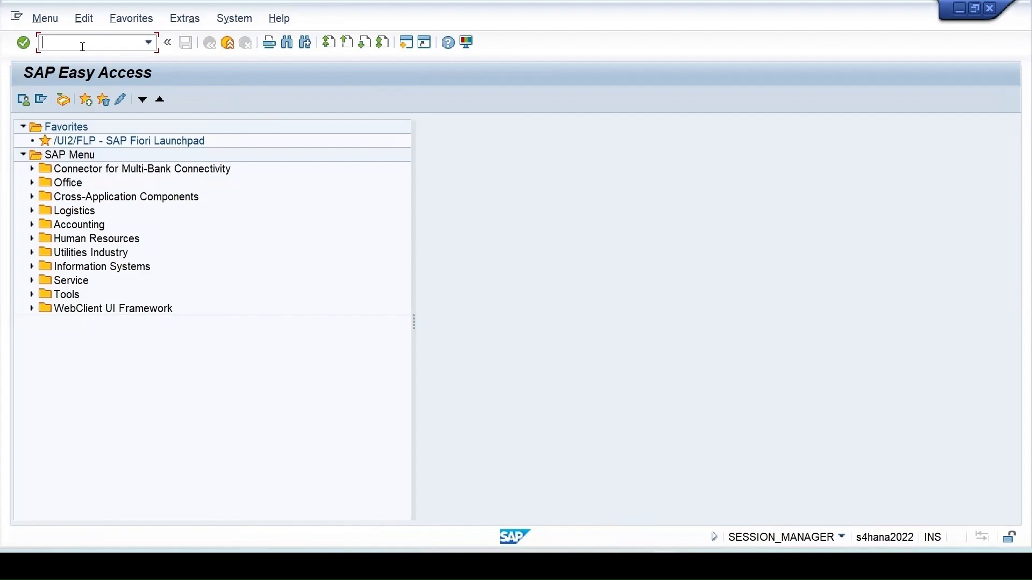
# - Open Change Material (MM02) for material 781, browse its view list, then cancel back
pyautogui.write('mm02')
pyautogui.press('Return')
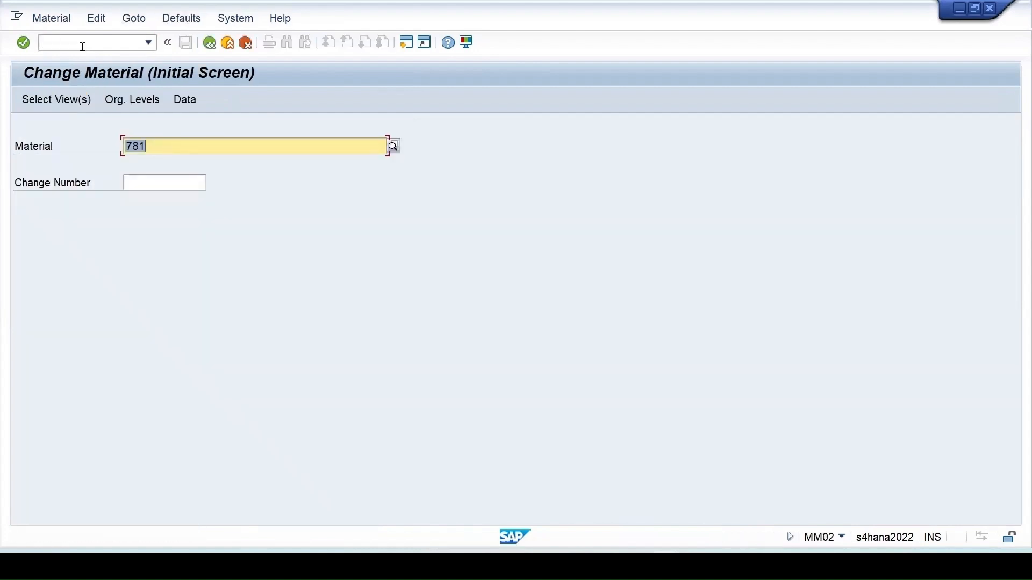
pyautogui.press('Return')
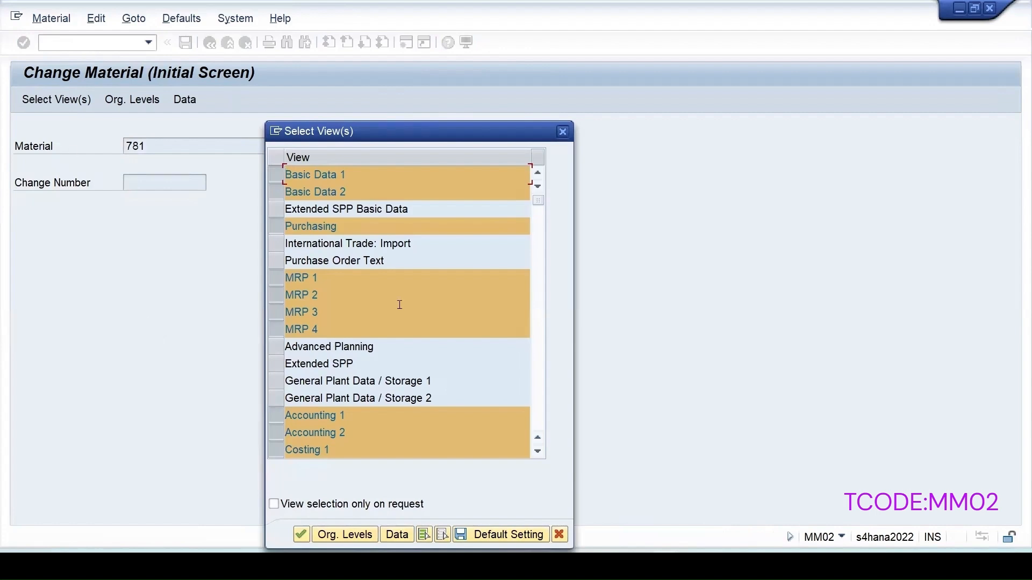
pyautogui.scroll(-4, 400, 305)
pyautogui.scroll(2, 399, 305)
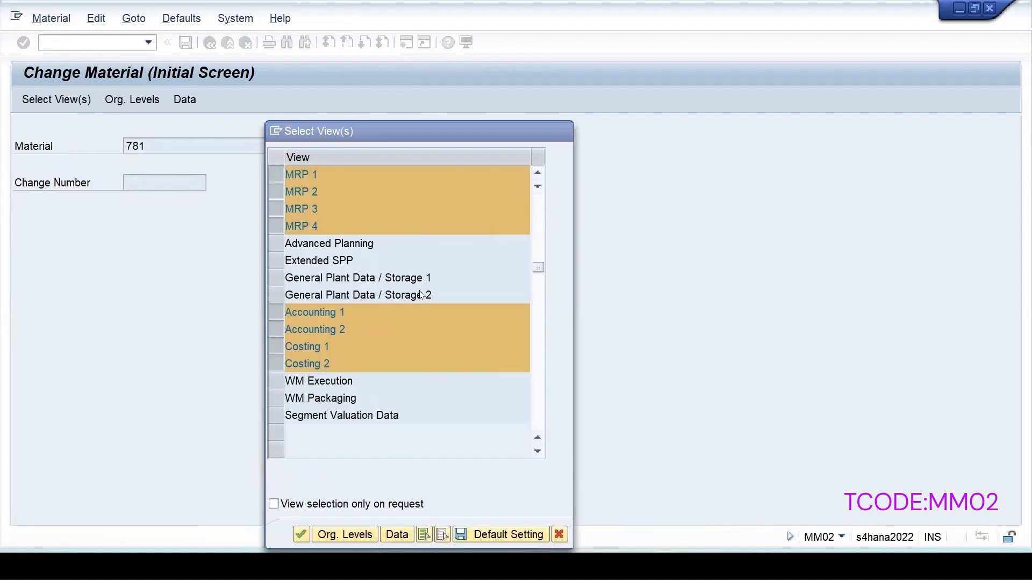
pyautogui.press('Escape')
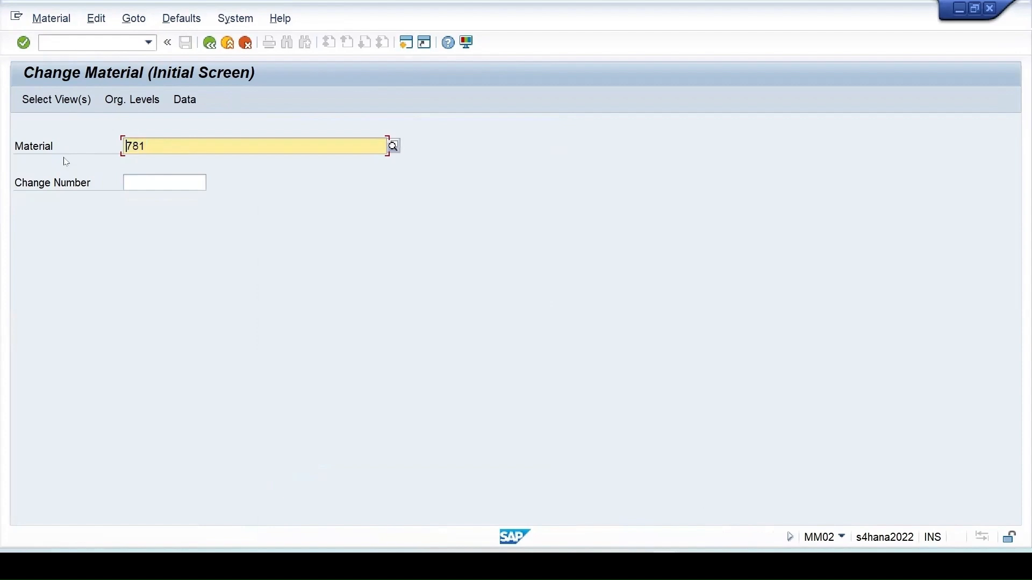
pyautogui.click(65, 40)
pyautogui.write('/')
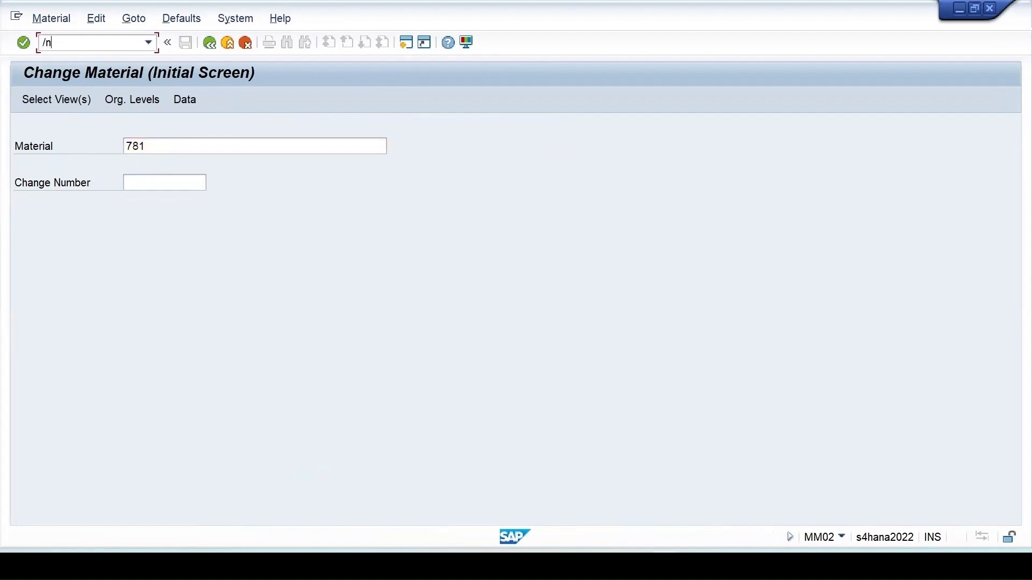
pyautogui.write('nmm01')
# - Open MM01 for material 781 with the Quality Management view at plant 1710
pyautogui.press('Return')
pyautogui.write('781')
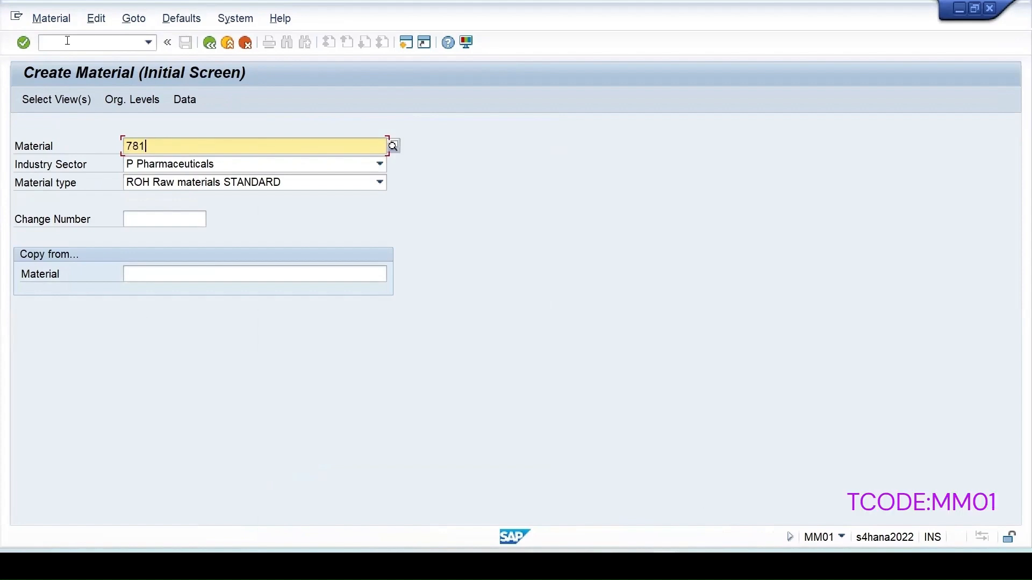
pyautogui.press('Return')
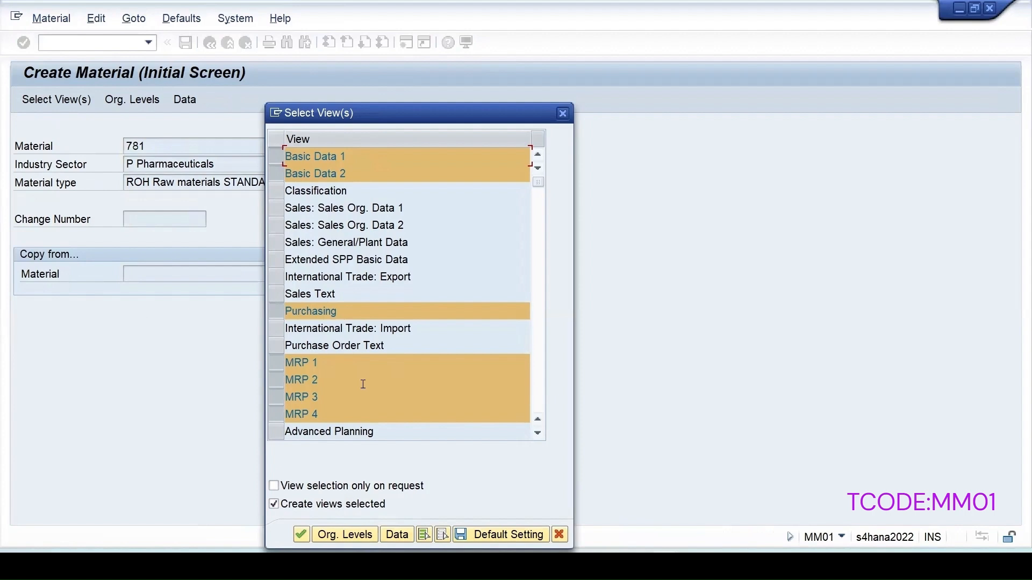
pyautogui.scroll(-2, 361, 385)
pyautogui.click(273, 415)
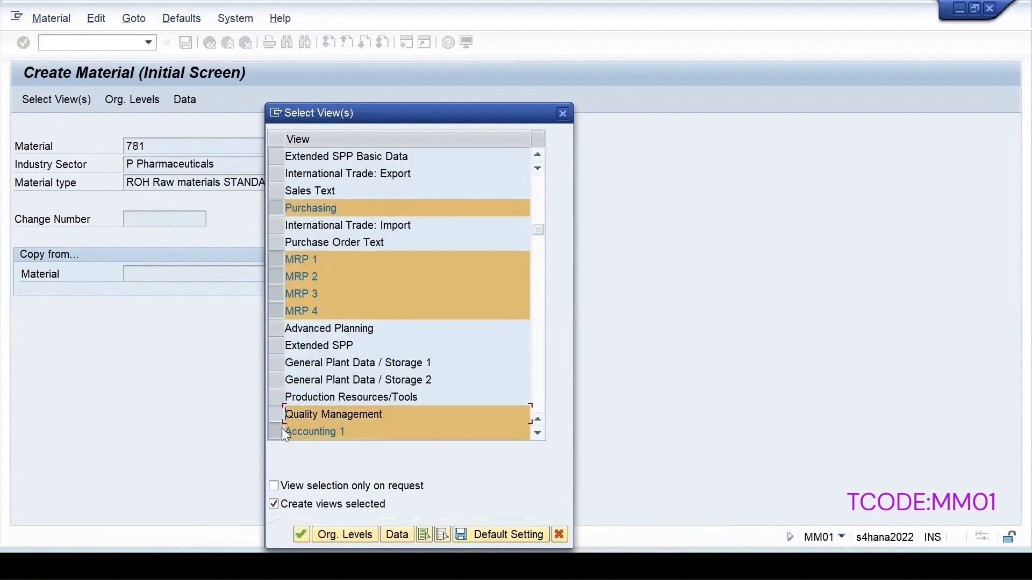
pyautogui.click(334, 538)
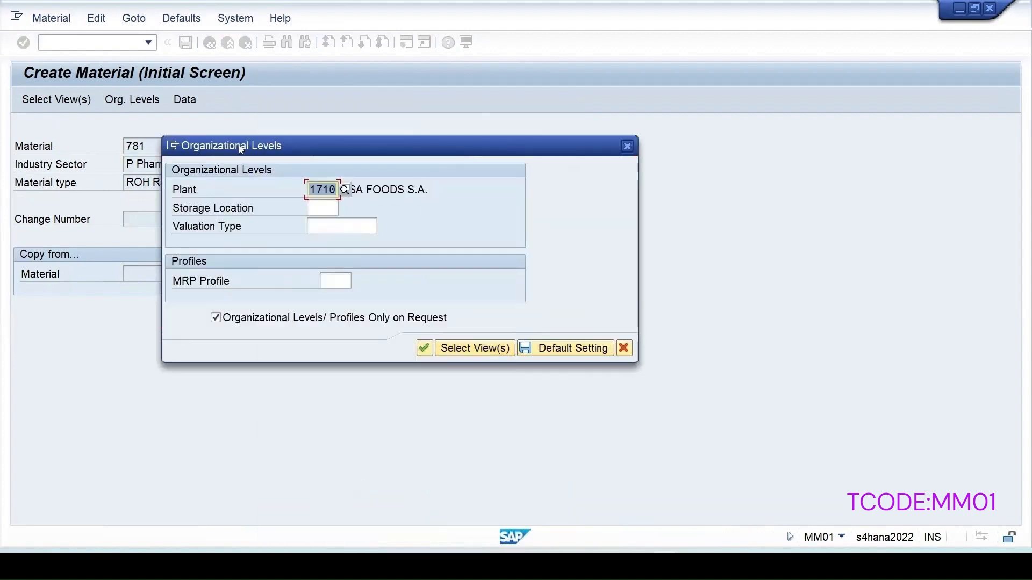
pyautogui.click(425, 349)
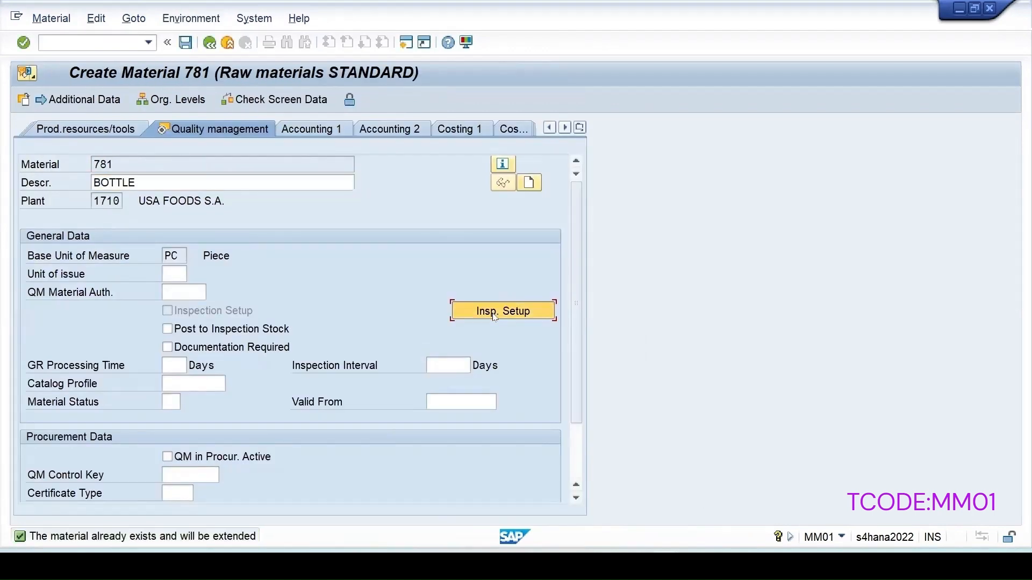
# - Activate inspection type 89 in the material's inspection setup and save the material
pyautogui.click(494, 313)
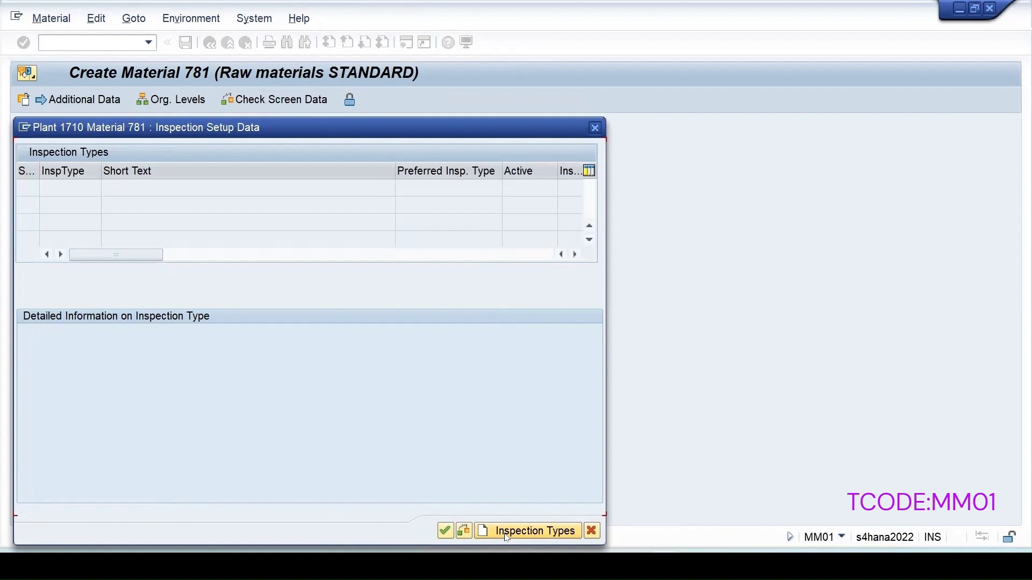
pyautogui.click(486, 532)
pyautogui.write('89')
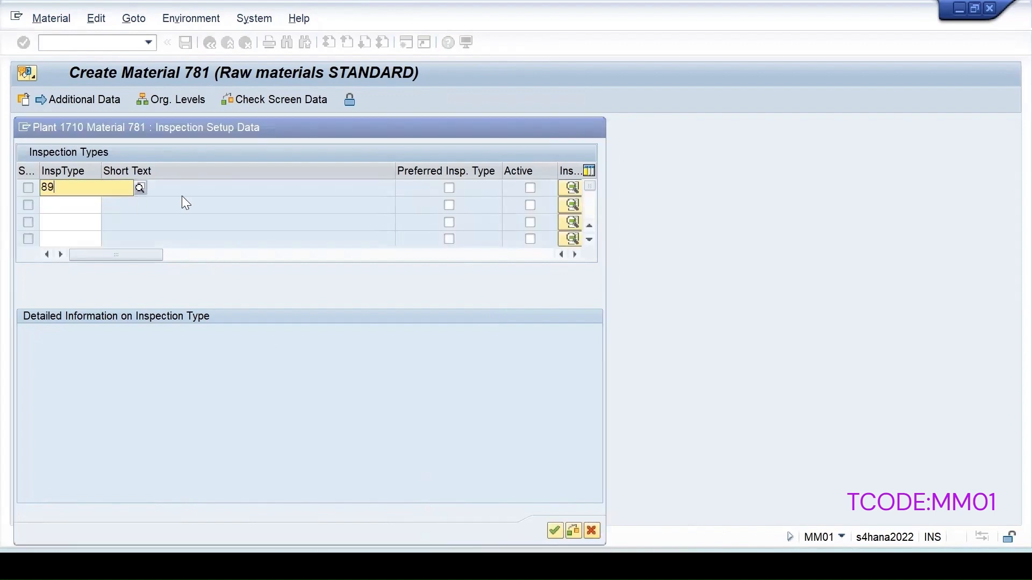
pyautogui.press('Return')
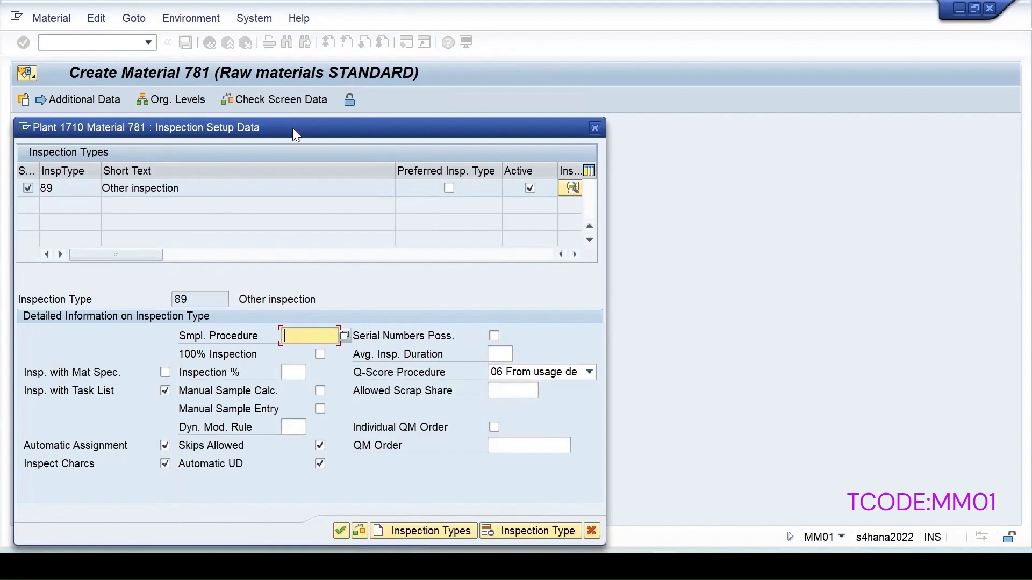
pyautogui.moveTo(301, 128); pyautogui.dragTo(605, 81)
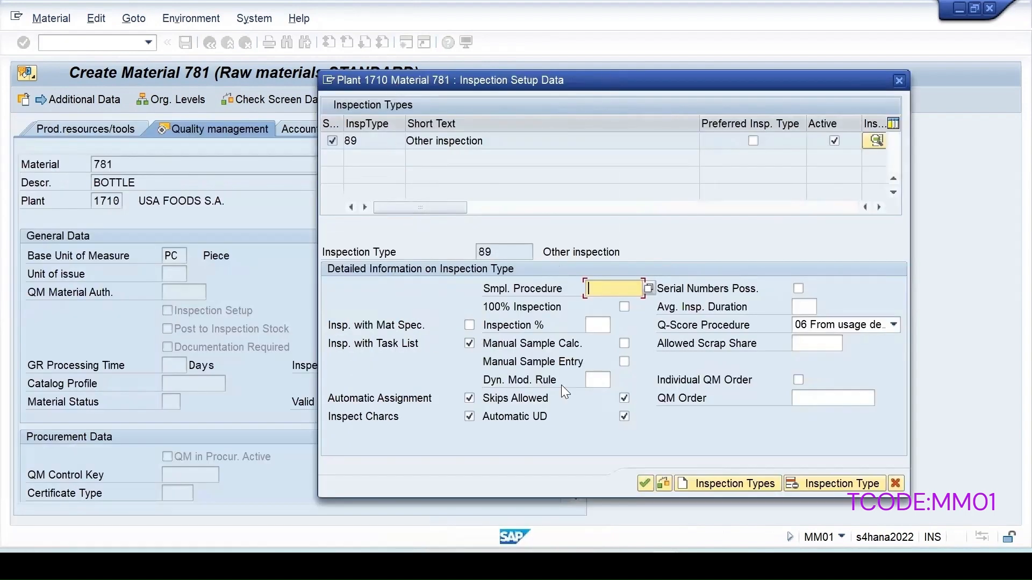
pyautogui.click(645, 483)
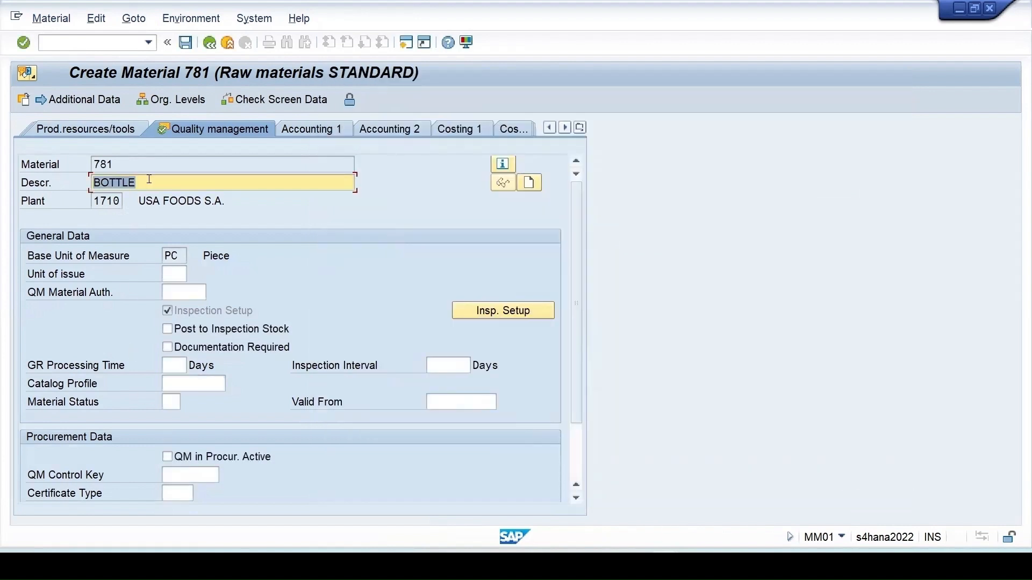
pyautogui.click(185, 43)
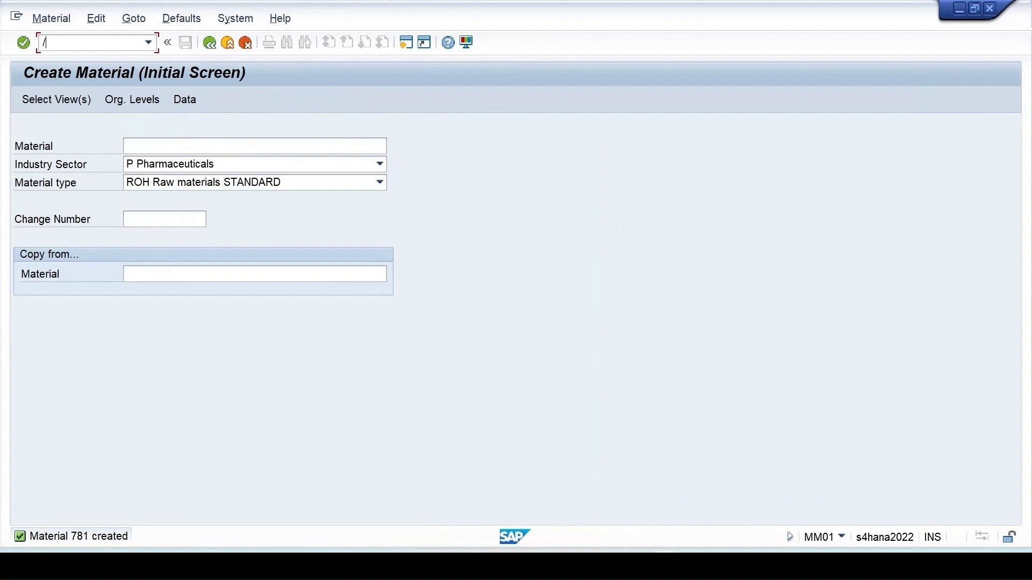
pyautogui.write('/nqa32')
# - List plant 1710 inspection lots in QA32, then launch QA01 in a new window
pyautogui.press('Return')
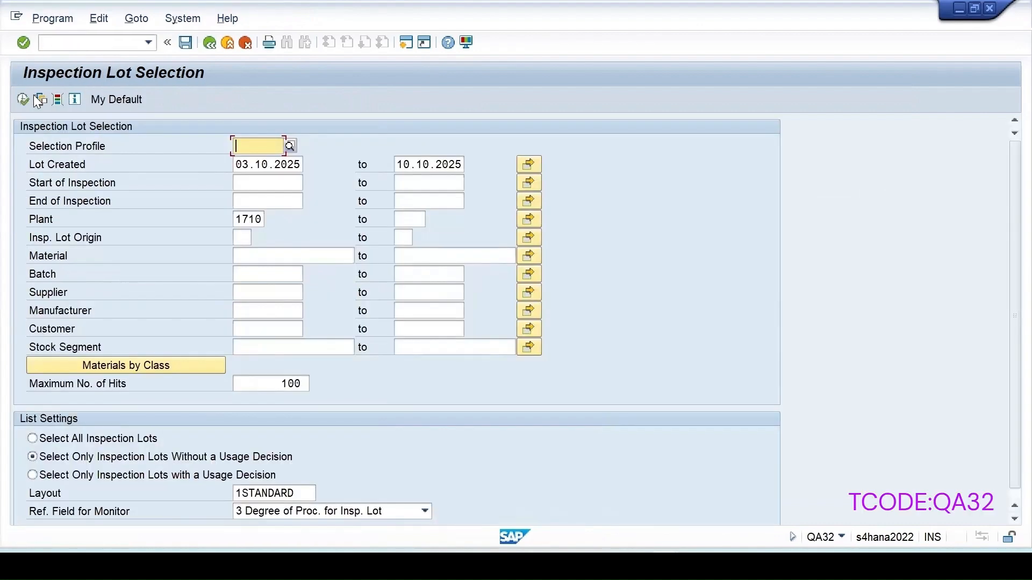
pyautogui.click(24, 97)
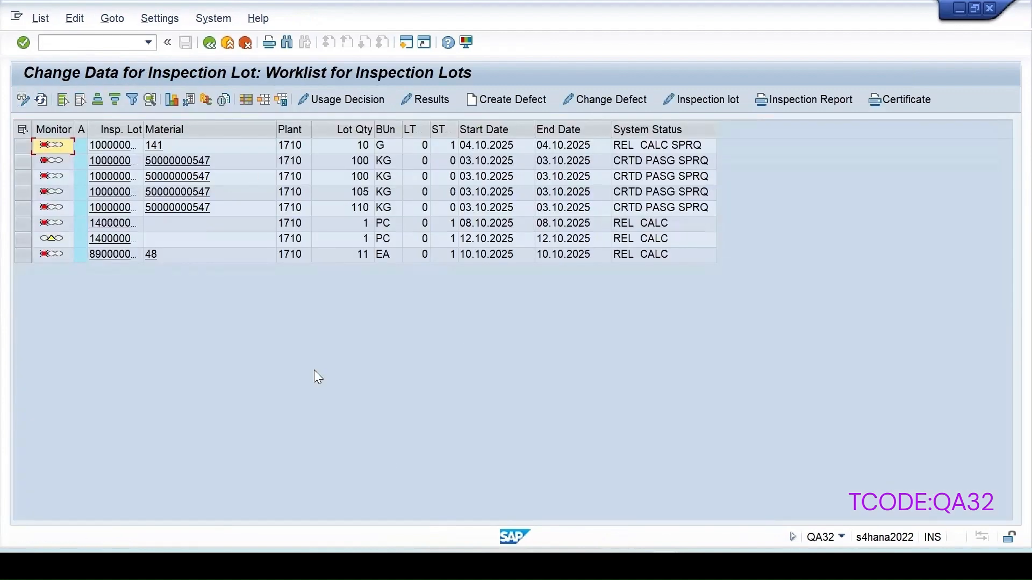
pyautogui.click(93, 44)
pyautogui.write('/oqa01')
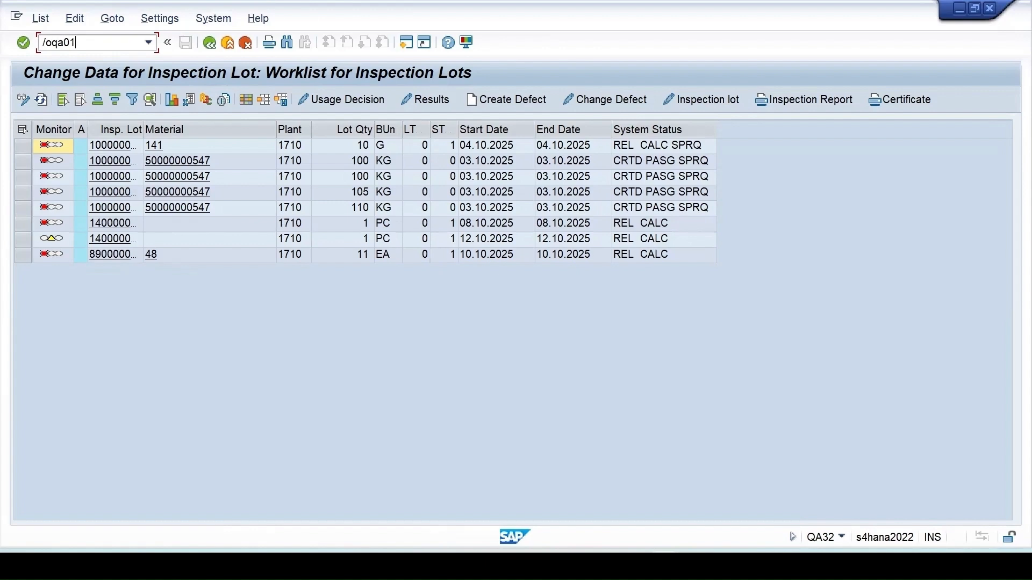
pyautogui.press('Return')
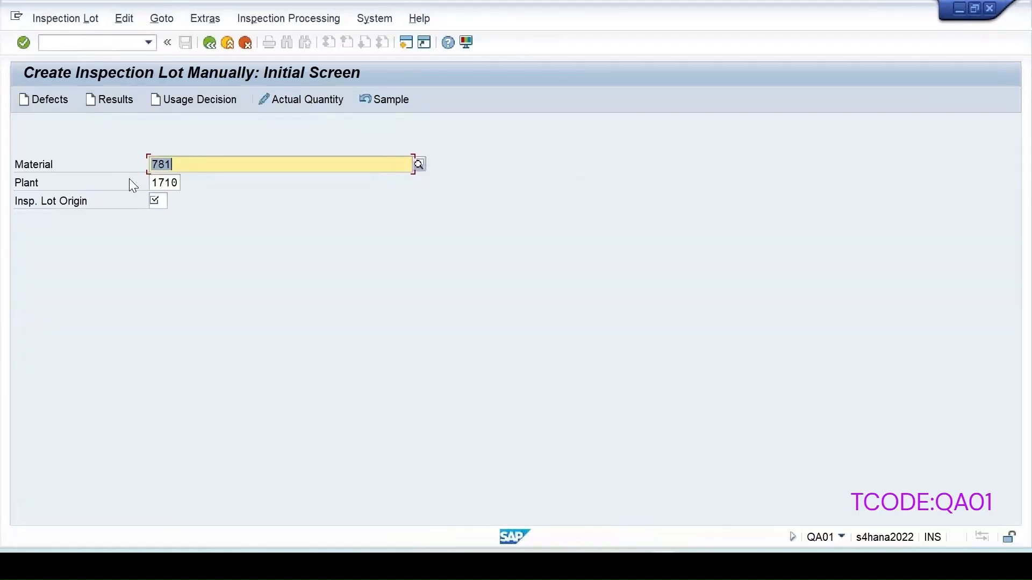
# - Enter lot origin 89 and lot quantity 10, accepting automatic batch number assignment
pyautogui.click(155, 203)
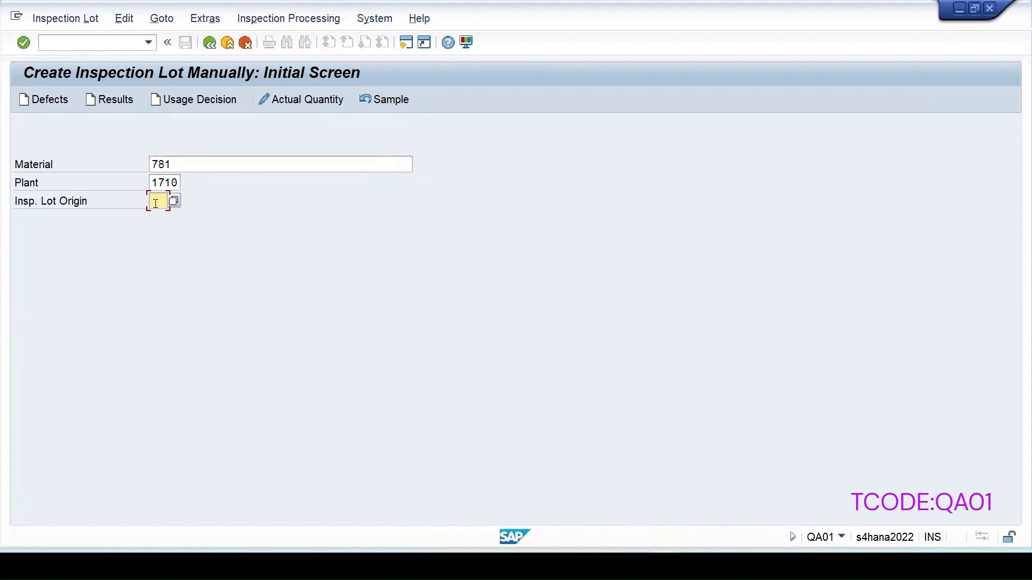
pyautogui.write('89')
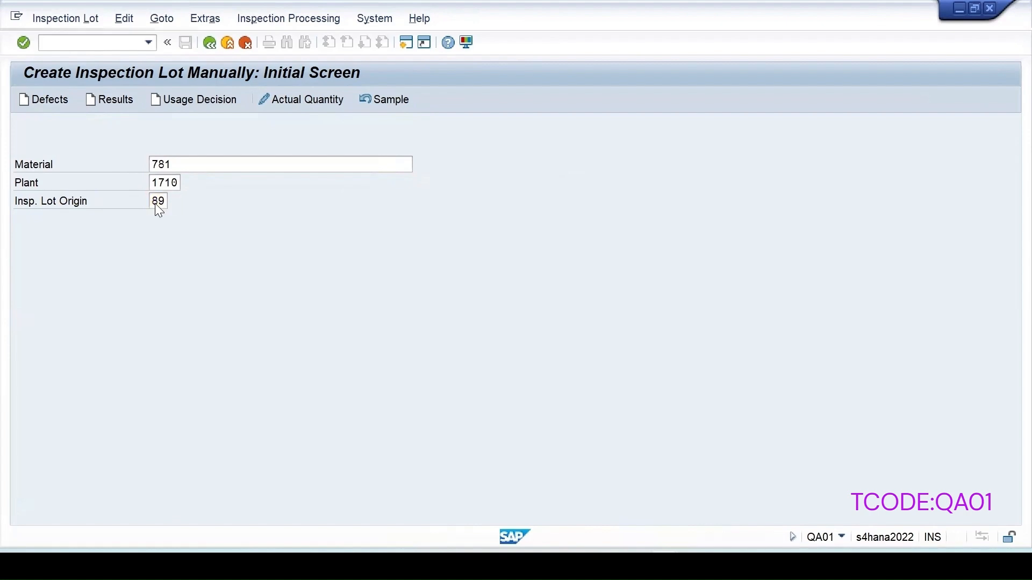
pyautogui.press('Return')
pyautogui.press('Return')
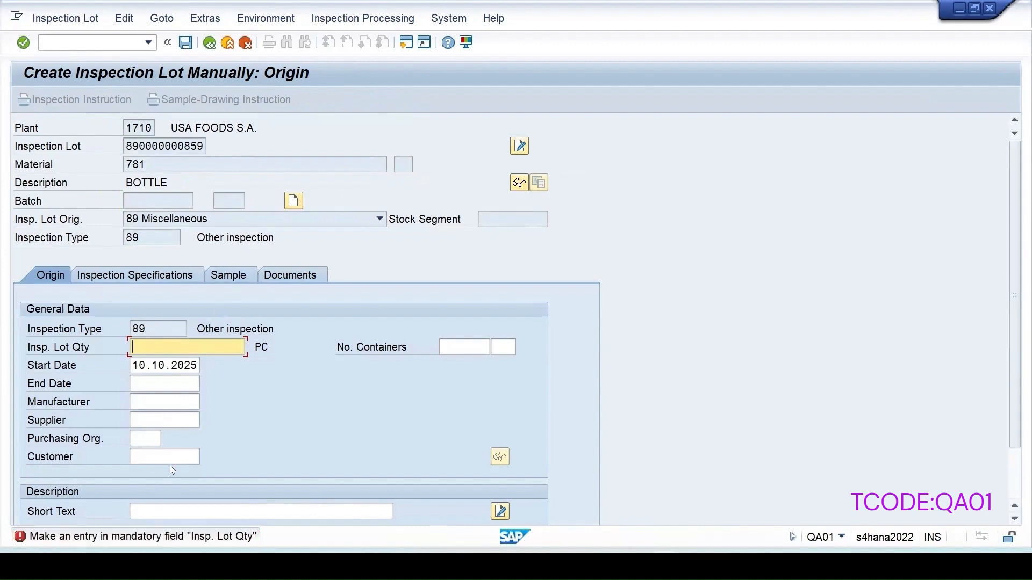
pyautogui.click(159, 351)
pyautogui.write('10')
pyautogui.press('Return')
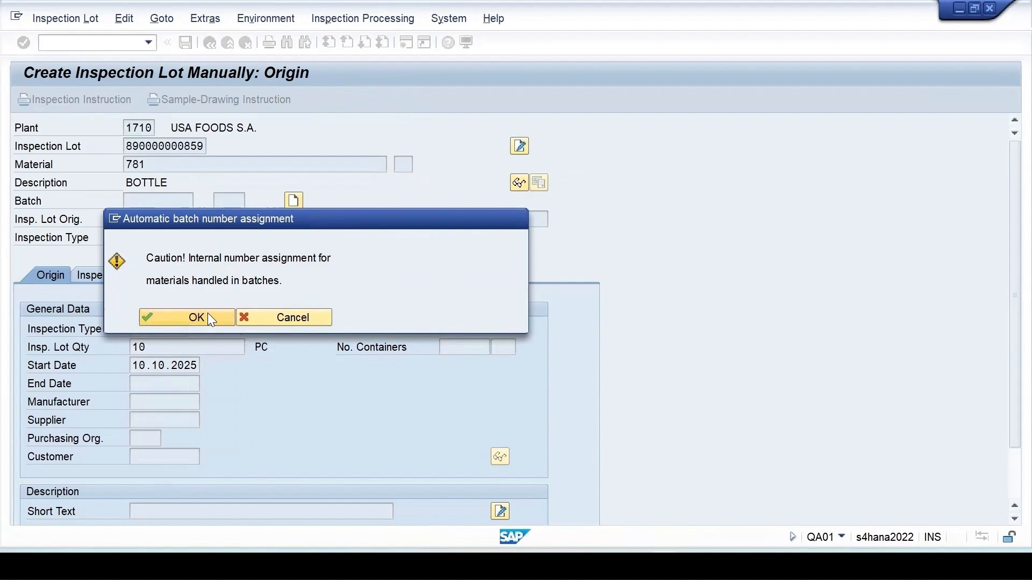
pyautogui.click(208, 312)
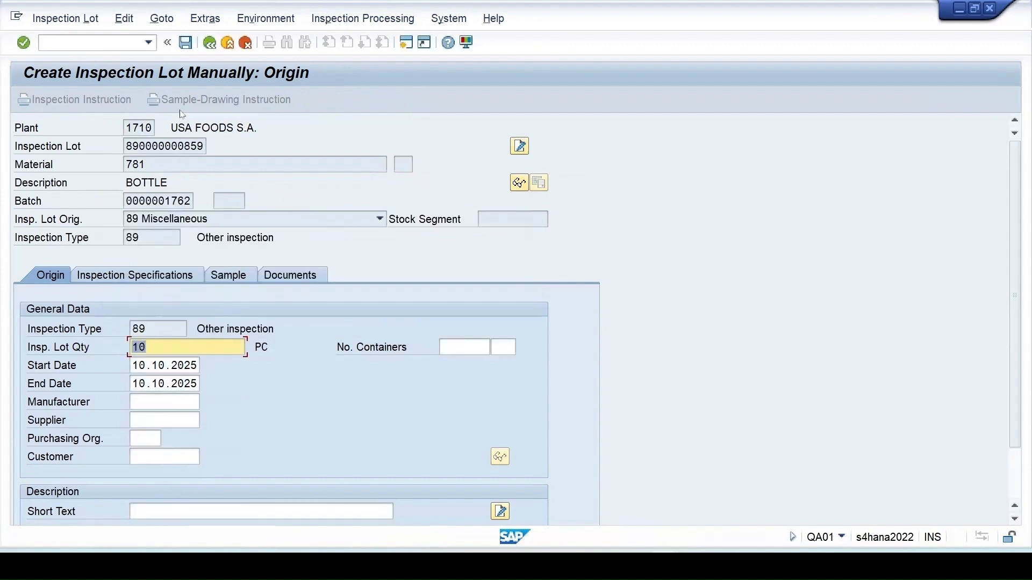
pyautogui.click(186, 42)
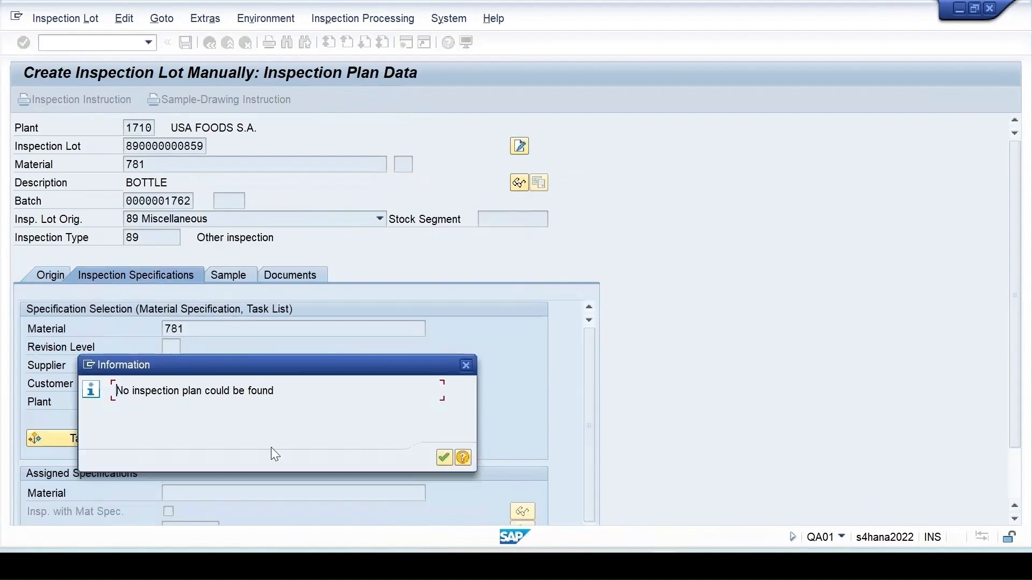
pyautogui.moveTo(246, 365); pyautogui.dragTo(326, 299)
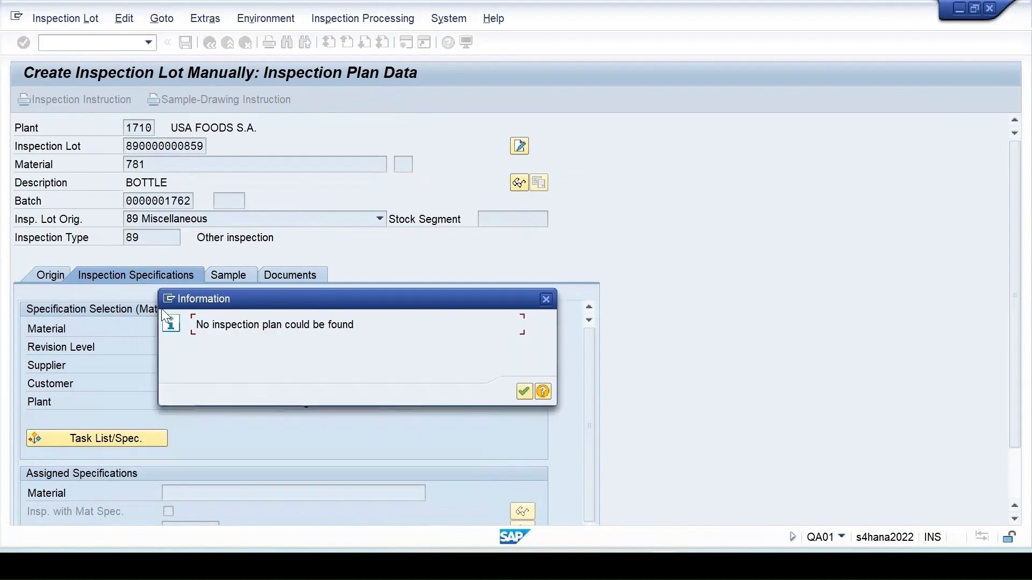
pyautogui.click(522, 393)
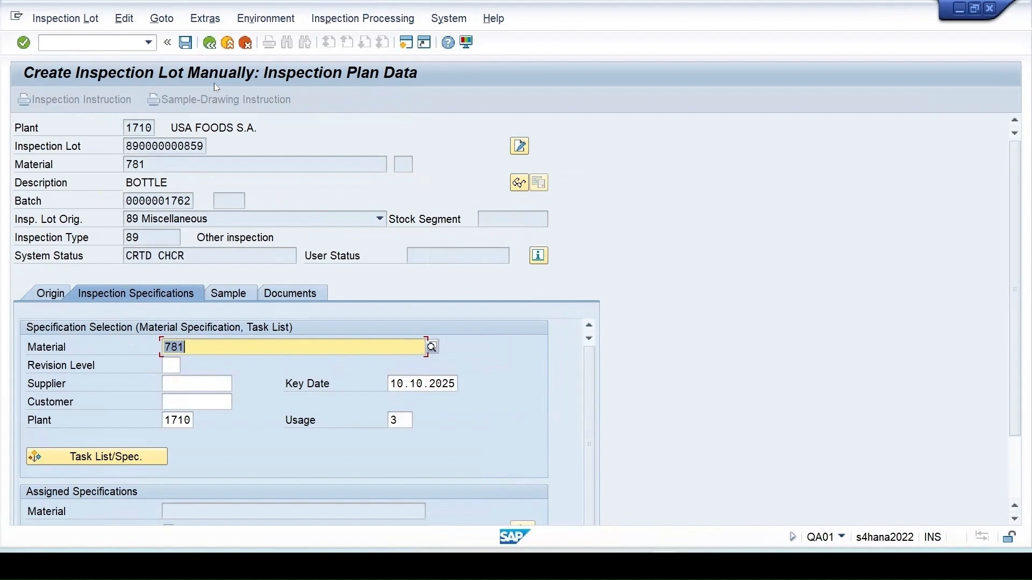
pyautogui.click(185, 43)
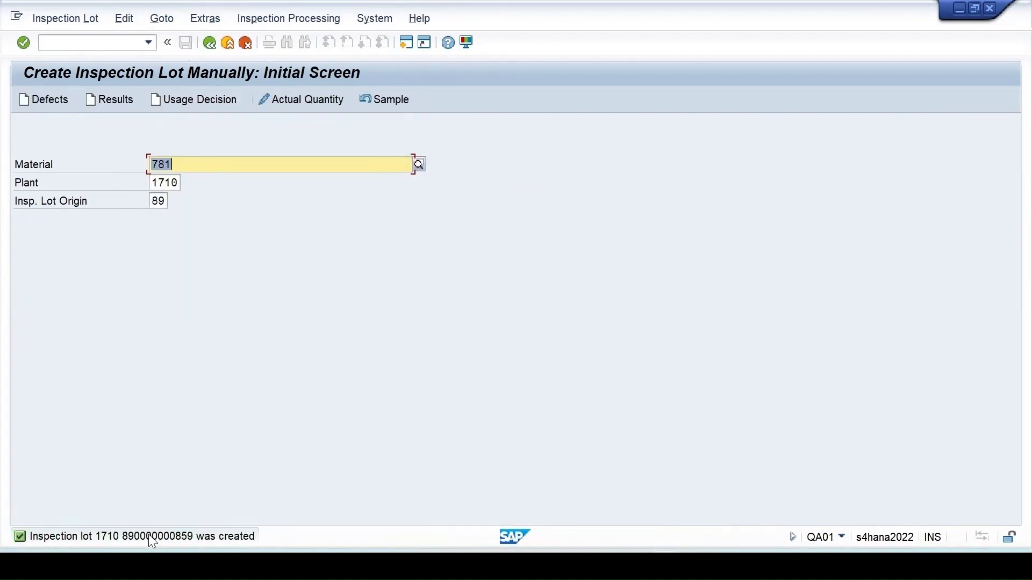
pyautogui.moveTo(621, 564)
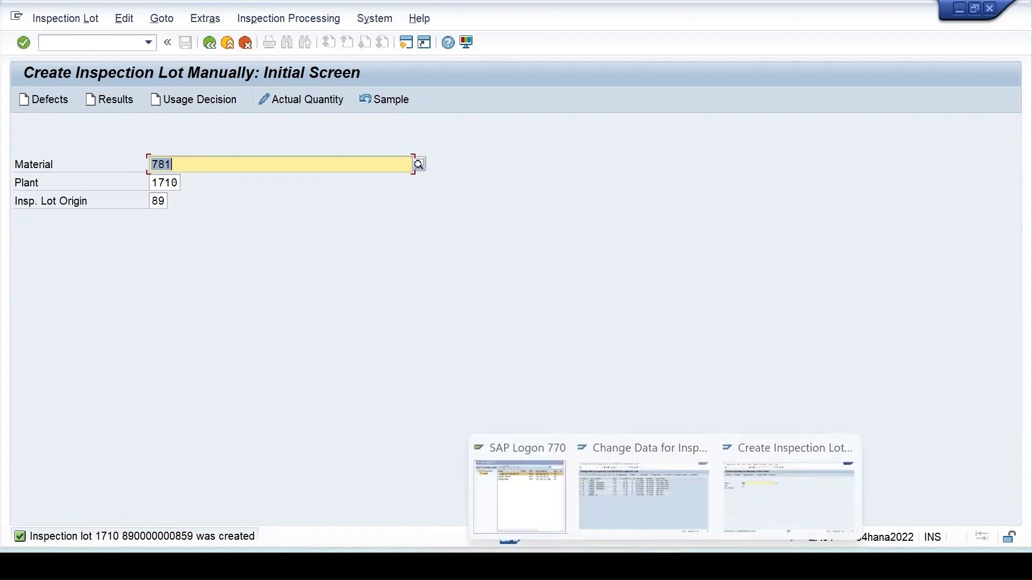
pyautogui.click(637, 518)
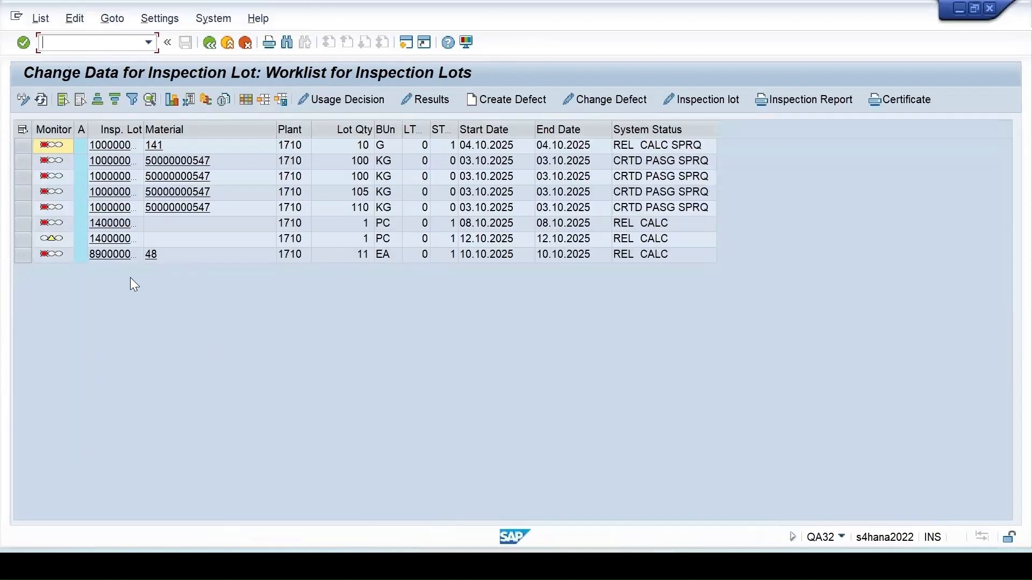
pyautogui.click(39, 98)
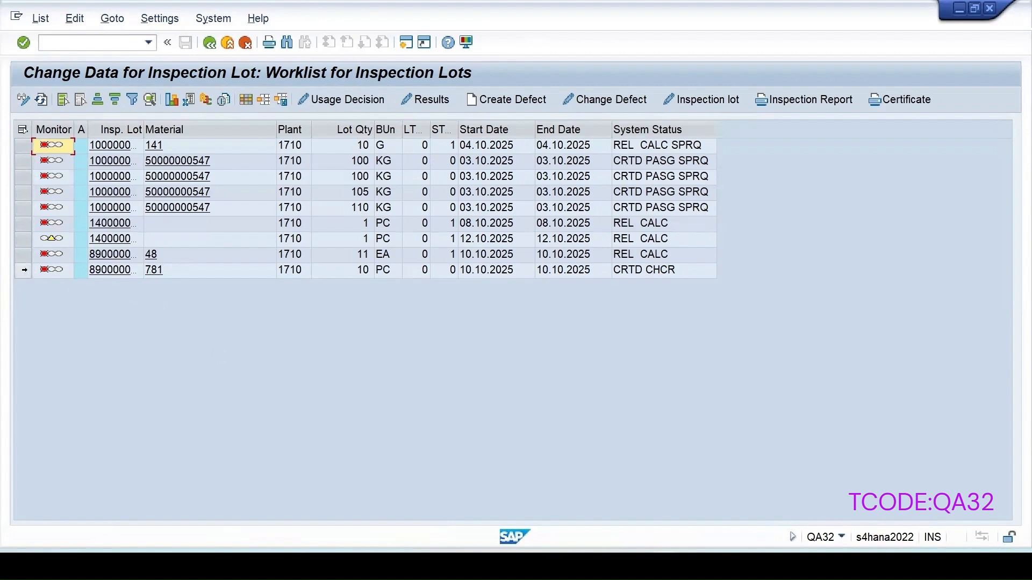
pyautogui.click(24, 270)
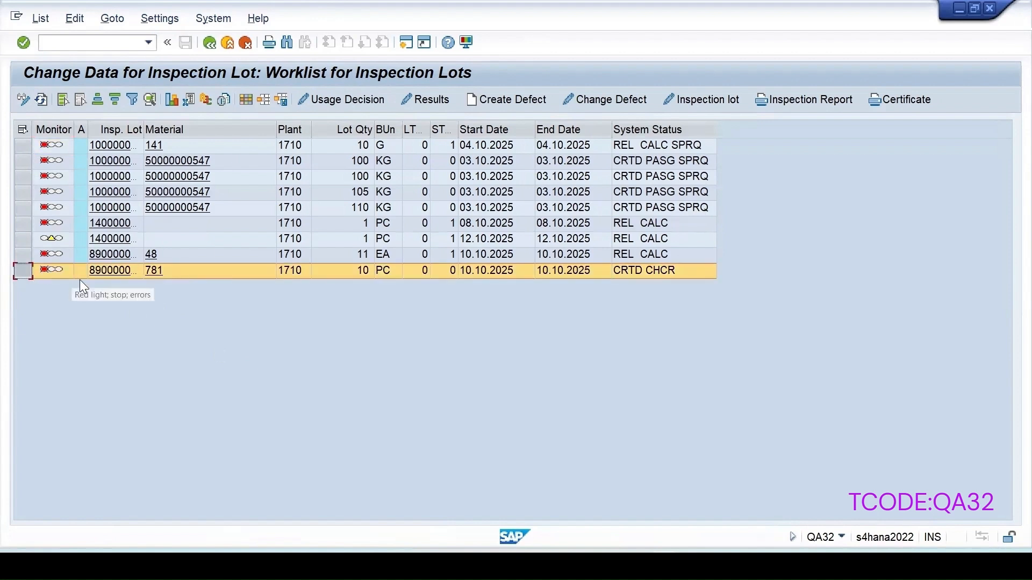
pyautogui.doubleClick(145, 127)
pyautogui.click(702, 100)
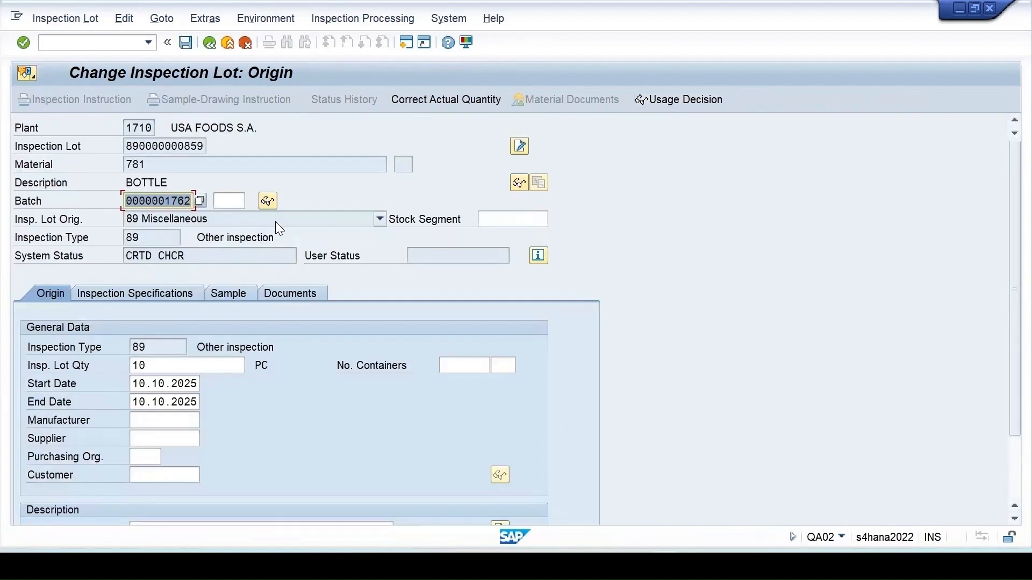
# - Review the lot's system status and inspection specifications, confirming no plan is assigned
pyautogui.click(538, 256)
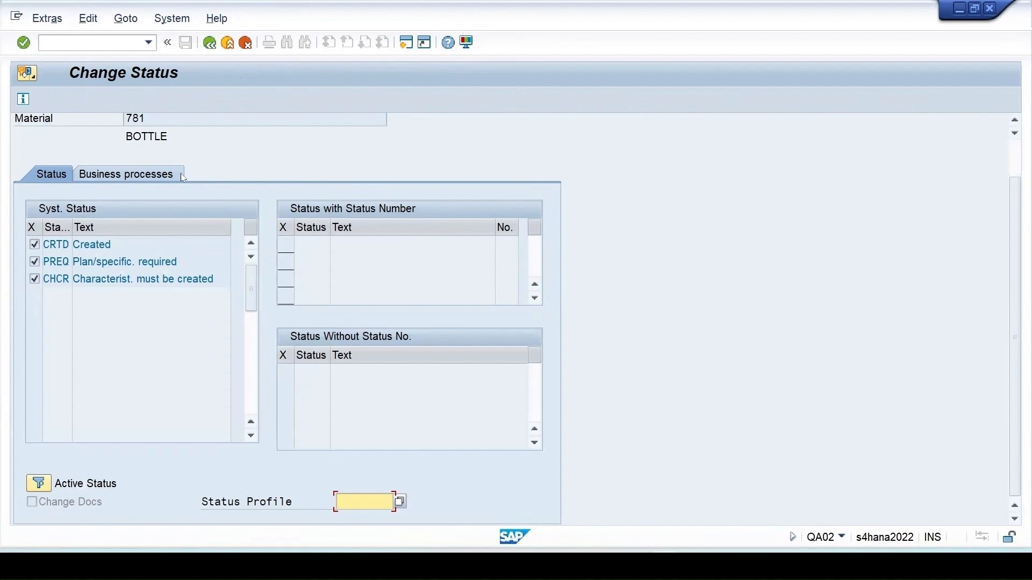
pyautogui.click(210, 43)
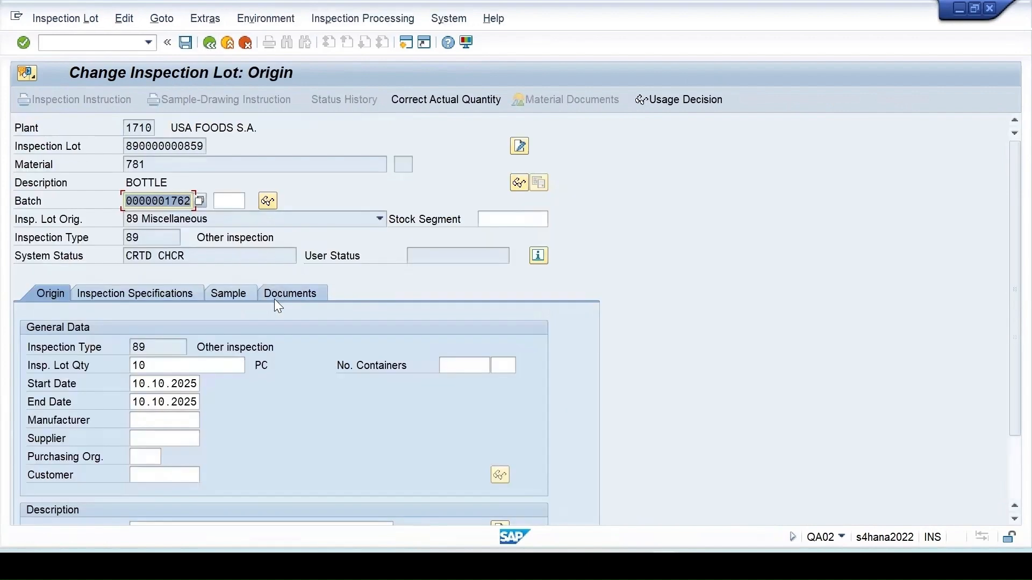
pyautogui.click(158, 297)
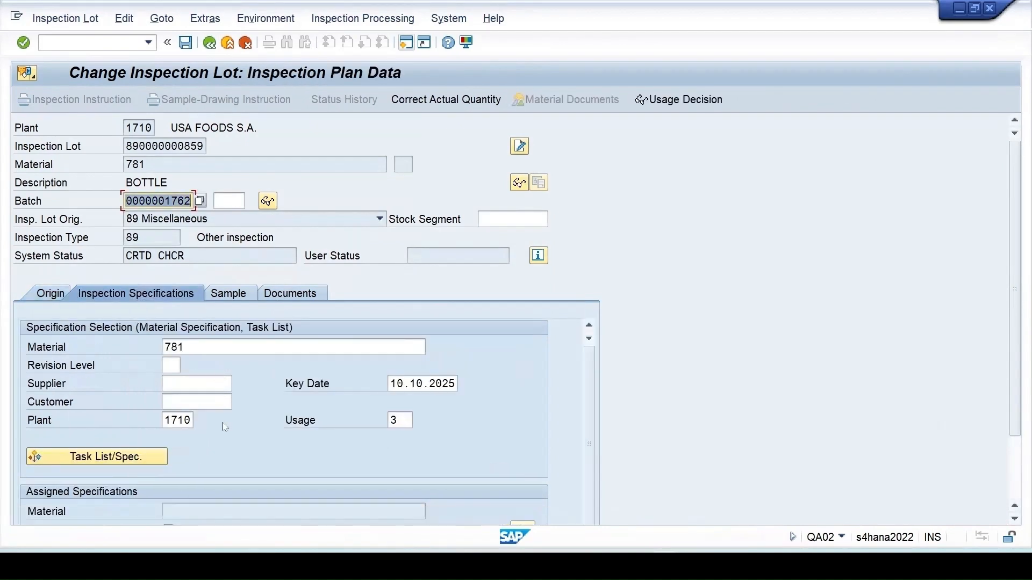
pyautogui.scroll(-3, 223, 425)
pyautogui.scroll(-1, 226, 428)
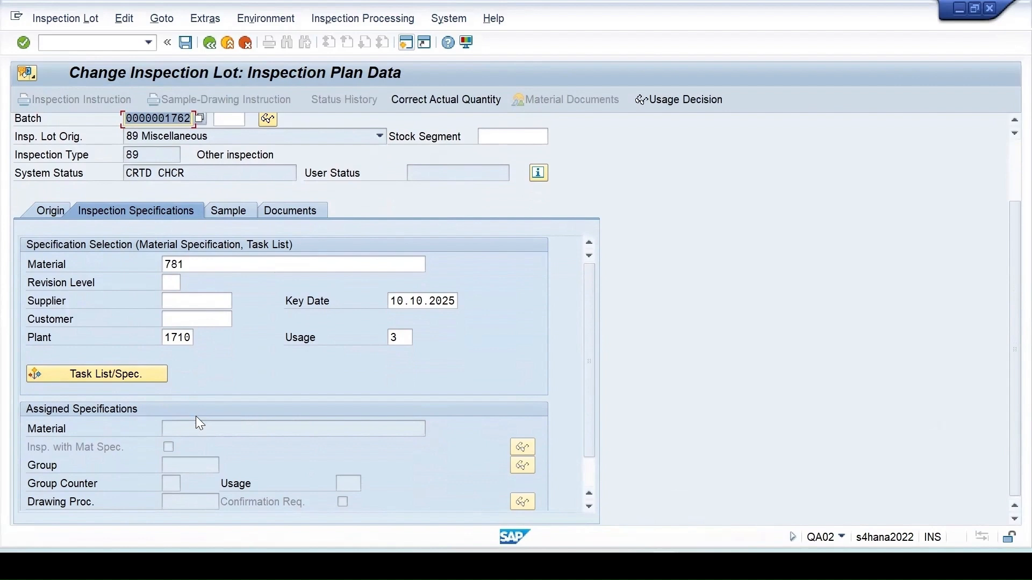
pyautogui.click(887, 492)
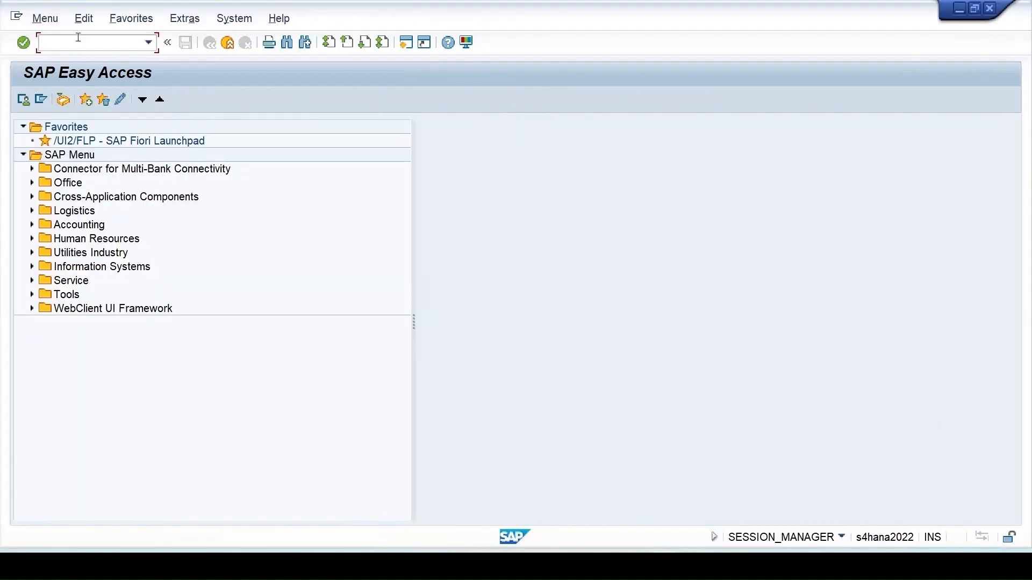
# - Start a QP01 inspection plan for material 781, plant 1710, with usage 3 and its status
pyautogui.write('qp01')
pyautogui.press('Return')
pyautogui.write('781')
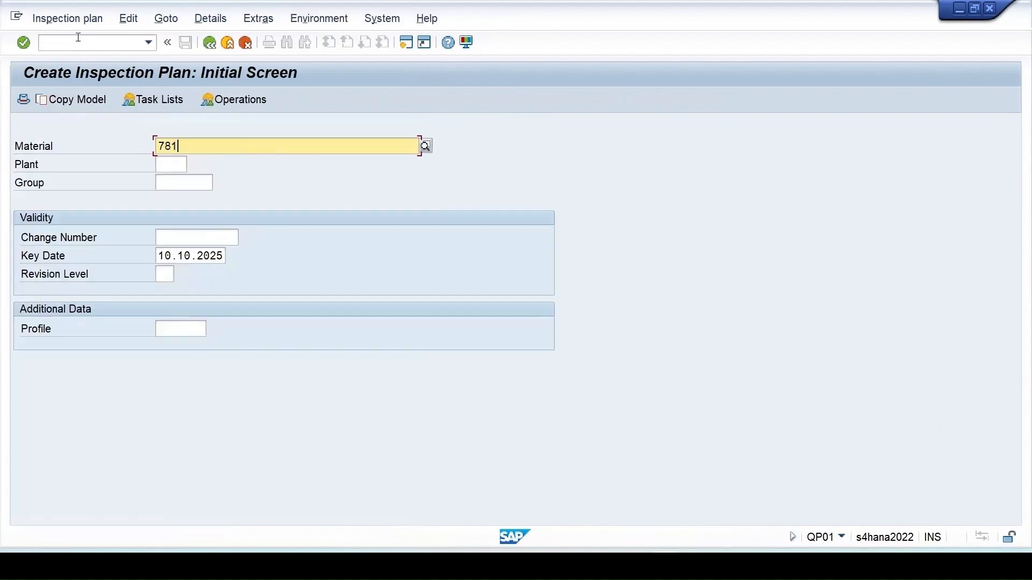
pyautogui.press('Tab')
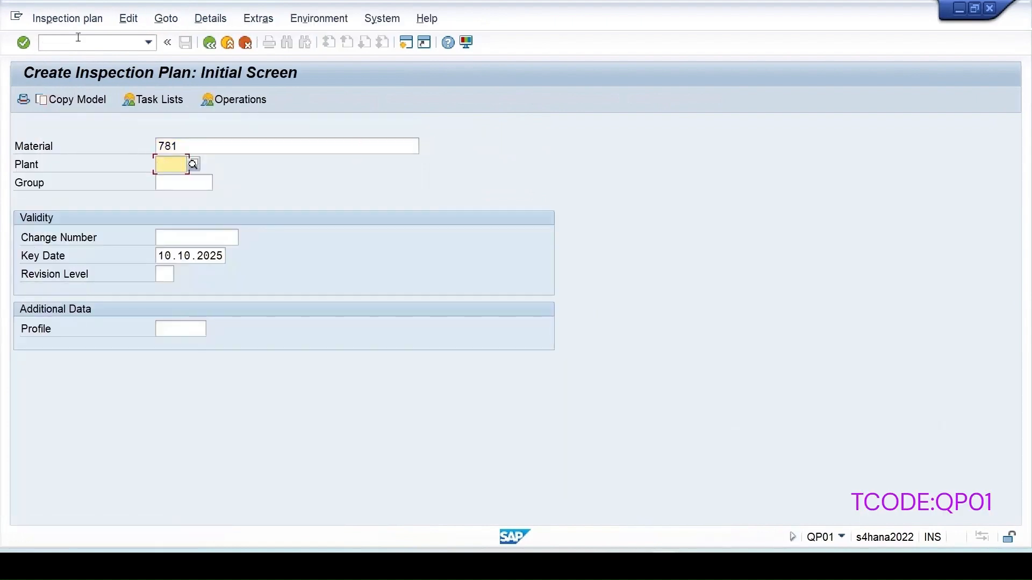
pyautogui.write('1710')
pyautogui.press('Return')
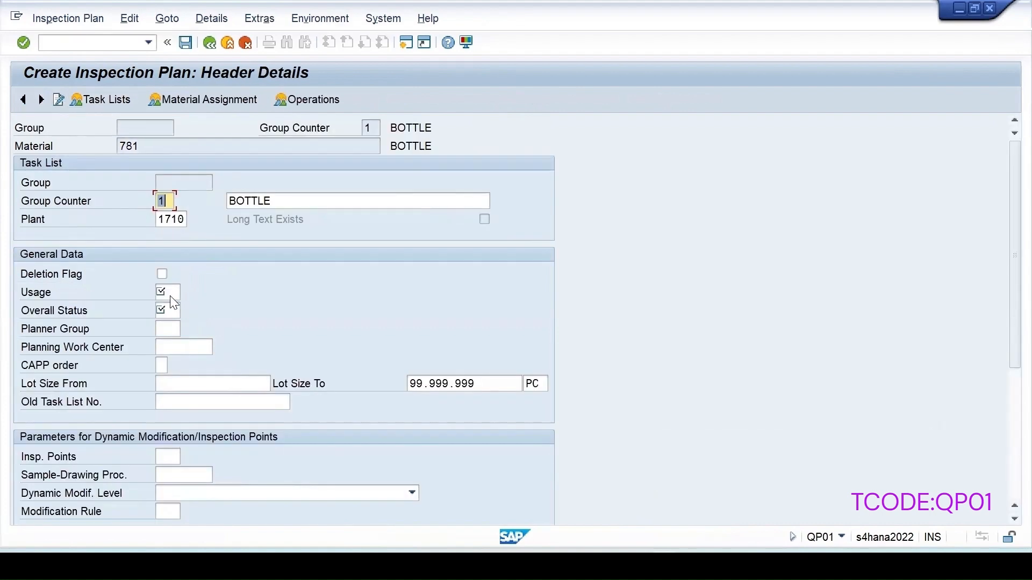
pyautogui.click(169, 294)
pyautogui.write('3')
pyautogui.click(177, 310)
# - Add operation 0010 with control key QM01 and description 'Inspection'
pyautogui.click(307, 100)
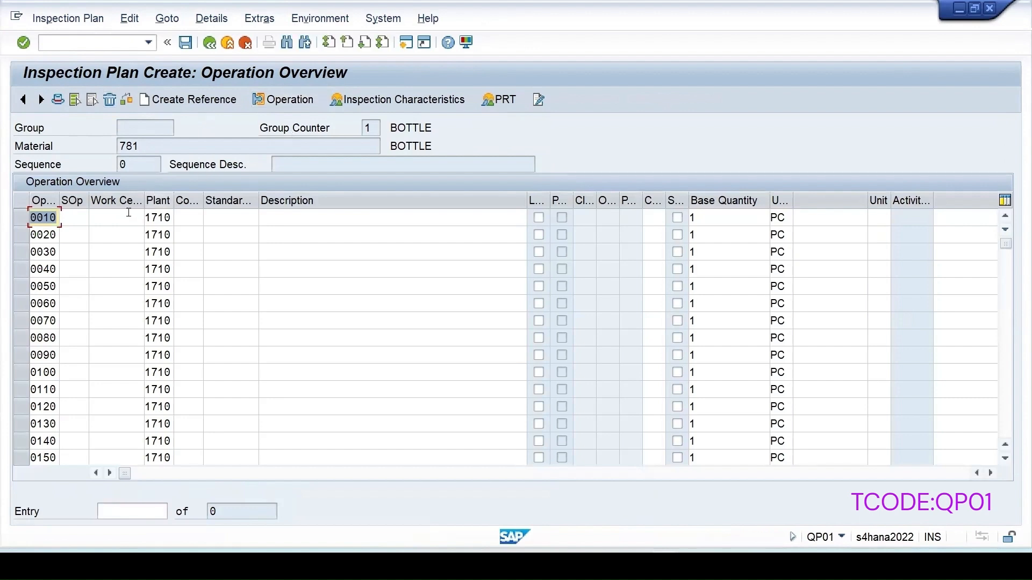
pyautogui.click(198, 217)
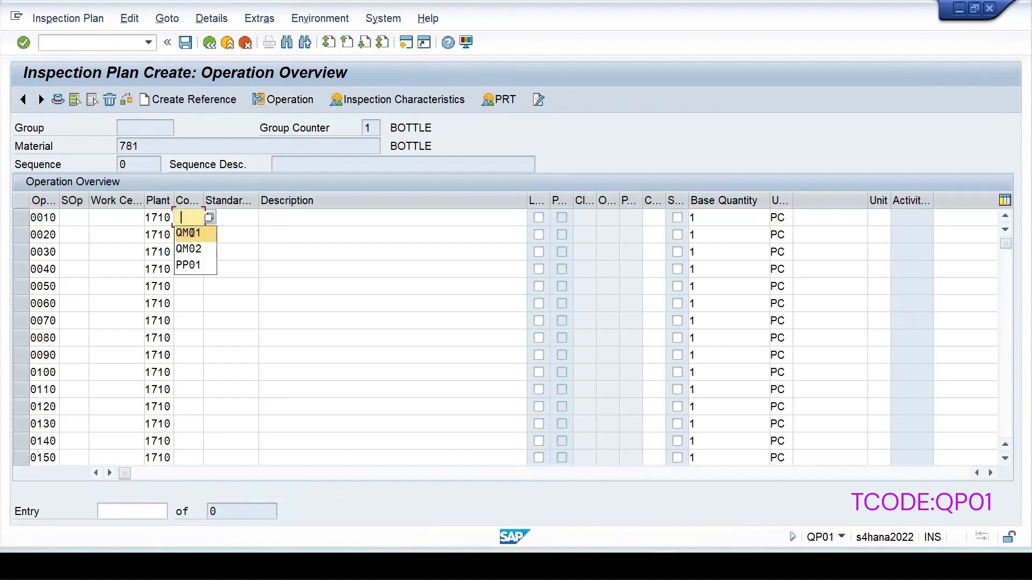
pyautogui.click(185, 232)
pyautogui.click(270, 217)
pyautogui.click(279, 232)
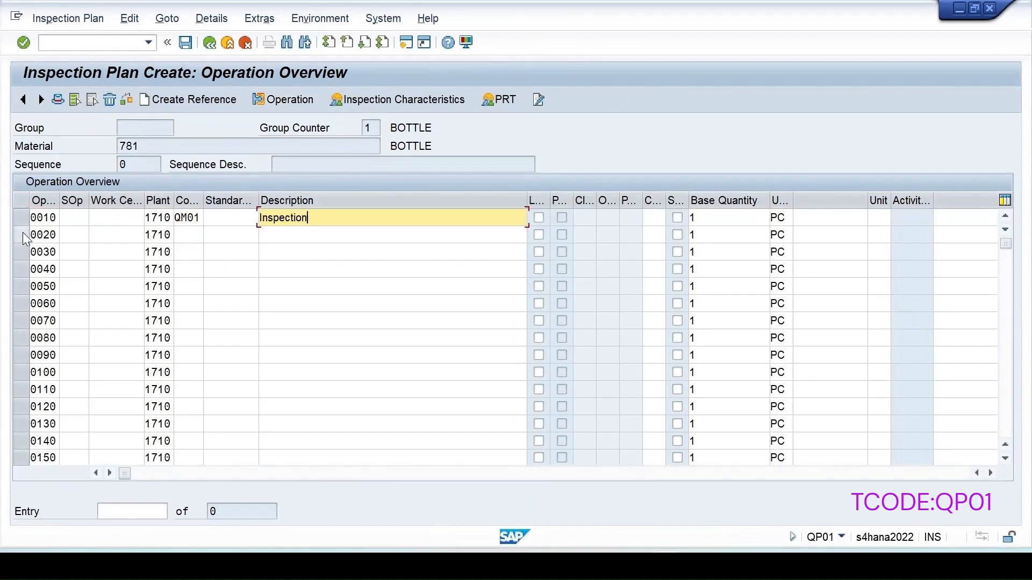
pyautogui.click(20, 218)
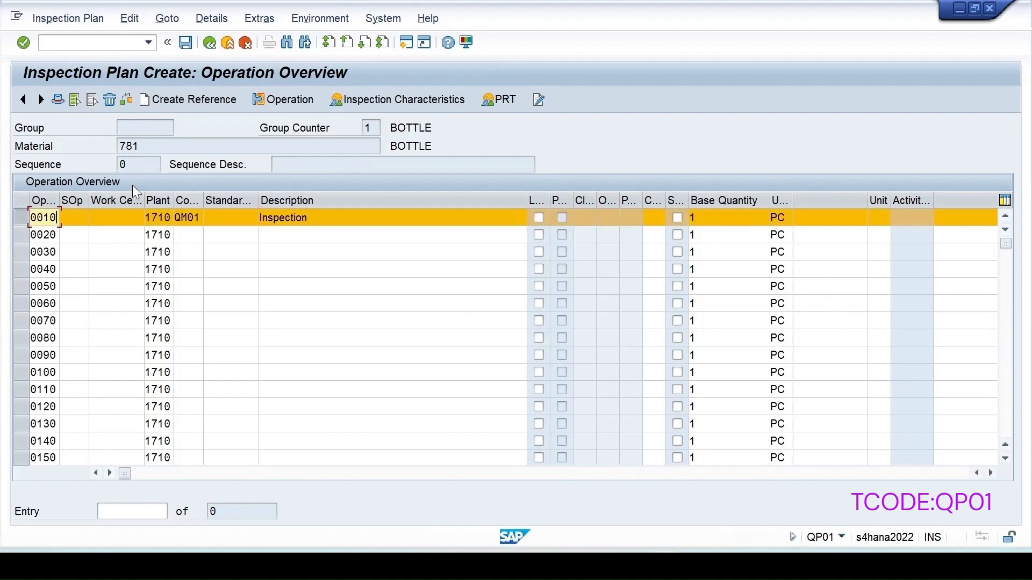
# - Assign characteristic TSUMQUAL with sampling procedure V_CHARCD to operation 0010 and save plan 189
pyautogui.click(401, 97)
pyautogui.click(167, 235)
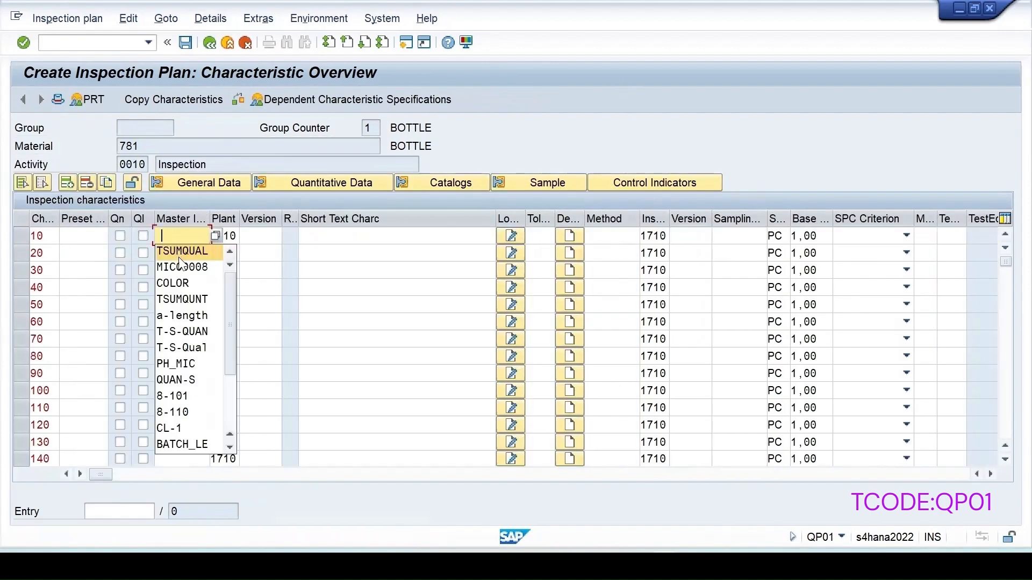
pyautogui.click(188, 253)
pyautogui.press('Return')
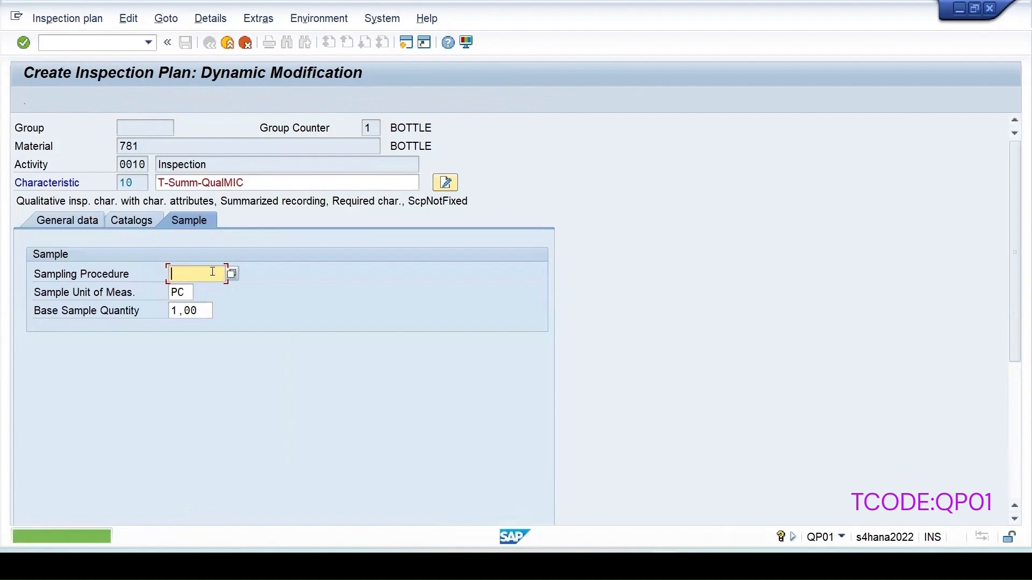
pyautogui.click(231, 274)
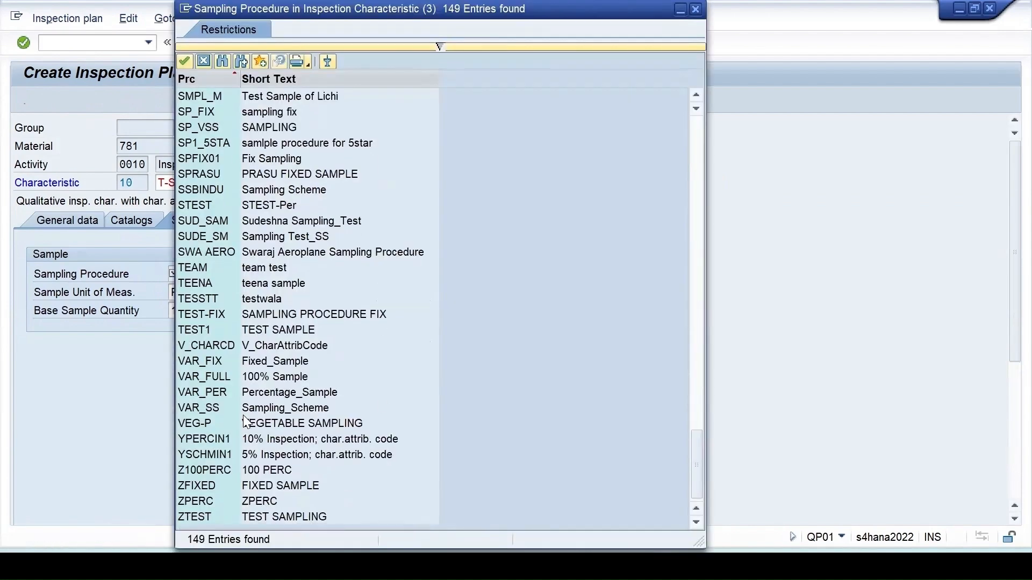
pyautogui.doubleClick(265, 344)
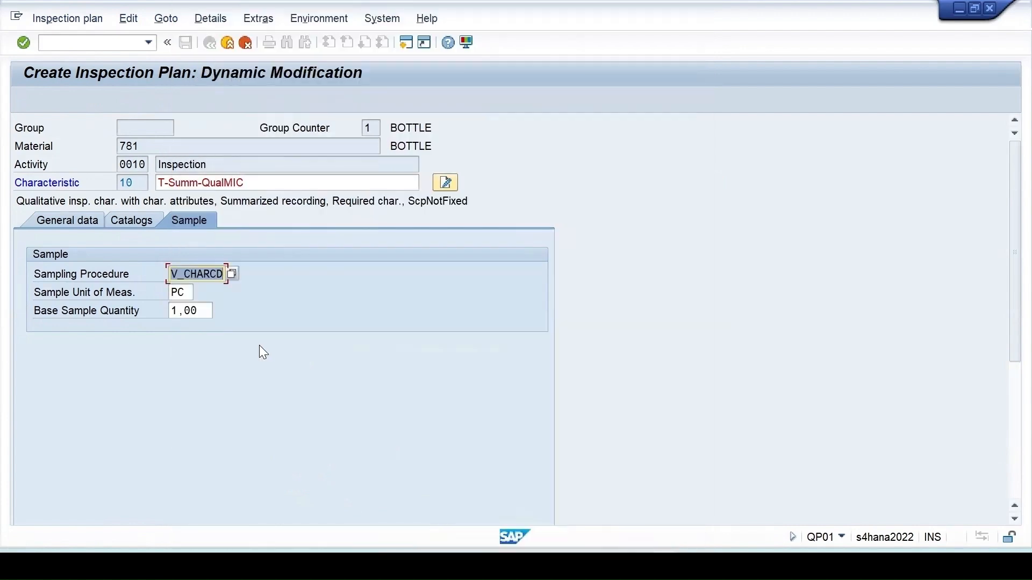
pyautogui.press('Return')
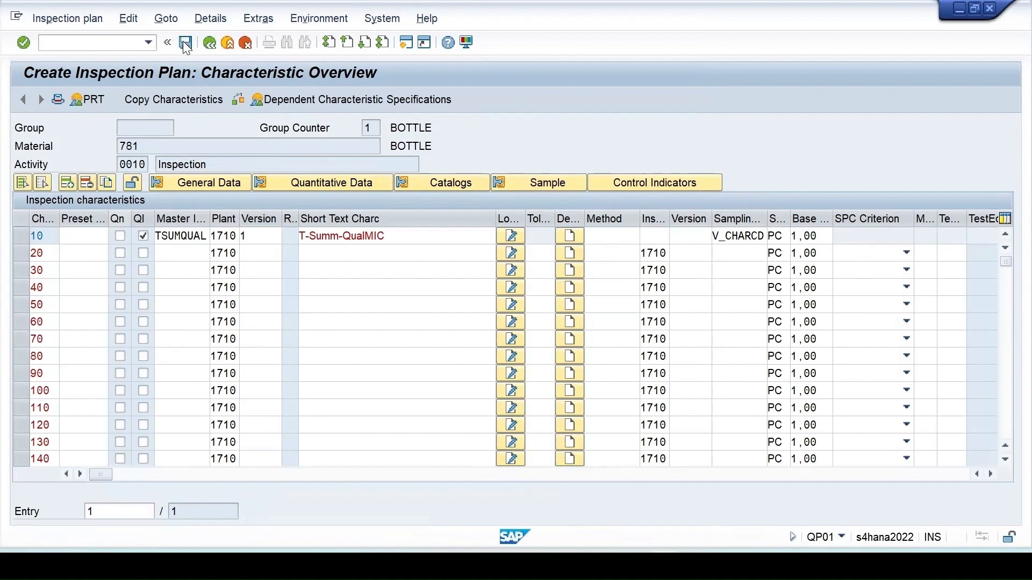
pyautogui.click(185, 42)
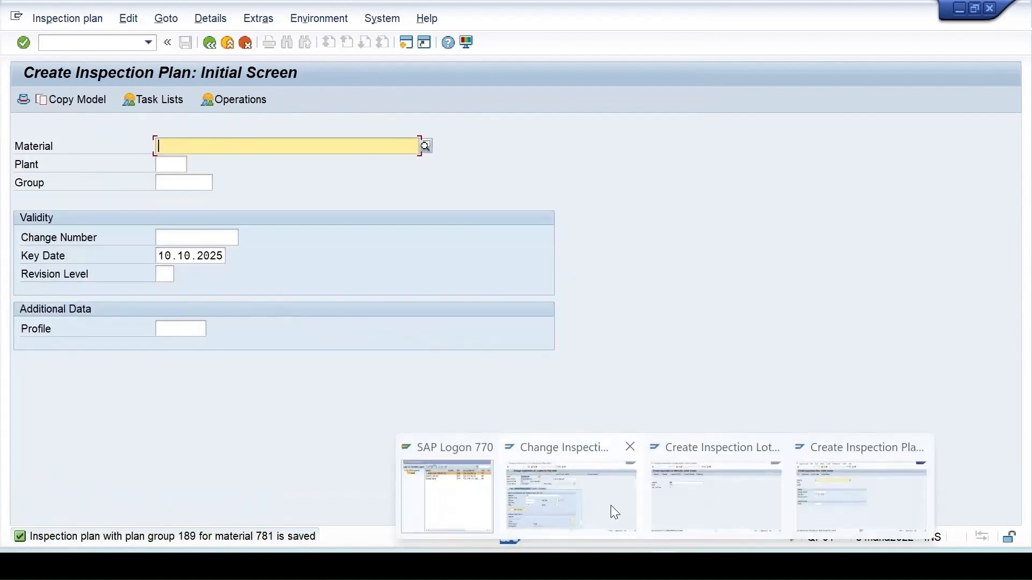
pyautogui.click(611, 505)
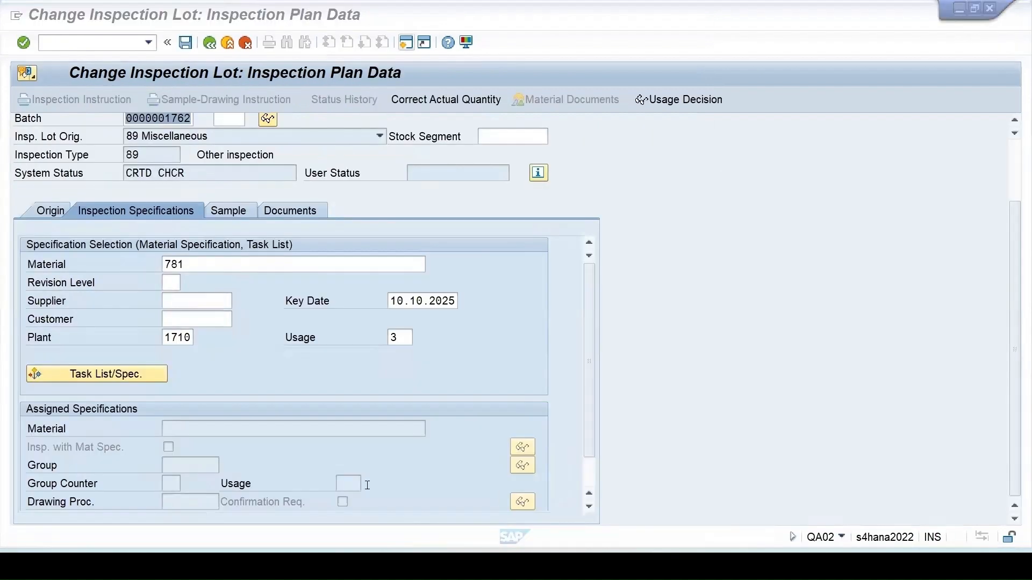
pyautogui.click(104, 378)
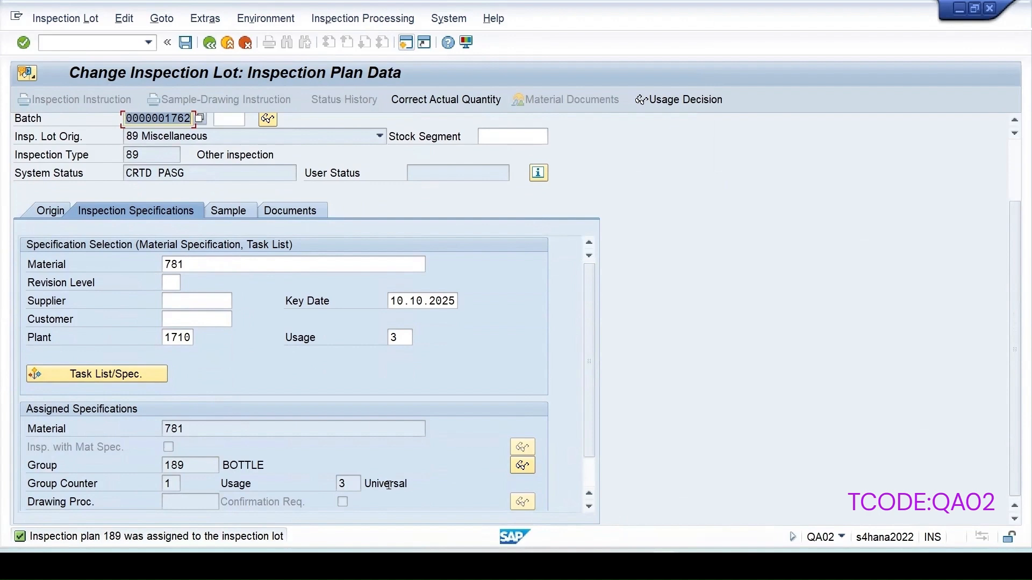
pyautogui.click(223, 212)
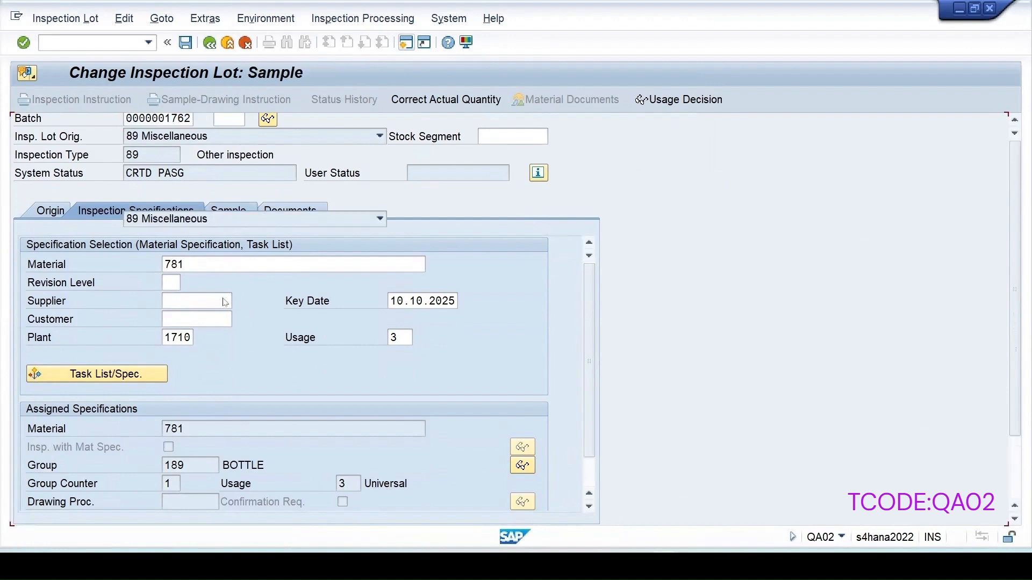
pyautogui.click(102, 407)
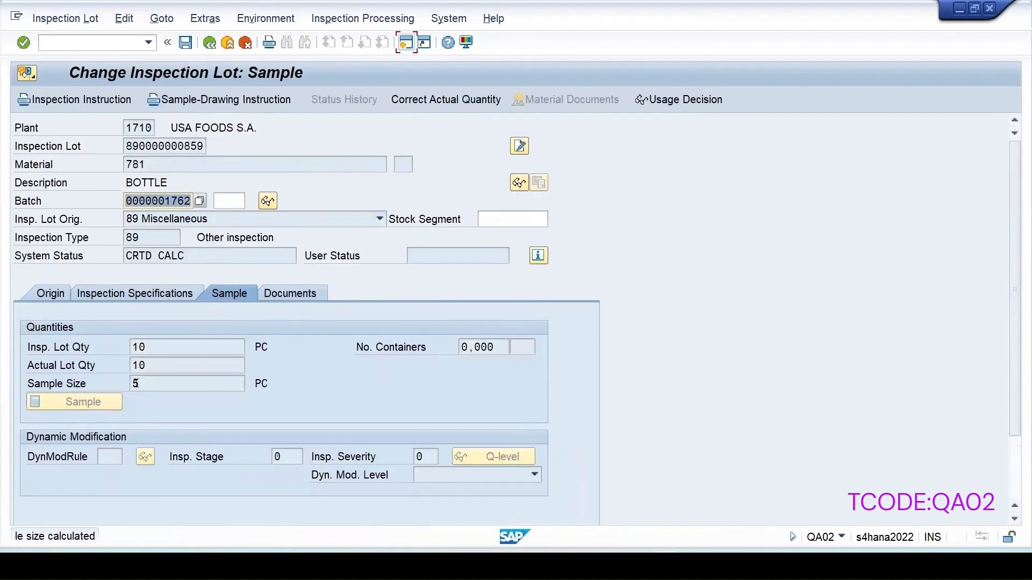
pyautogui.click(183, 47)
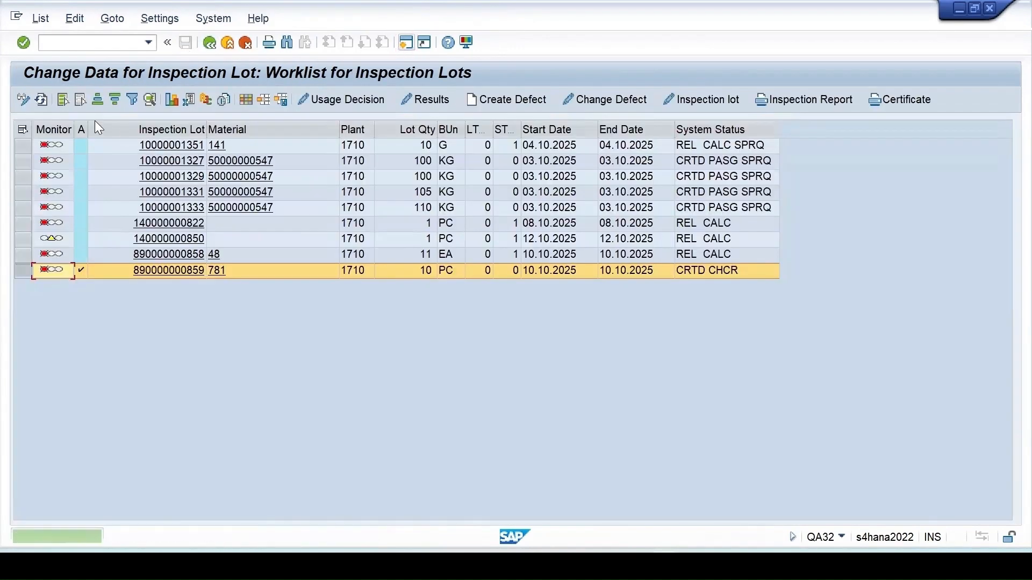
pyautogui.click(40, 99)
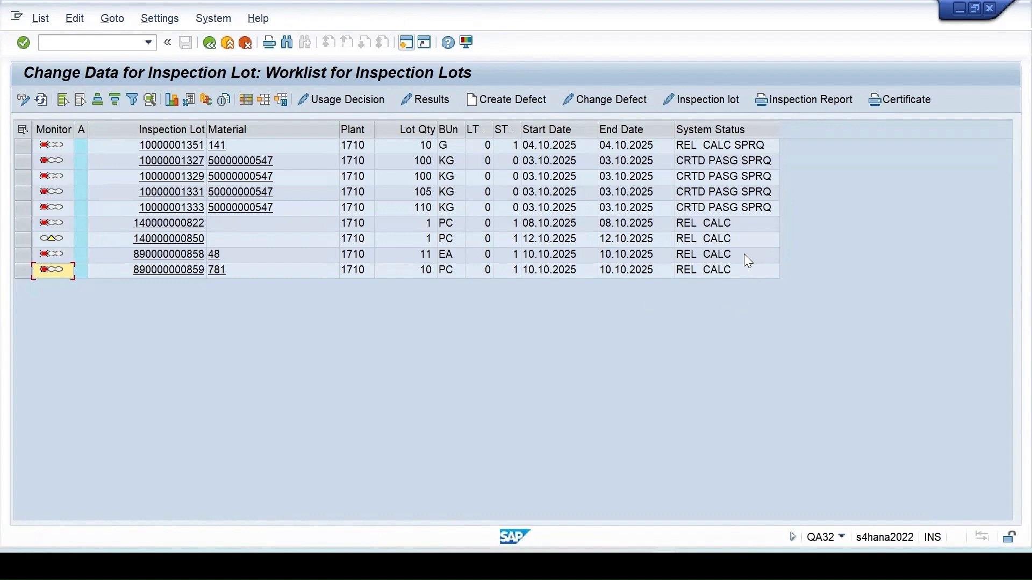
pyautogui.click(23, 270)
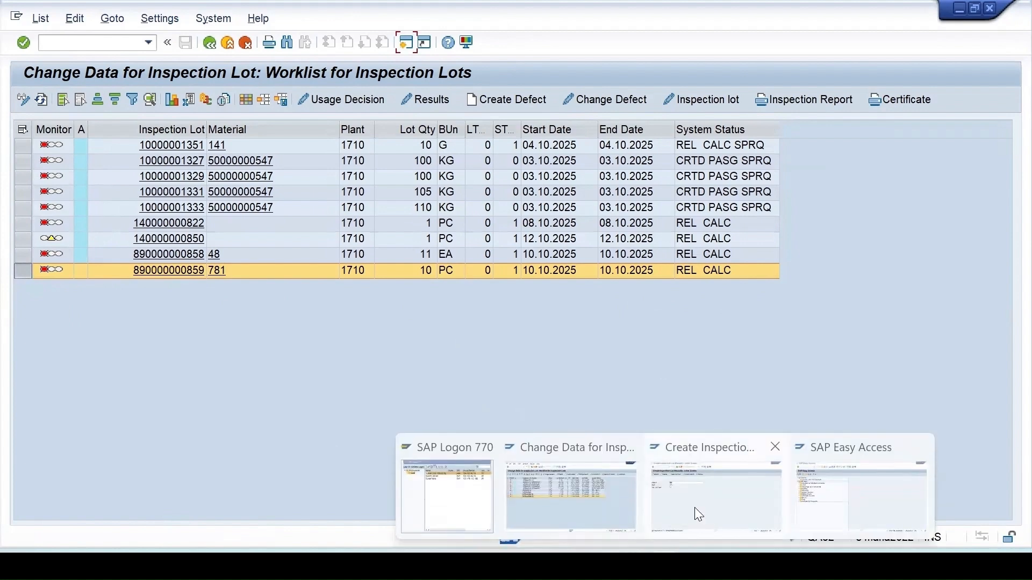
pyautogui.click(695, 508)
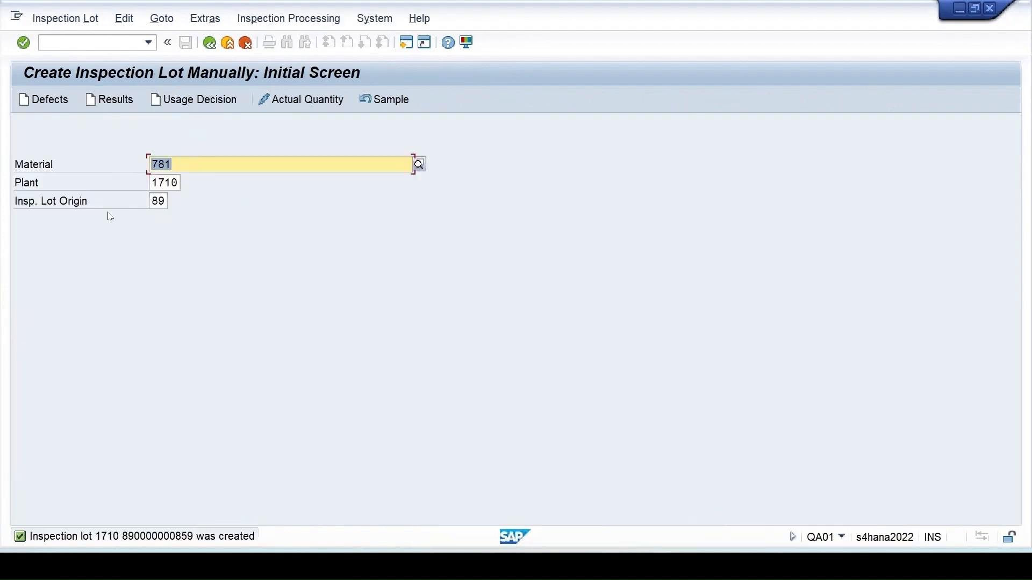
pyautogui.press('Return')
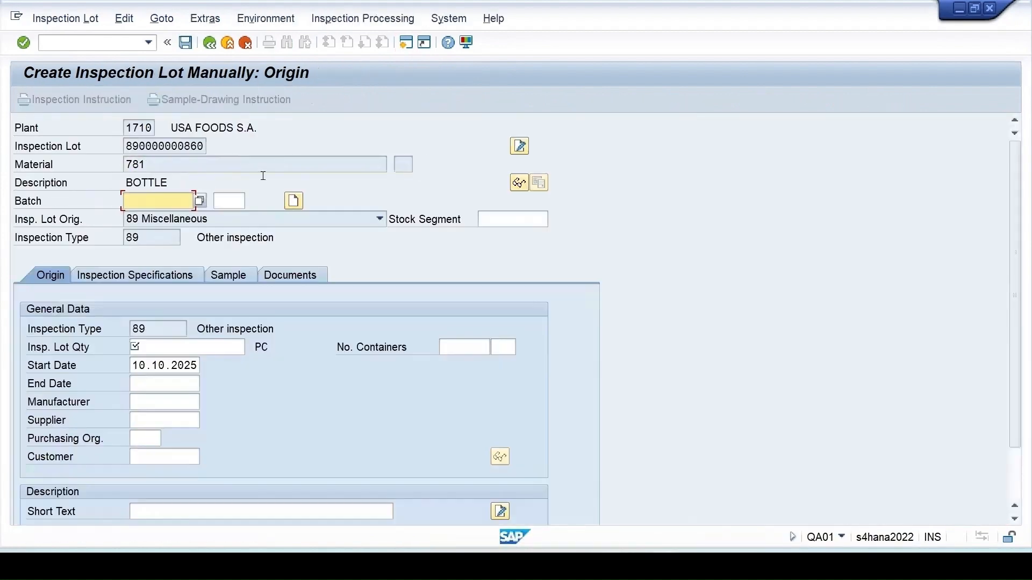
pyautogui.click(165, 353)
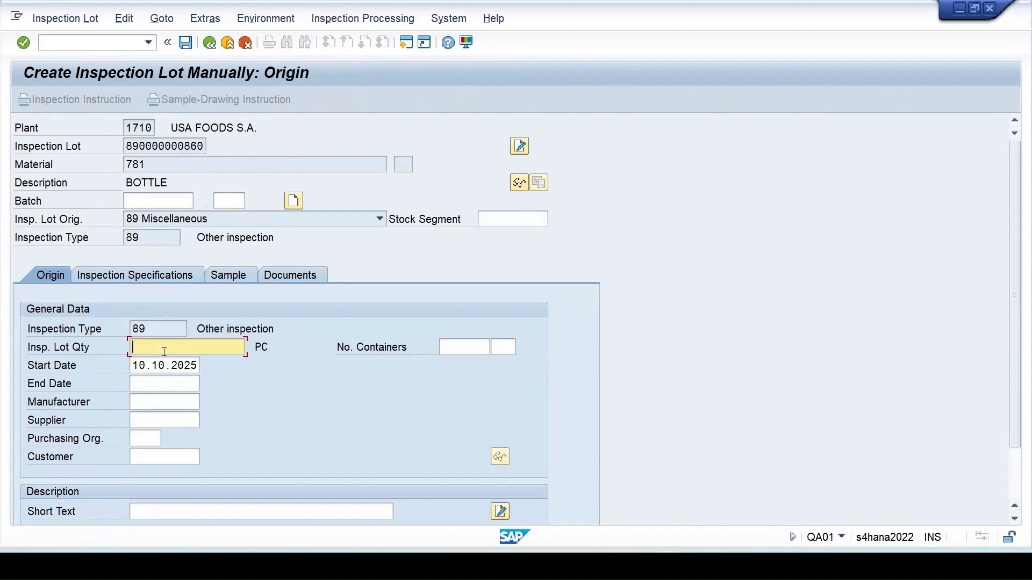
pyautogui.write('10')
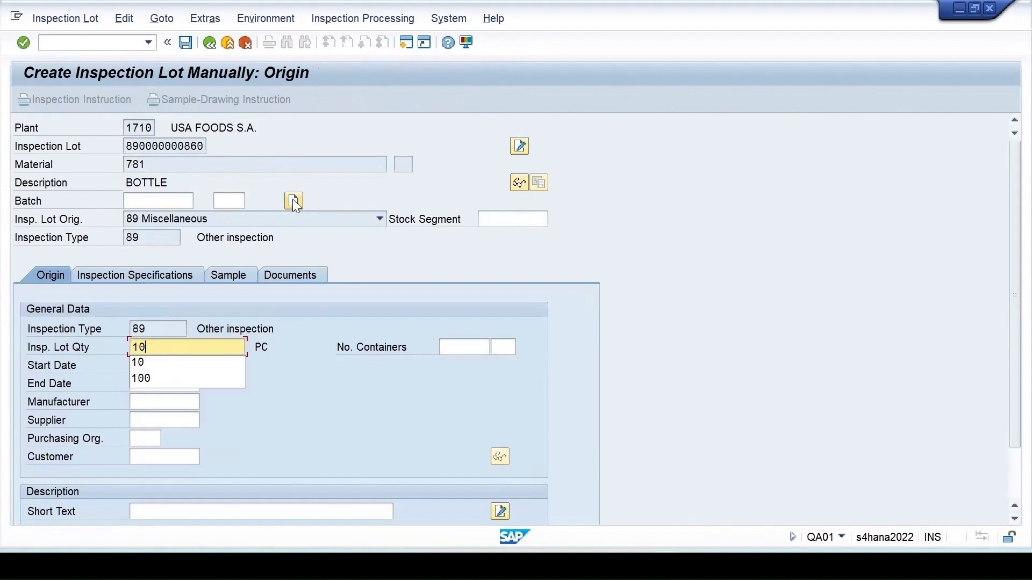
pyautogui.press('Return')
pyautogui.click(206, 318)
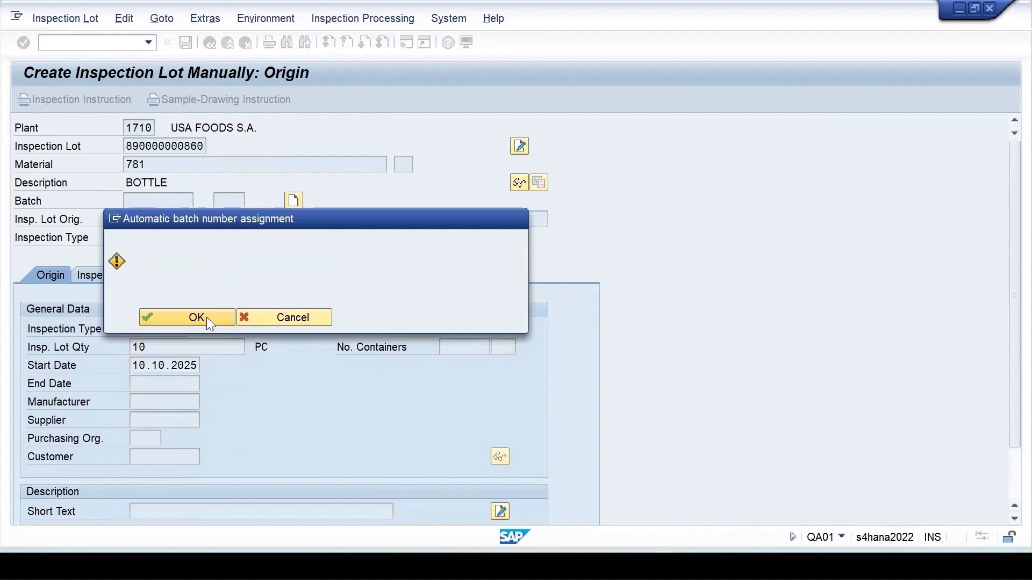
pyautogui.click(185, 44)
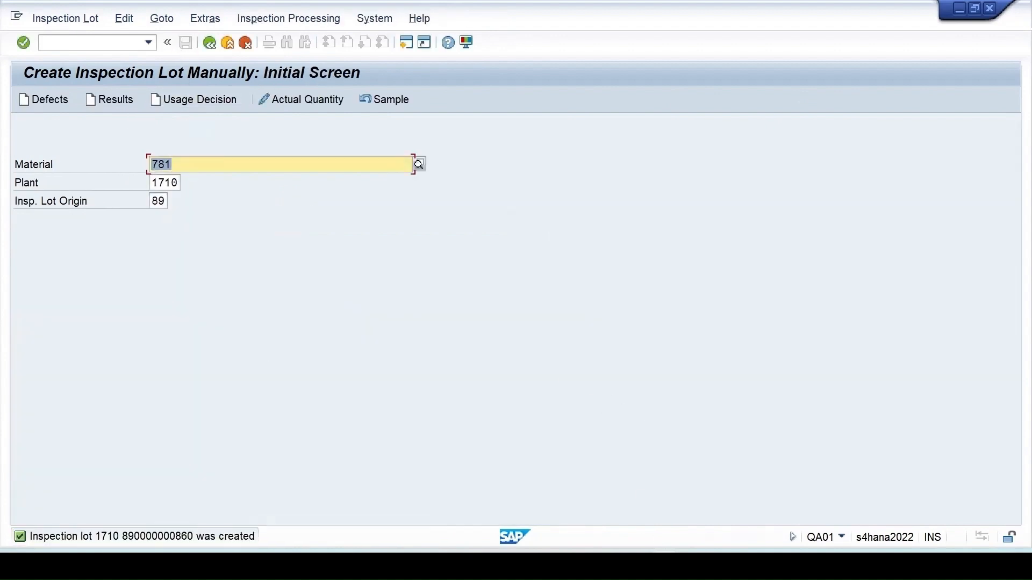
pyautogui.click(605, 508)
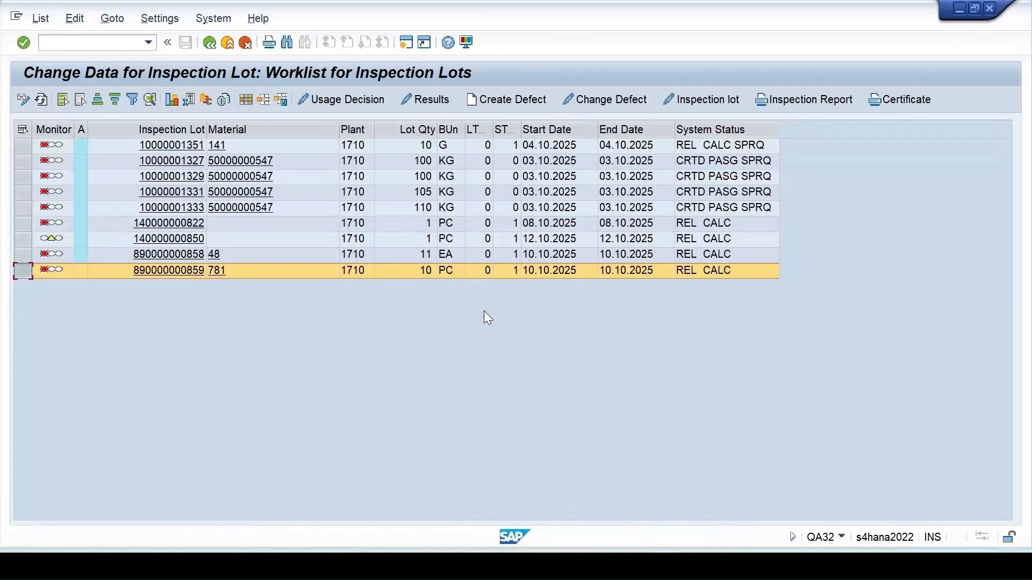
pyautogui.click(41, 100)
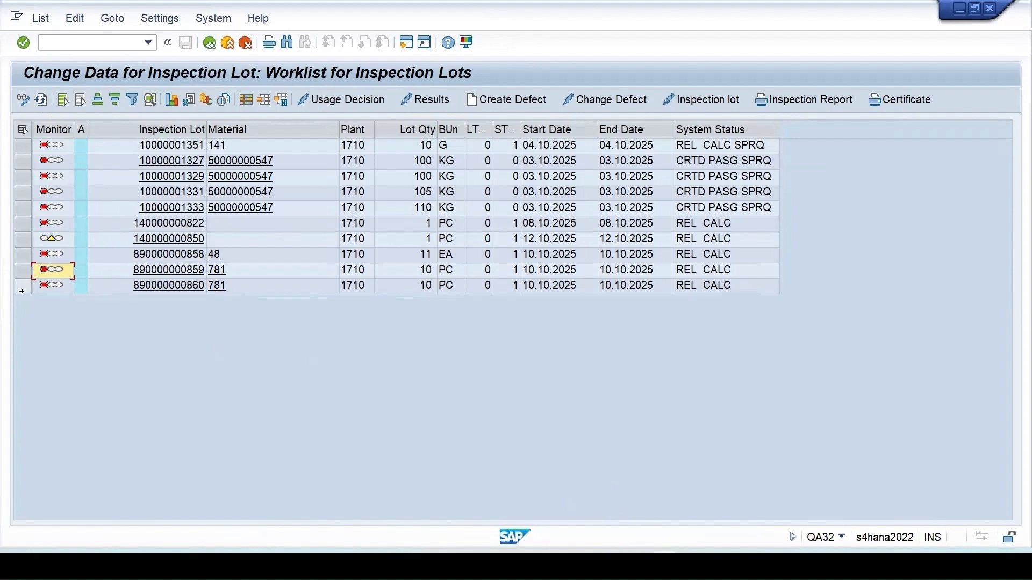
pyautogui.click(22, 286)
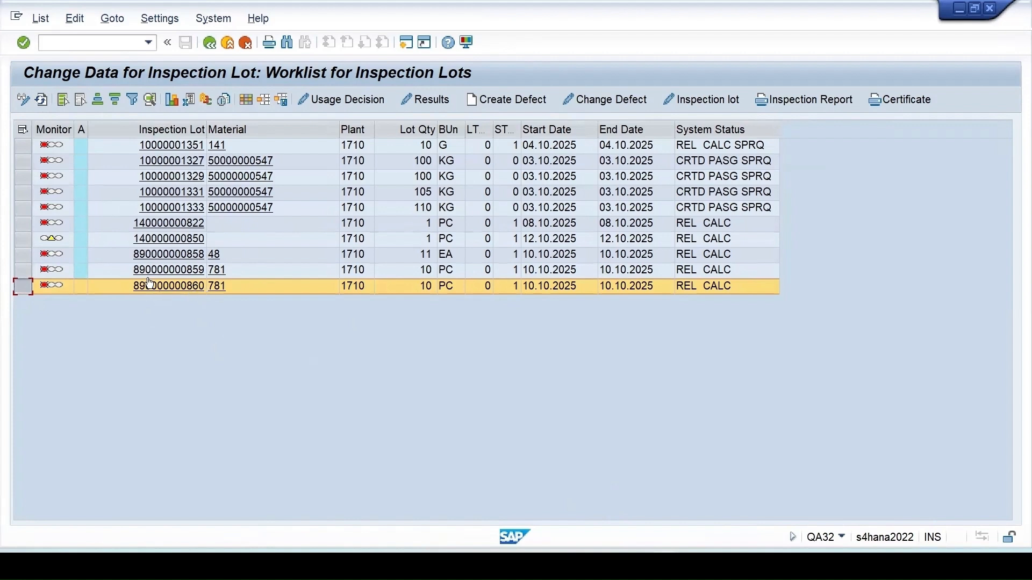
pyautogui.click(22, 270)
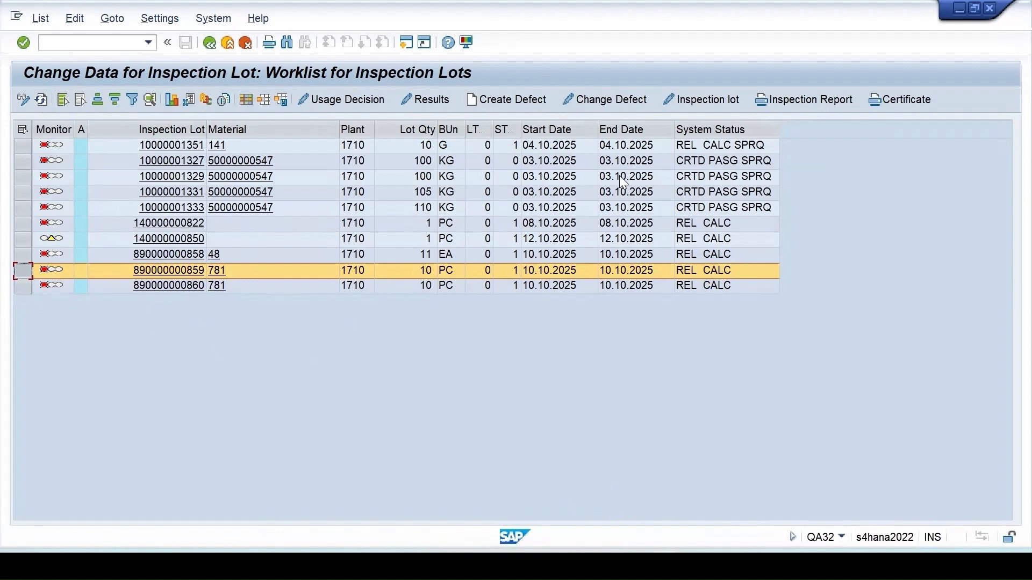
pyautogui.click(684, 96)
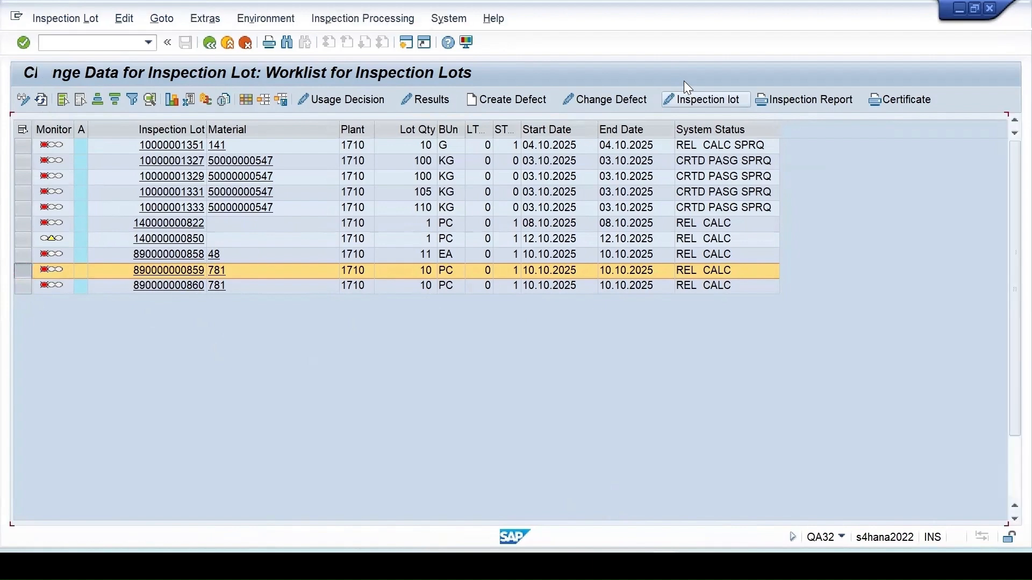
pyautogui.click(165, 296)
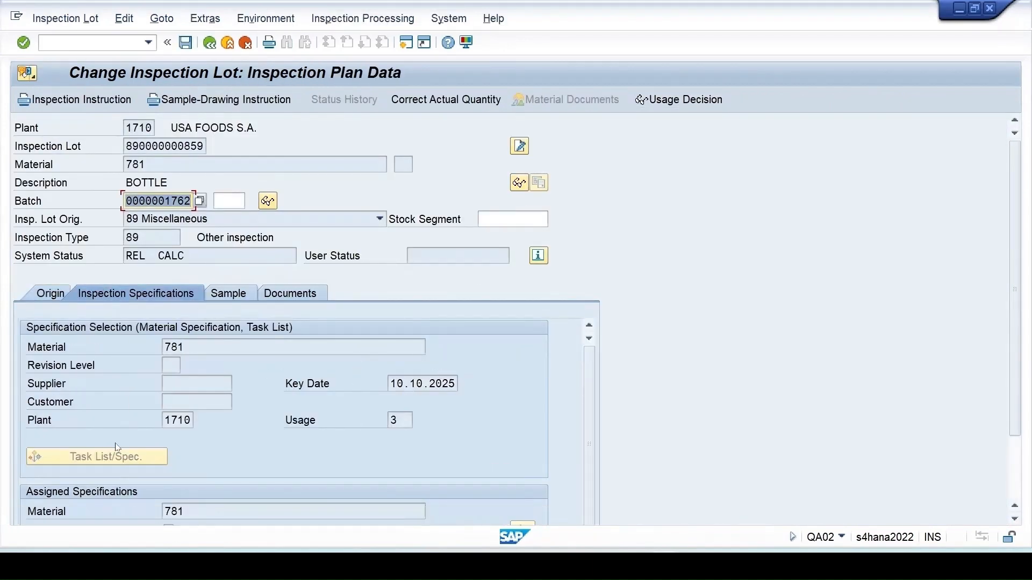
pyautogui.scroll(-1, 174, 455)
pyautogui.scroll(-1, 175, 455)
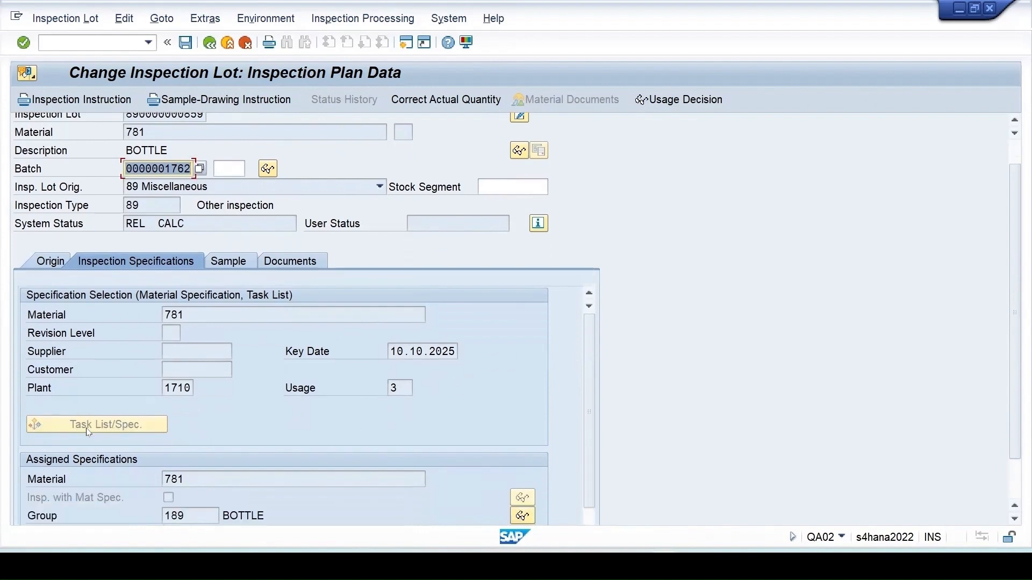
pyautogui.scroll(-1, 107, 430)
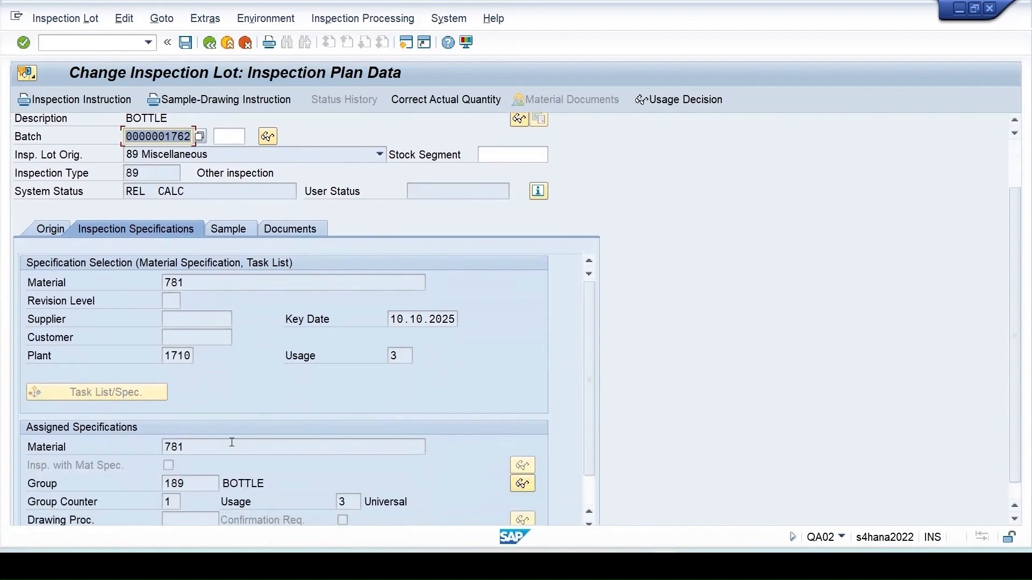
pyautogui.click(220, 230)
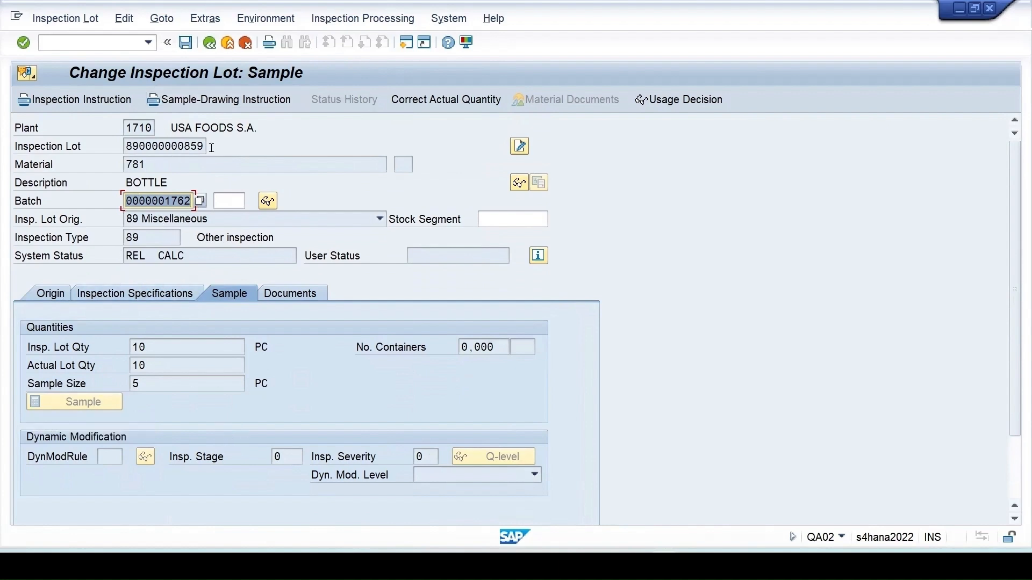
pyautogui.click(210, 44)
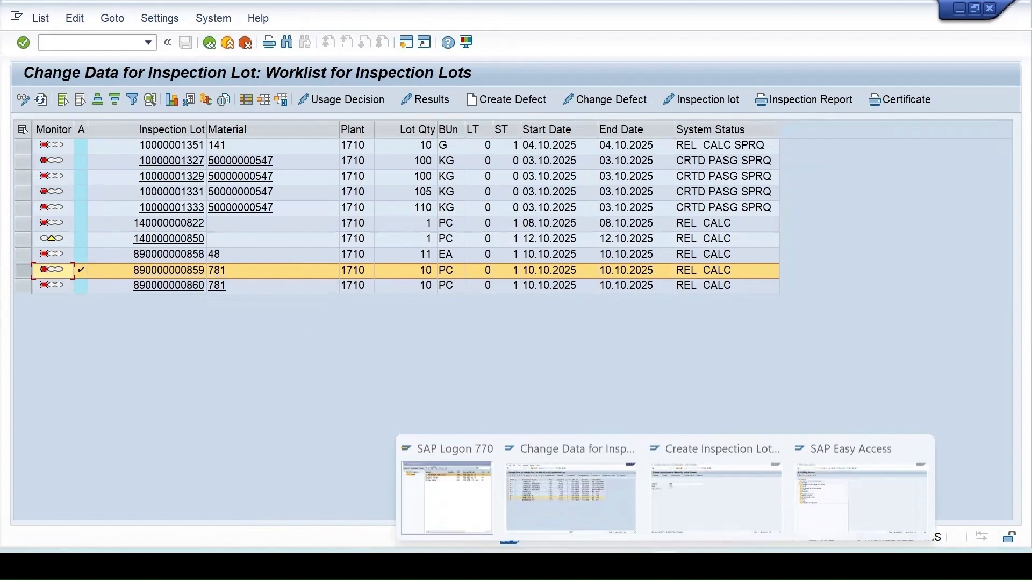
pyautogui.click(714, 492)
# - Open the inspection plan change transaction for material 781 at plant 1710
pyautogui.click(81, 42)
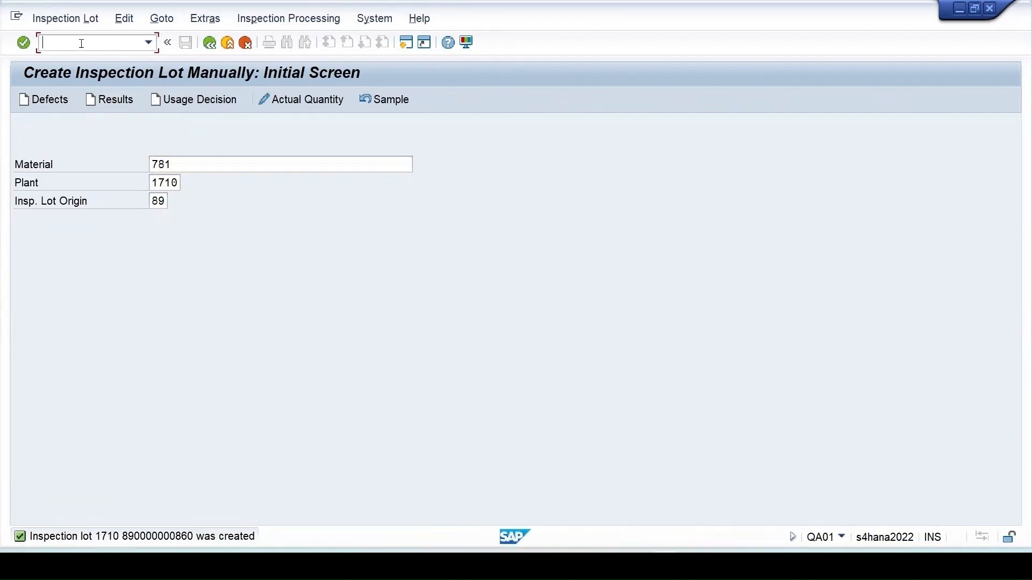
pyautogui.write('/oqp02')
pyautogui.press('Return')
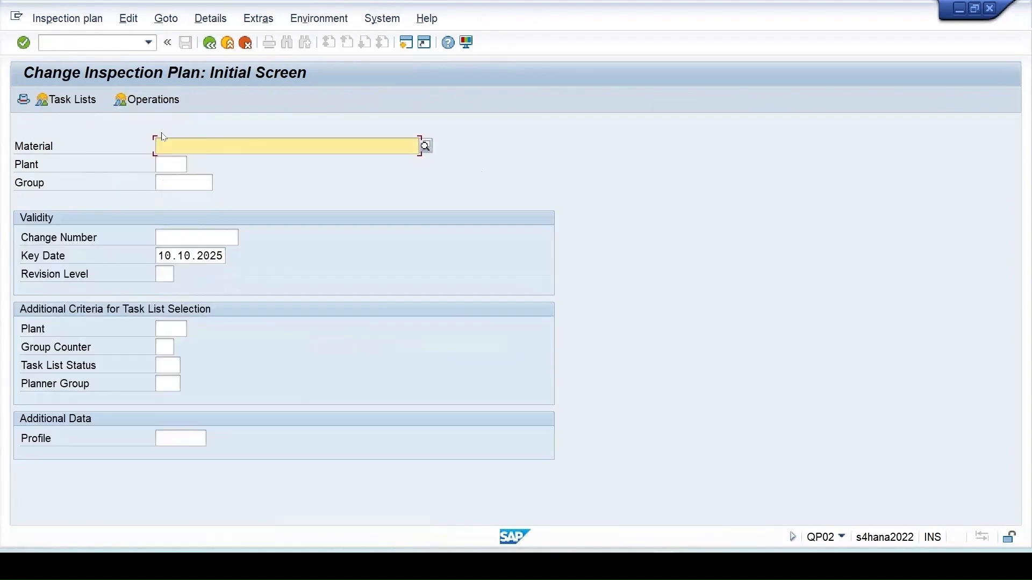
pyautogui.click(184, 163)
pyautogui.click(165, 166)
pyautogui.press('space')
pyautogui.click(170, 181)
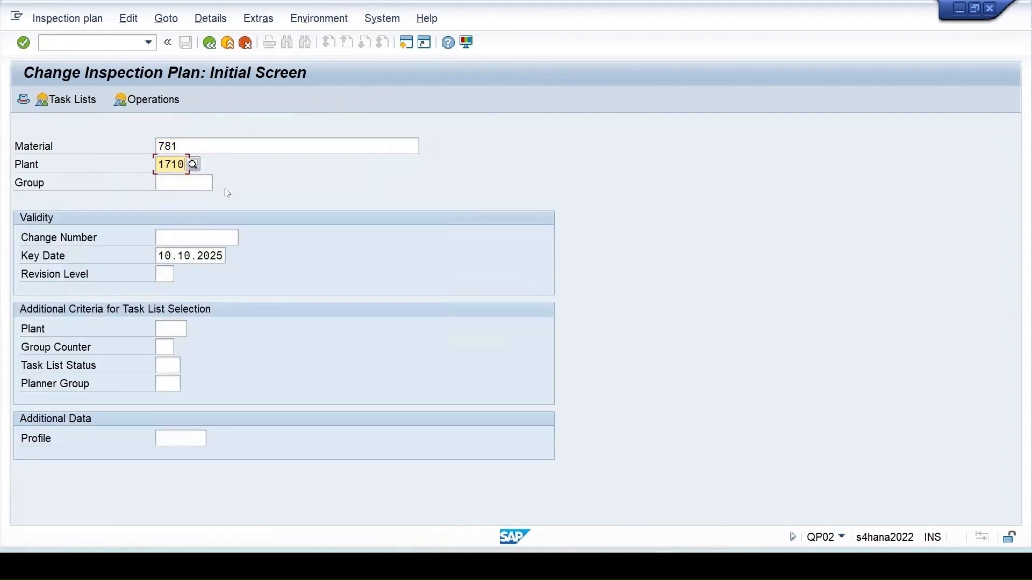
pyautogui.press('Return')
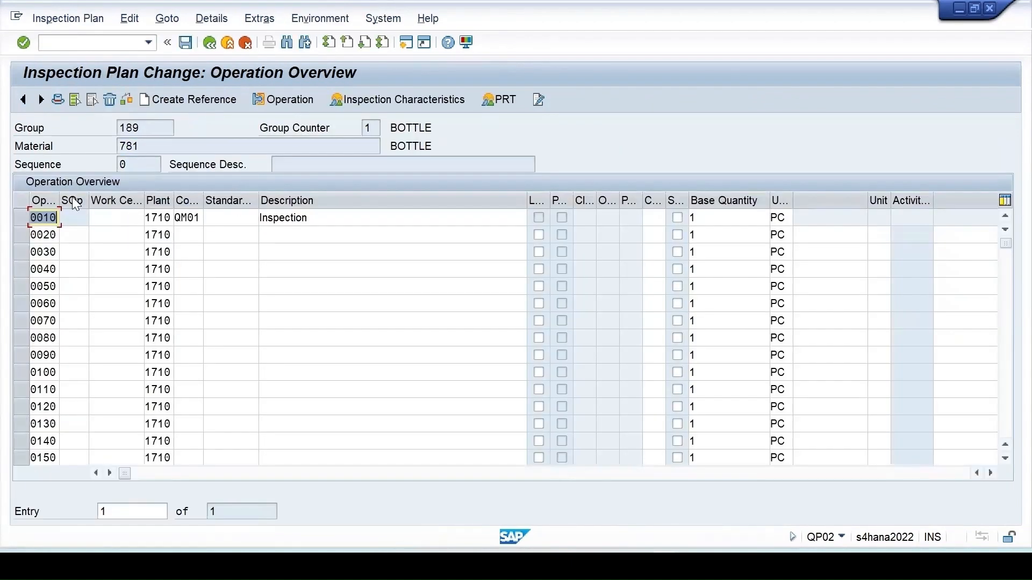
# - In plan 189's header, change Usage from 3 to 5 and save the plan
pyautogui.click(21, 217)
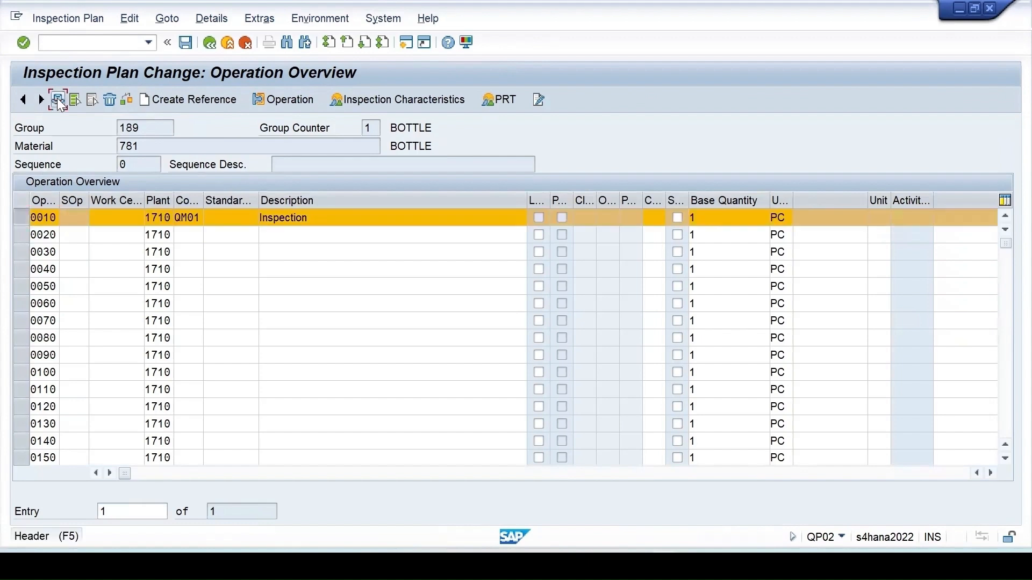
pyautogui.click(56, 100)
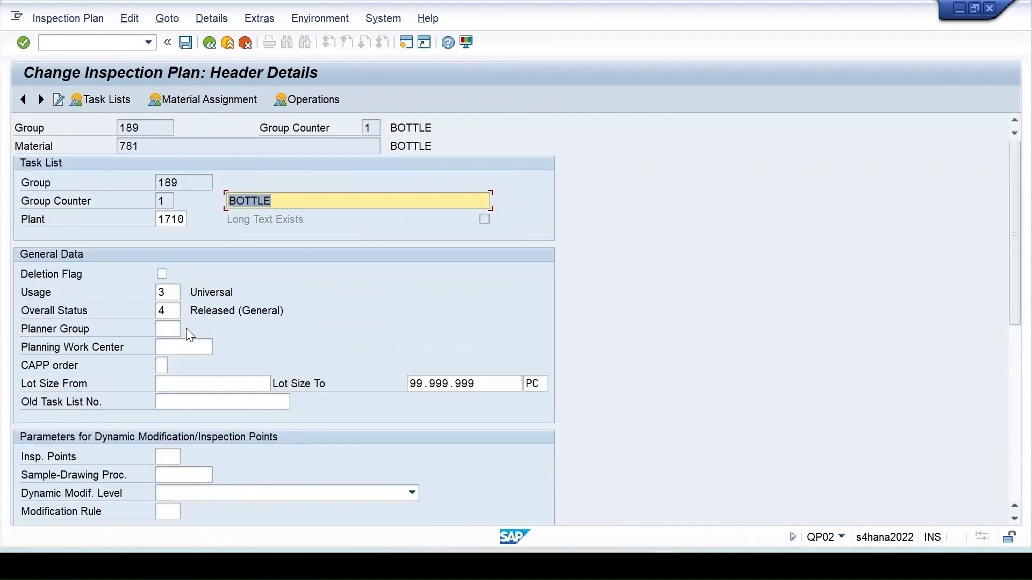
pyautogui.click(169, 293)
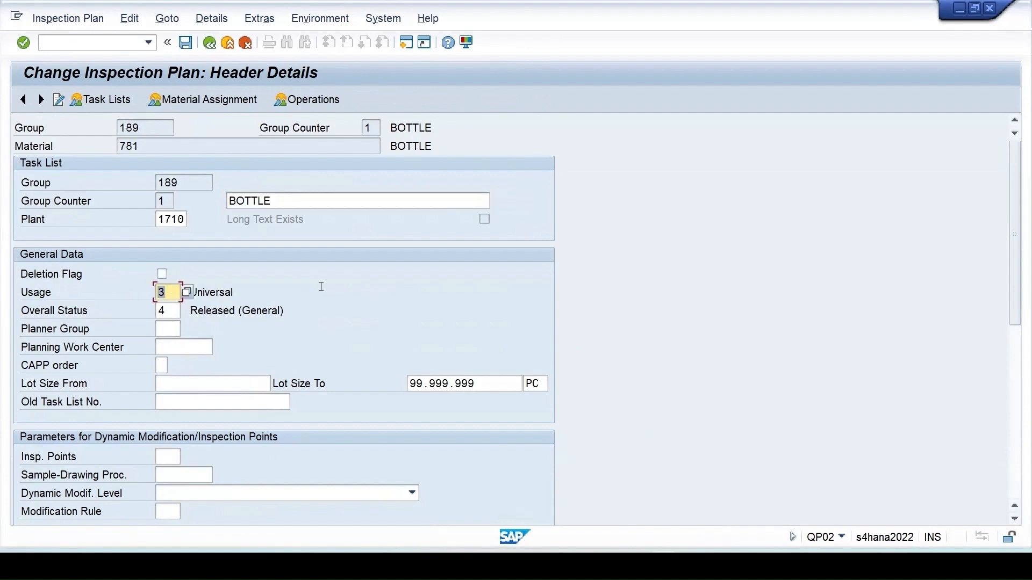
pyautogui.write('5')
pyautogui.click(189, 43)
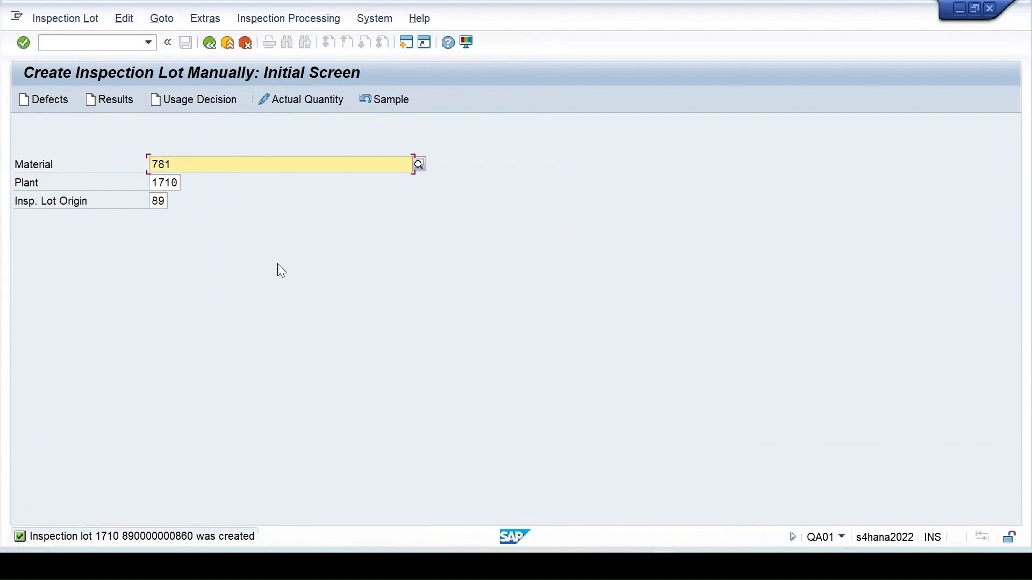
# - Create and save an inspection lot for 10 PC of material 781, dismissing the no-plan message
pyautogui.press('Return')
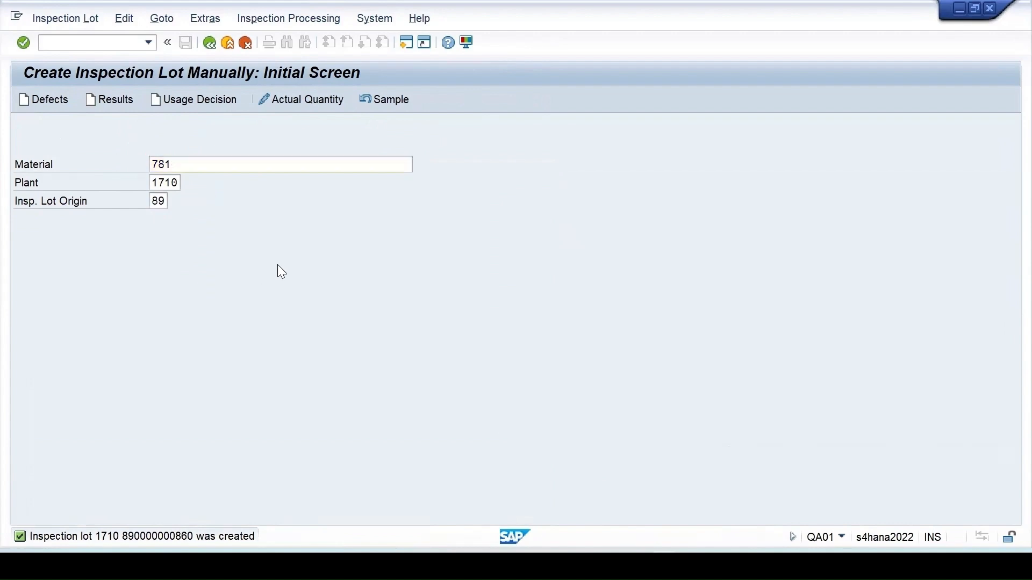
pyautogui.click(168, 348)
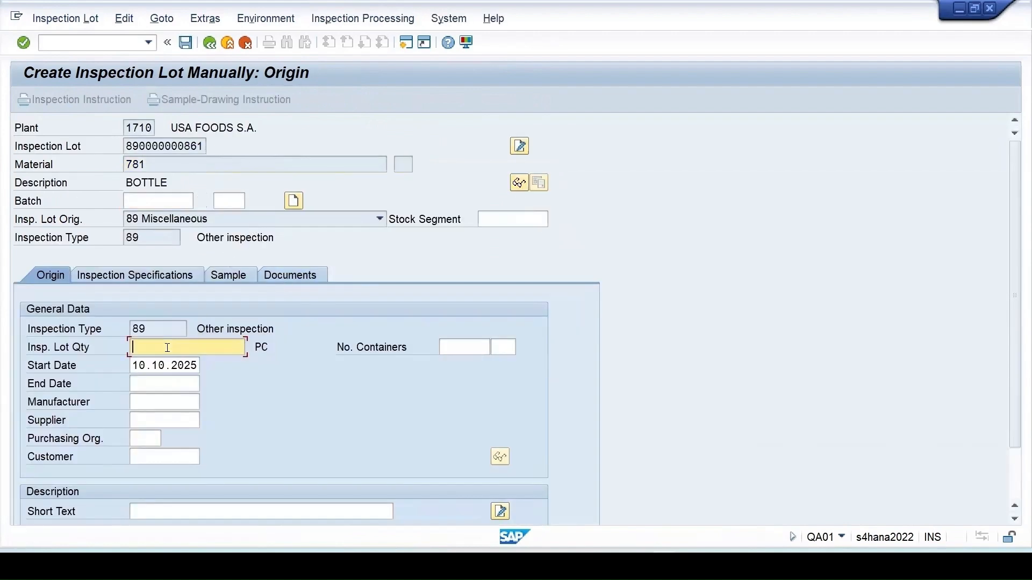
pyautogui.write('10')
pyautogui.press('Return')
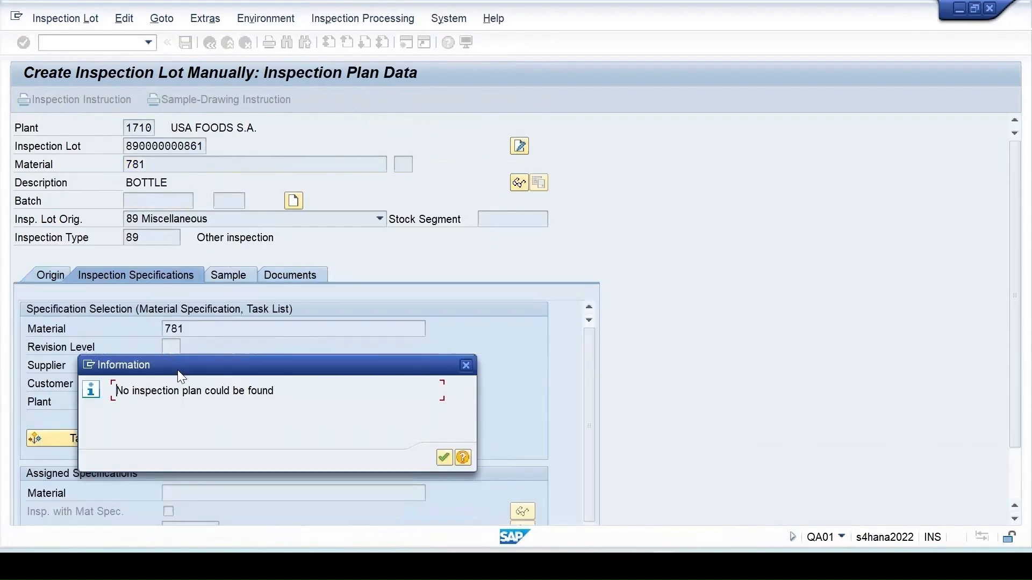
pyautogui.moveTo(192, 361); pyautogui.dragTo(451, 266)
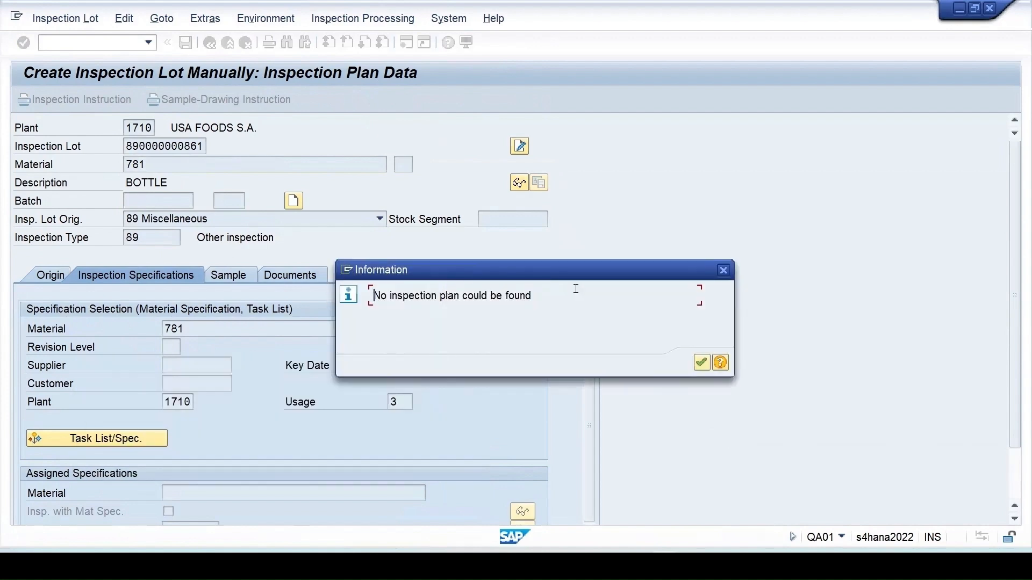
pyautogui.click(701, 363)
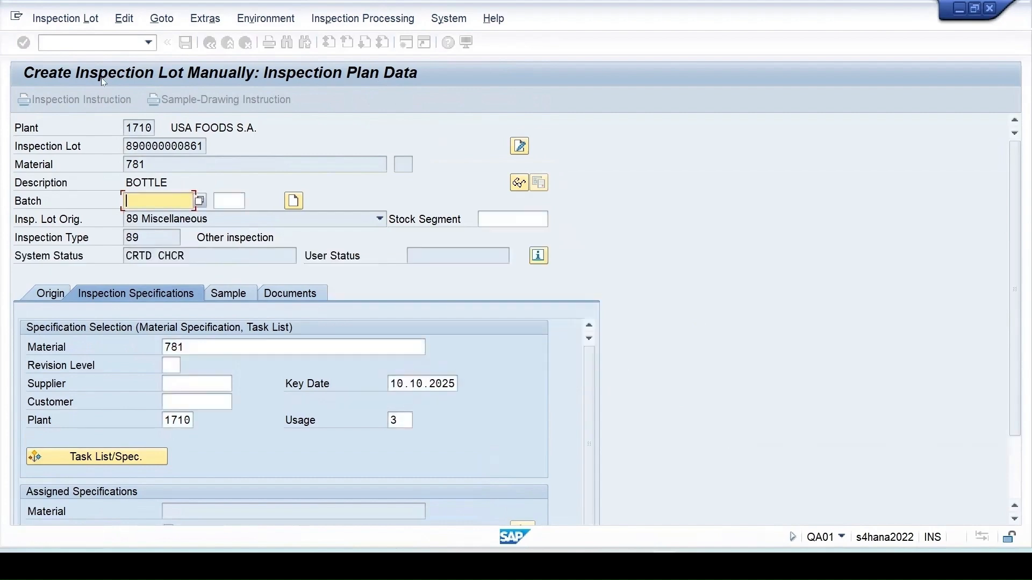
pyautogui.click(185, 42)
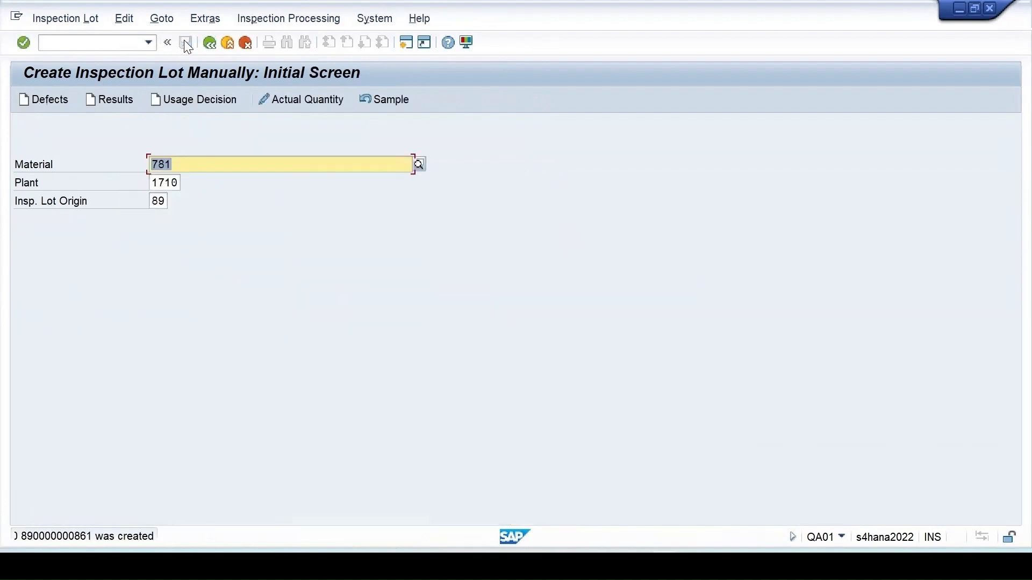
pyautogui.click(516, 517)
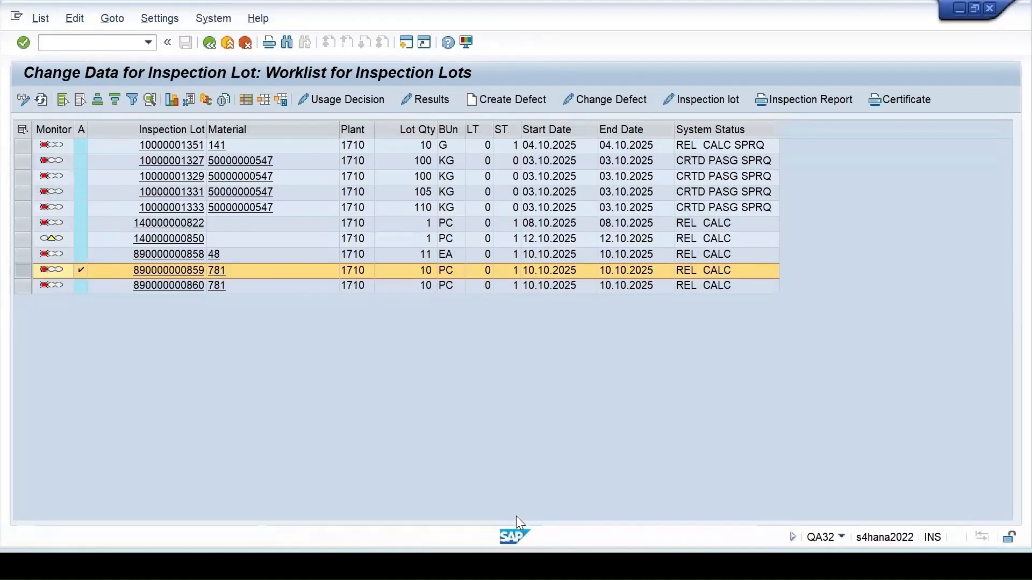
pyautogui.click(44, 98)
pyautogui.click(669, 302)
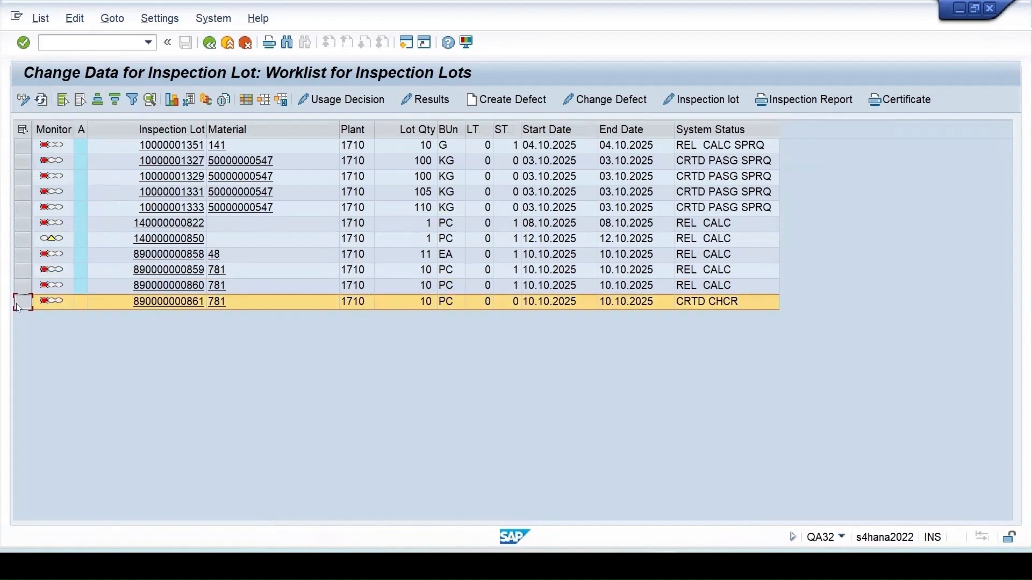
pyautogui.click(695, 100)
pyautogui.scroll(-1, 257, 391)
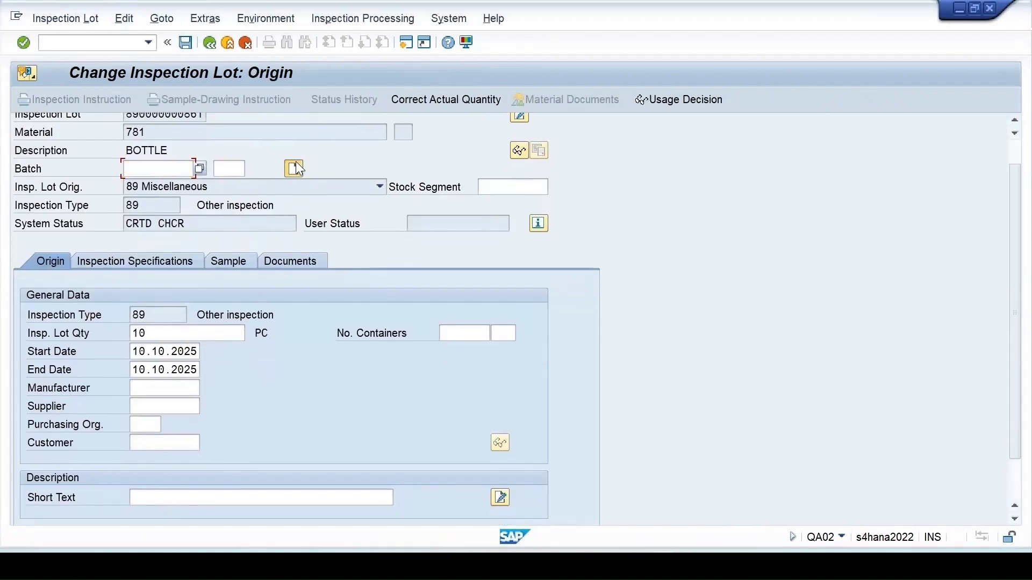
pyautogui.click(294, 165)
pyautogui.click(211, 323)
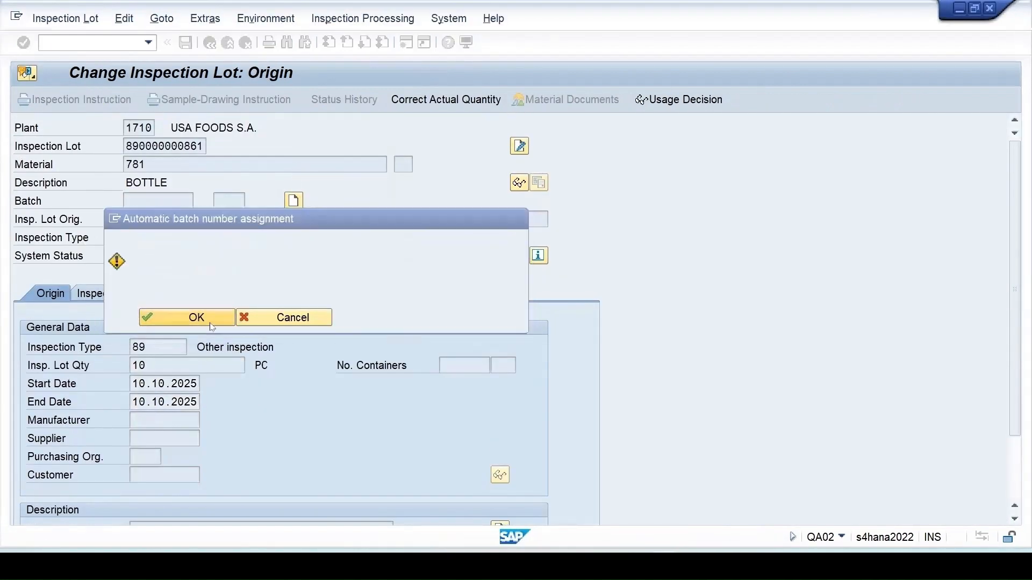
# - Review the lot's Inspection Specifications, then open a new GUI session
pyautogui.scroll(-3, 254, 430)
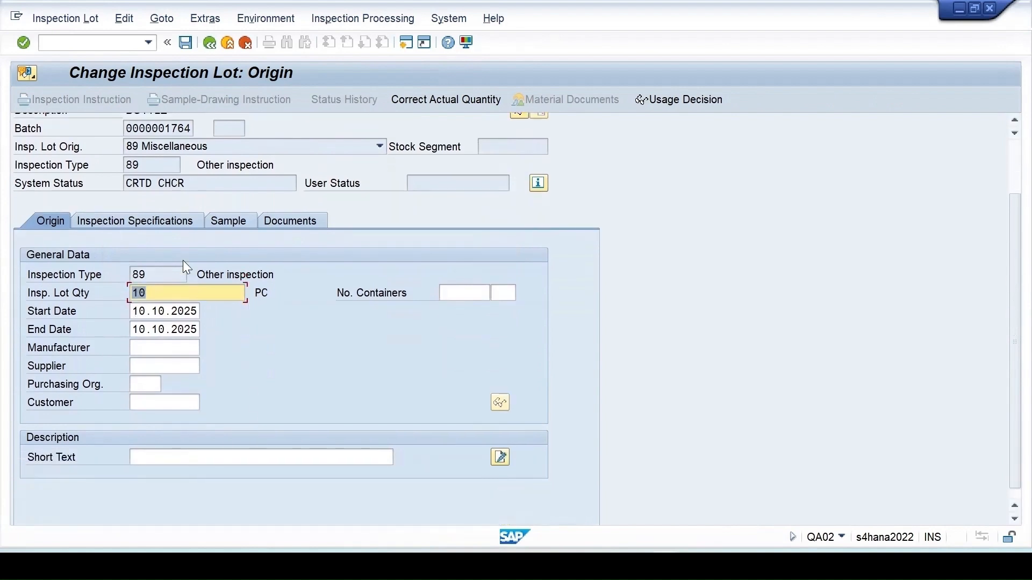
pyautogui.click(161, 217)
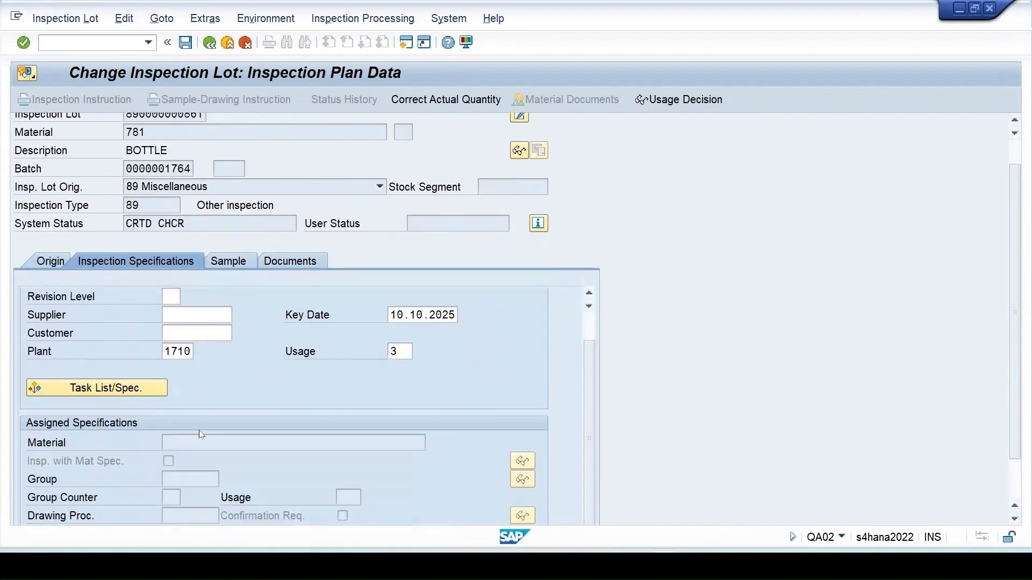
pyautogui.scroll(-2, 211, 428)
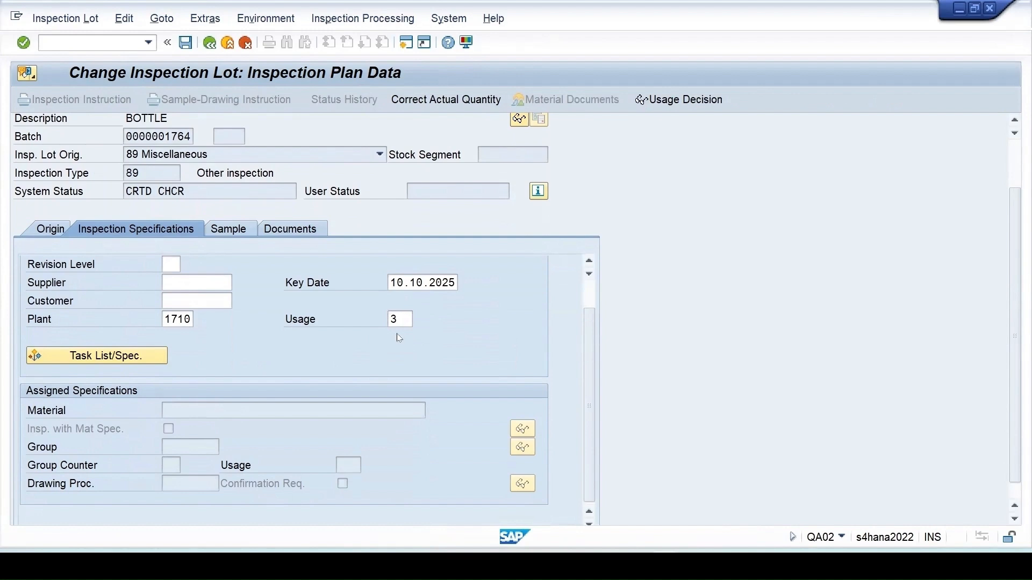
pyautogui.click(405, 43)
# - Display plan 189 for material 781 at plant 1710 with QP03 and confirm usage 5 Goods Receipt
pyautogui.write('qp')
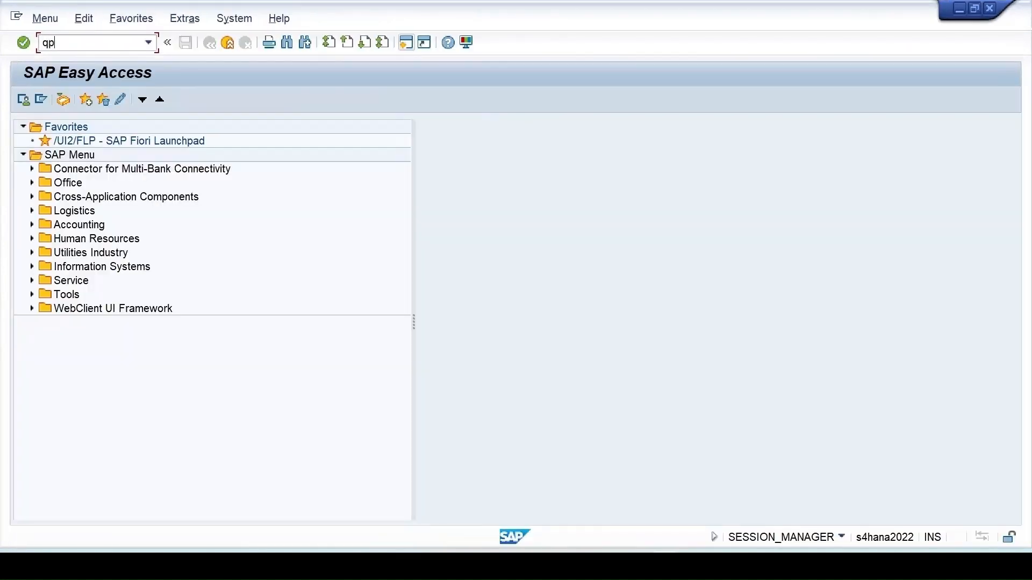
pyautogui.write('03')
pyautogui.press('Return')
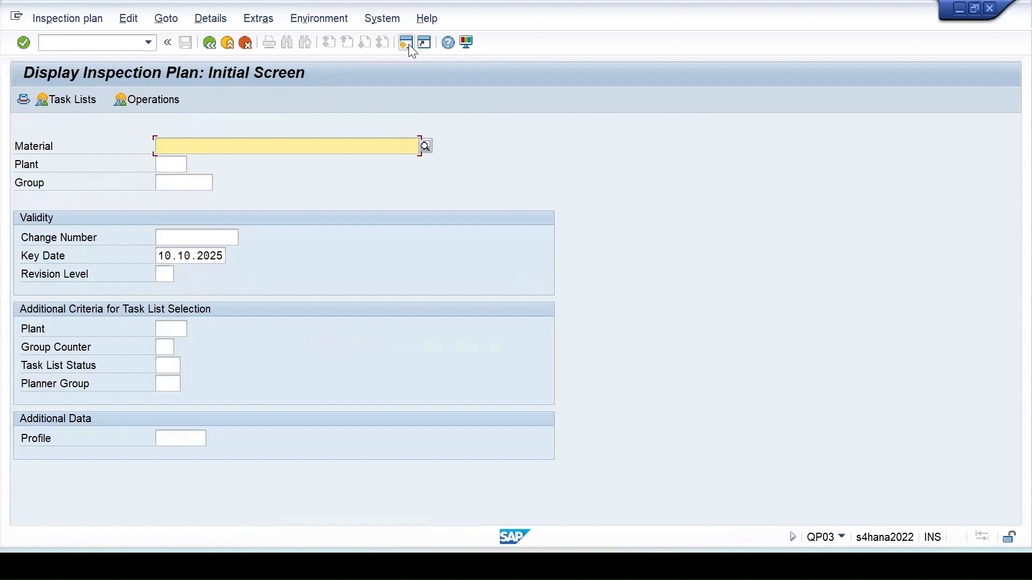
pyautogui.click(228, 146)
pyautogui.click(209, 161)
pyautogui.click(171, 164)
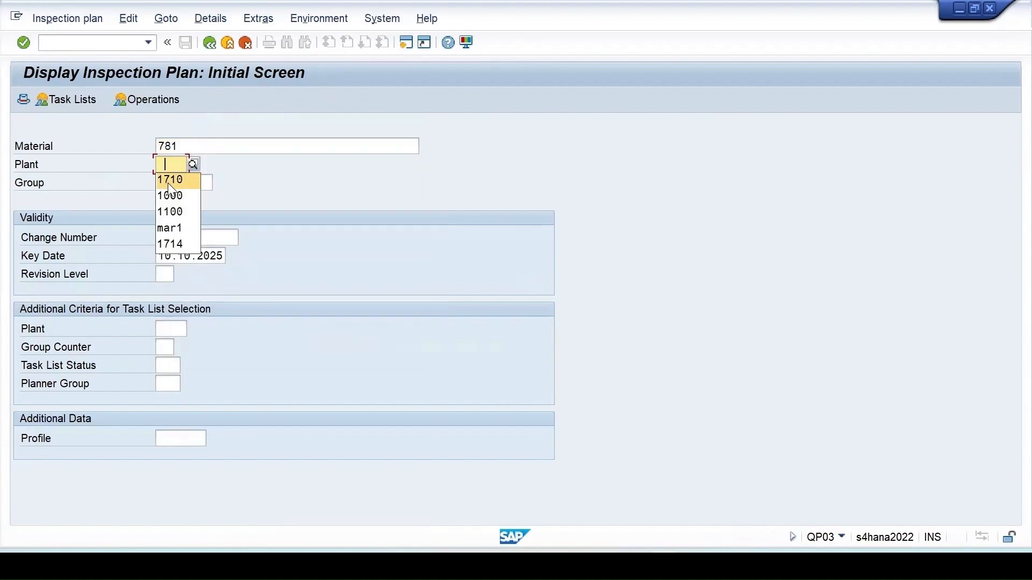
pyautogui.click(168, 178)
pyautogui.press('Return')
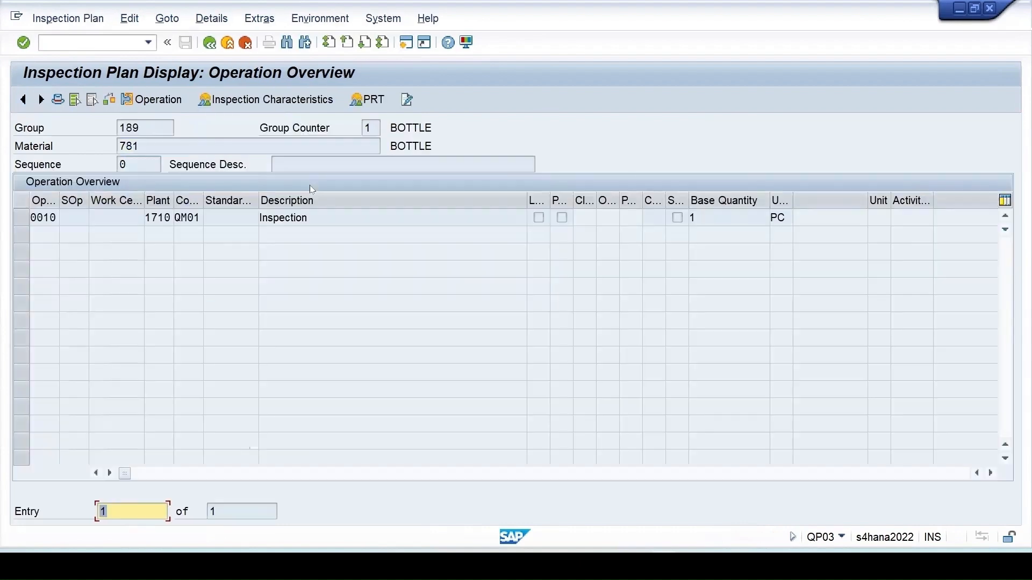
pyautogui.click(21, 217)
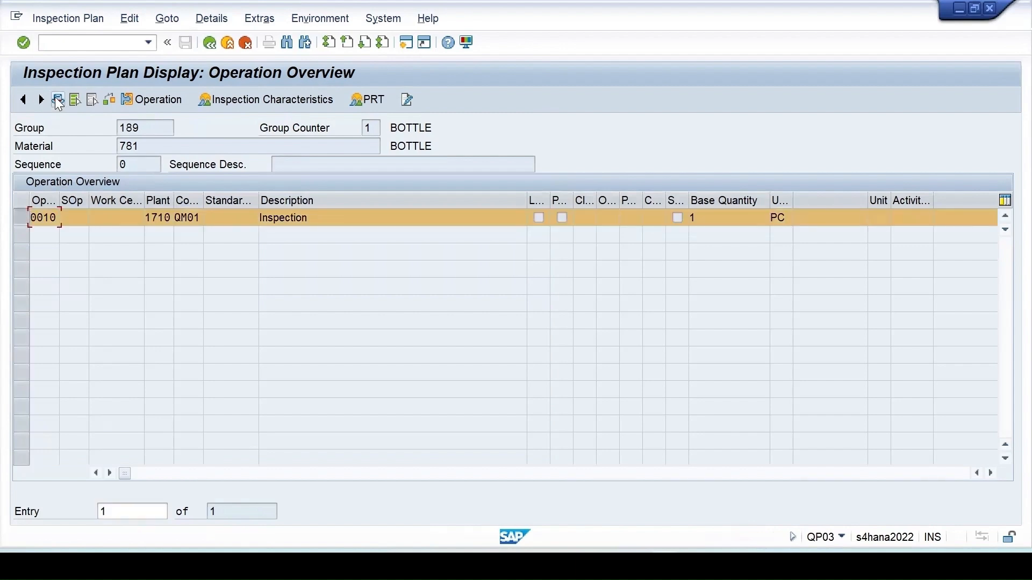
pyautogui.click(58, 100)
pyautogui.click(168, 292)
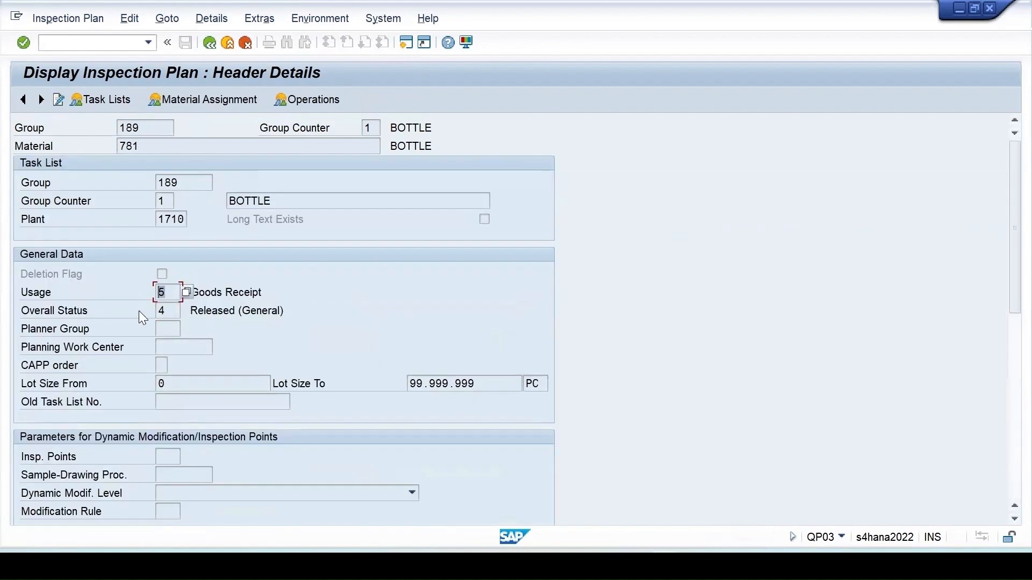
pyautogui.hotkey('alt', 'Tab')
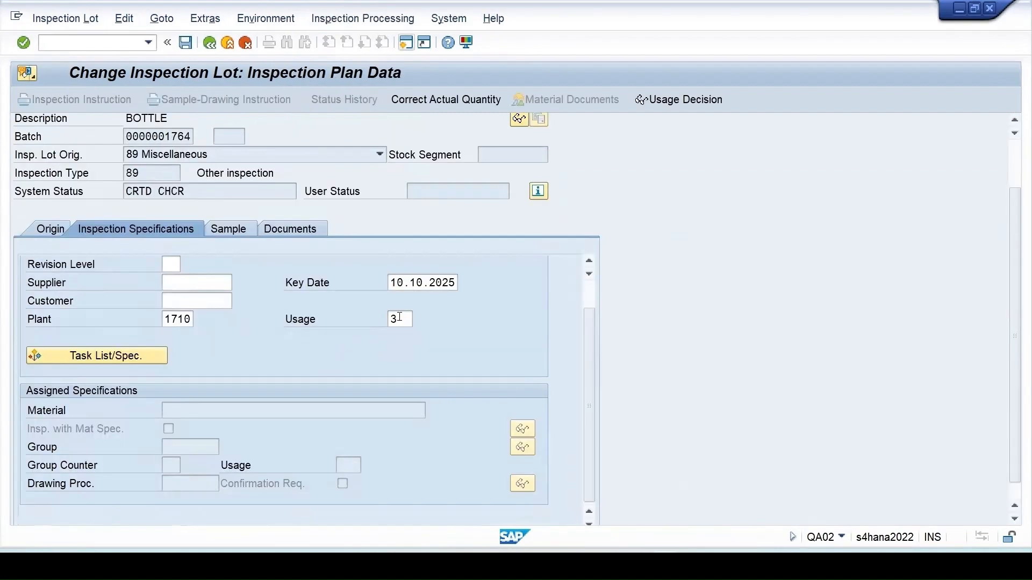
# - Change the lot's usage from 3 to 5 and assign inspection plan 189 to it
pyautogui.moveTo(402, 318); pyautogui.dragTo(369, 329)
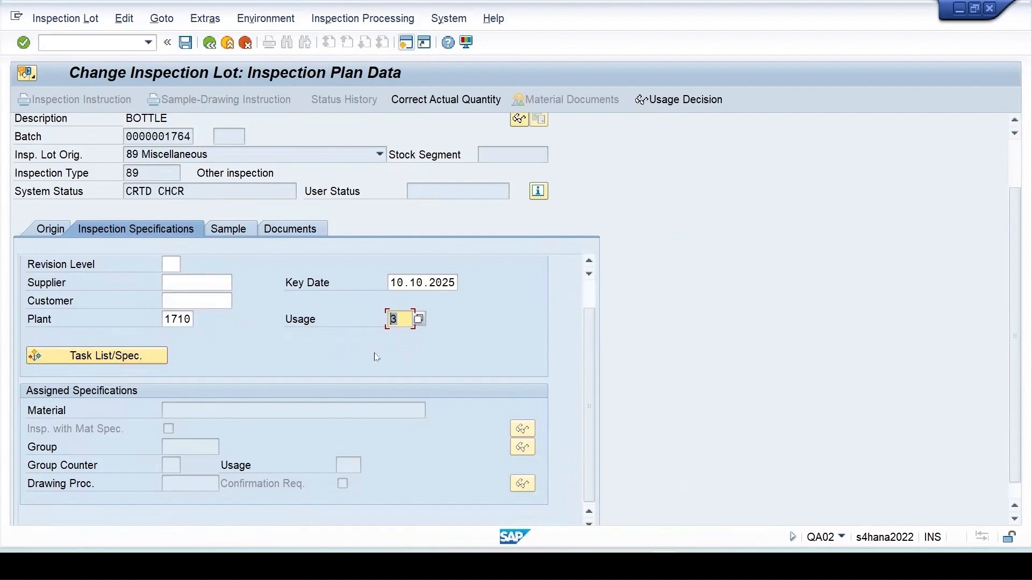
pyautogui.write('5')
pyautogui.click(393, 429)
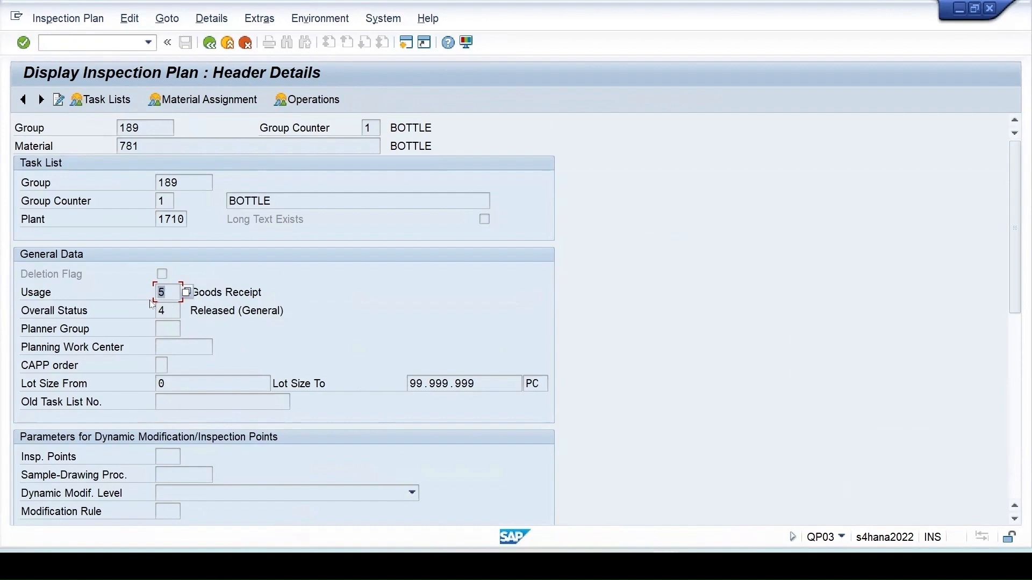
pyautogui.click(622, 515)
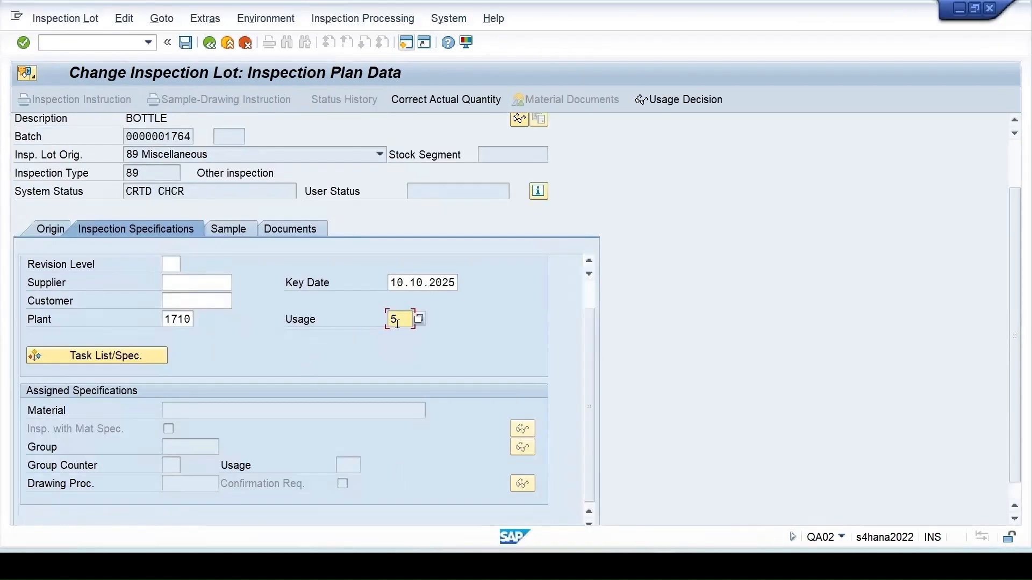
pyautogui.click(125, 356)
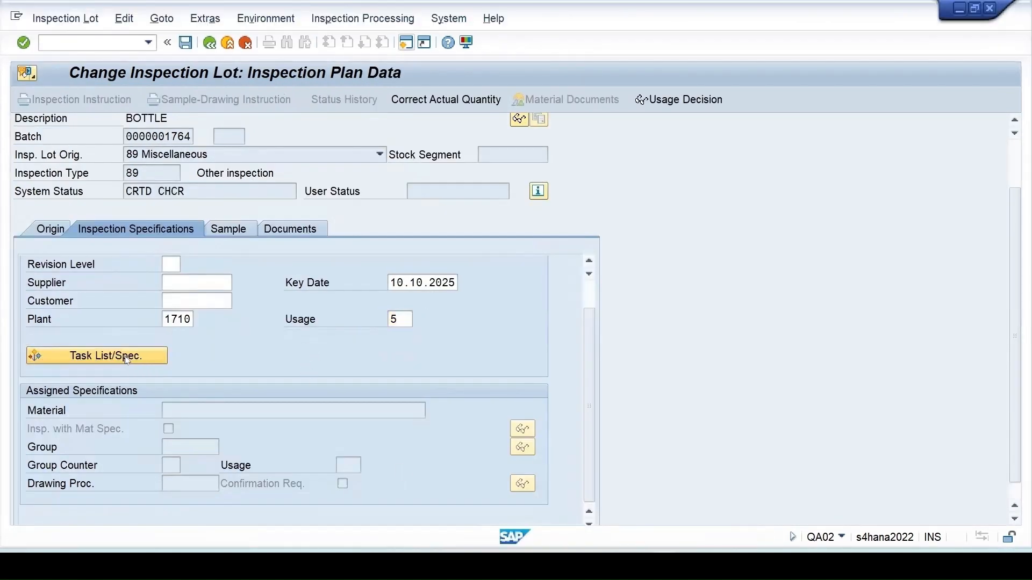
pyautogui.press('Return')
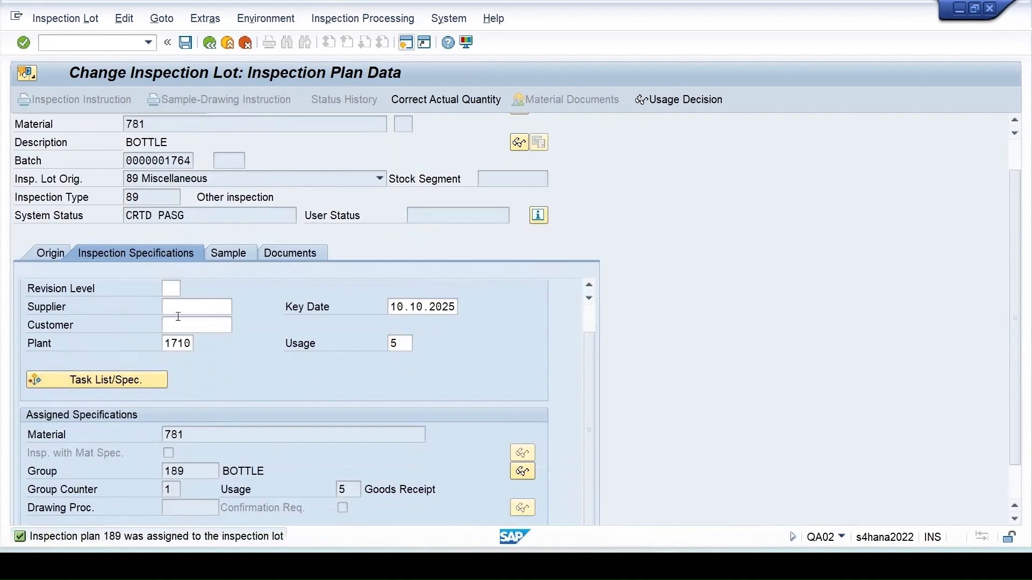
# - Calculate a 5 PC sample size and save the inspection lot
pyautogui.click(221, 260)
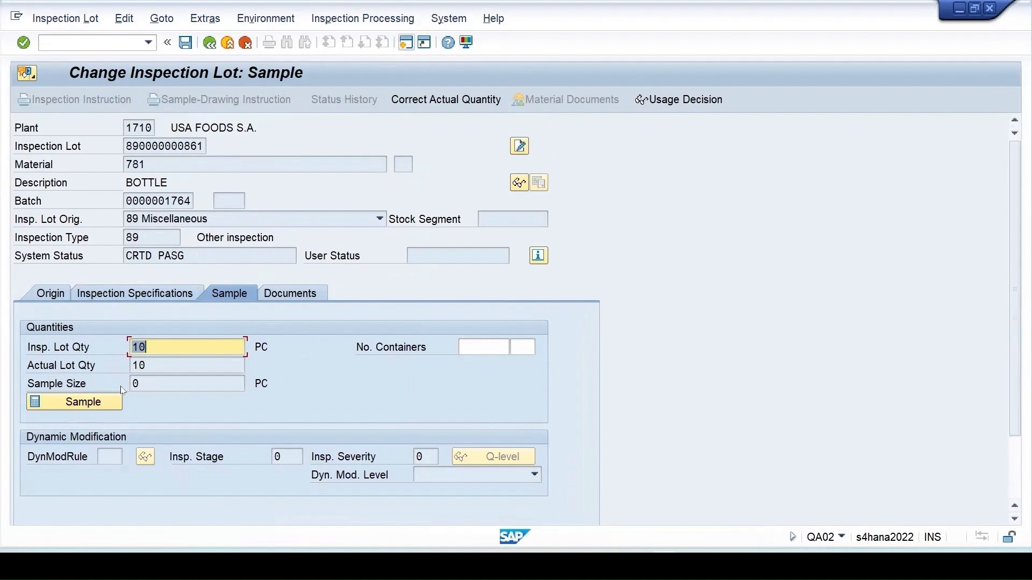
pyautogui.click(113, 403)
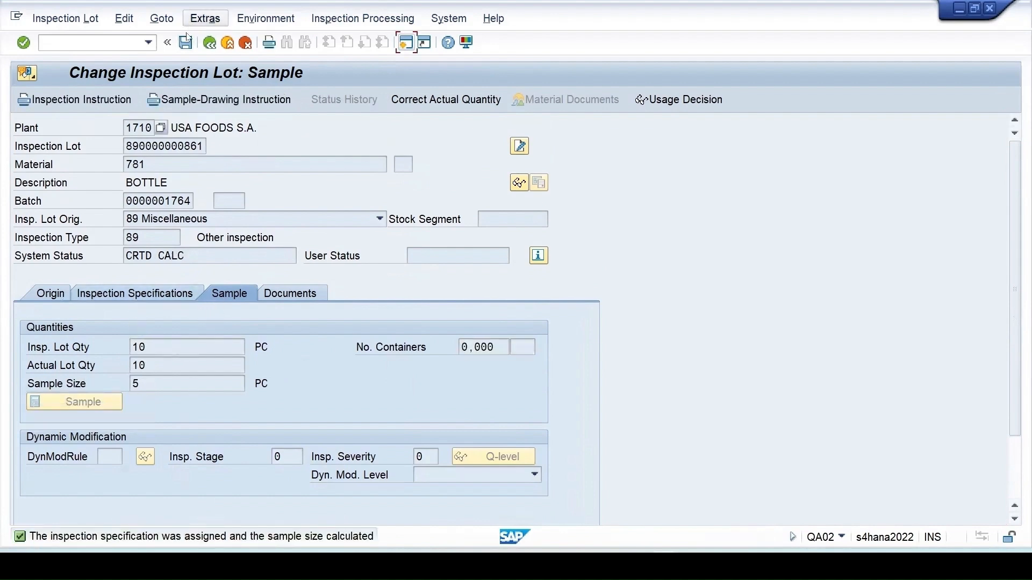
pyautogui.click(186, 42)
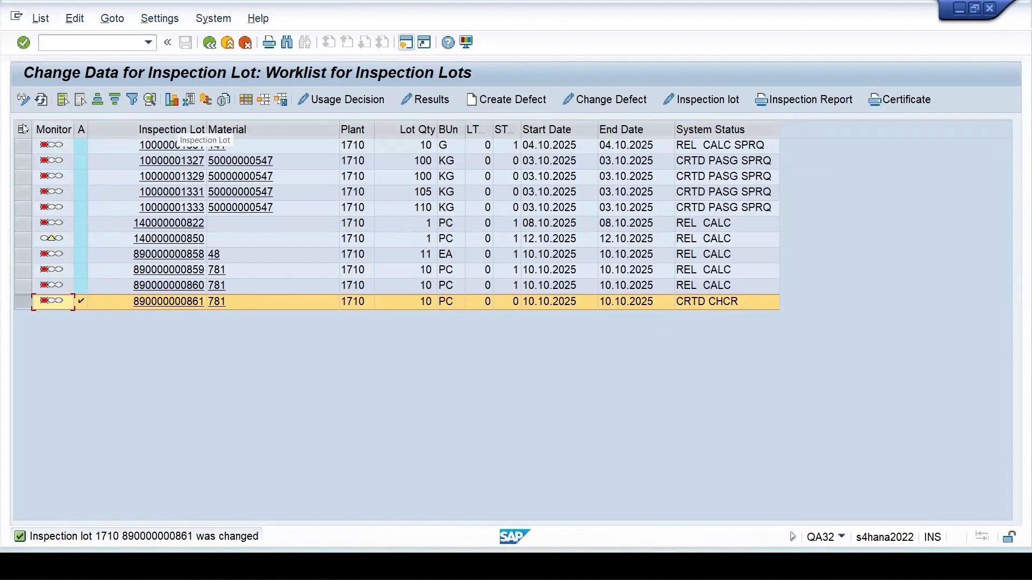
pyautogui.click(41, 99)
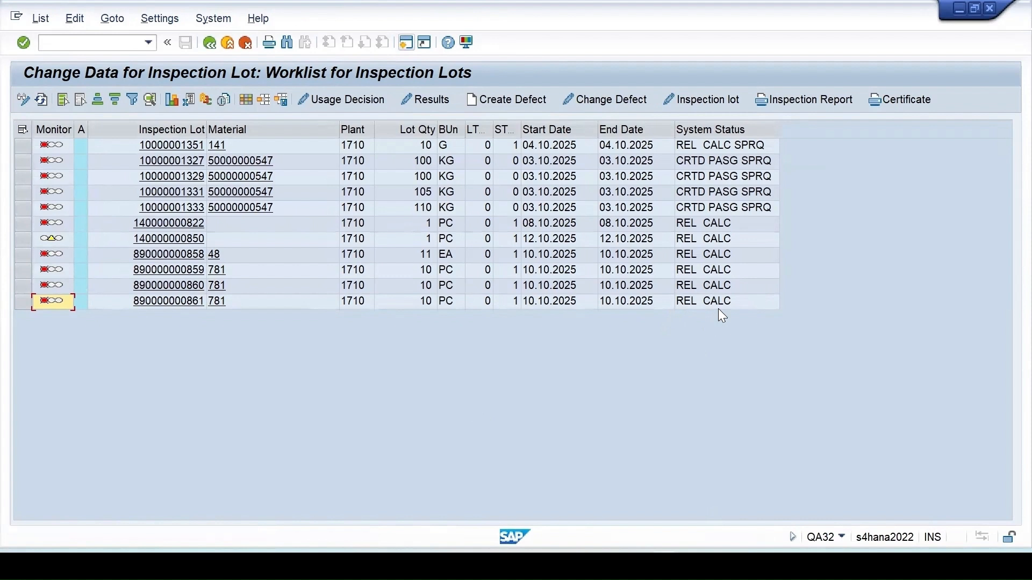
pyautogui.click(22, 287)
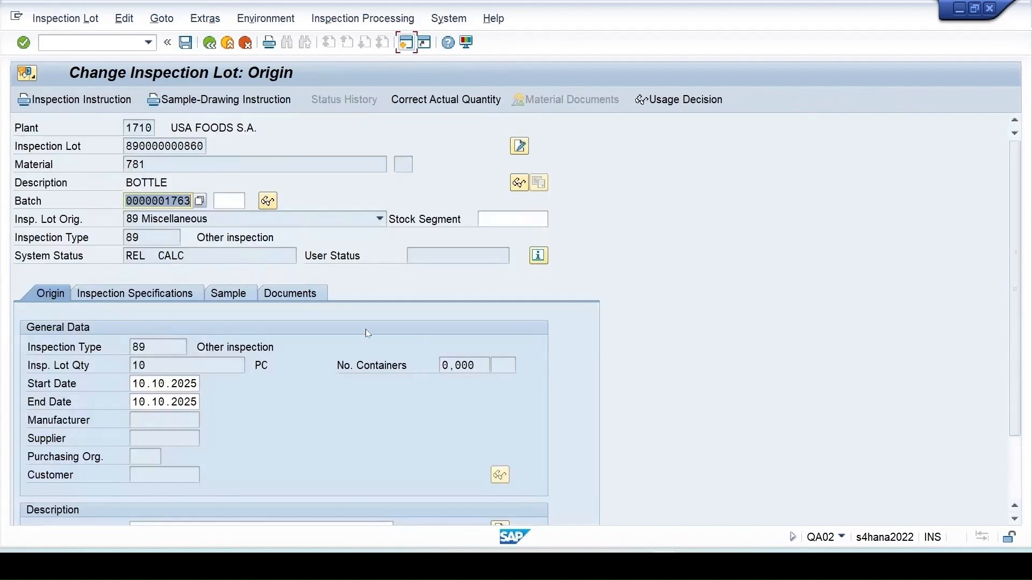
pyautogui.click(157, 294)
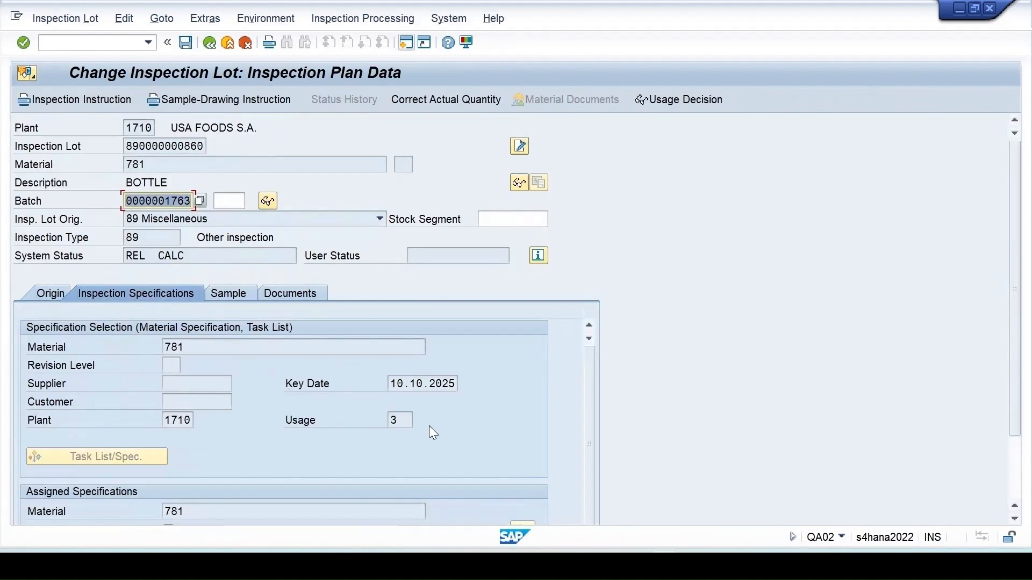
pyautogui.click(400, 421)
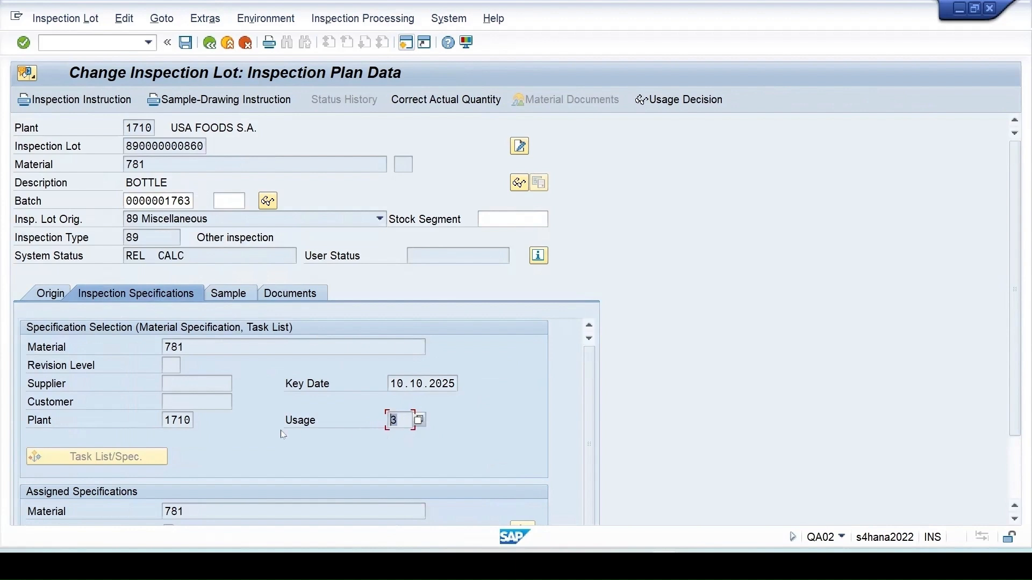
pyautogui.click(407, 45)
# - In QM customizing, view the inspection plan task list usages, selecting usage 3 Universal
pyautogui.write('qcc0')
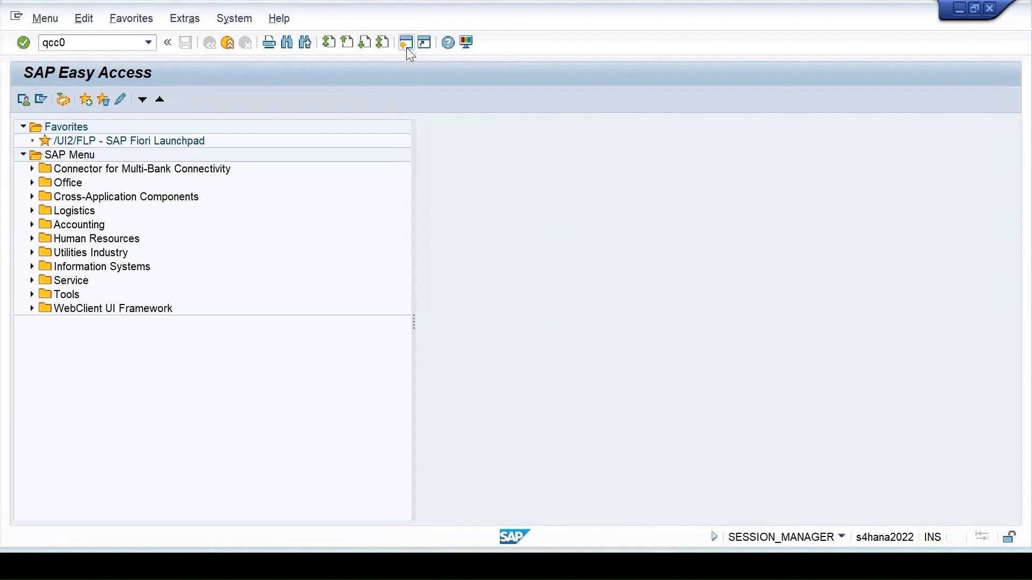
pyautogui.press('Return')
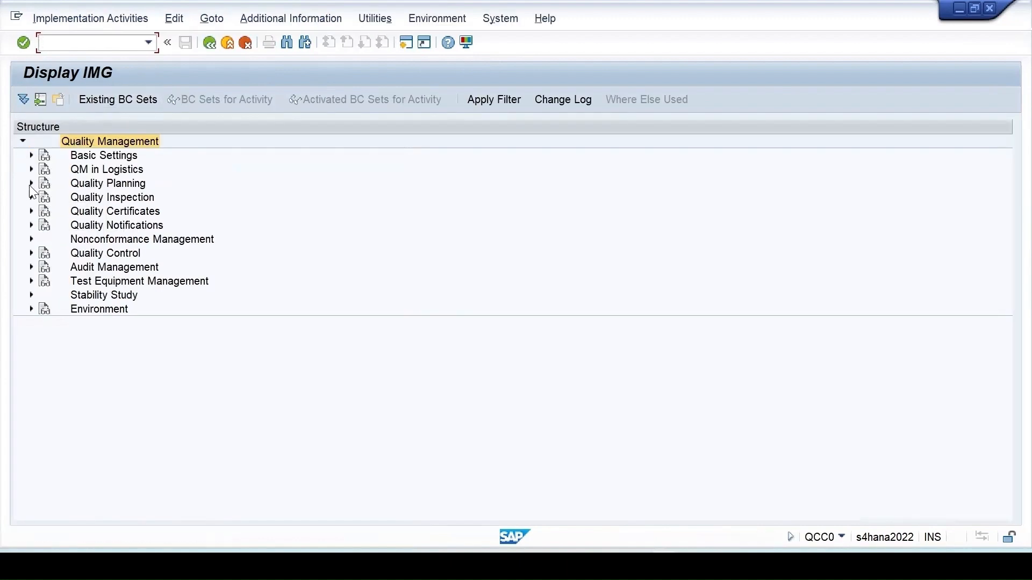
pyautogui.click(31, 184)
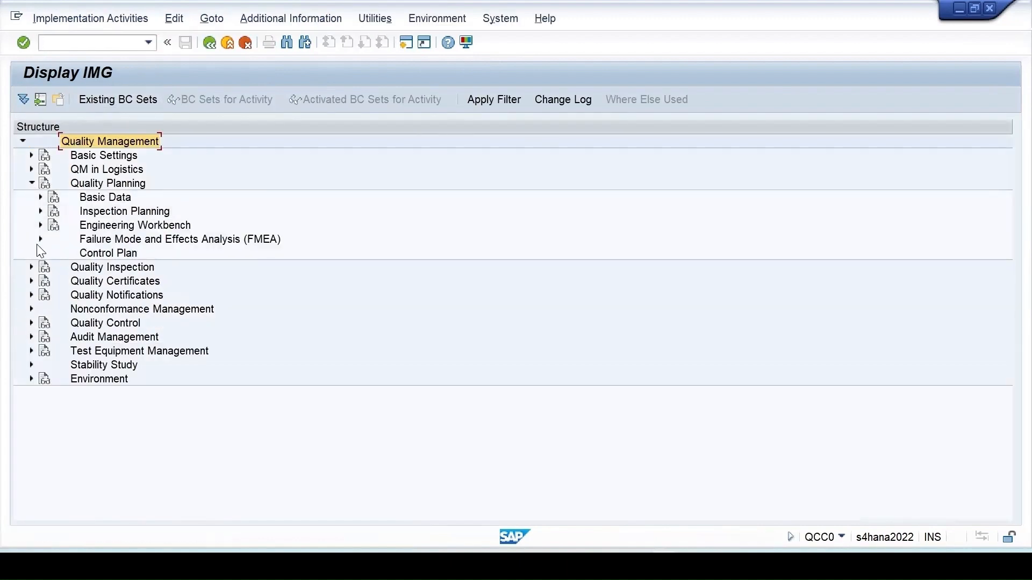
pyautogui.click(40, 211)
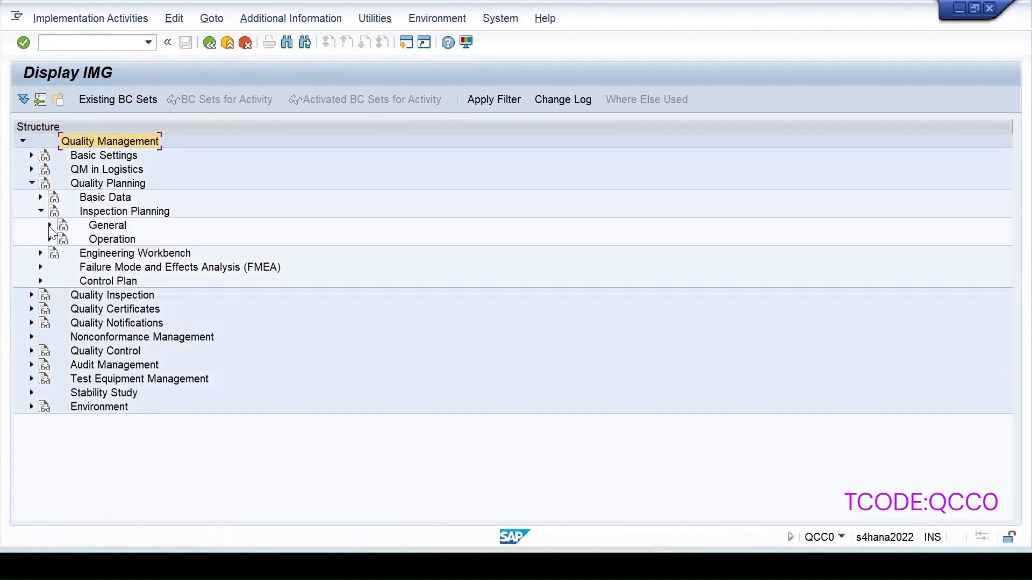
pyautogui.click(49, 226)
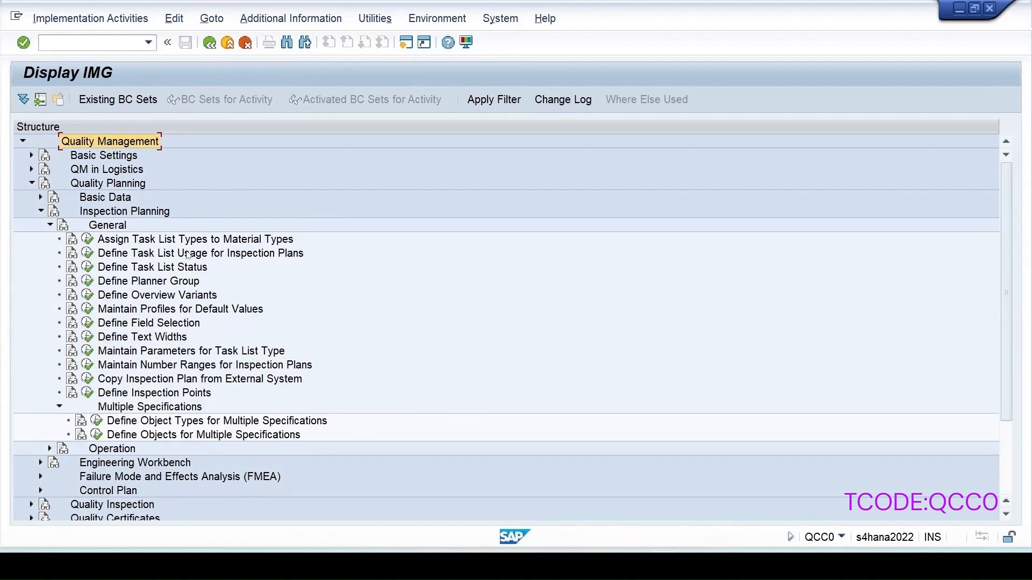
pyautogui.click(87, 253)
pyautogui.click(23, 213)
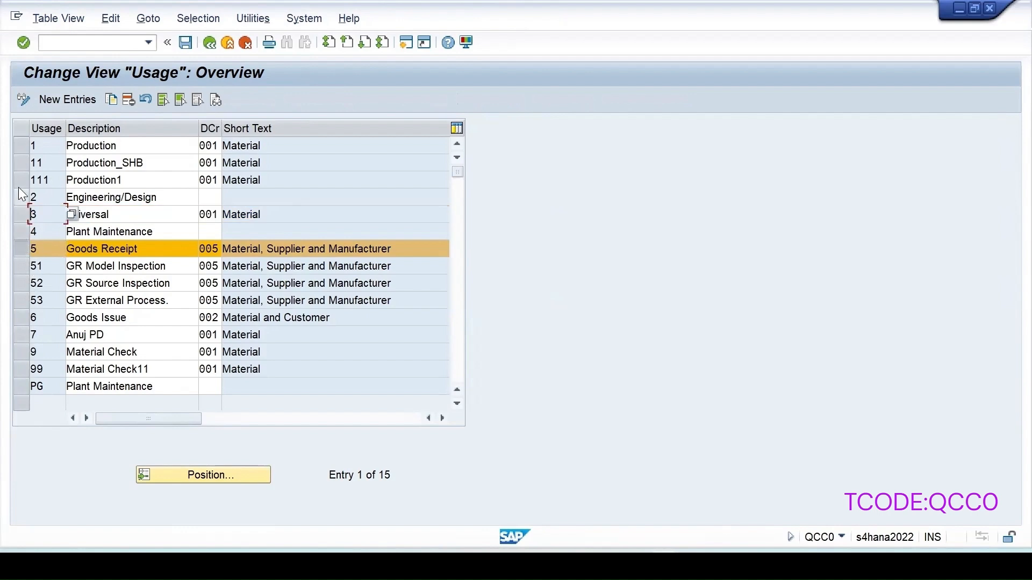
pyautogui.click(209, 42)
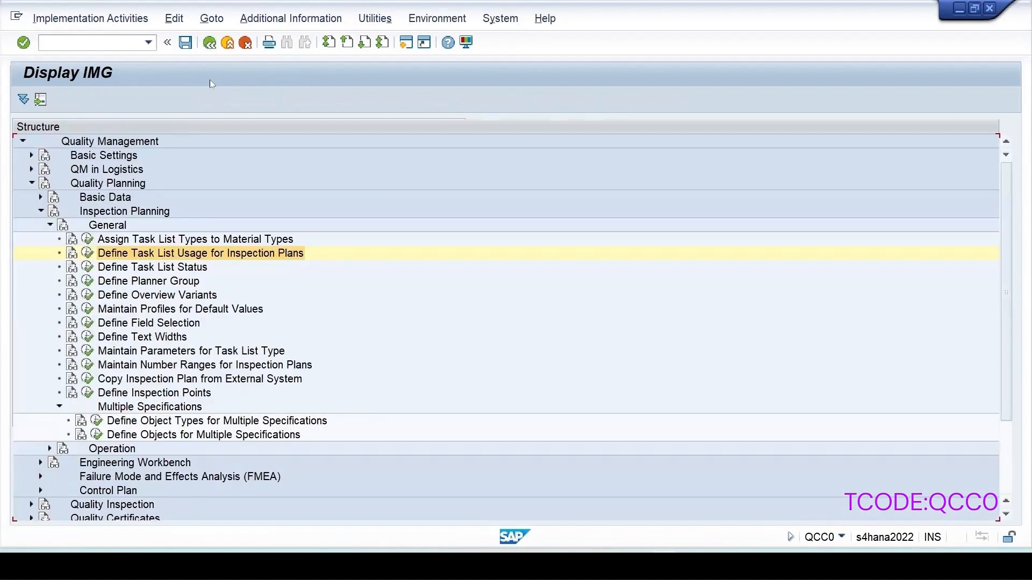
# - Run Maintain Inspection Types under Quality Inspection > Inspection Lot Creation
pyautogui.click(50, 226)
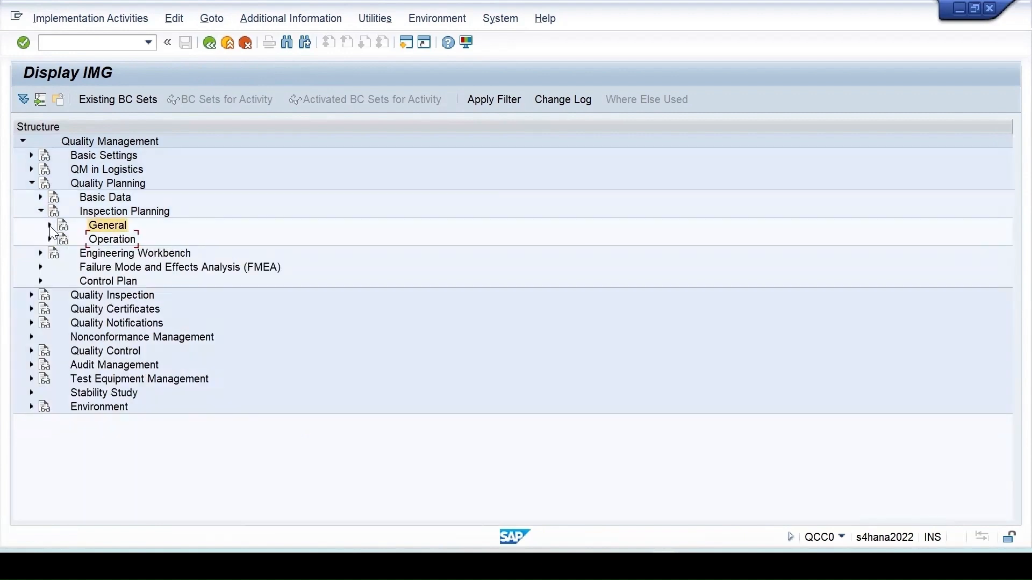
pyautogui.click(31, 295)
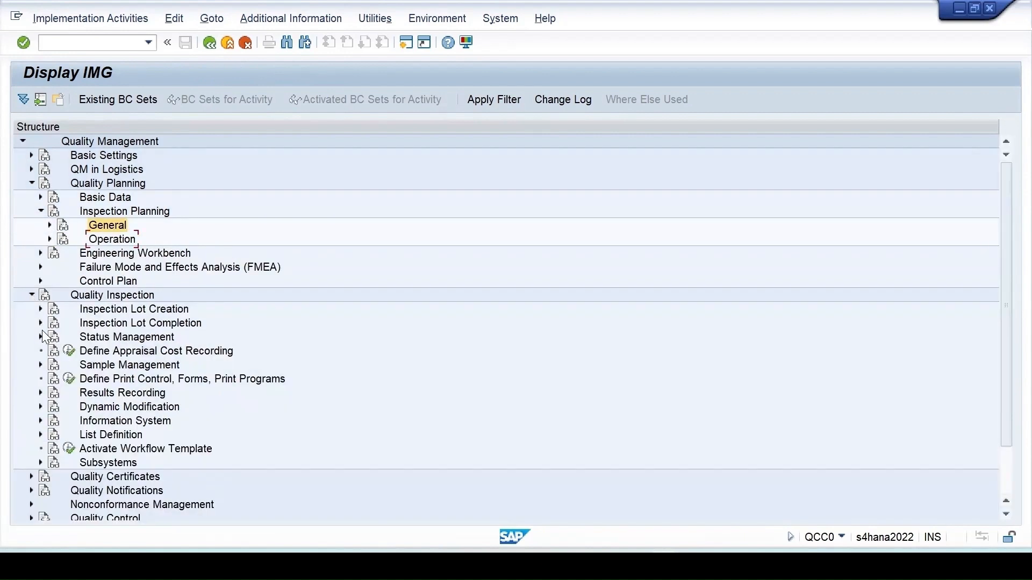
pyautogui.click(40, 310)
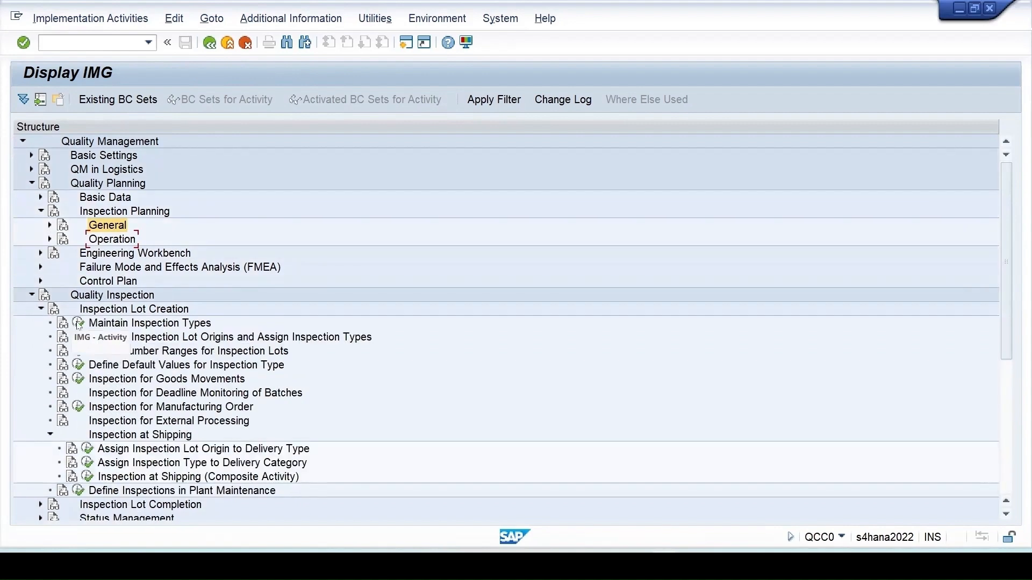
pyautogui.click(78, 324)
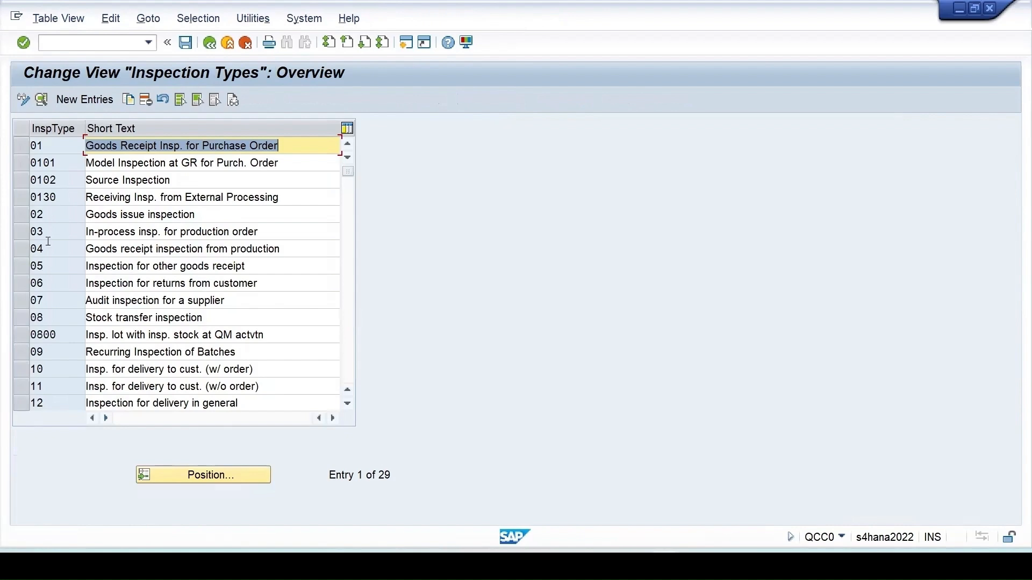
pyautogui.scroll(-6, 65, 362)
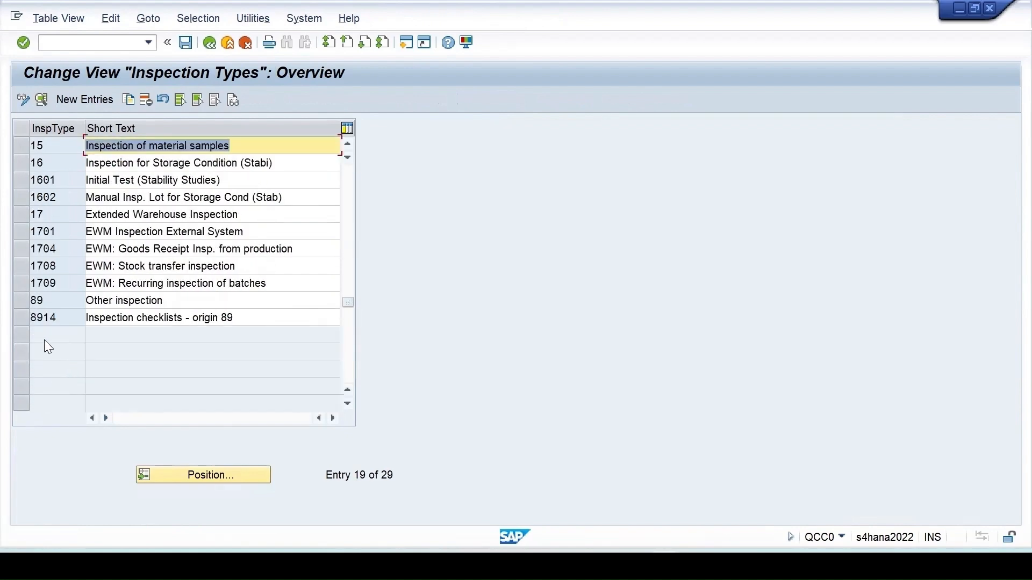
pyautogui.doubleClick(53, 297)
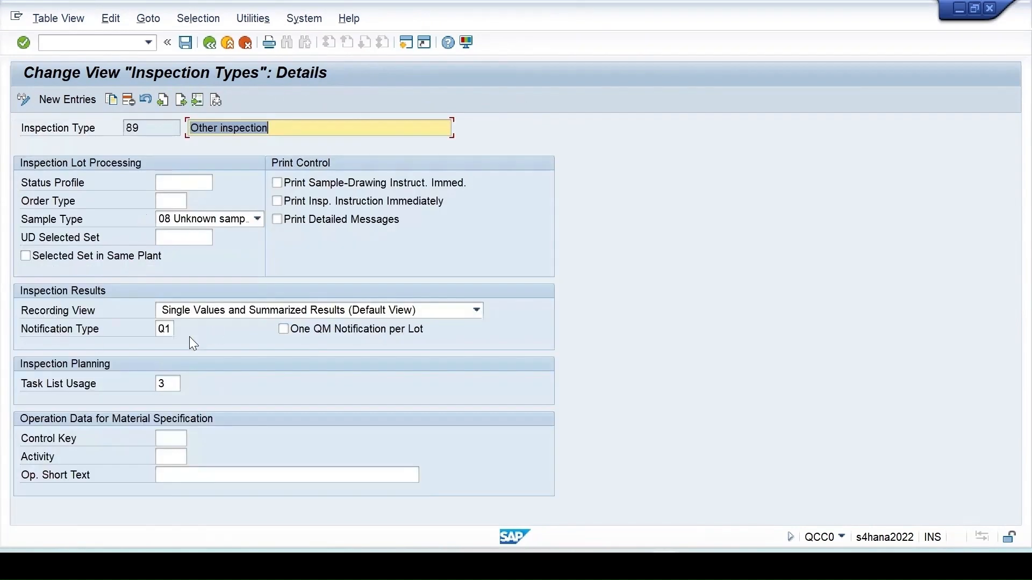
pyautogui.click(172, 384)
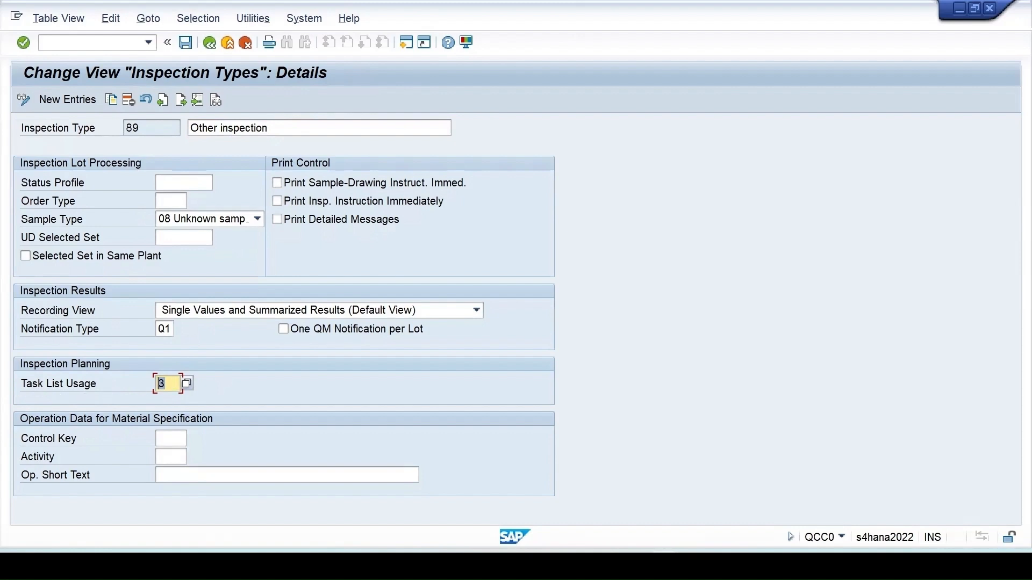
pyautogui.click(385, 510)
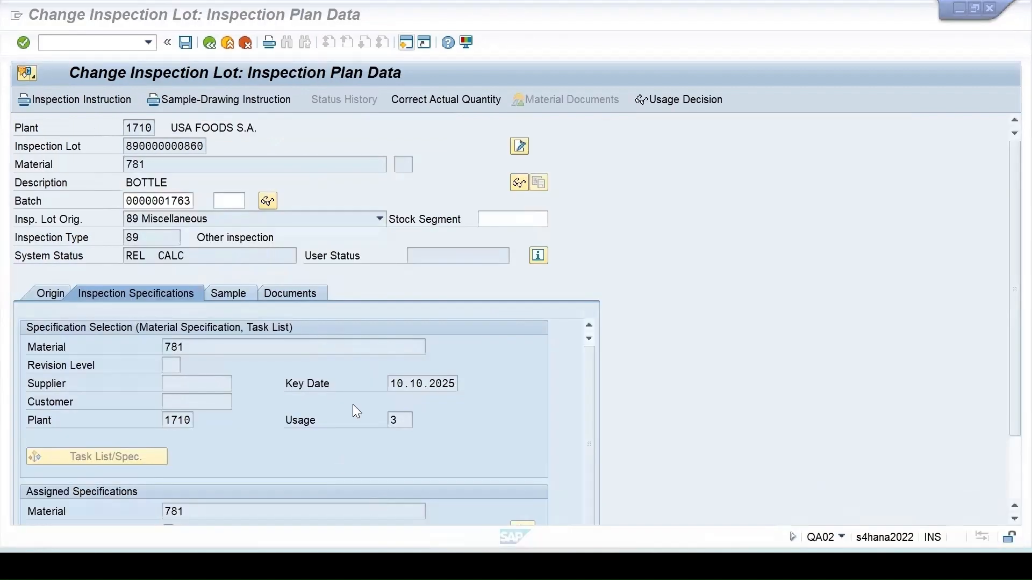
pyautogui.click(401, 419)
pyautogui.moveTo(401, 419); pyautogui.dragTo(359, 413)
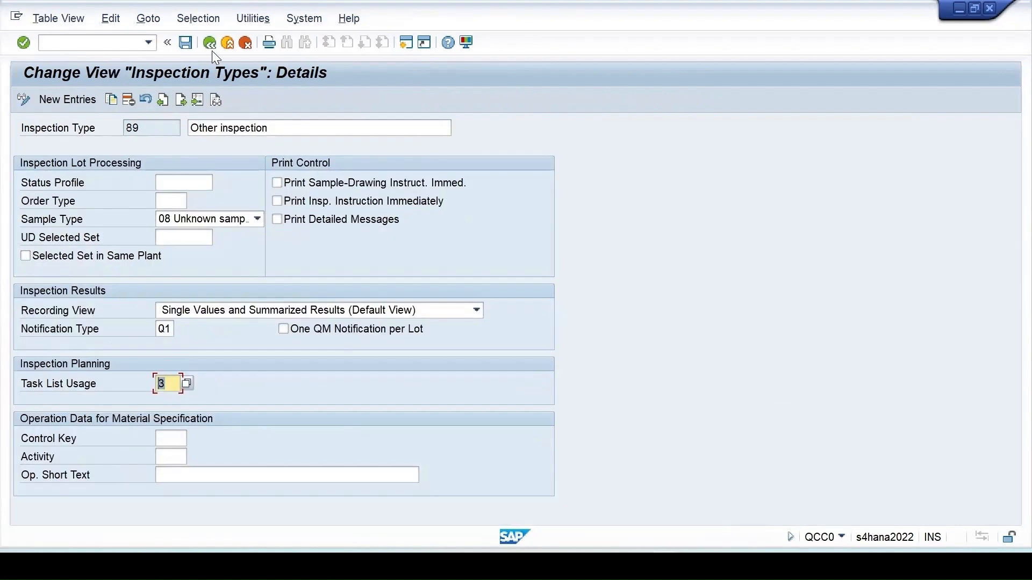
pyautogui.click(209, 42)
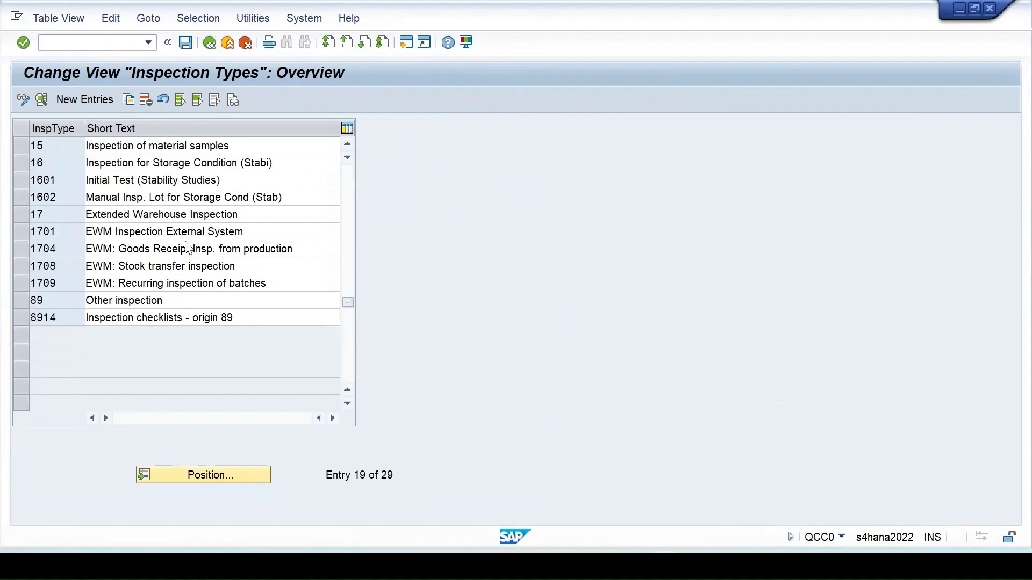
pyautogui.scroll(5, 185, 246)
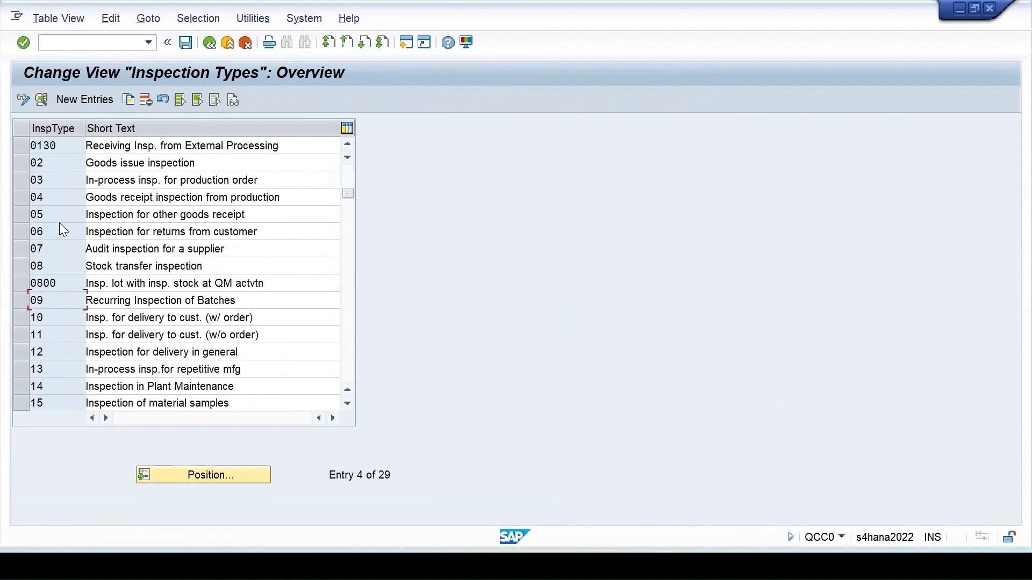
pyautogui.click(20, 200)
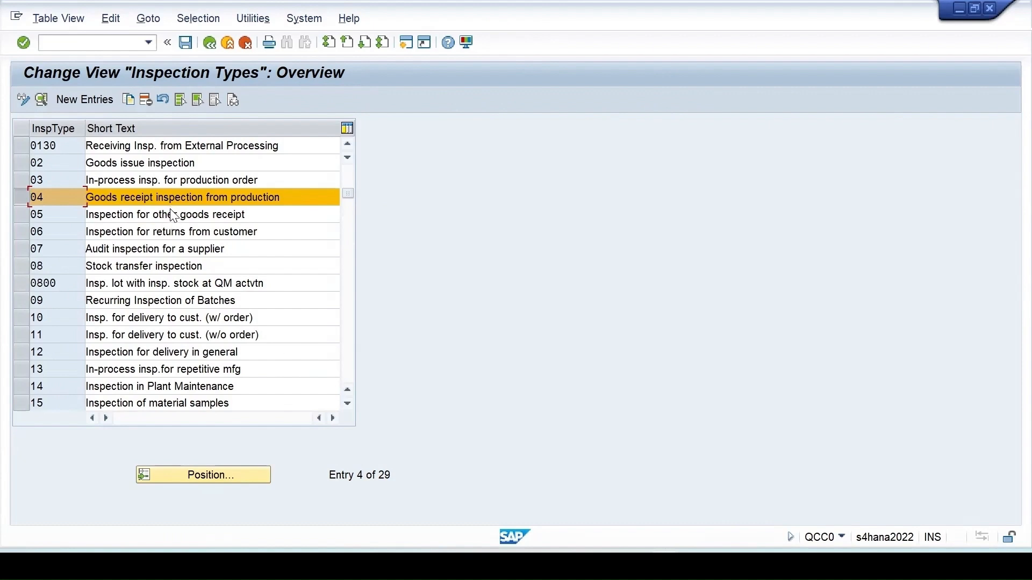
pyautogui.doubleClick(41, 192)
pyautogui.click(167, 383)
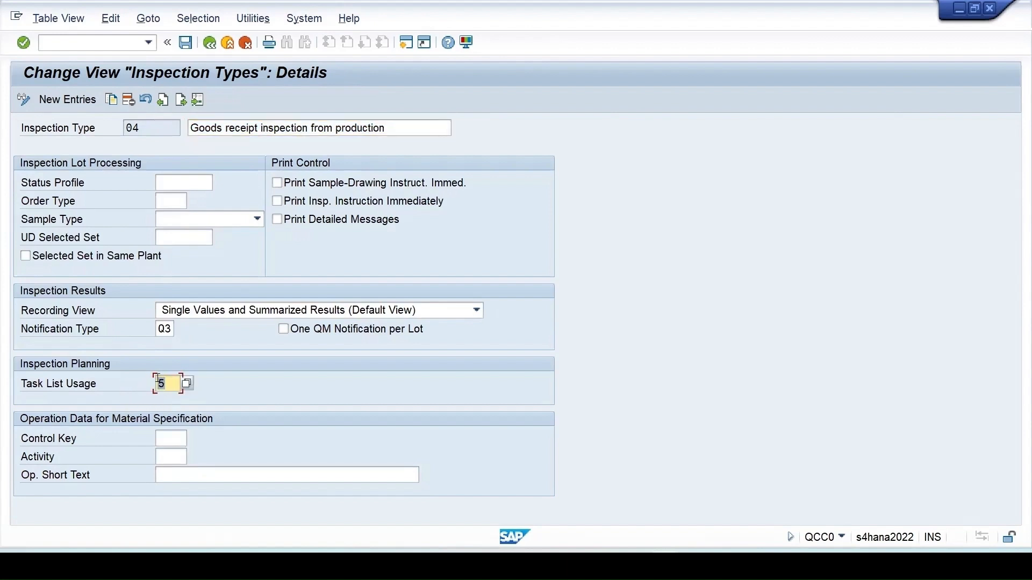
pyautogui.click(210, 43)
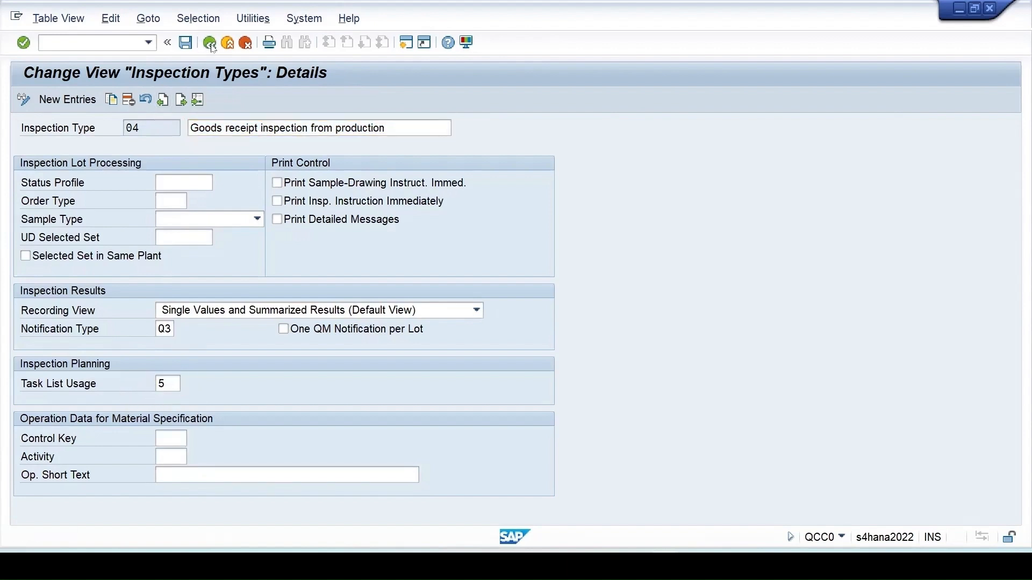
pyautogui.scroll(1, 115, 247)
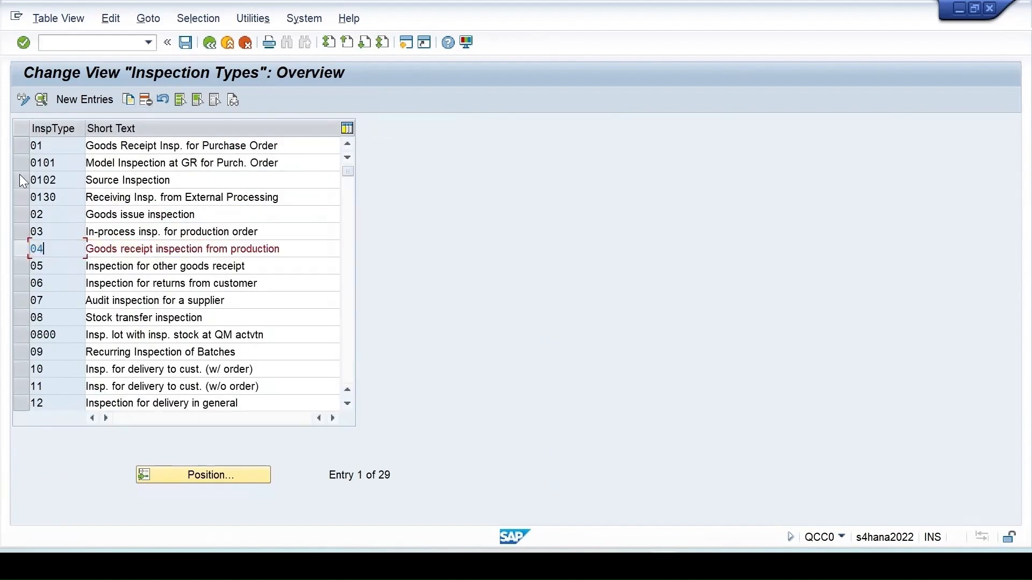
pyautogui.click(106, 144)
pyautogui.doubleClick(106, 144)
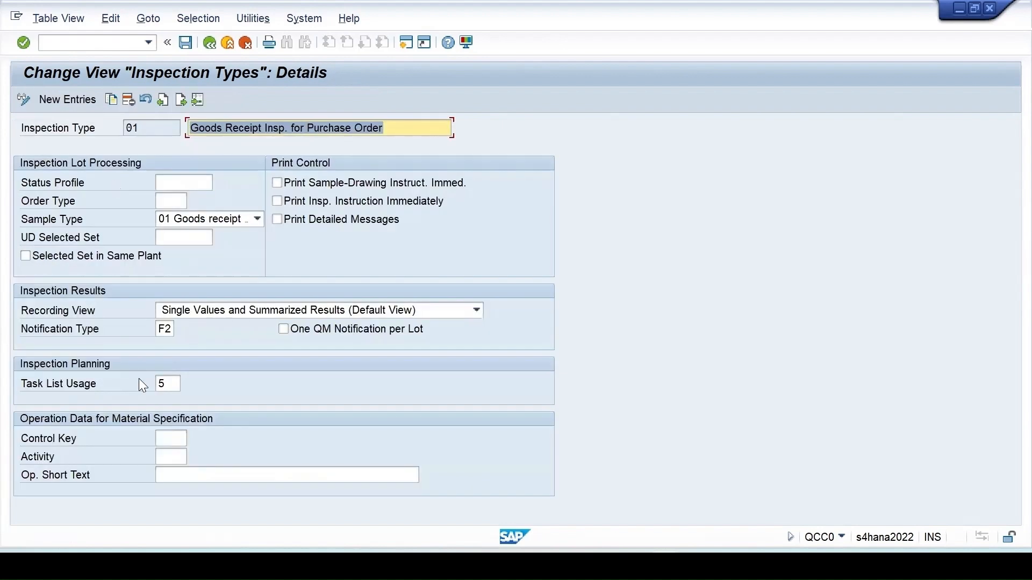
pyautogui.doubleClick(164, 386)
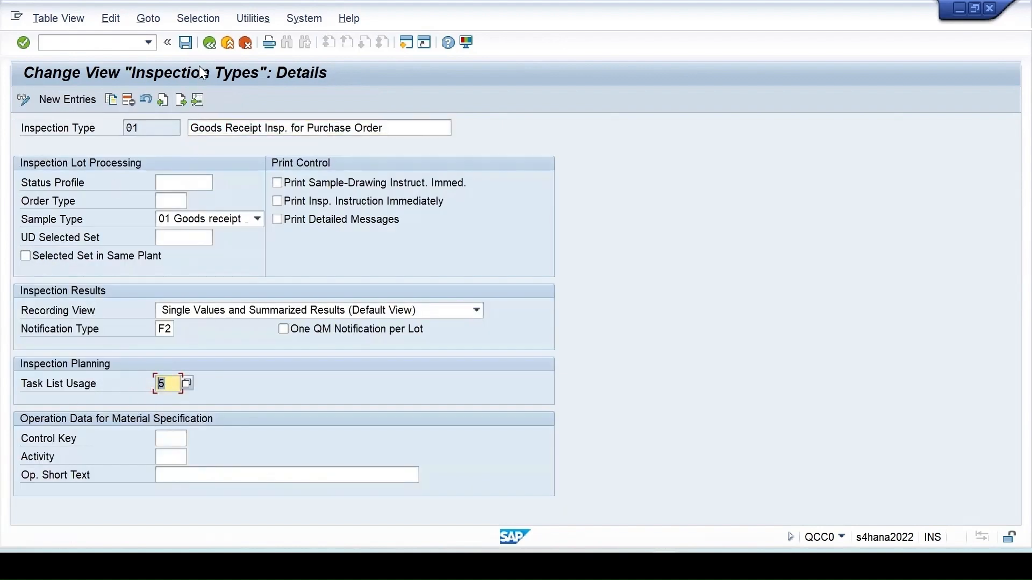
pyautogui.click(209, 42)
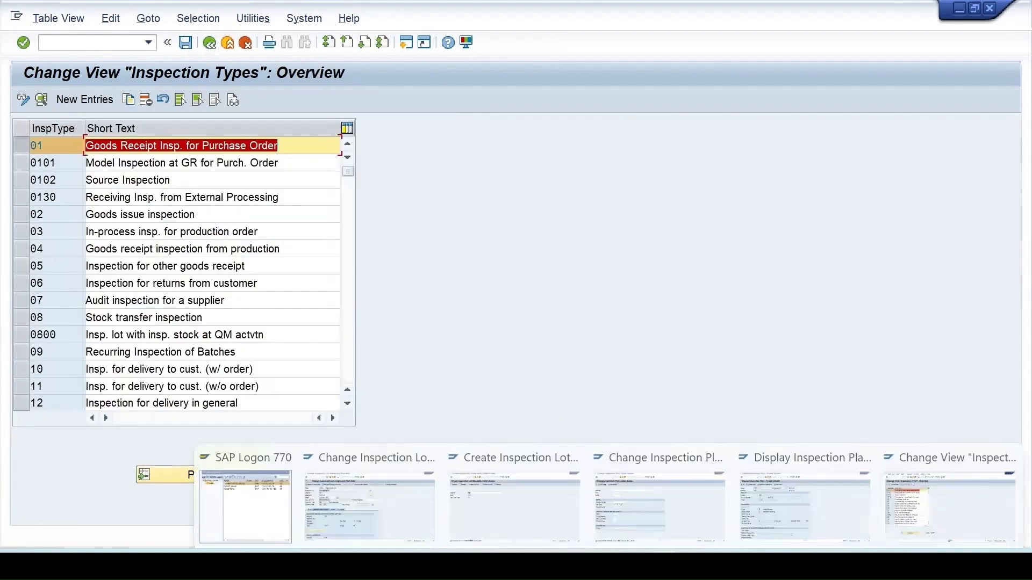
# - Leave the lot change screen and open the inspection plan for material 781 at plant 1710
pyautogui.click(380, 489)
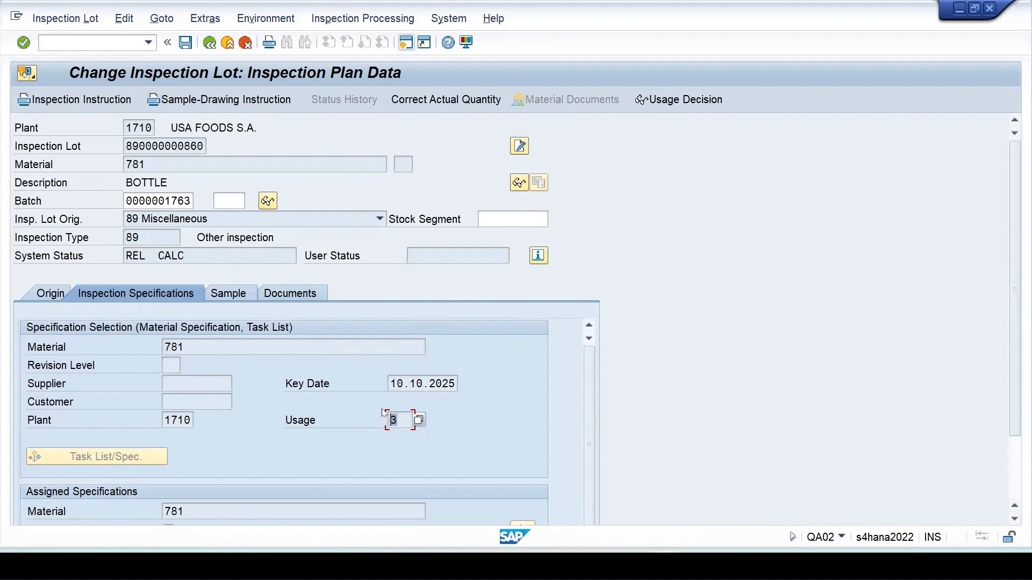
pyautogui.click(210, 43)
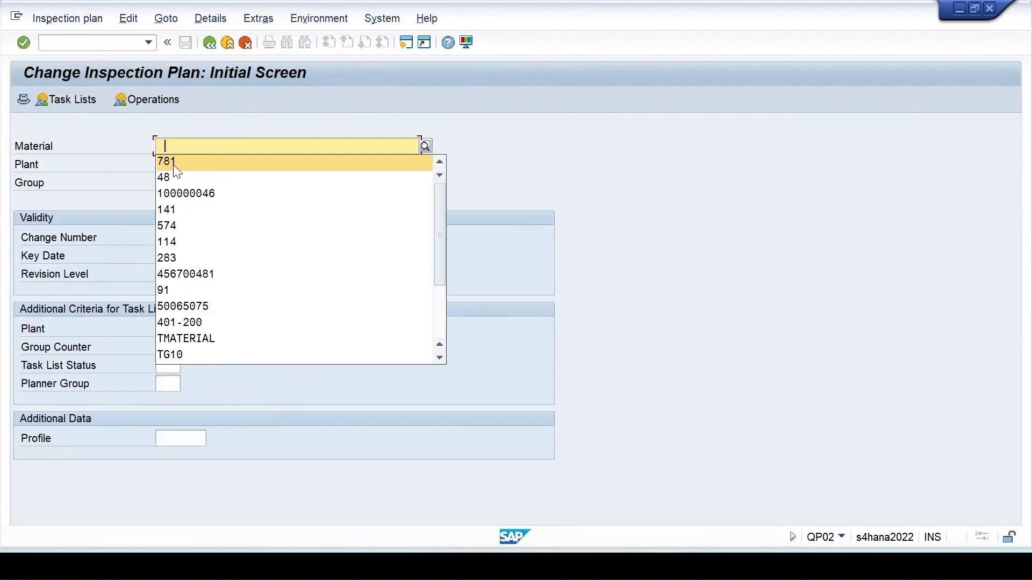
pyautogui.click(175, 161)
pyautogui.click(171, 164)
pyautogui.click(170, 183)
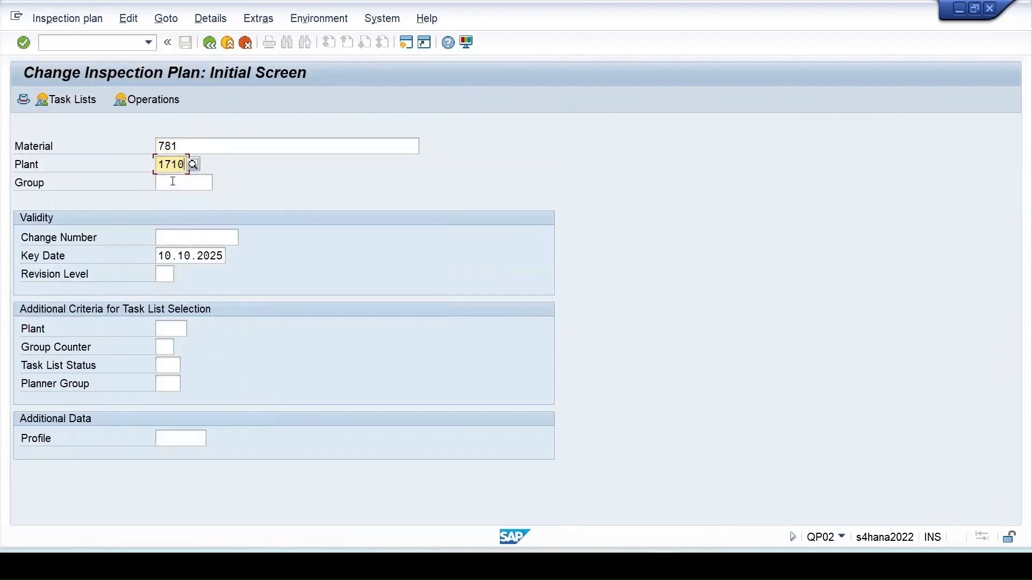
pyautogui.press('Return')
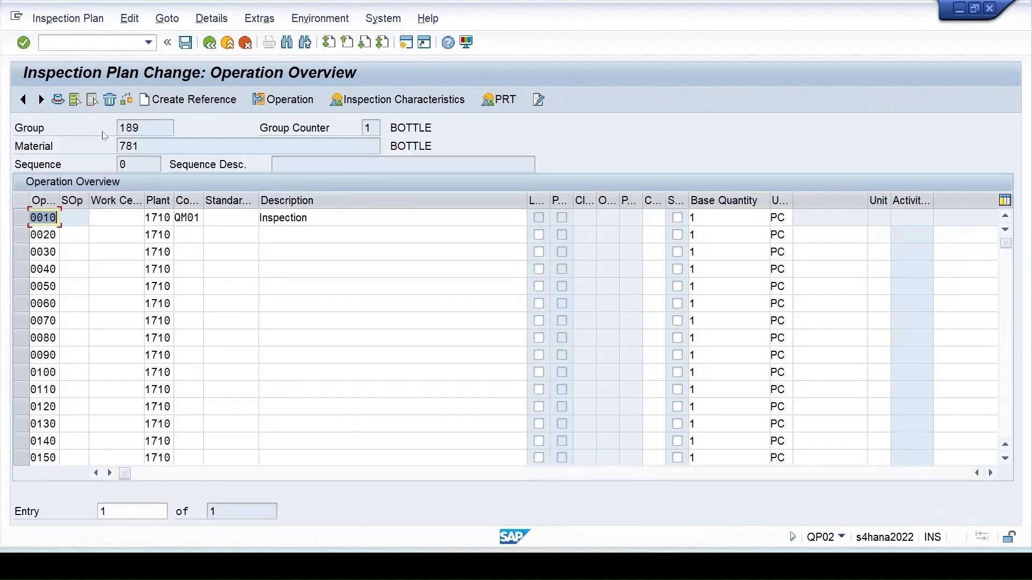
# - Change plan 189's header usage from 5 to 3, save it, and reselect plant 1710
pyautogui.click(19, 217)
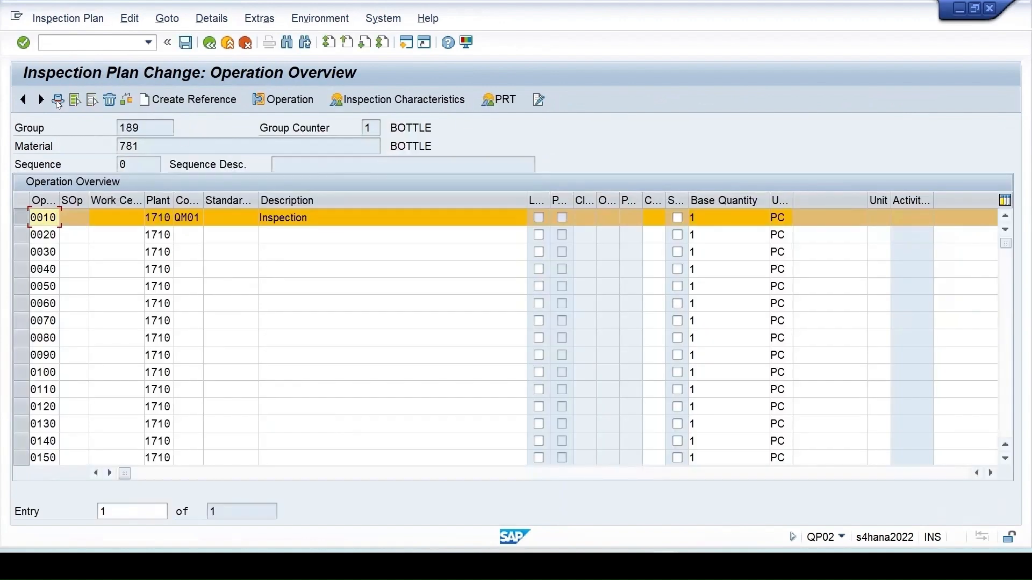
pyautogui.click(58, 100)
pyautogui.click(168, 293)
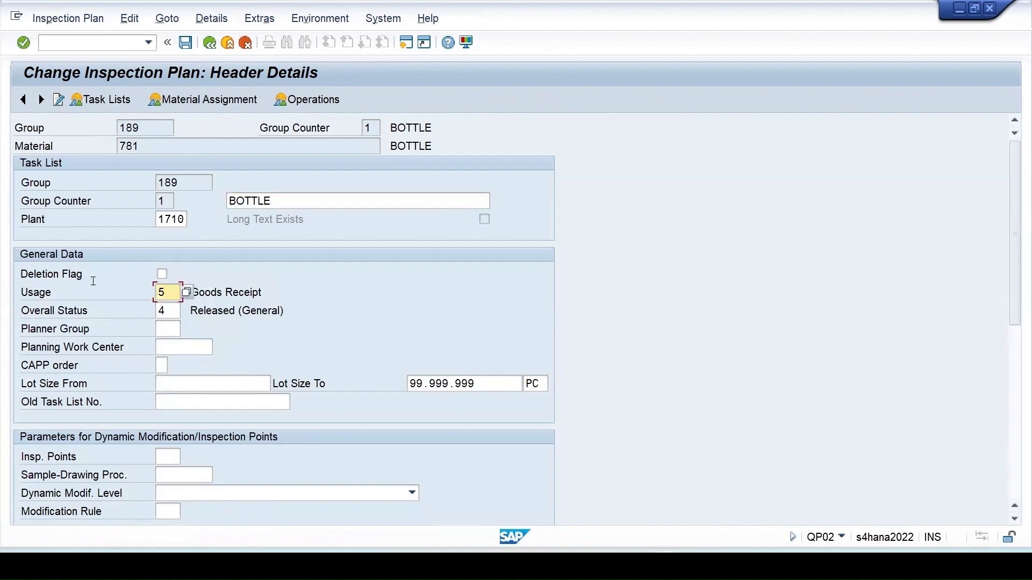
pyautogui.write('3')
pyautogui.click(186, 43)
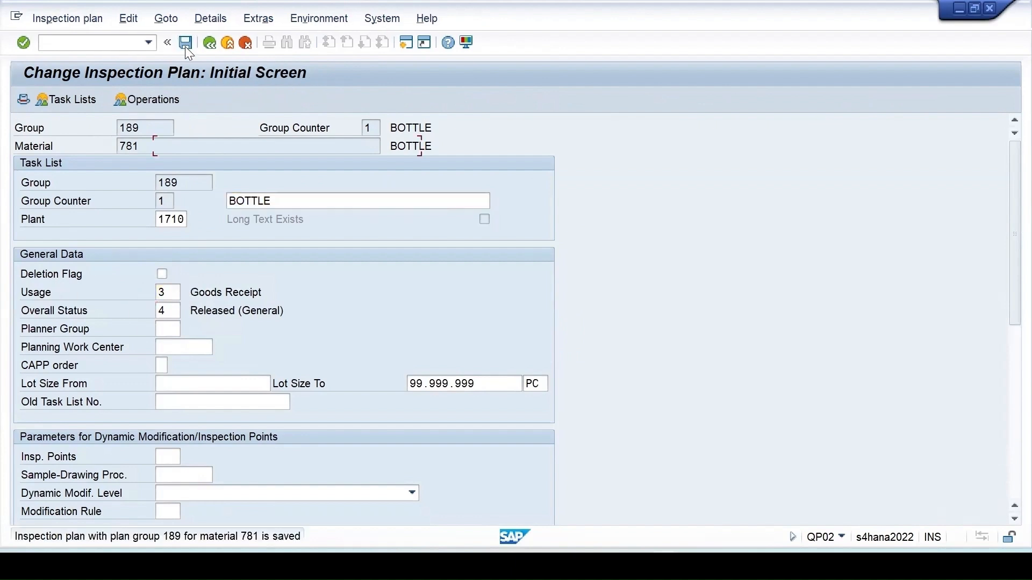
pyautogui.click(167, 165)
pyautogui.click(167, 180)
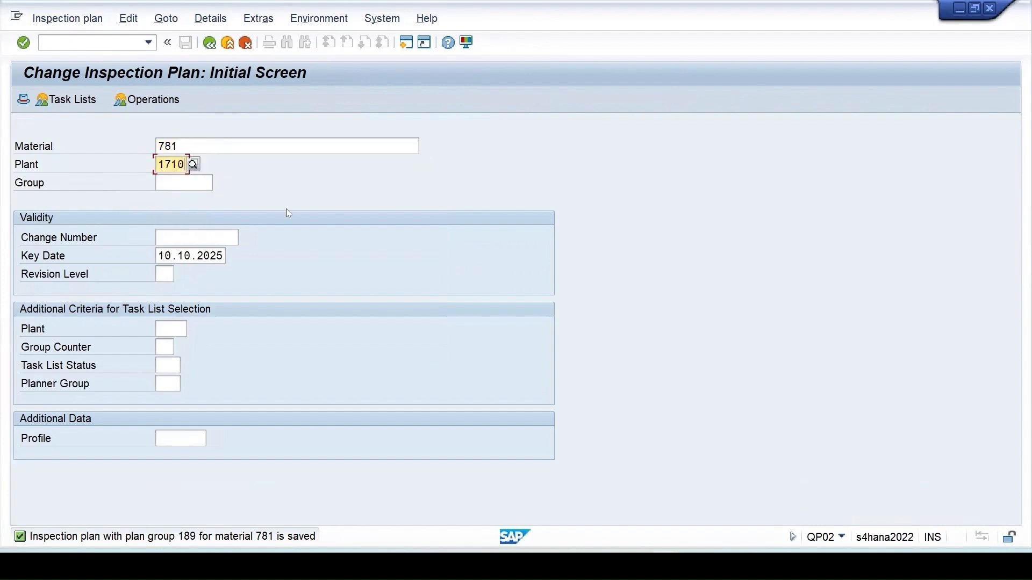
# - Set plan 189's minimum lot size to 10, confirm usage 3, and save the plan
pyautogui.press('Return')
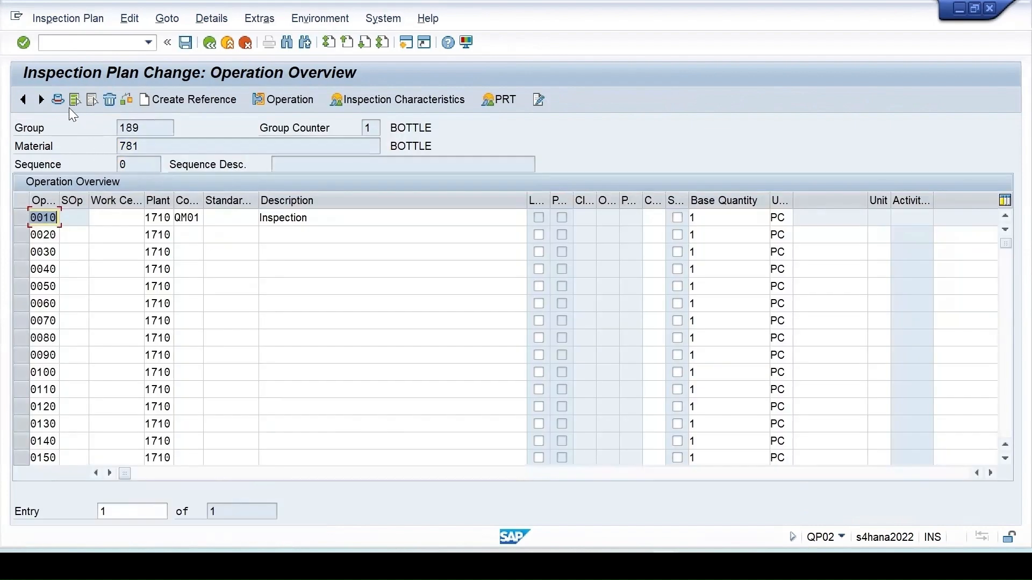
pyautogui.click(57, 99)
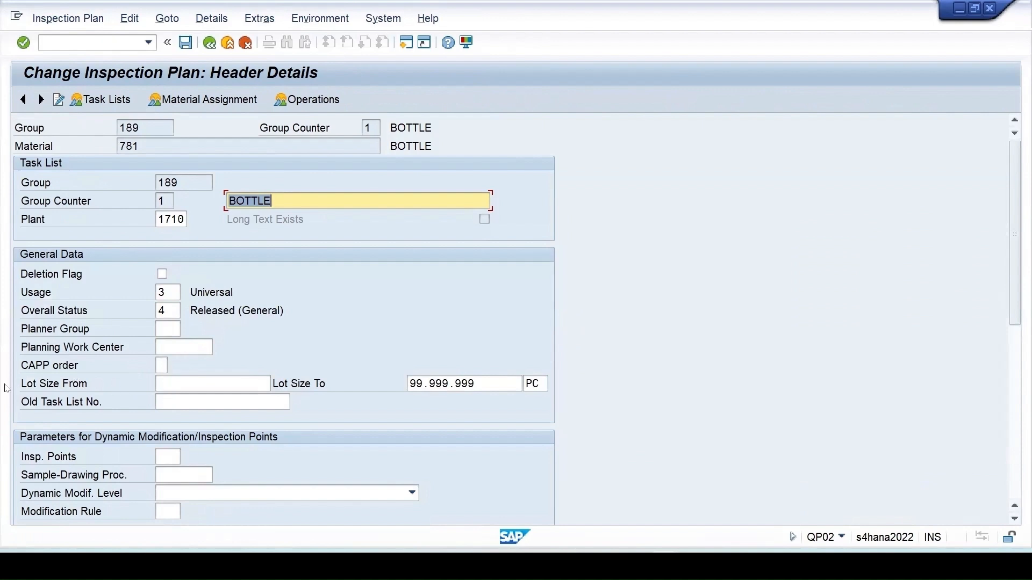
pyautogui.click(168, 388)
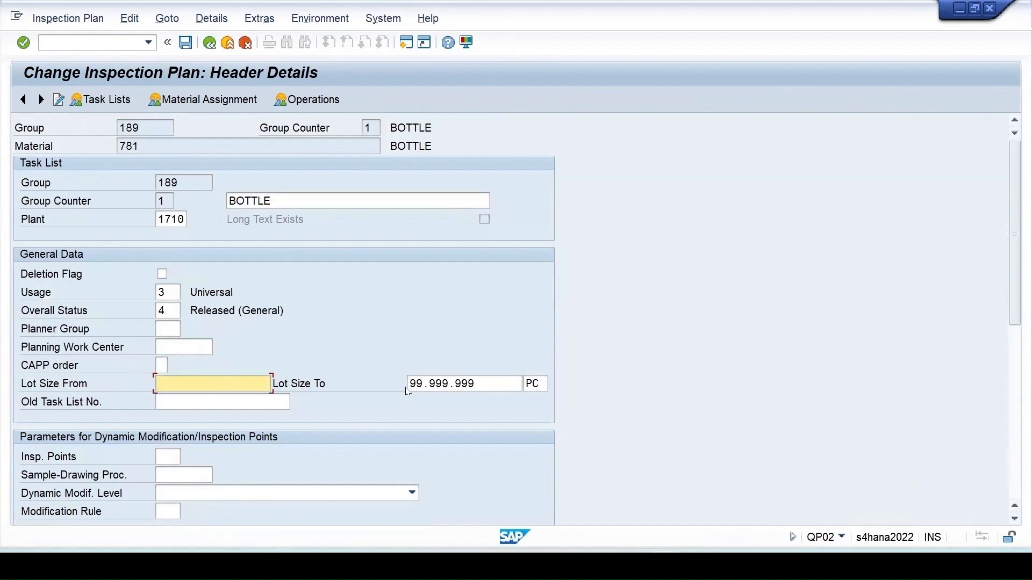
pyautogui.click(168, 297)
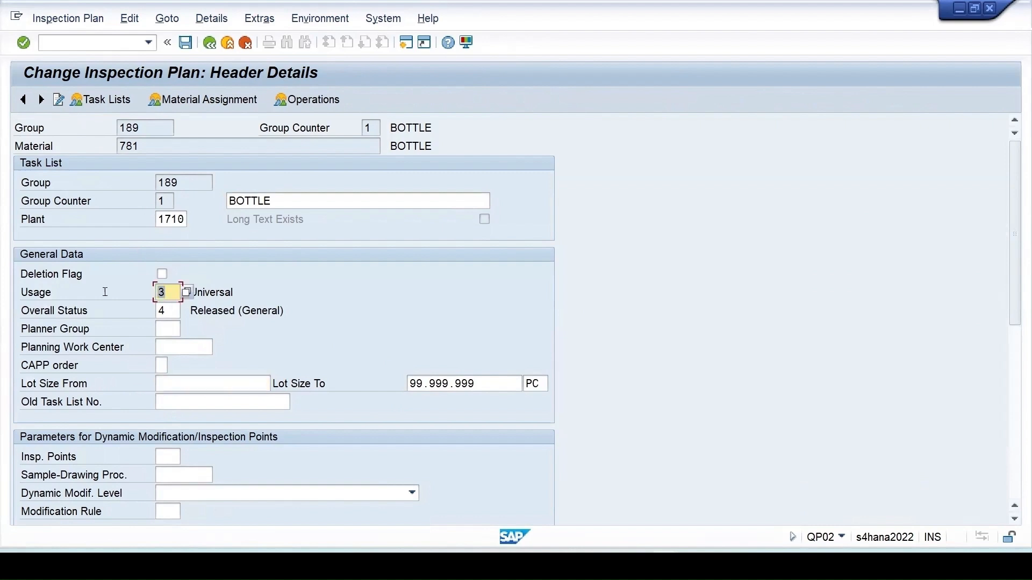
pyautogui.click(237, 387)
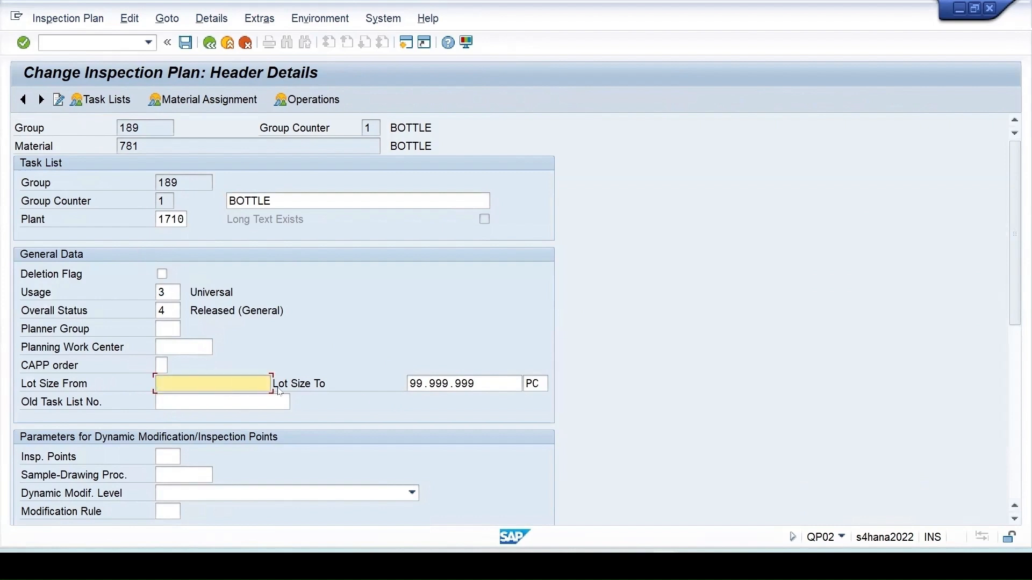
pyautogui.write('10')
pyautogui.click(185, 43)
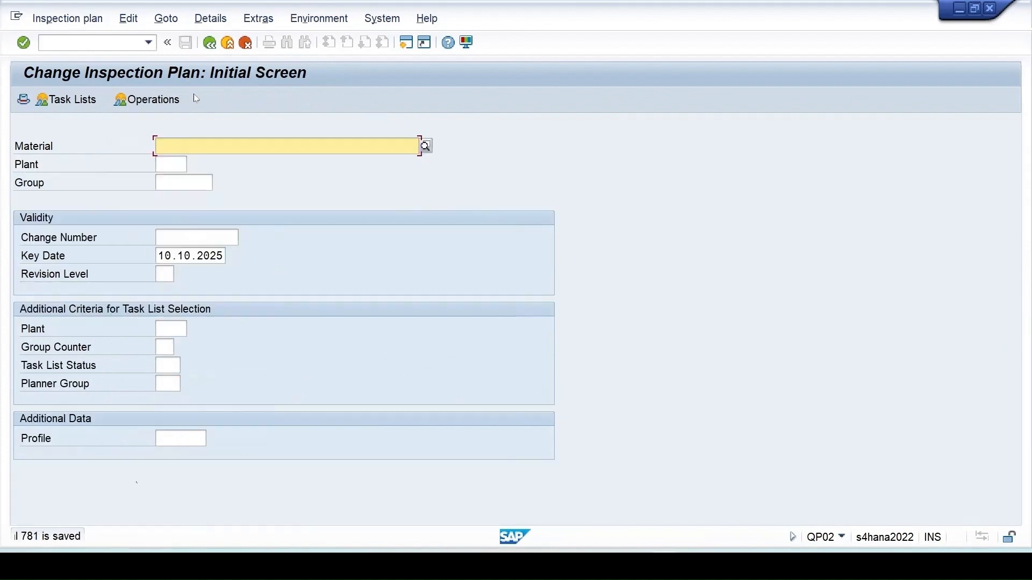
pyautogui.moveTo(667, 566)
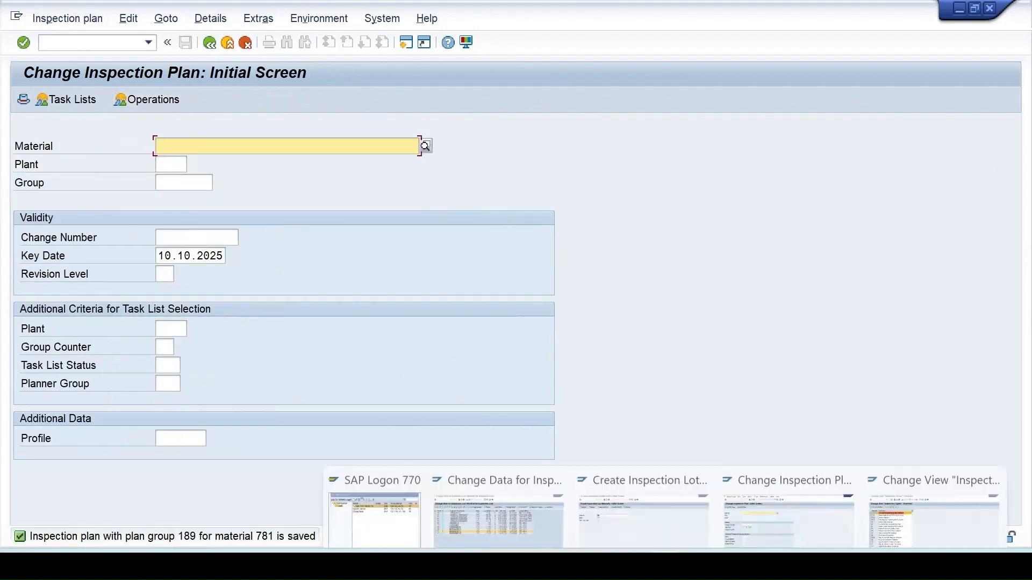
pyautogui.click(642, 519)
pyautogui.press('Return')
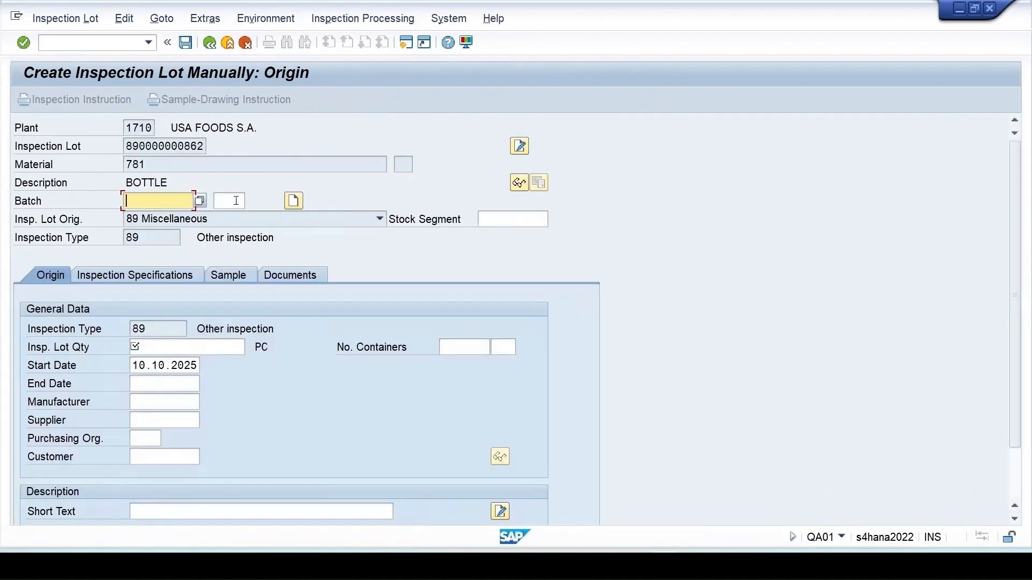
pyautogui.click(151, 346)
pyautogui.write('5')
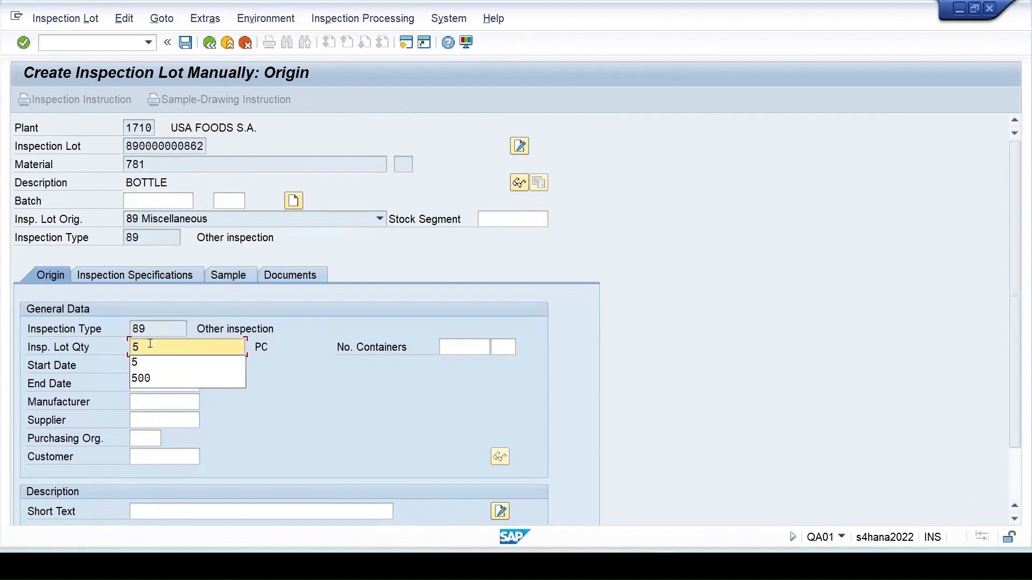
pyautogui.press('Return')
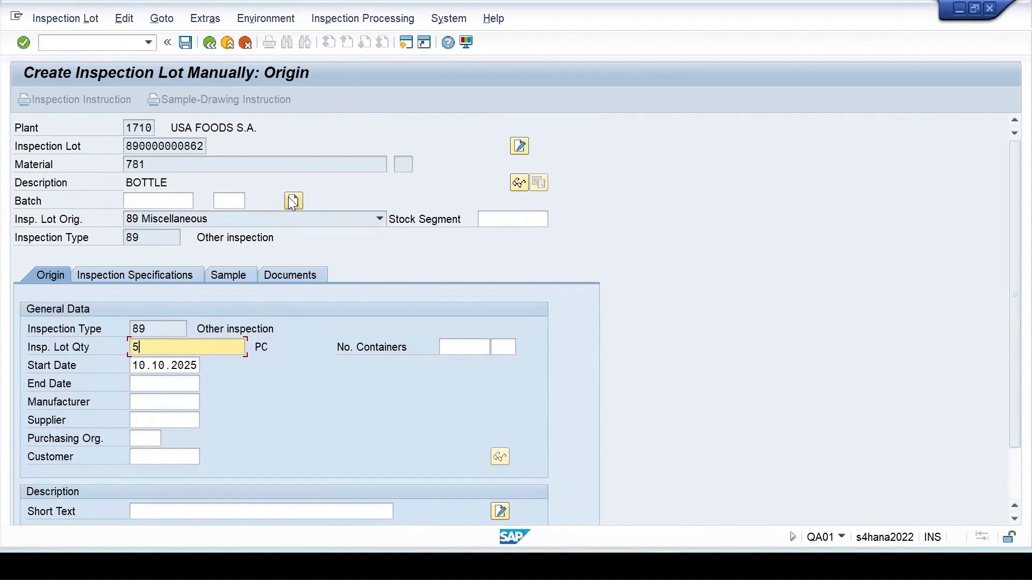
pyautogui.press('Return')
pyautogui.click(186, 319)
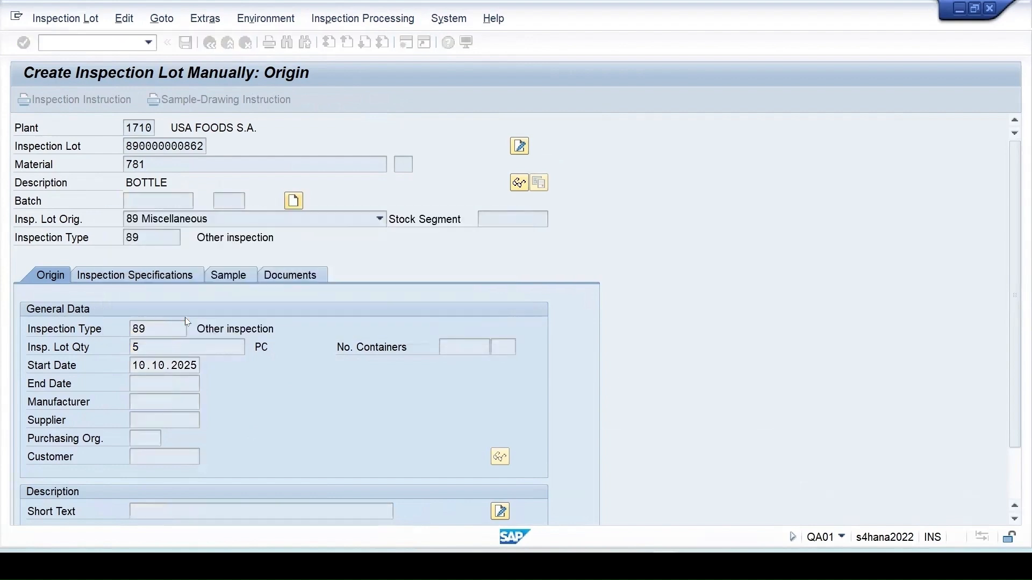
pyautogui.click(185, 43)
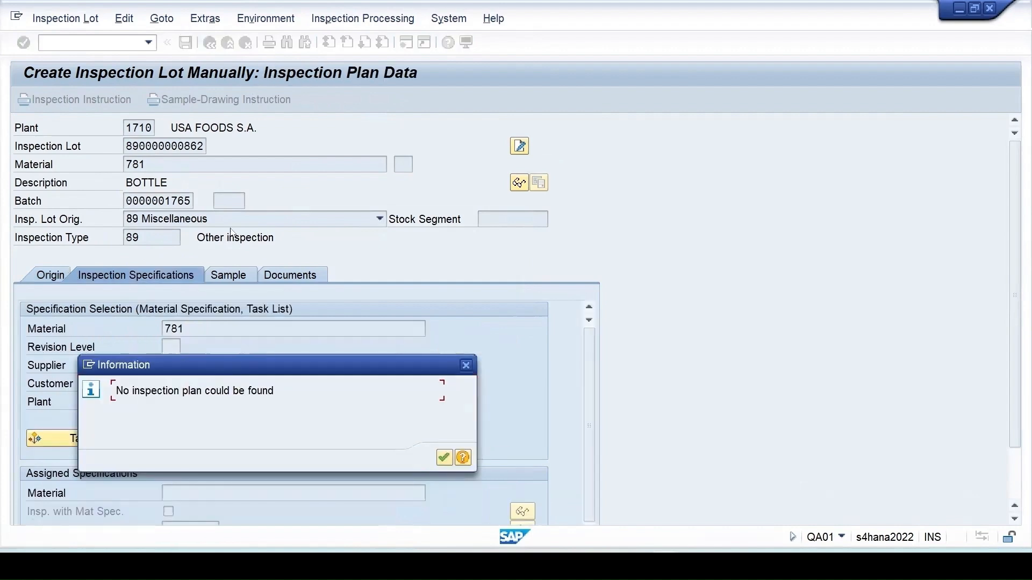
pyautogui.moveTo(388, 321); pyautogui.dragTo(602, 322)
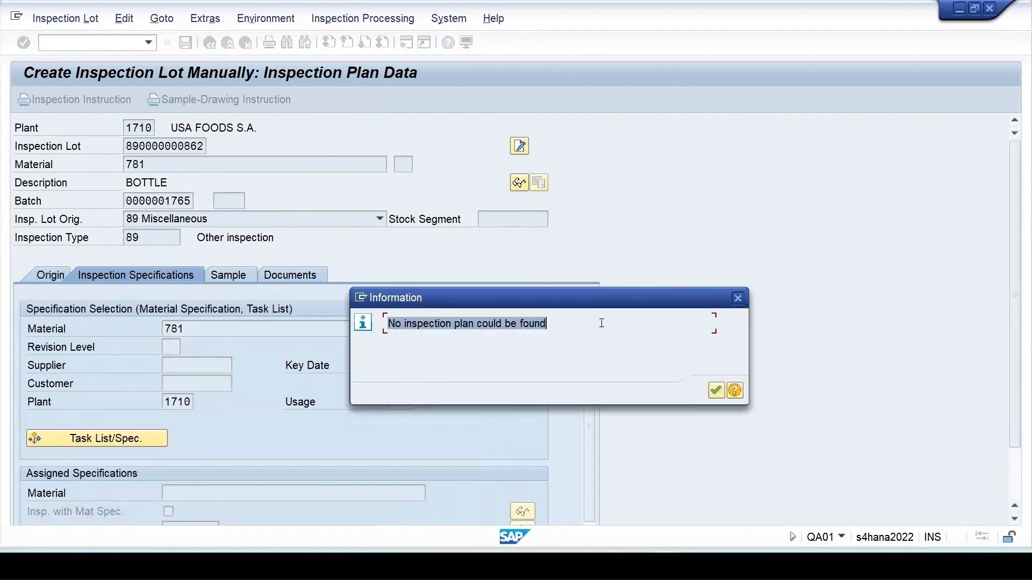
pyautogui.click(718, 392)
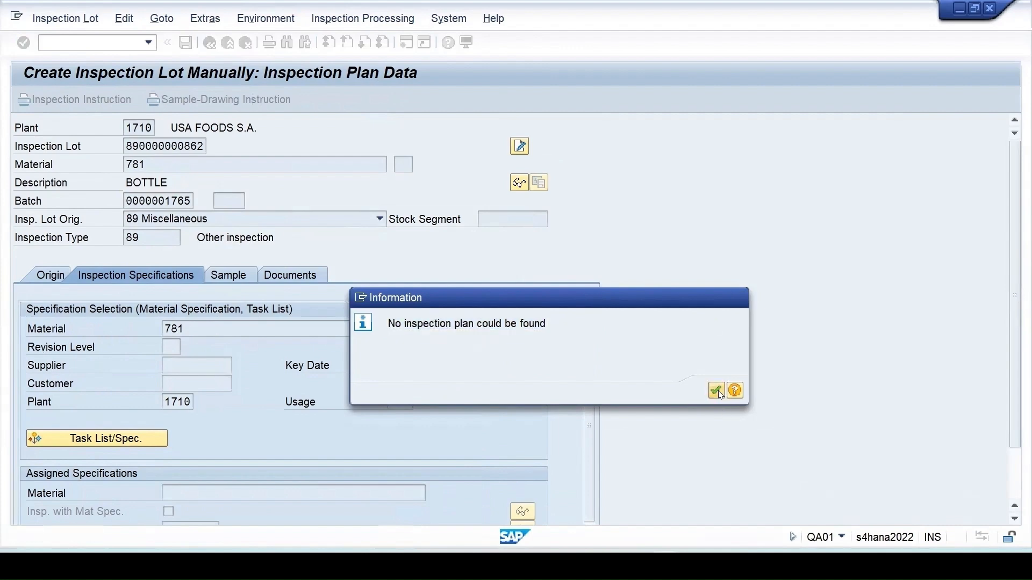
pyautogui.click(186, 43)
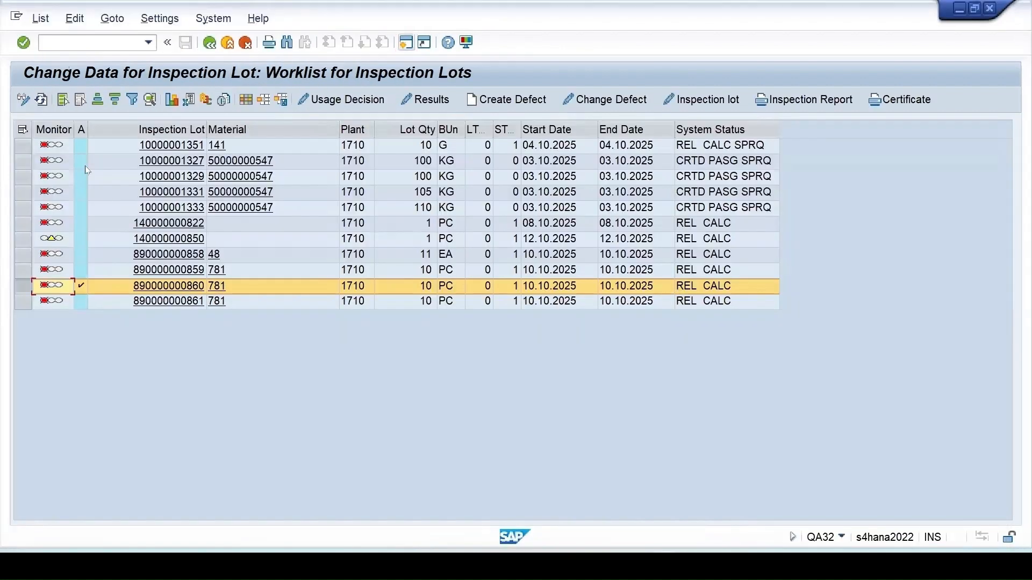
pyautogui.click(42, 99)
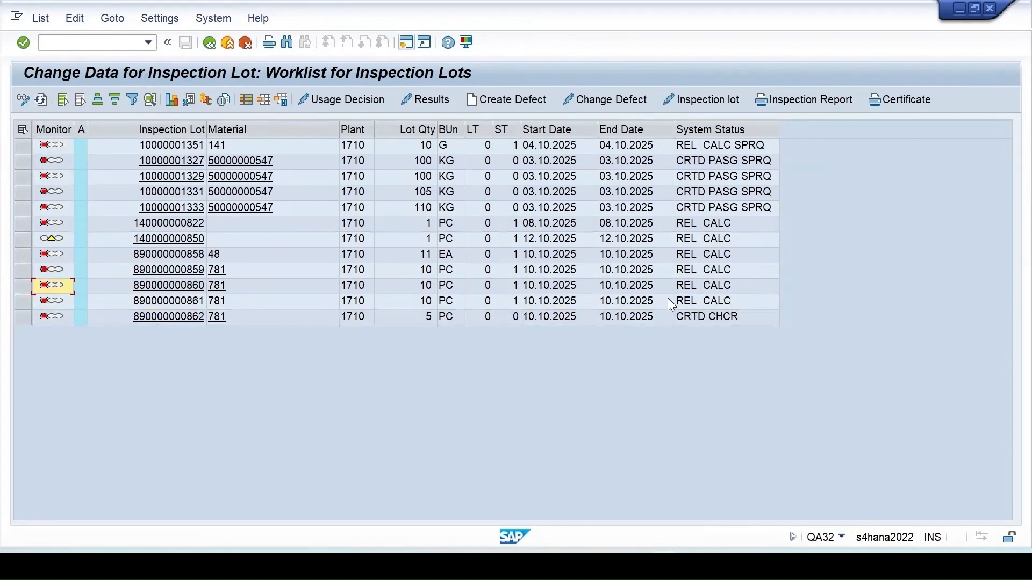
pyautogui.click(23, 319)
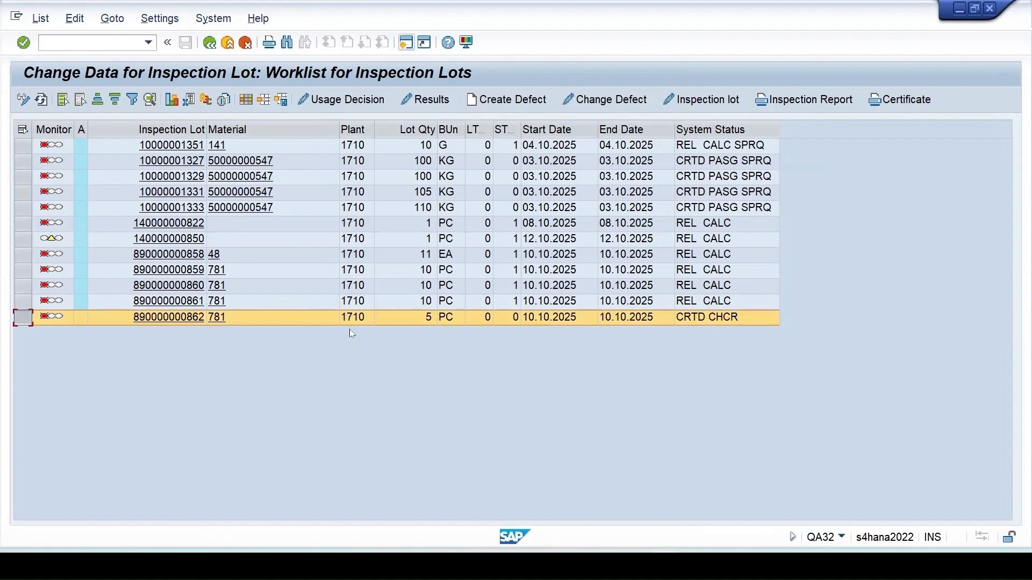
pyautogui.doubleClick(438, 321)
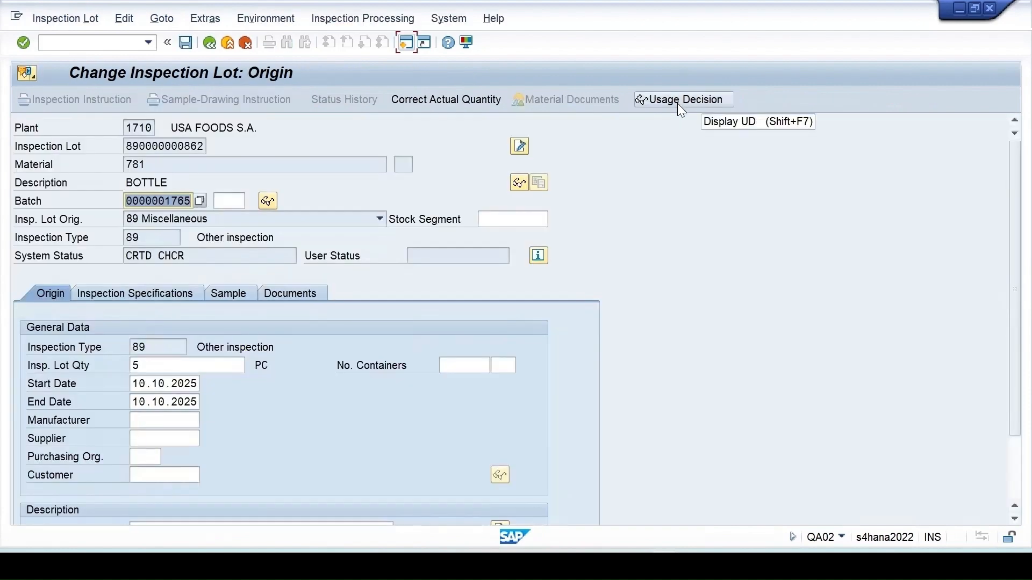
pyautogui.click(159, 296)
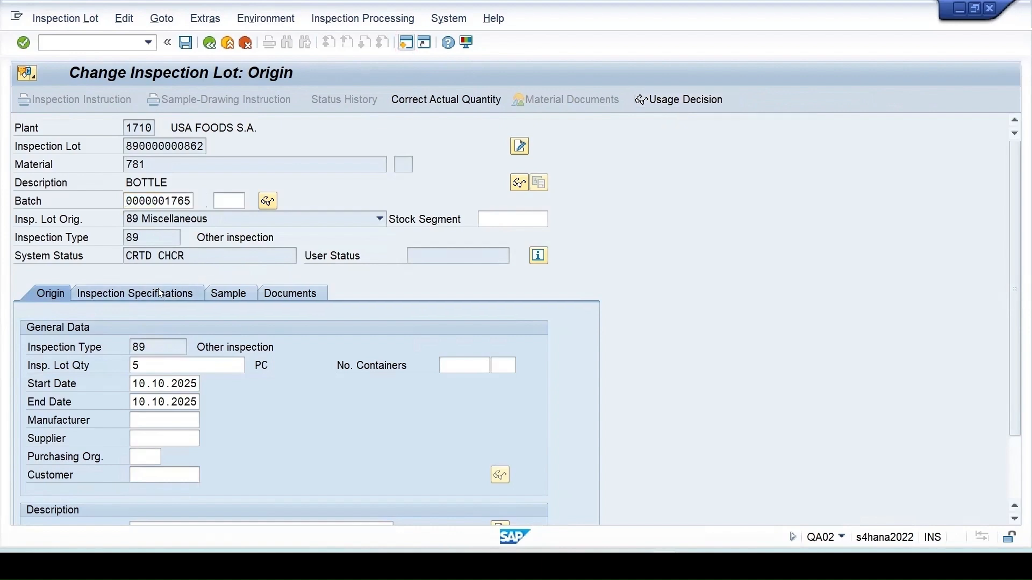
pyautogui.click(126, 457)
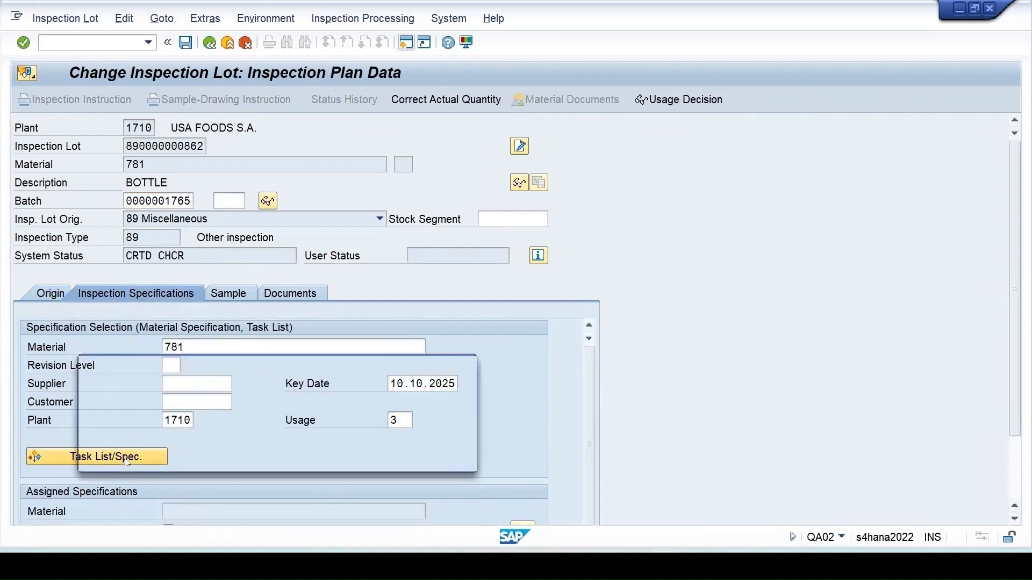
pyautogui.click(444, 458)
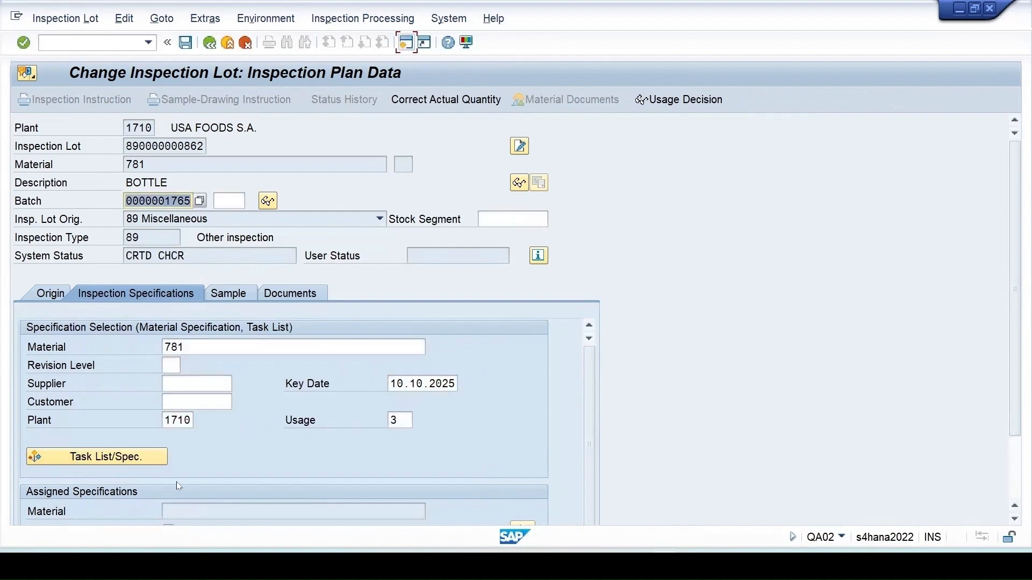
# - Go back to QA01 and start another manual inspection lot for material 781
pyautogui.scroll(-1, 173, 385)
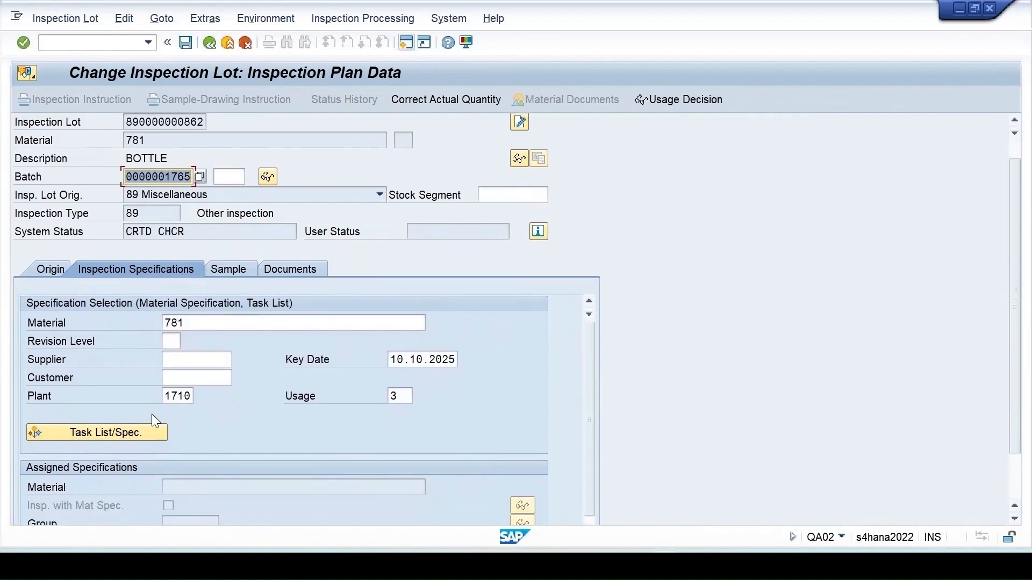
pyautogui.scroll(-1, 152, 414)
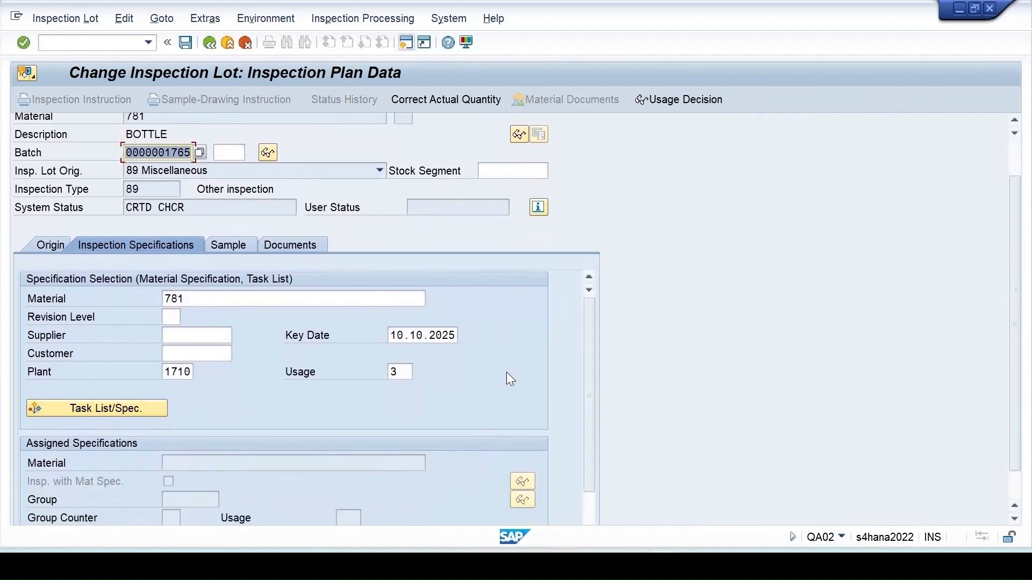
pyautogui.hotkey('ctrl', 's')
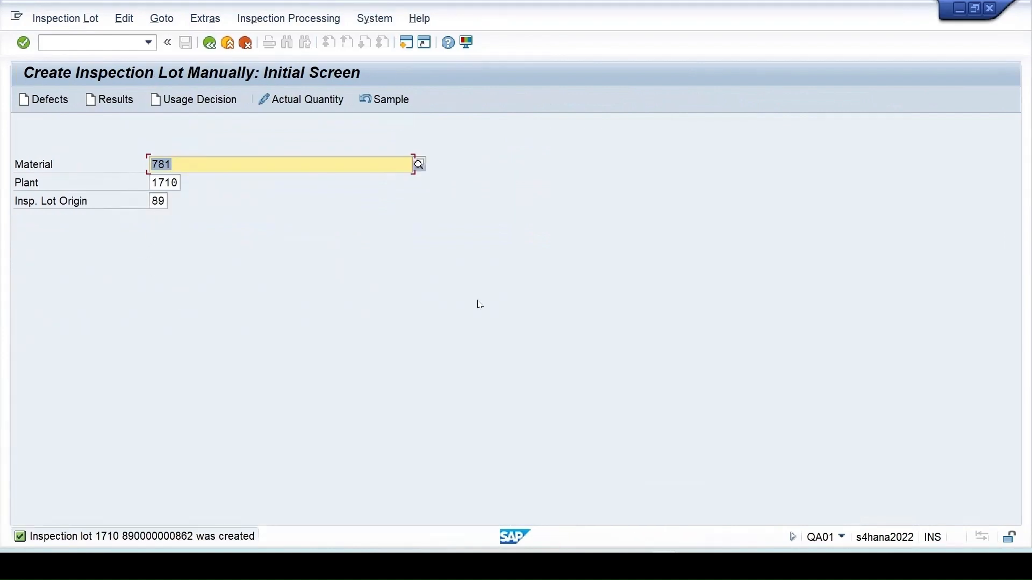
pyautogui.press('Return')
pyautogui.click(156, 347)
pyautogui.write('11')
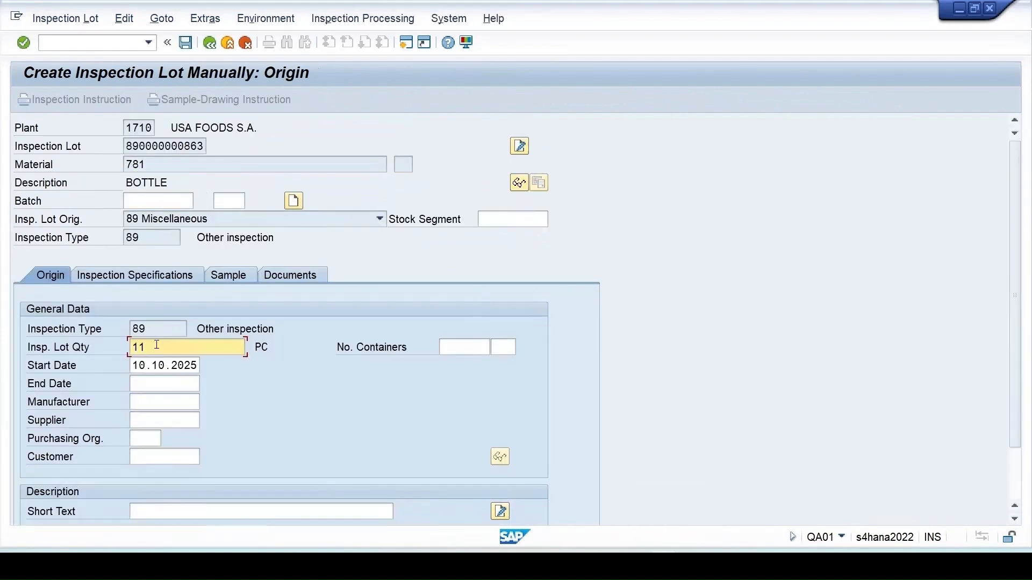
pyautogui.press('Return')
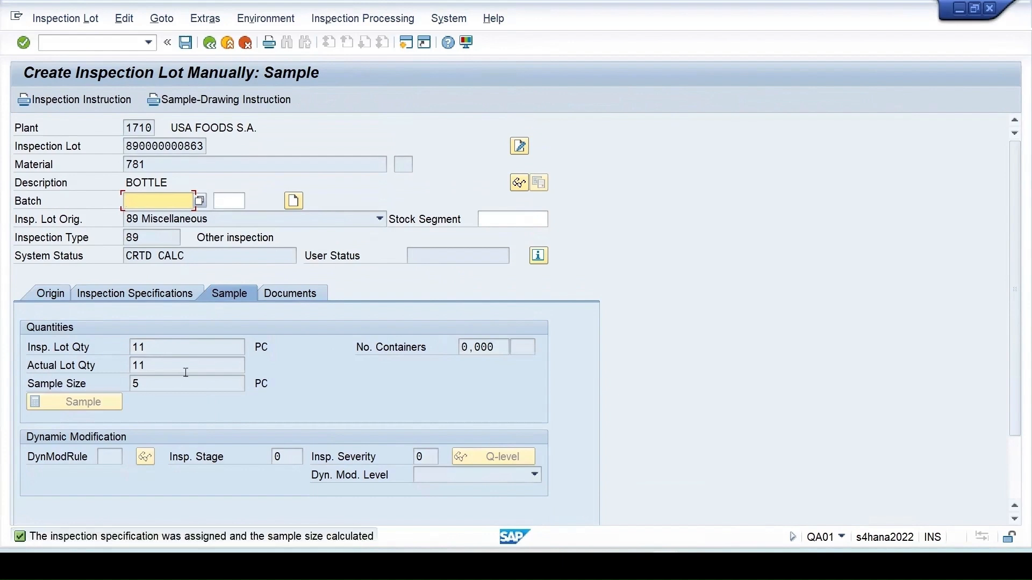
pyautogui.click(293, 200)
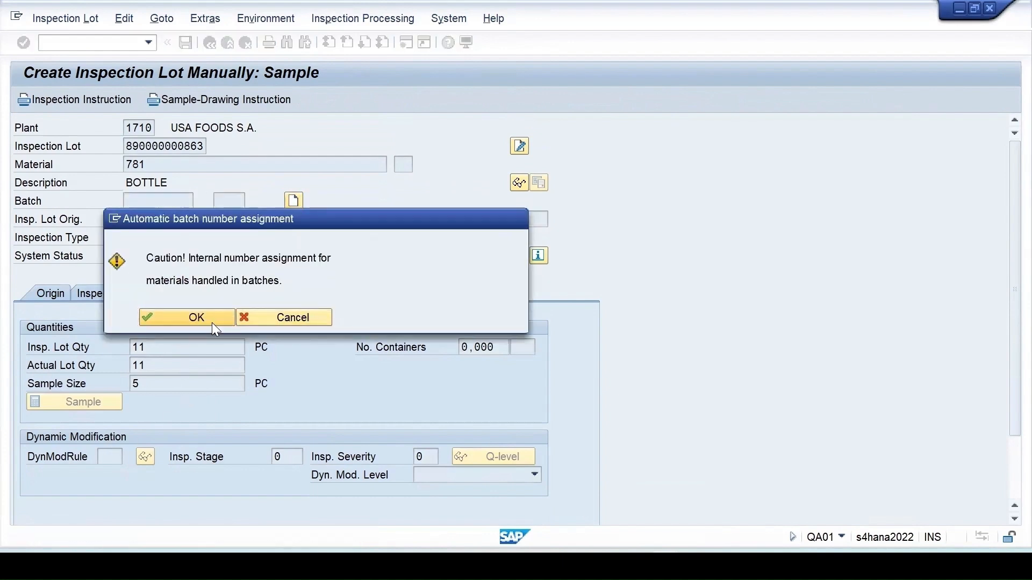
pyautogui.click(212, 323)
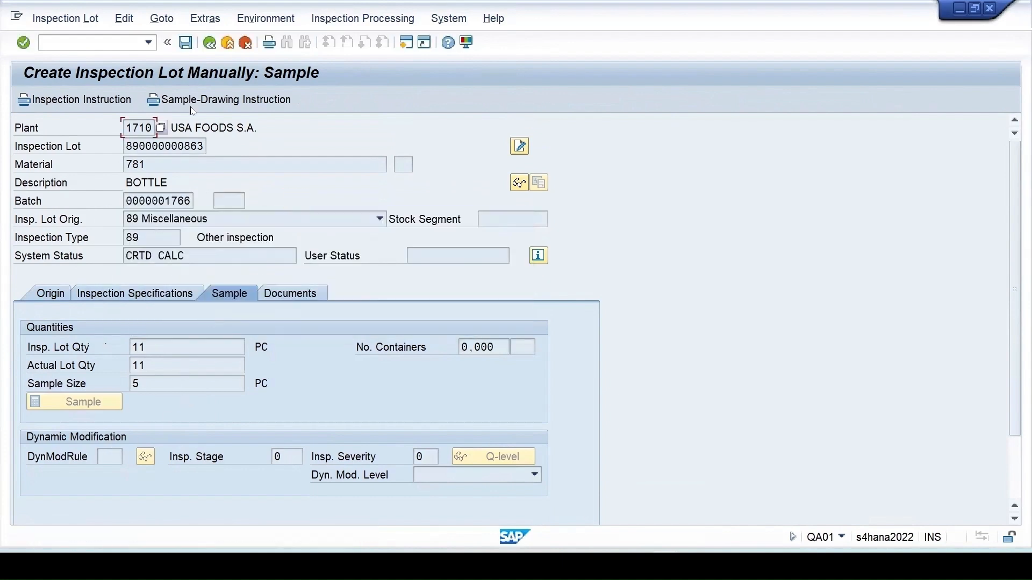
pyautogui.click(186, 43)
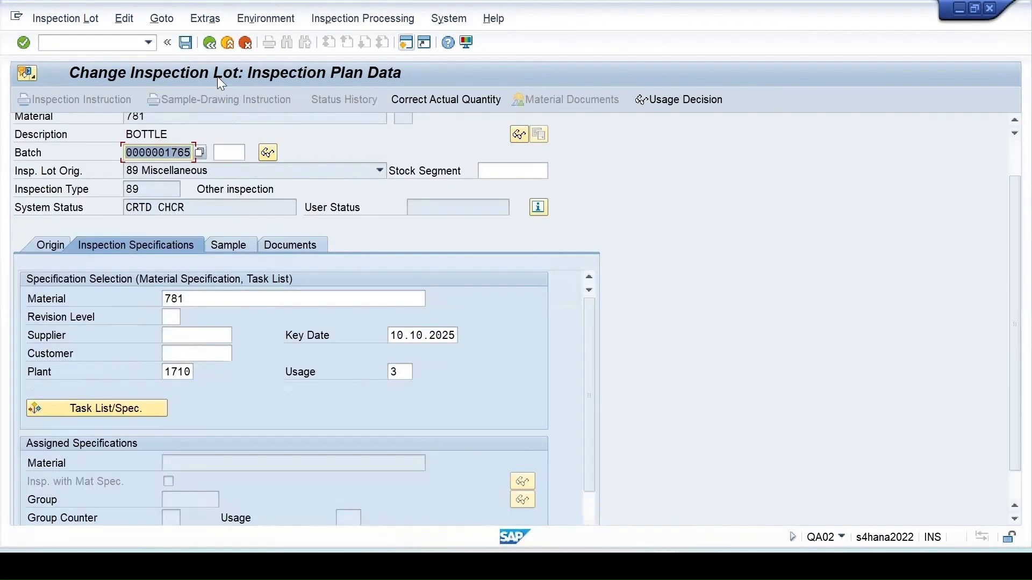
pyautogui.click(210, 43)
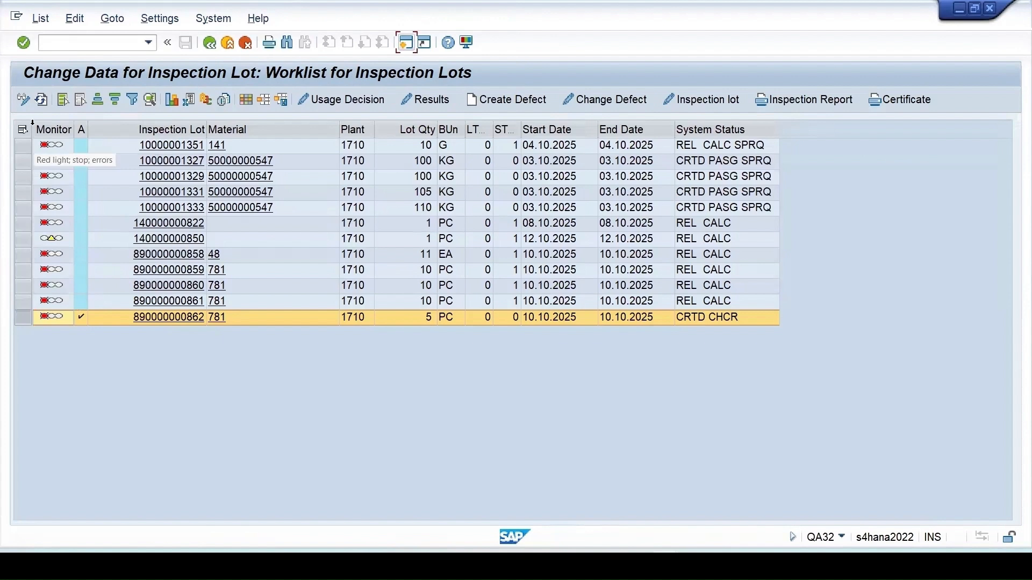
pyautogui.click(44, 97)
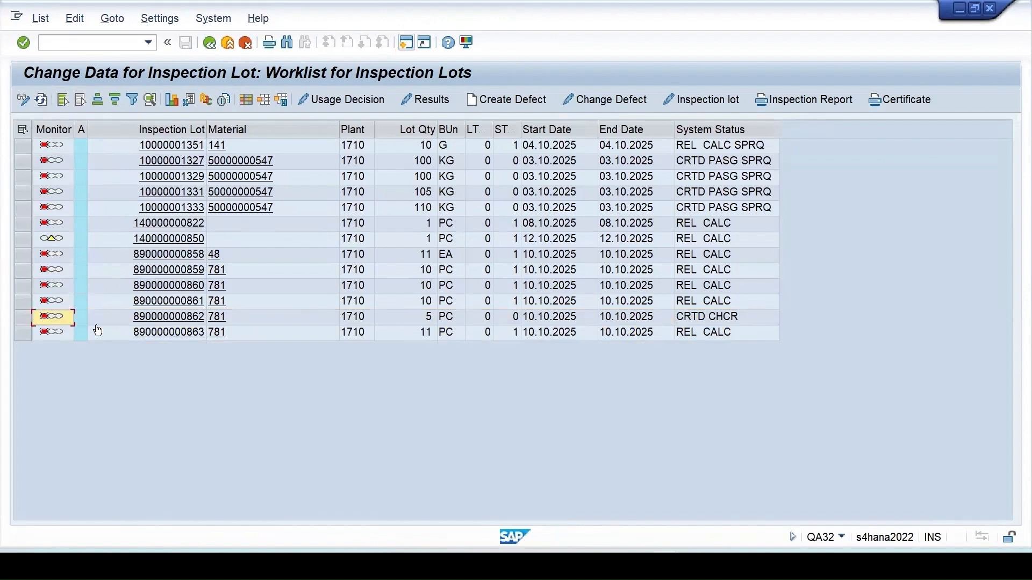
pyautogui.click(16, 337)
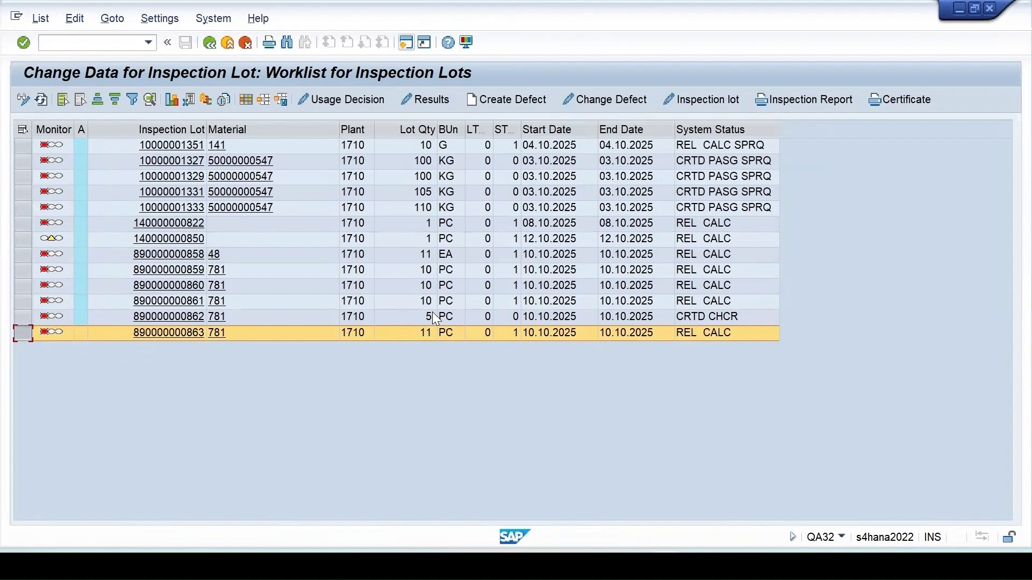
pyautogui.moveTo(841, 518)
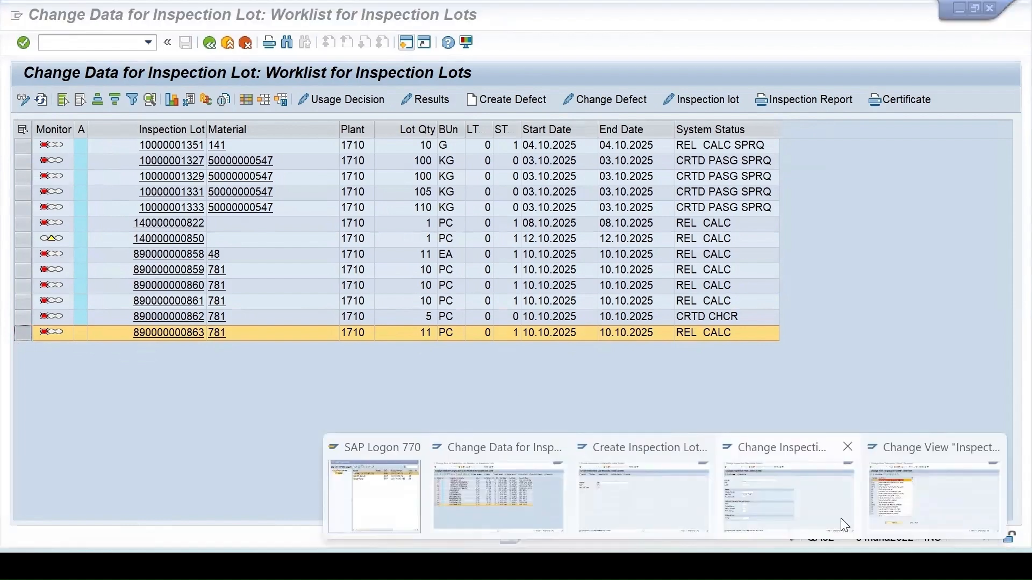
pyautogui.click(805, 505)
pyautogui.click(173, 152)
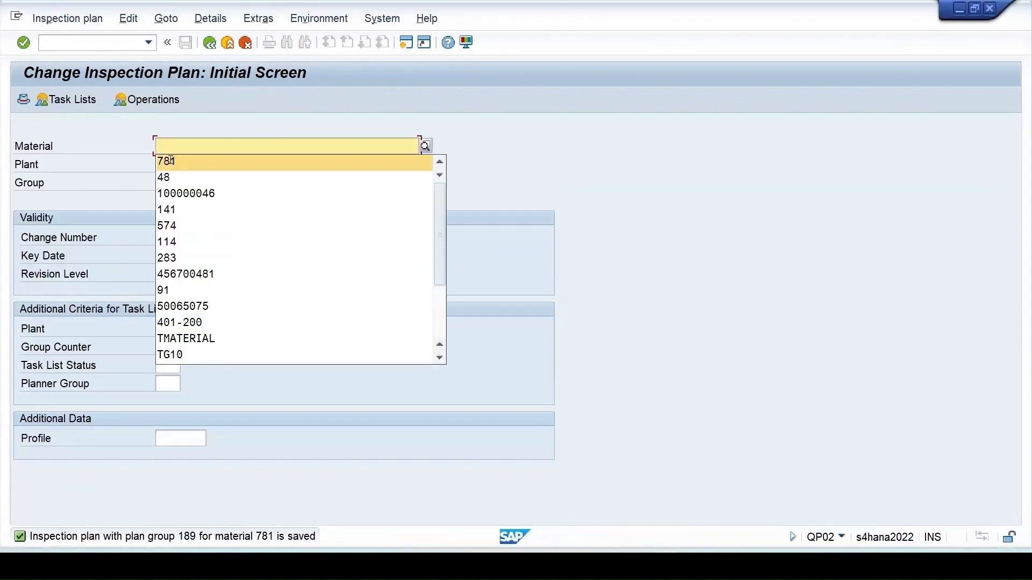
pyautogui.click(166, 161)
pyautogui.click(171, 165)
pyautogui.click(170, 180)
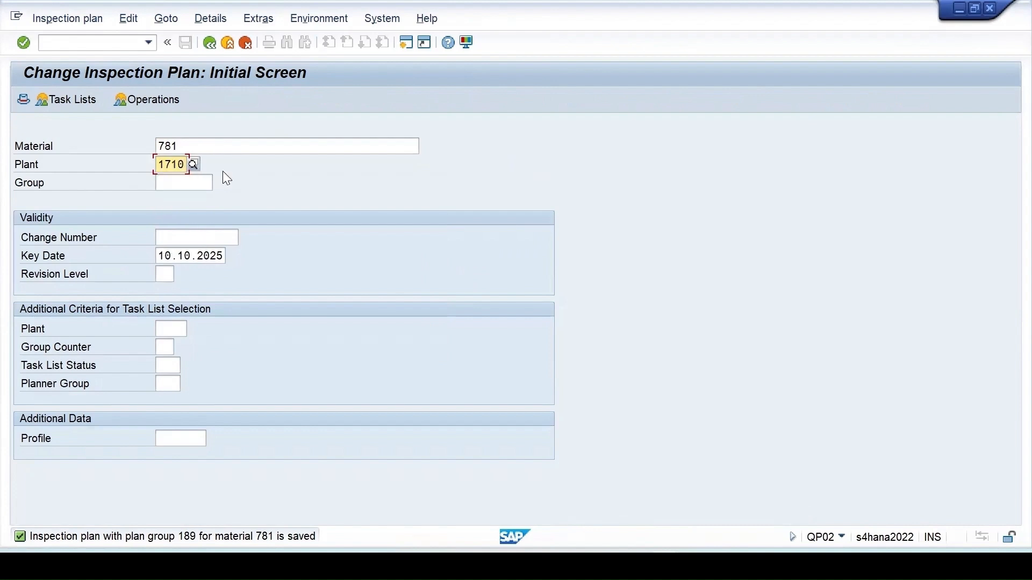
pyautogui.press('Return')
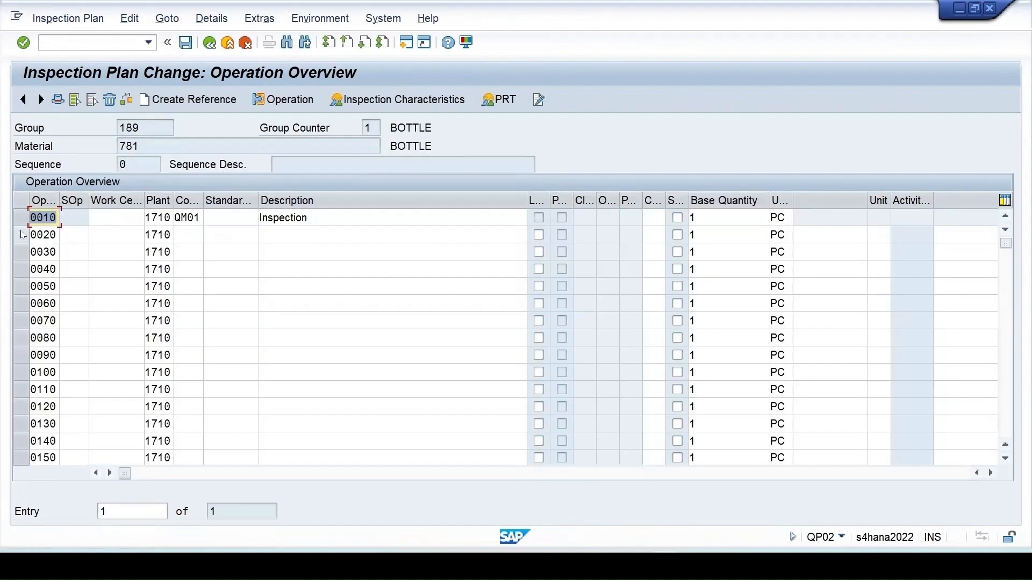
# - Change plan 189's header Lot Size From from 10 to 0 and save the plan
pyautogui.click(20, 217)
pyautogui.click(75, 99)
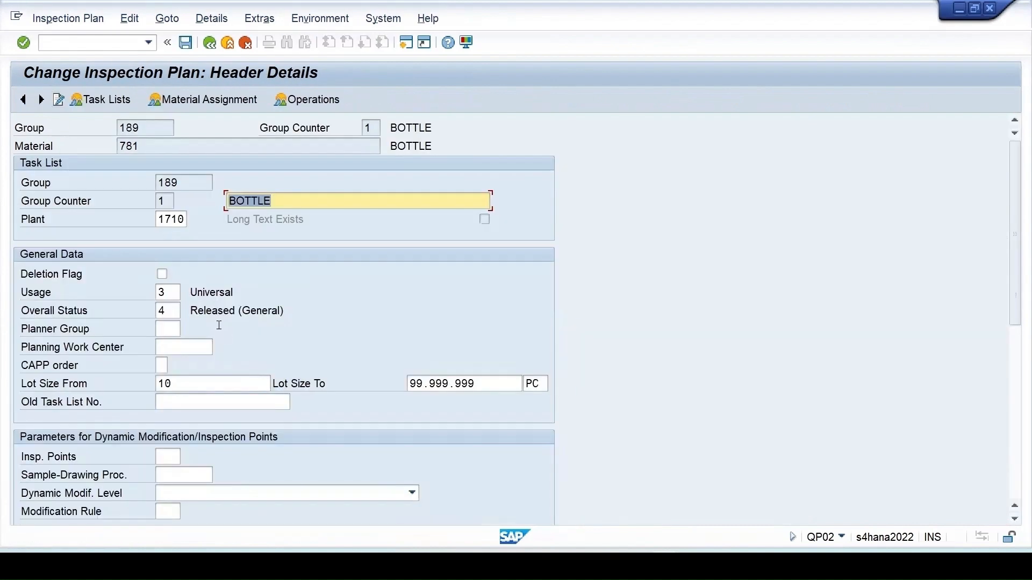
pyautogui.click(150, 383)
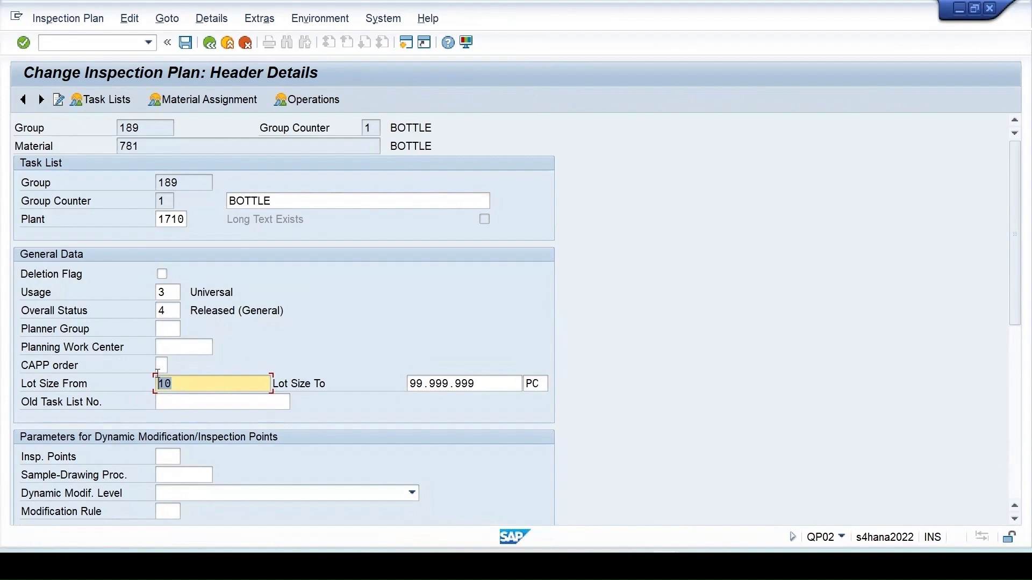
pyautogui.write('0')
pyautogui.click(185, 43)
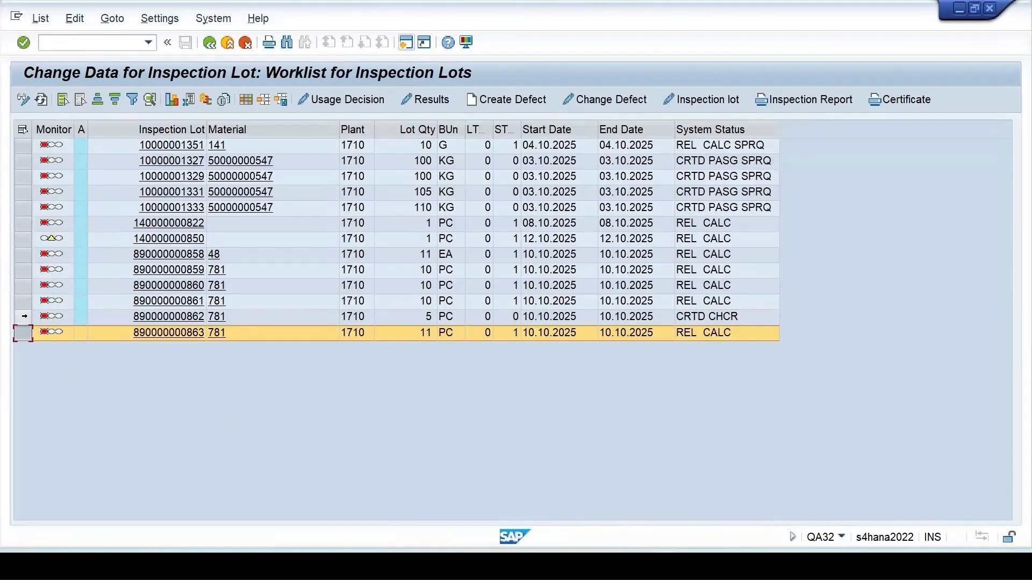
pyautogui.click(24, 317)
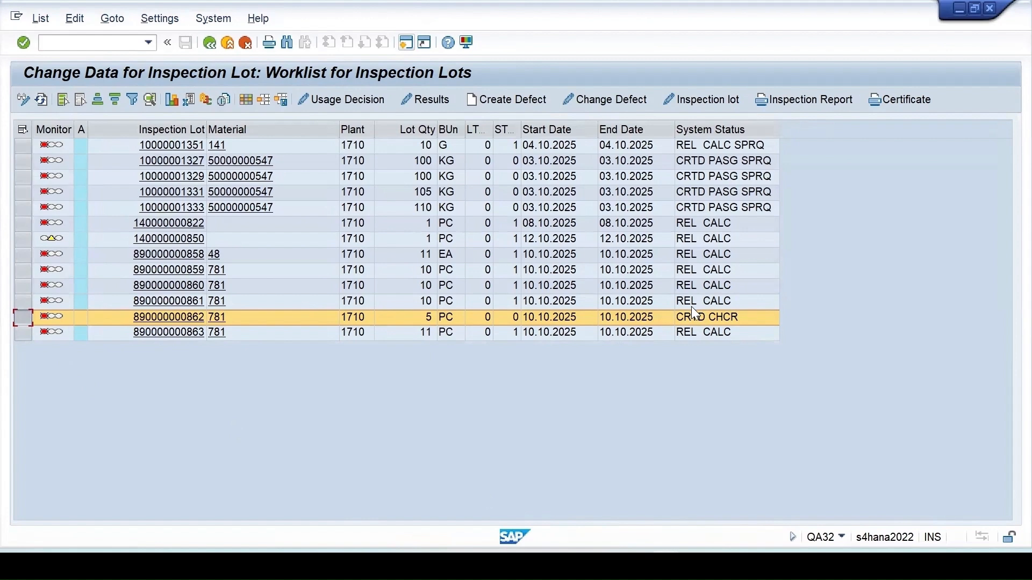
pyautogui.click(699, 98)
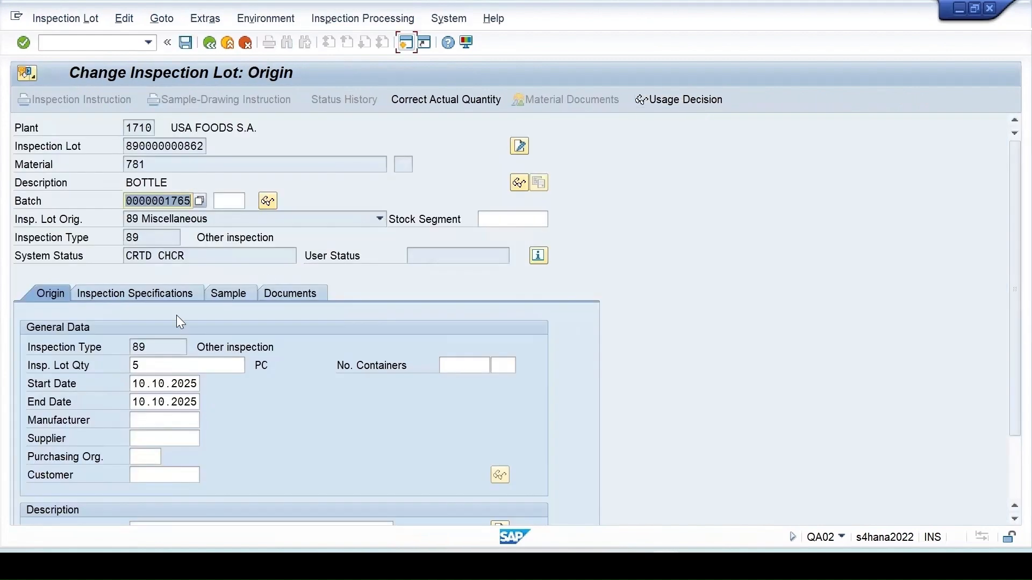
pyautogui.click(167, 290)
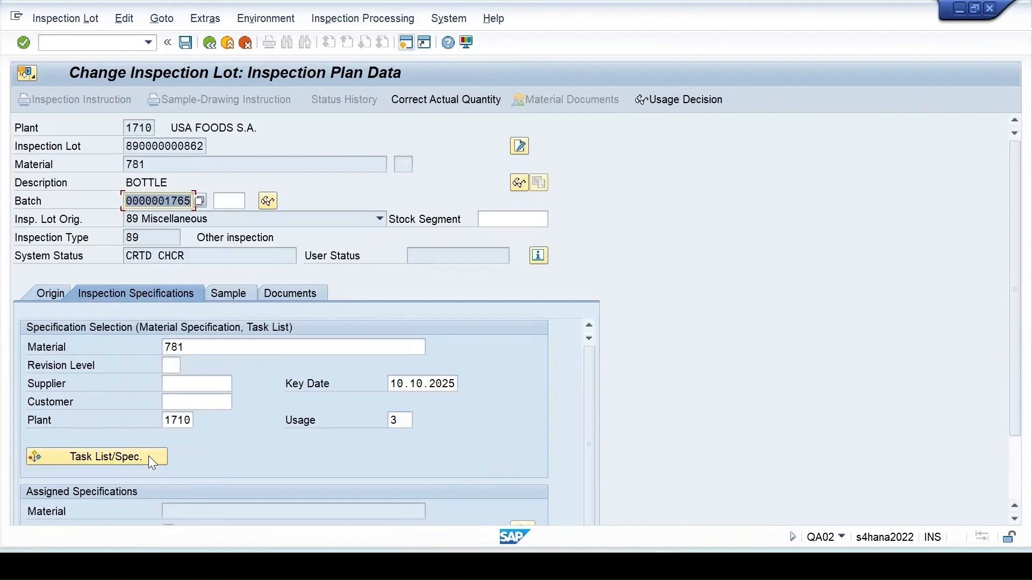
pyautogui.click(156, 458)
pyautogui.scroll(-4, 260, 471)
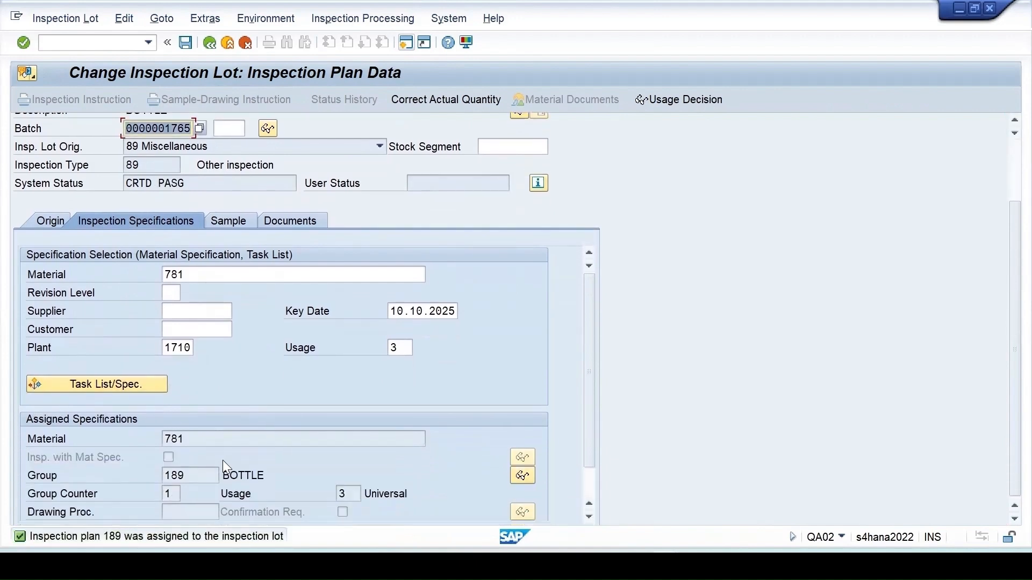
pyautogui.click(222, 211)
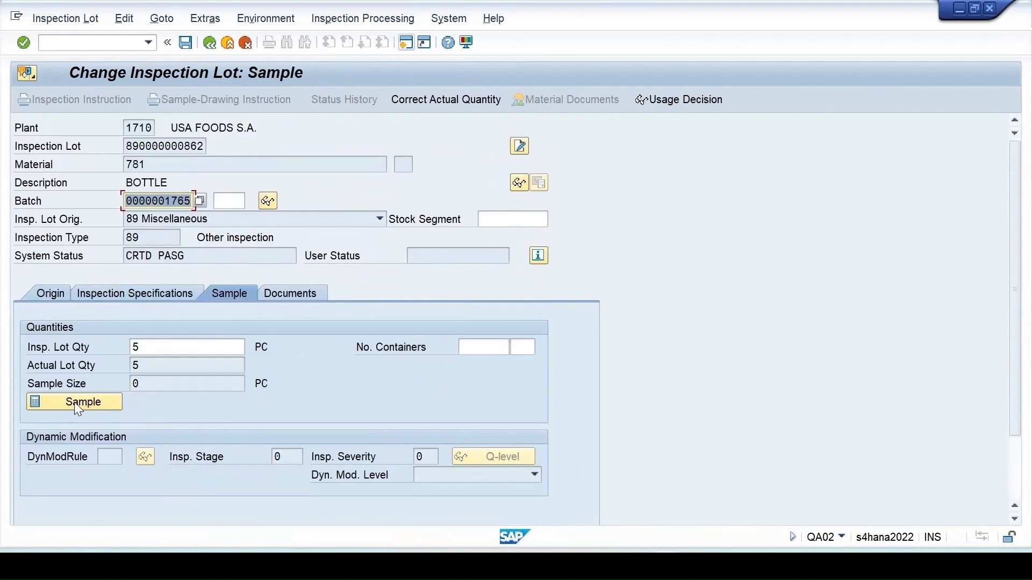
pyautogui.click(74, 406)
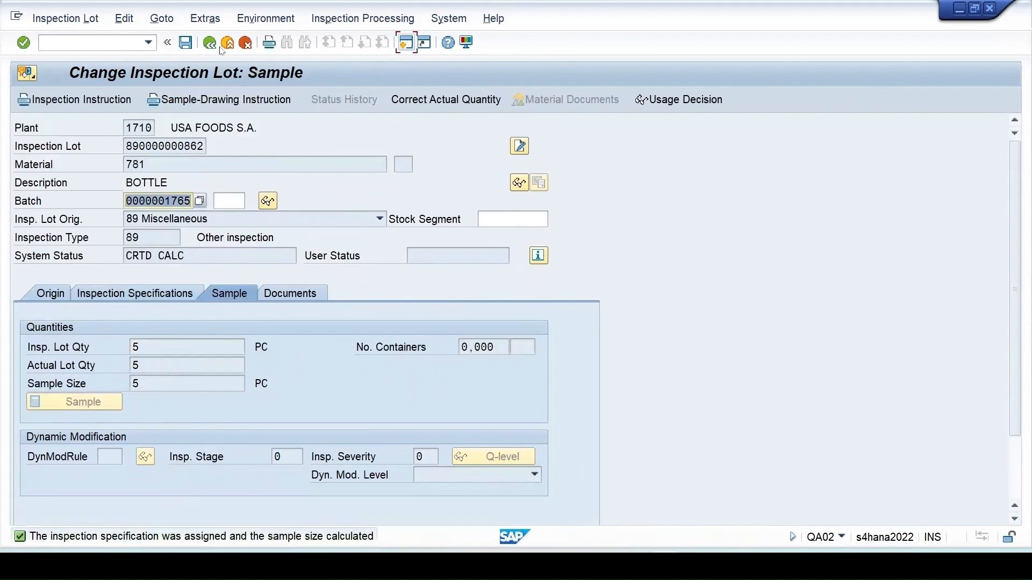
pyautogui.click(186, 43)
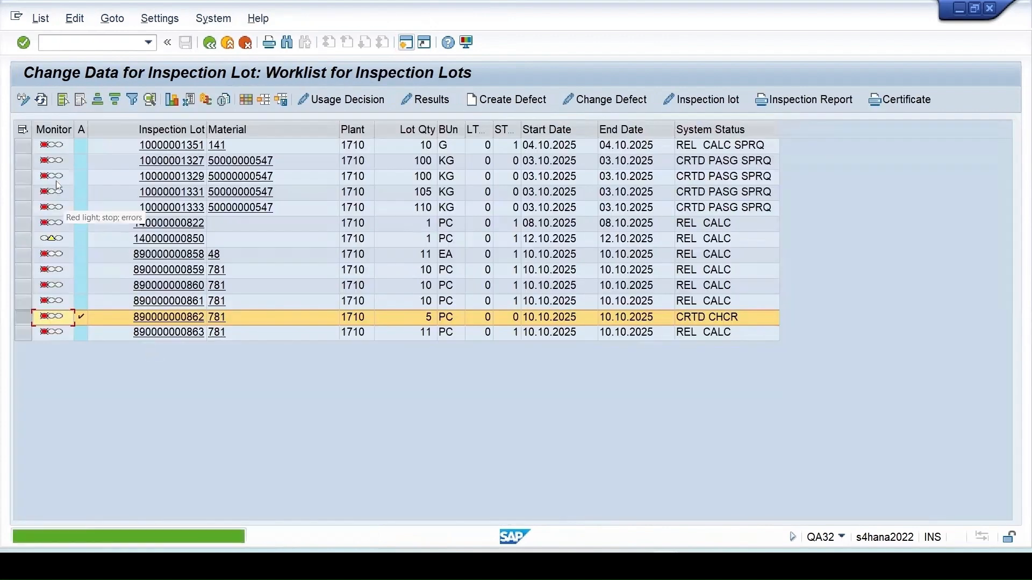
pyautogui.click(41, 99)
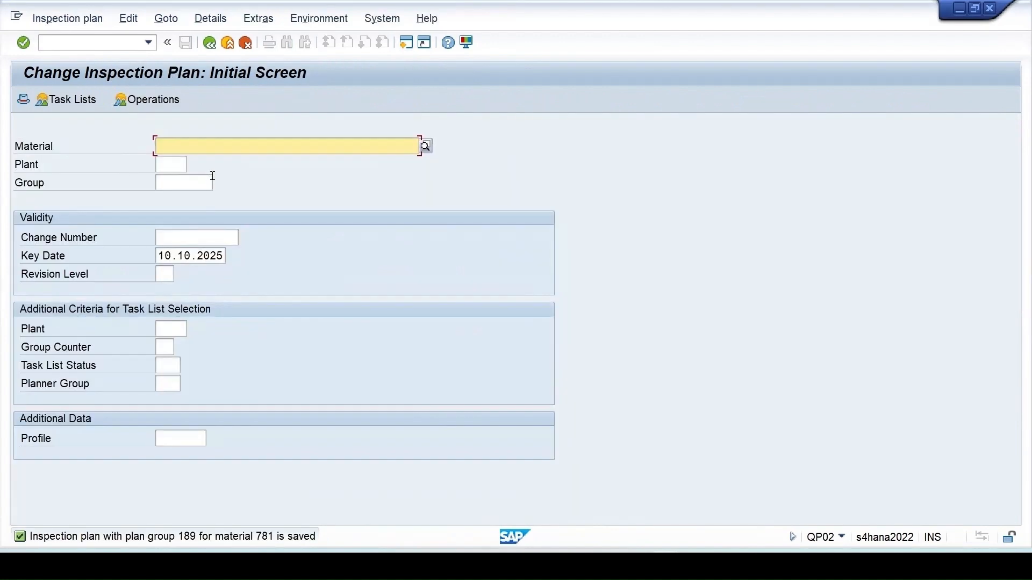
# - Open plan 189 for material 781, plant 1710, and view operation 0010 and the header details
pyautogui.click(181, 146)
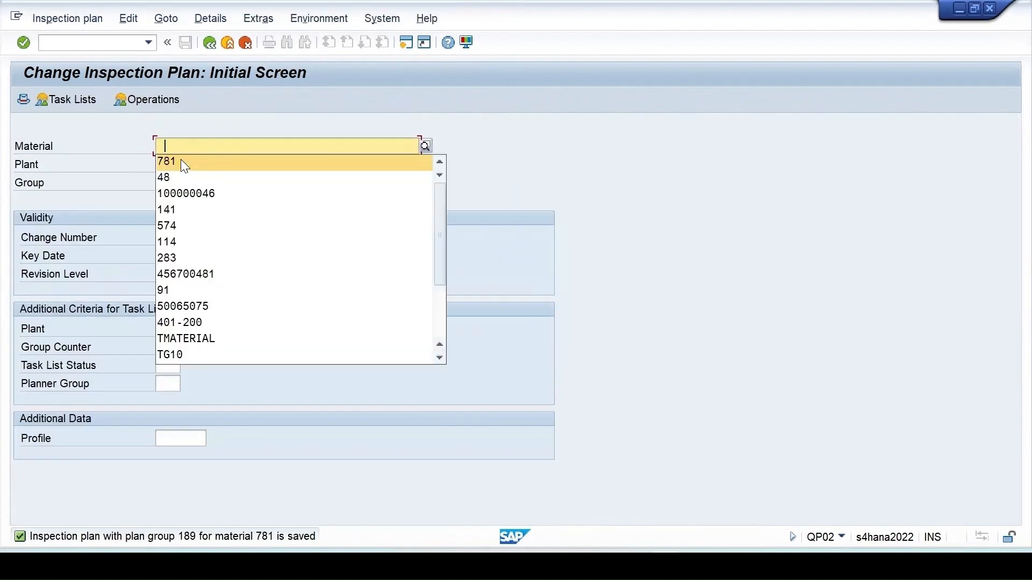
pyautogui.click(180, 160)
pyautogui.click(170, 164)
pyautogui.click(173, 181)
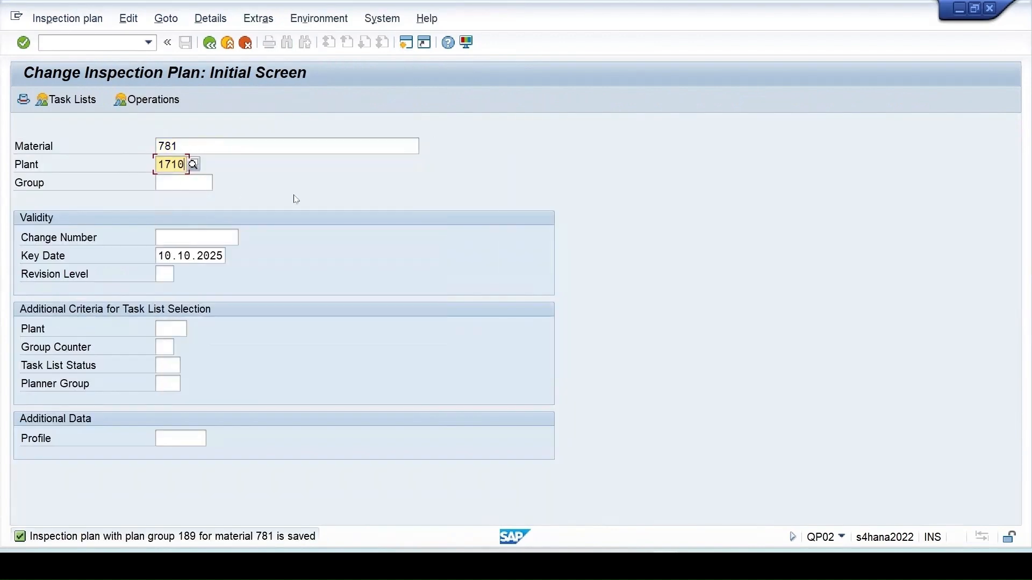
pyautogui.press('Return')
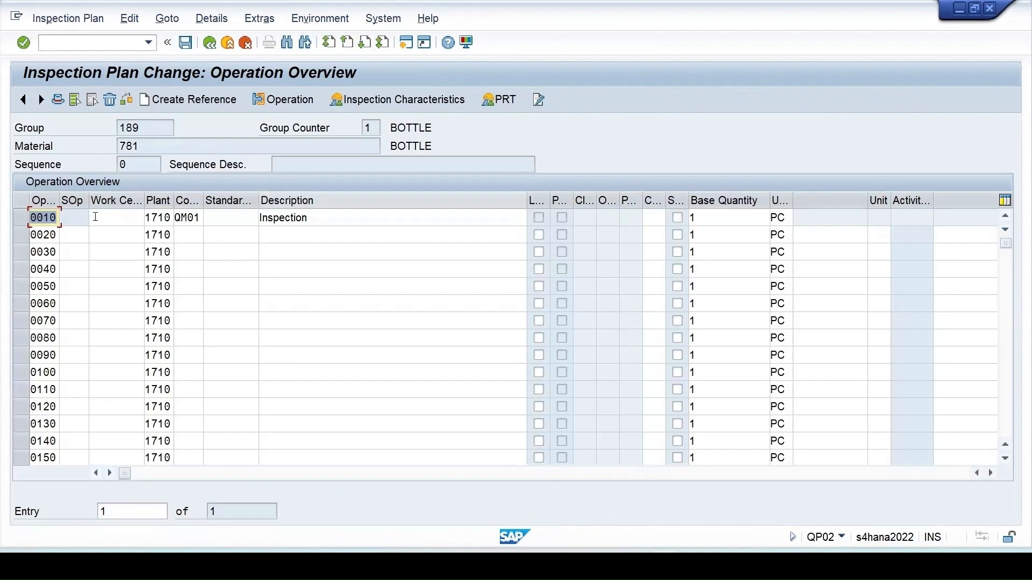
pyautogui.click(25, 214)
pyautogui.click(58, 99)
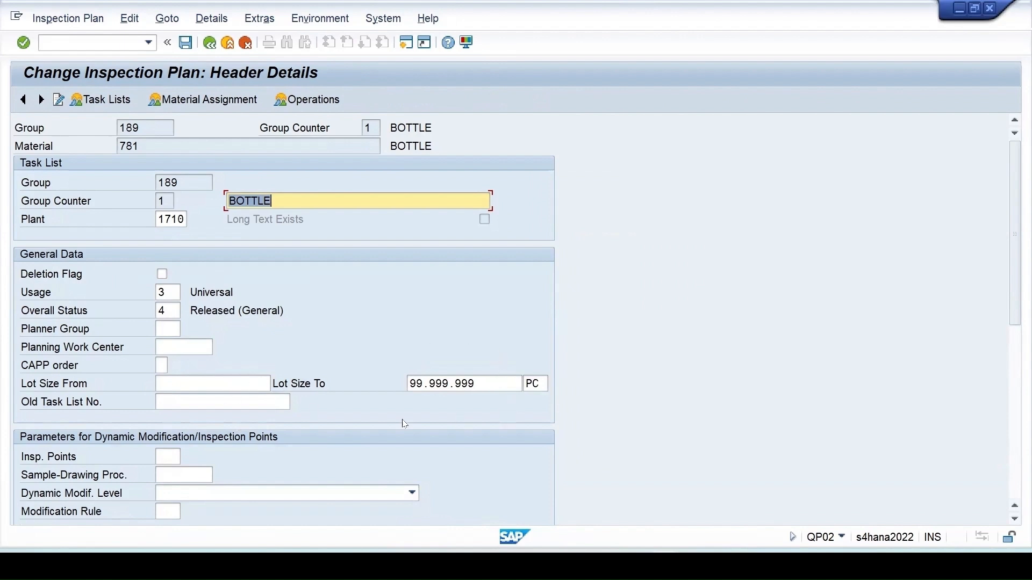
# - Enter /nmm in the command field to go to Change Material (MM02) for 781
pyautogui.click(664, 565)
pyautogui.click(129, 45)
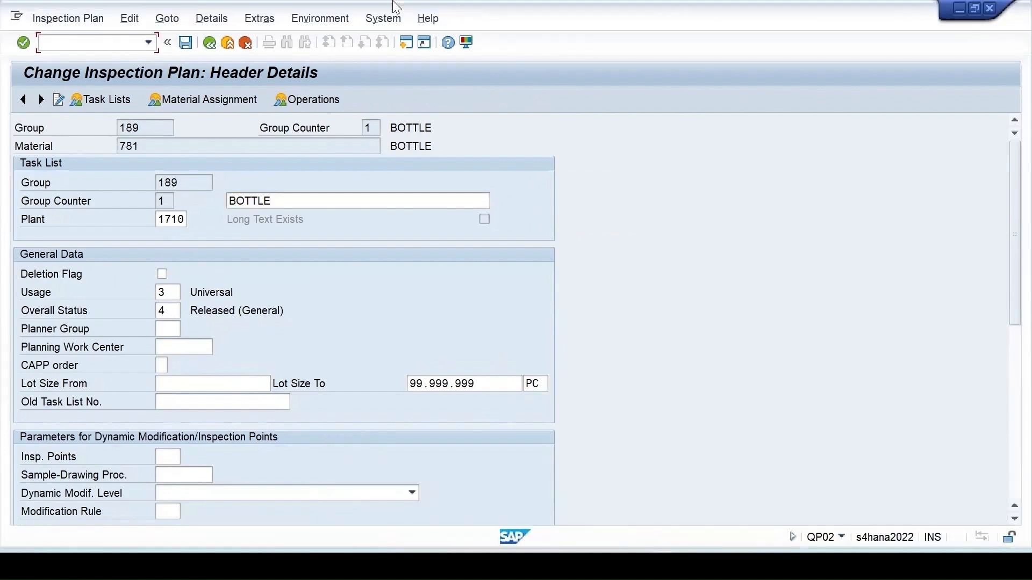
pyautogui.write('/nmm02')
pyautogui.press('Return')
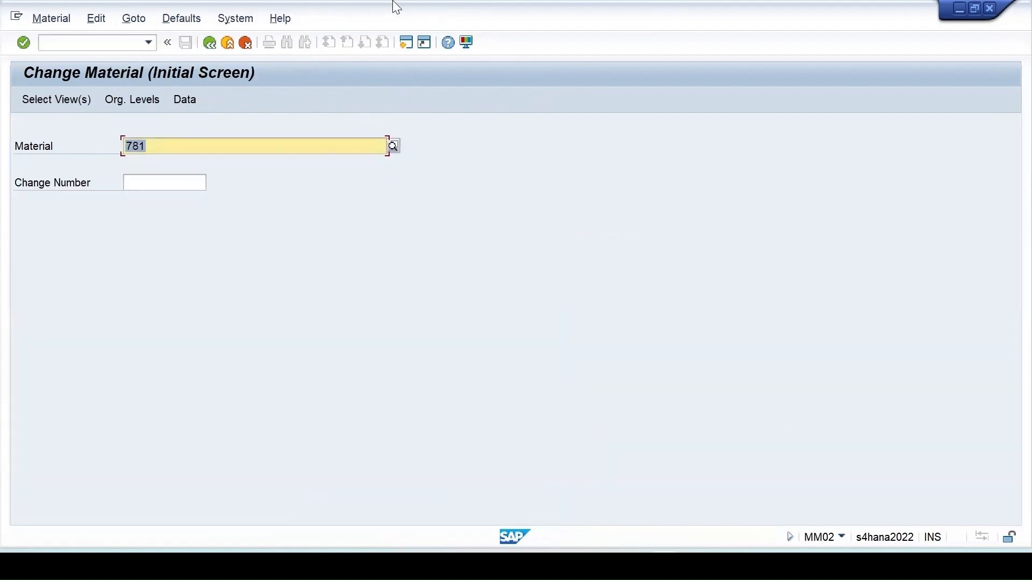
# - Open material 781 in MM02 at its Quality management view
pyautogui.press('Return')
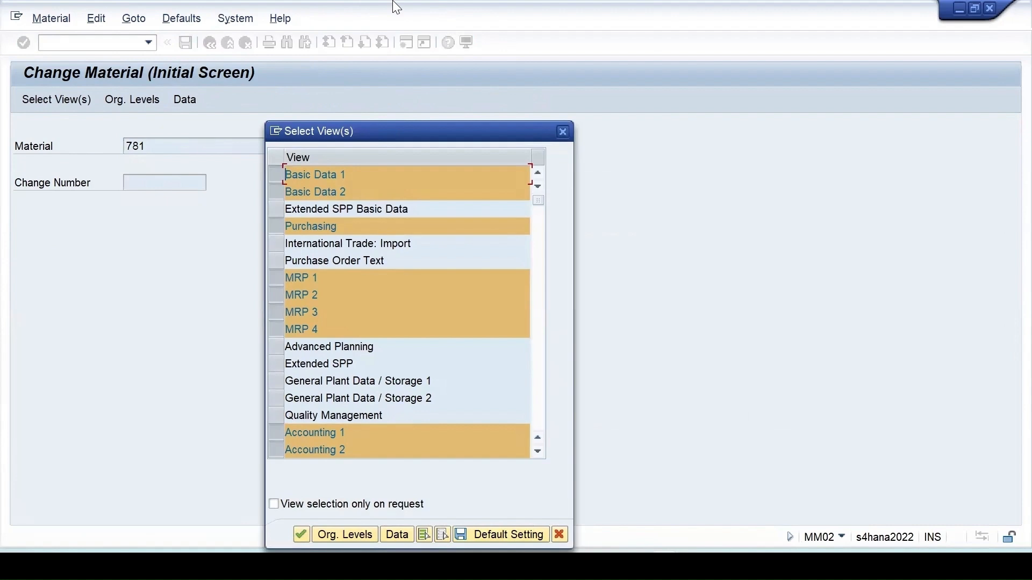
pyautogui.press('Return')
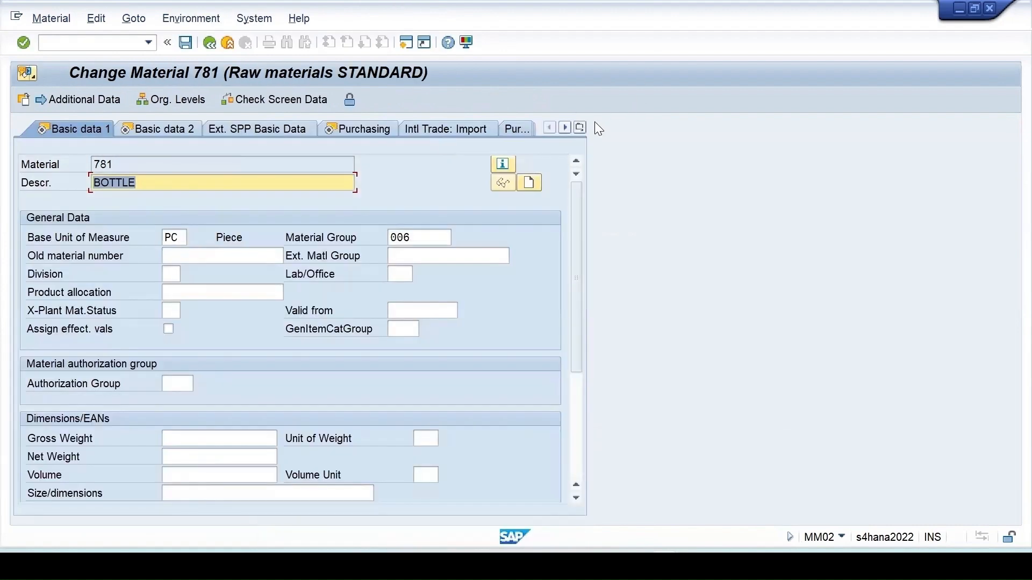
pyautogui.click(566, 127)
pyautogui.click(579, 128)
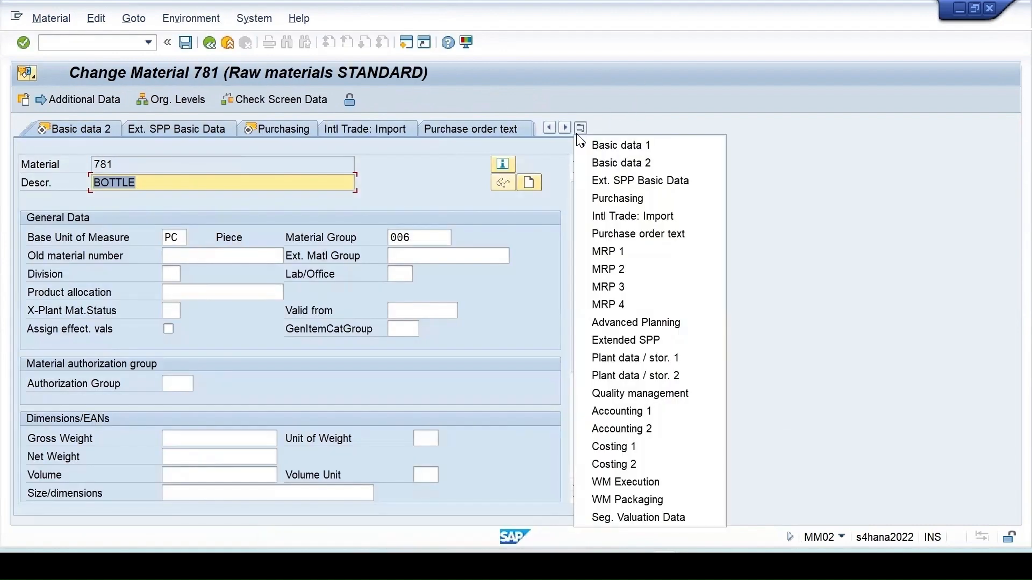
pyautogui.click(664, 394)
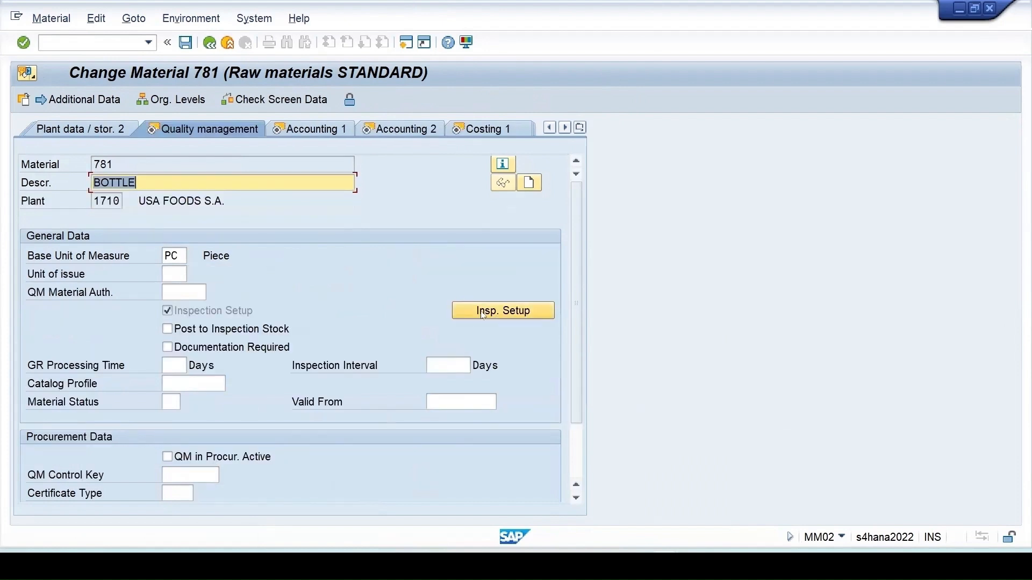
# - Untick Automatic Assignment for inspection type 89 in the inspection setup and save material 781
pyautogui.click(505, 313)
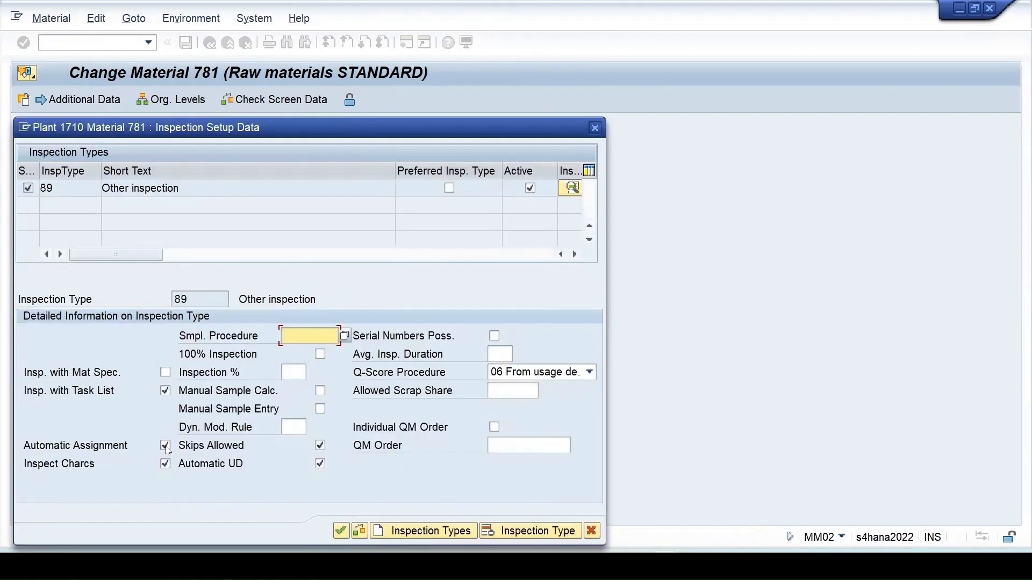
pyautogui.click(165, 446)
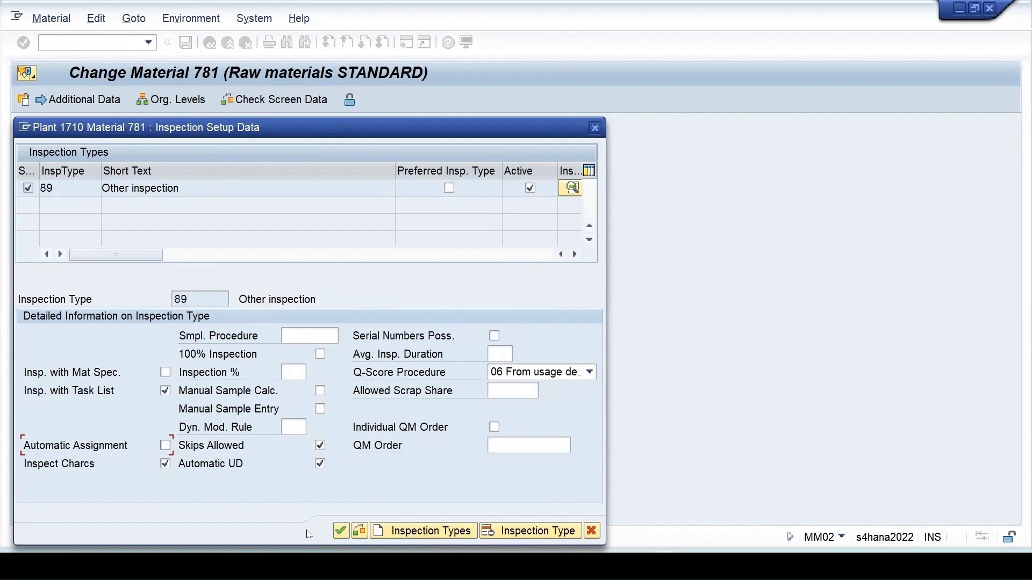
pyautogui.click(341, 532)
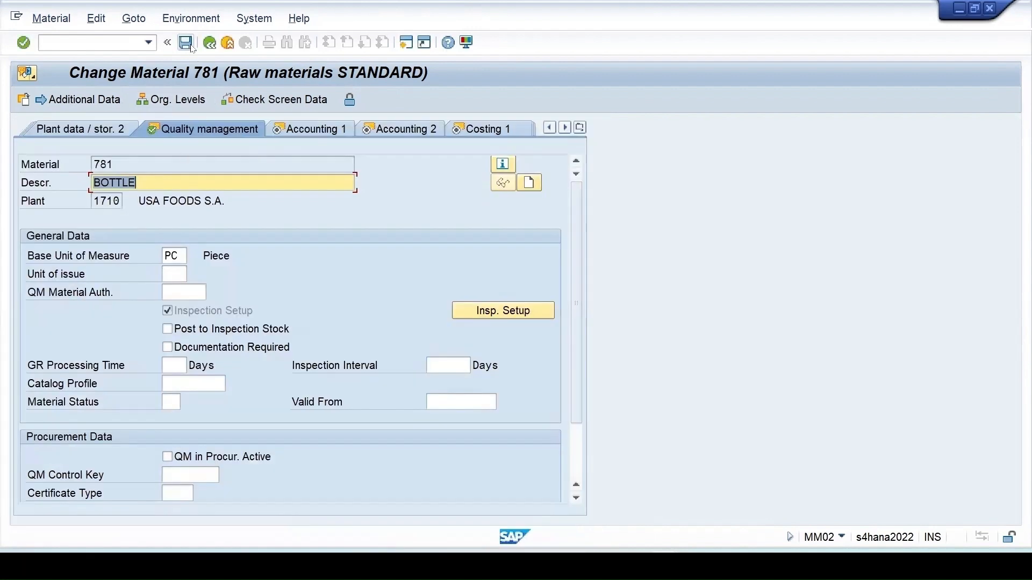
pyautogui.click(190, 44)
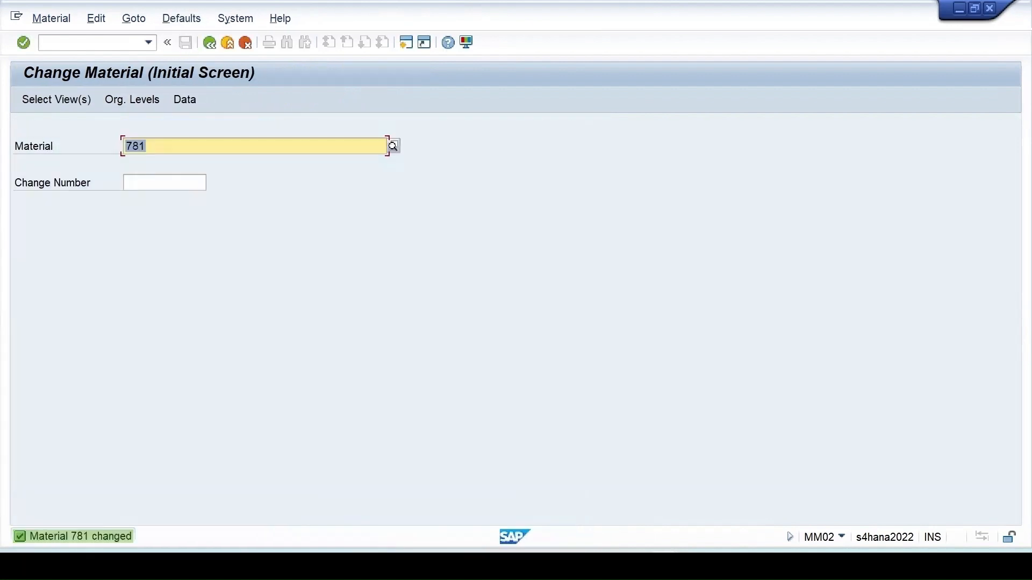
pyautogui.moveTo(602, 529)
pyautogui.click(601, 498)
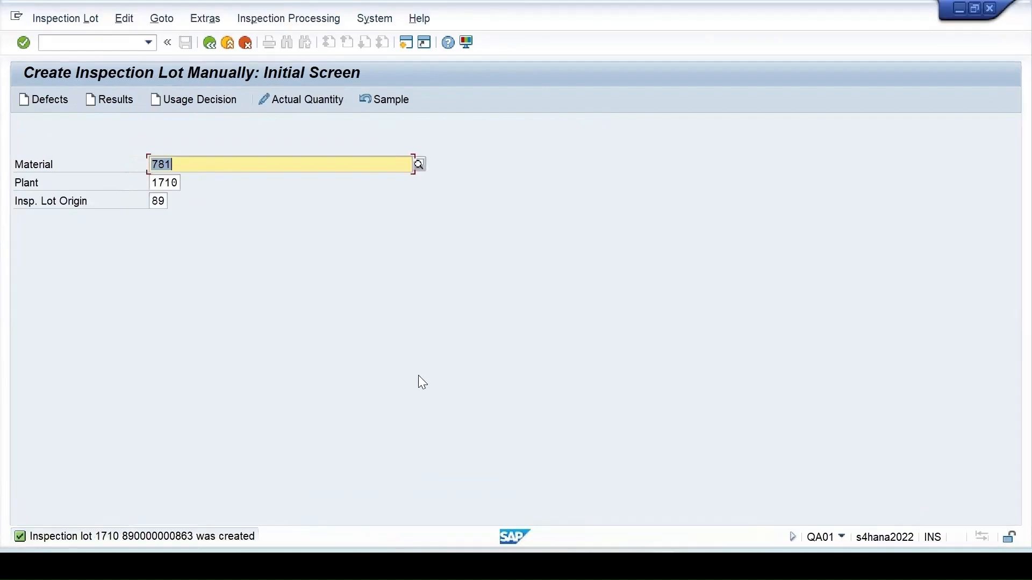
pyautogui.press('Return')
pyautogui.click(154, 352)
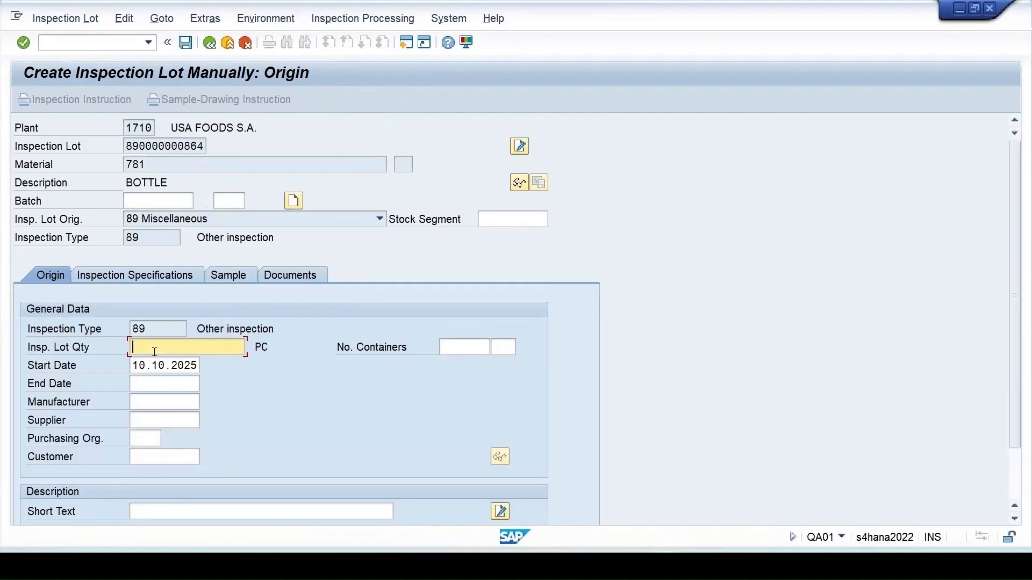
pyautogui.write('10')
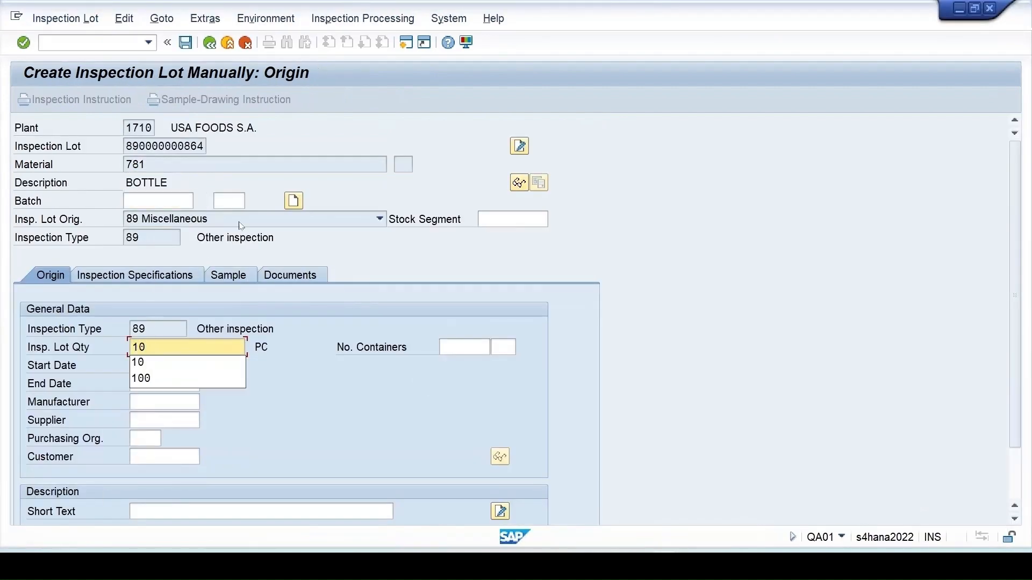
pyautogui.click(290, 197)
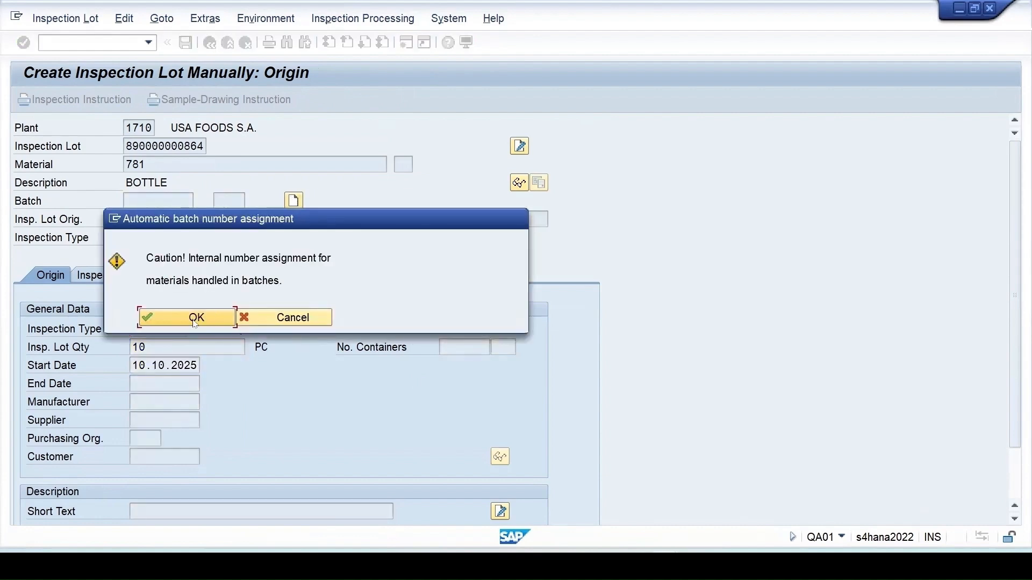
pyautogui.click(195, 318)
pyautogui.click(186, 43)
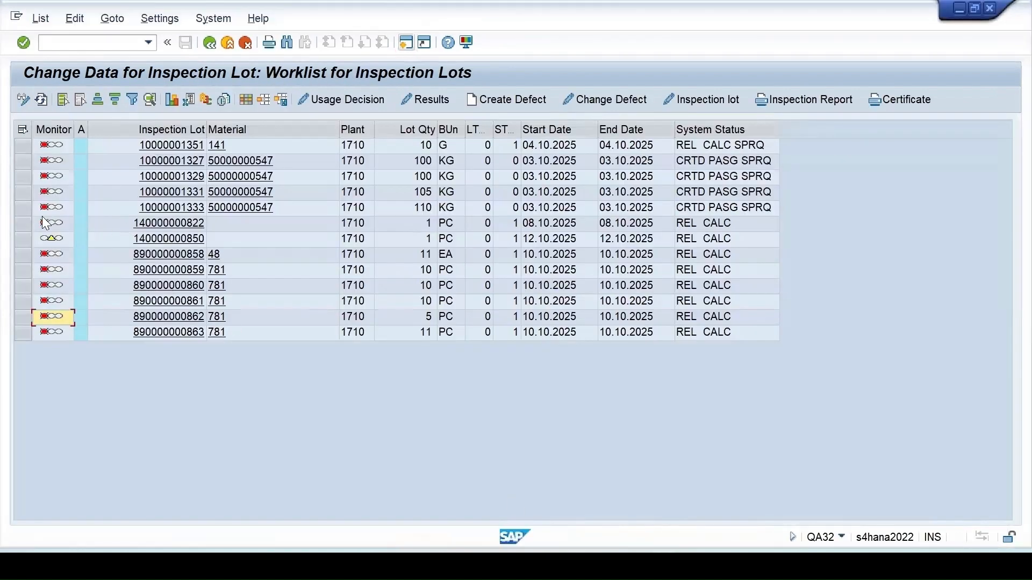
pyautogui.click(41, 99)
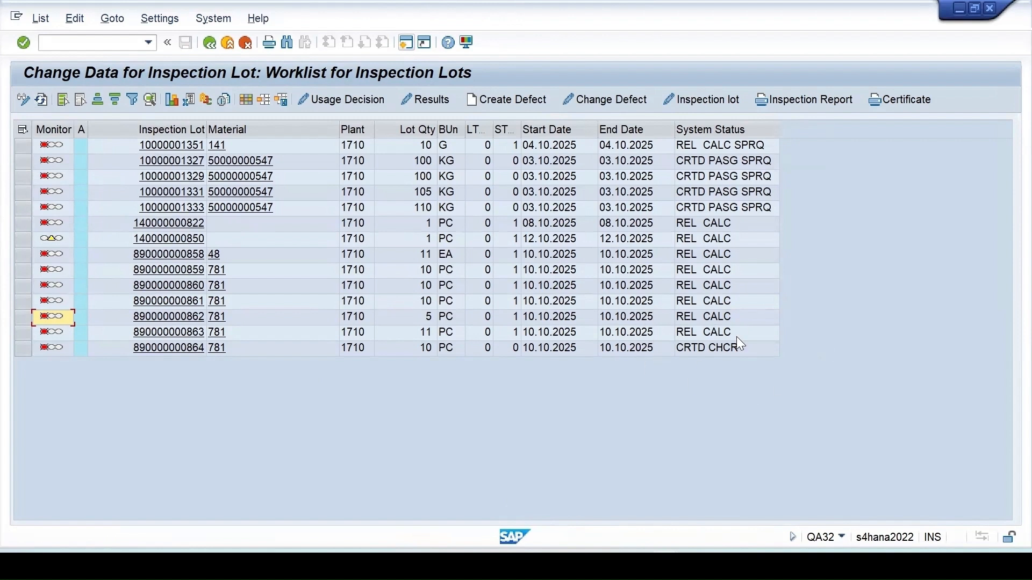
pyautogui.click(22, 348)
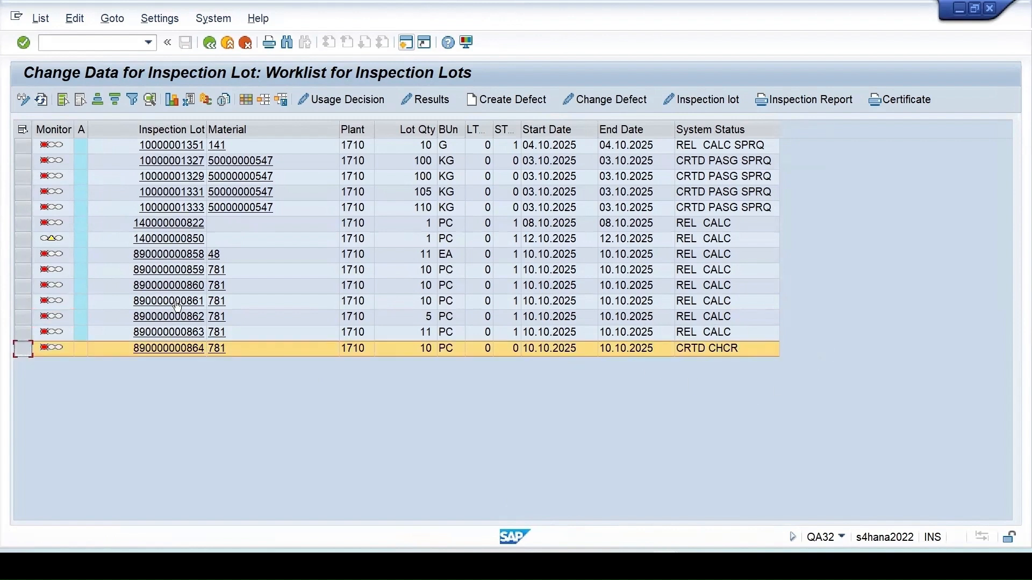
pyautogui.click(702, 99)
pyautogui.click(814, 503)
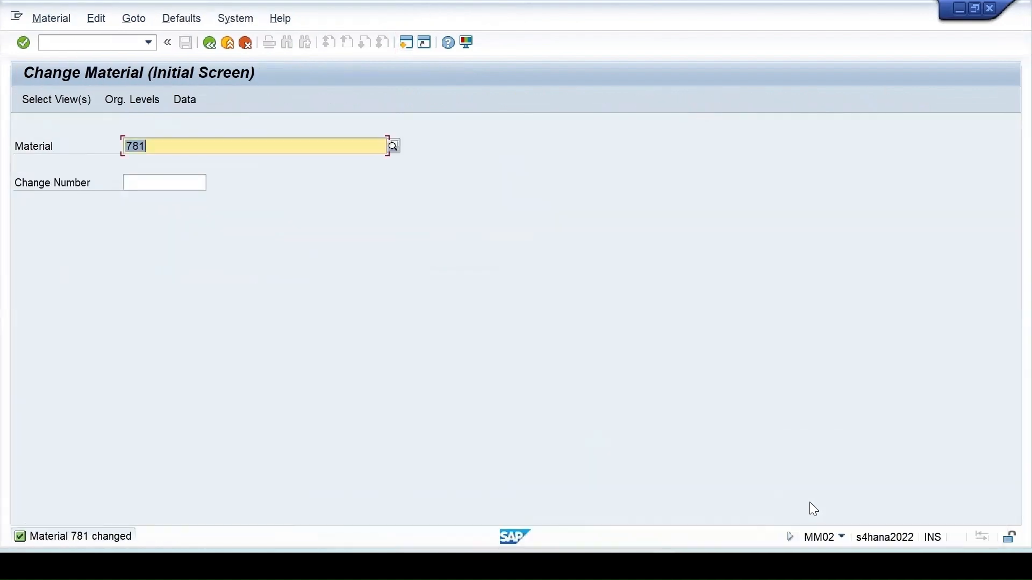
# - Tick Automatic Assignment again for inspection type 89 in material 781's Quality management setup and save
pyautogui.press('Return')
pyautogui.press('Return')
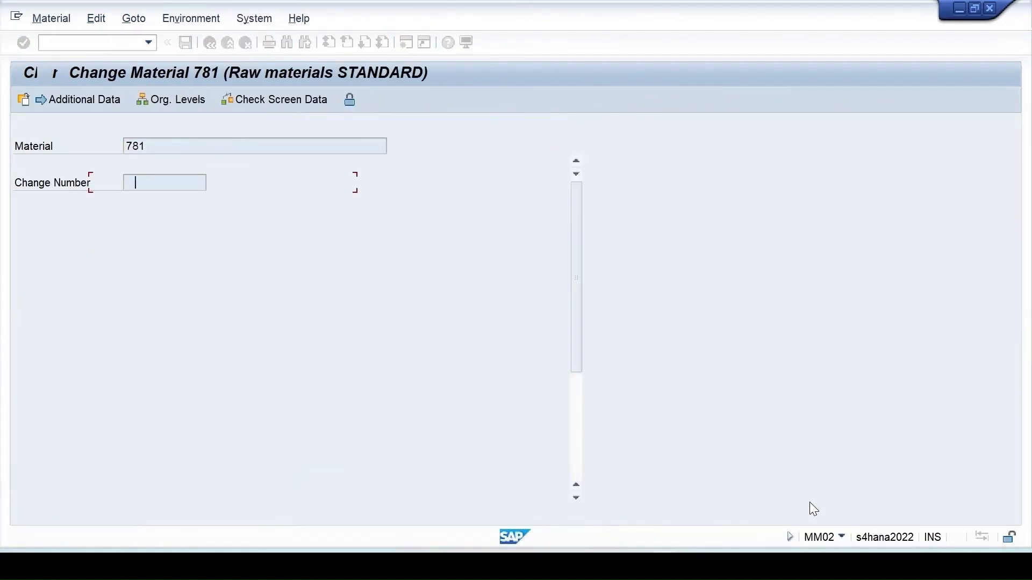
pyautogui.click(582, 124)
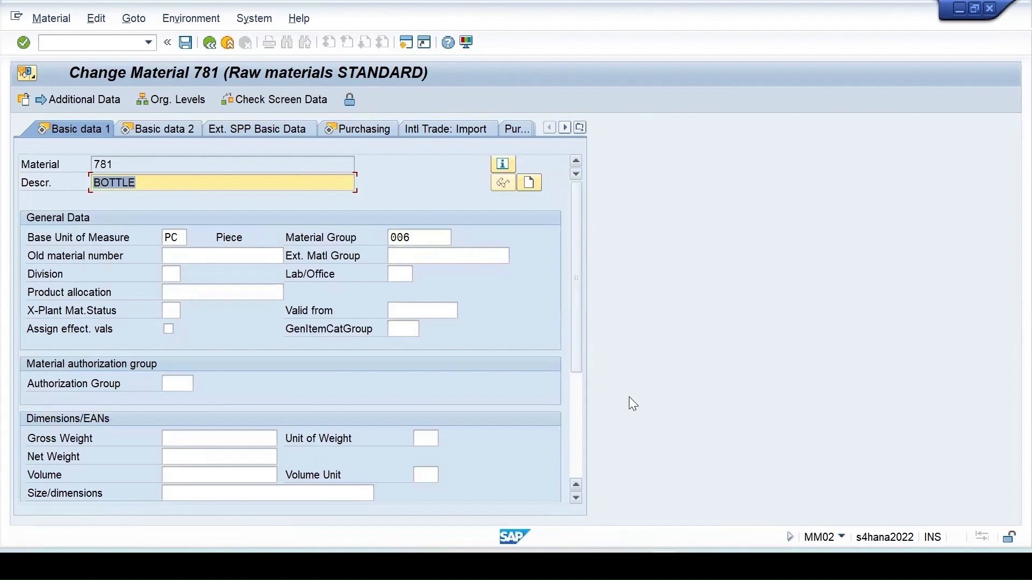
pyautogui.click(641, 395)
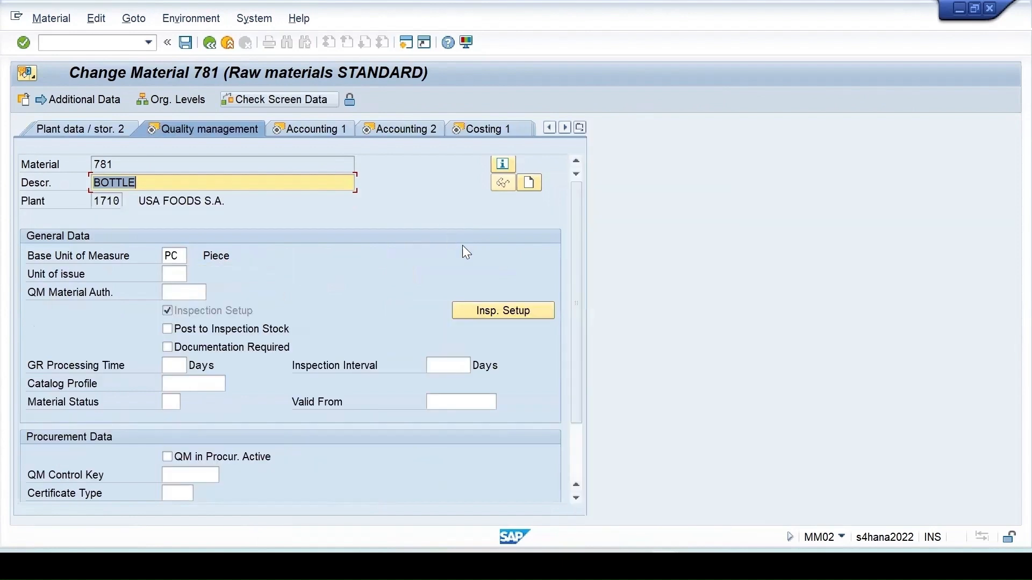
pyautogui.click(494, 322)
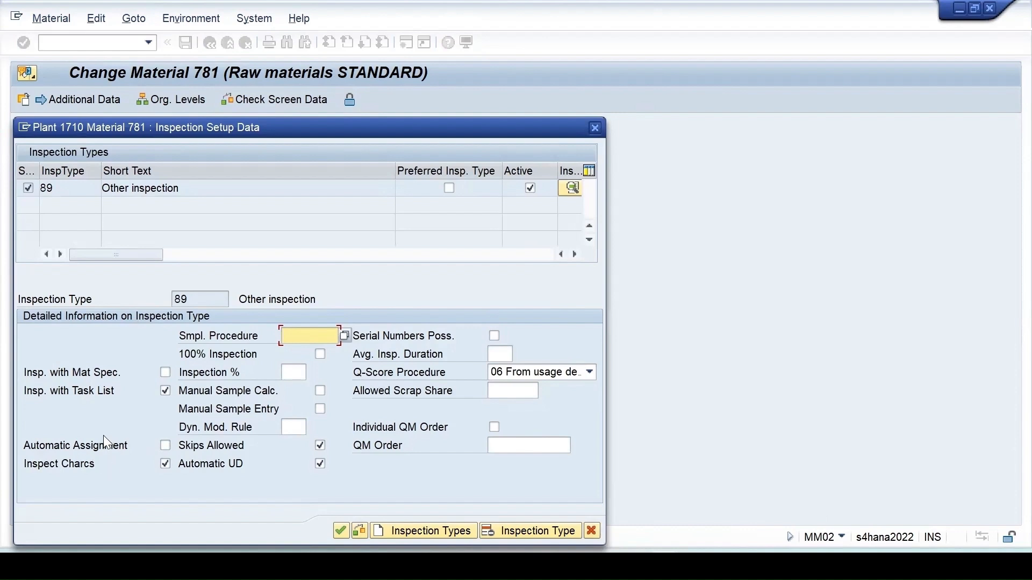
pyautogui.click(165, 446)
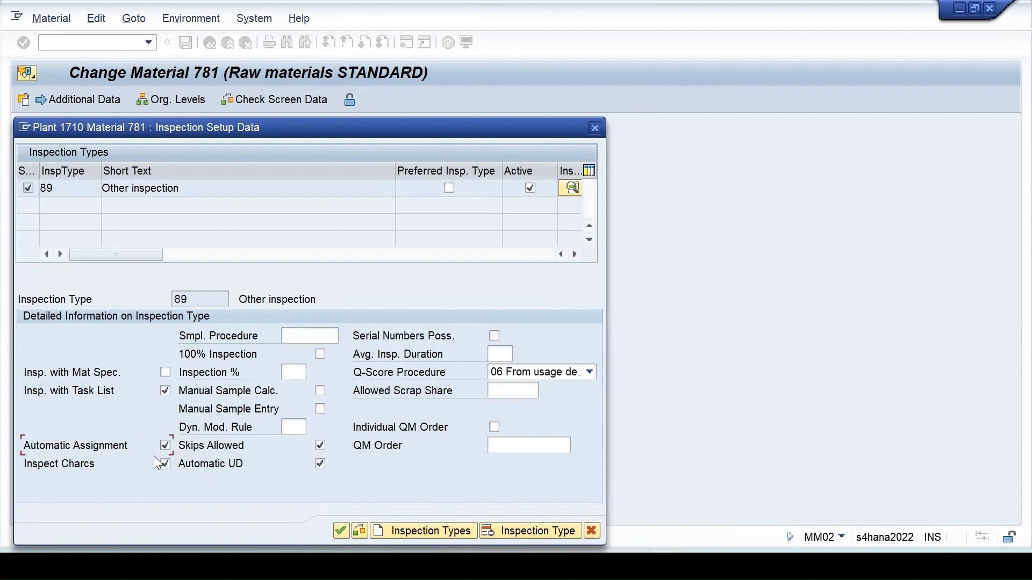
pyautogui.click(340, 531)
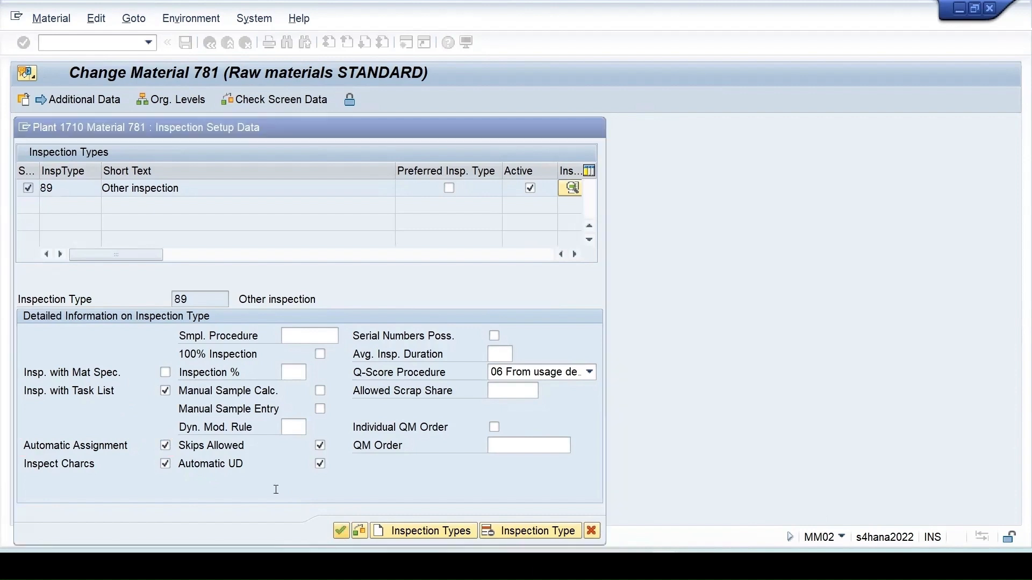
pyautogui.click(186, 43)
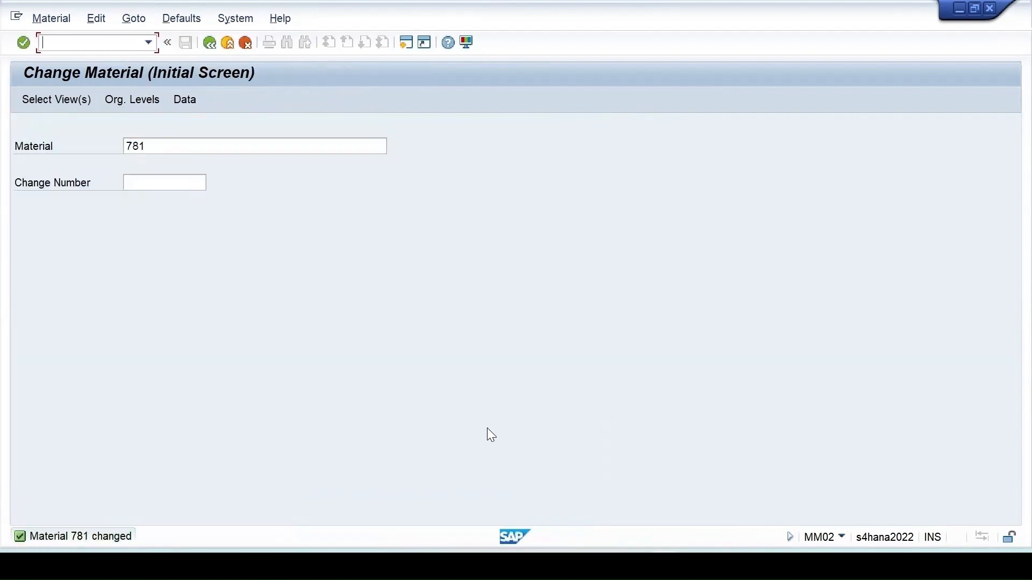
pyautogui.click(666, 566)
pyautogui.click(673, 528)
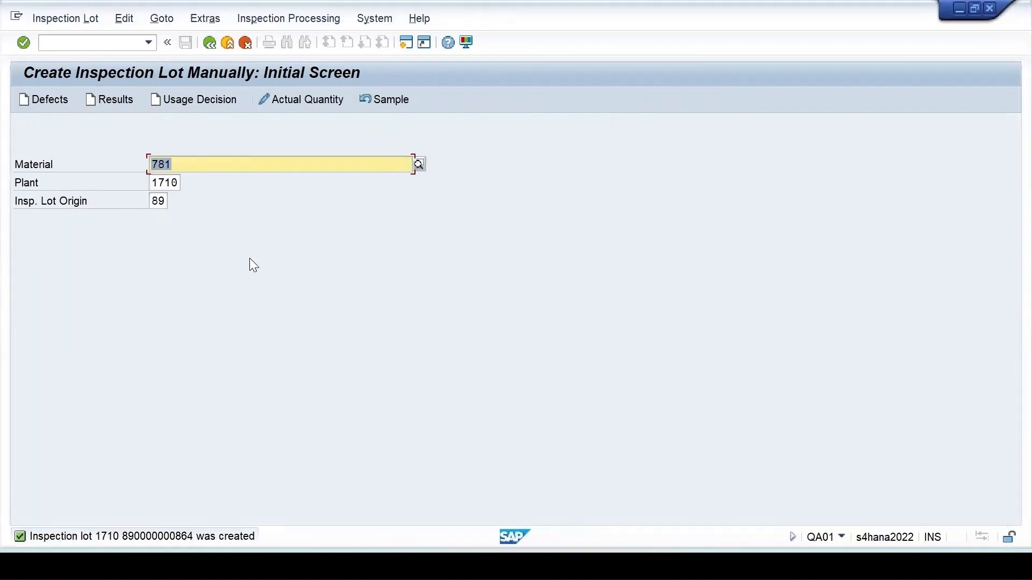
pyautogui.press('Return')
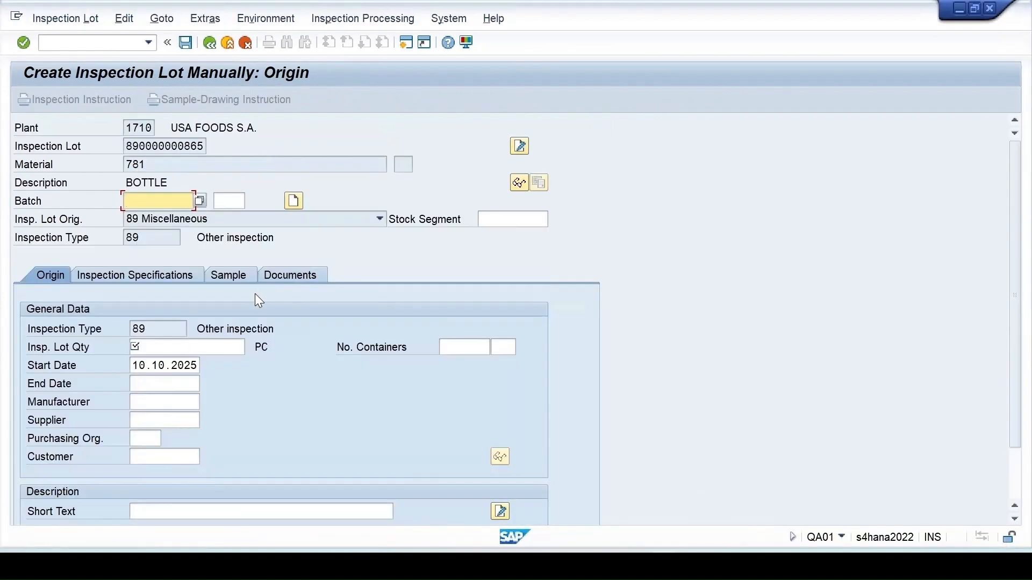
pyautogui.click(221, 346)
pyautogui.write('10')
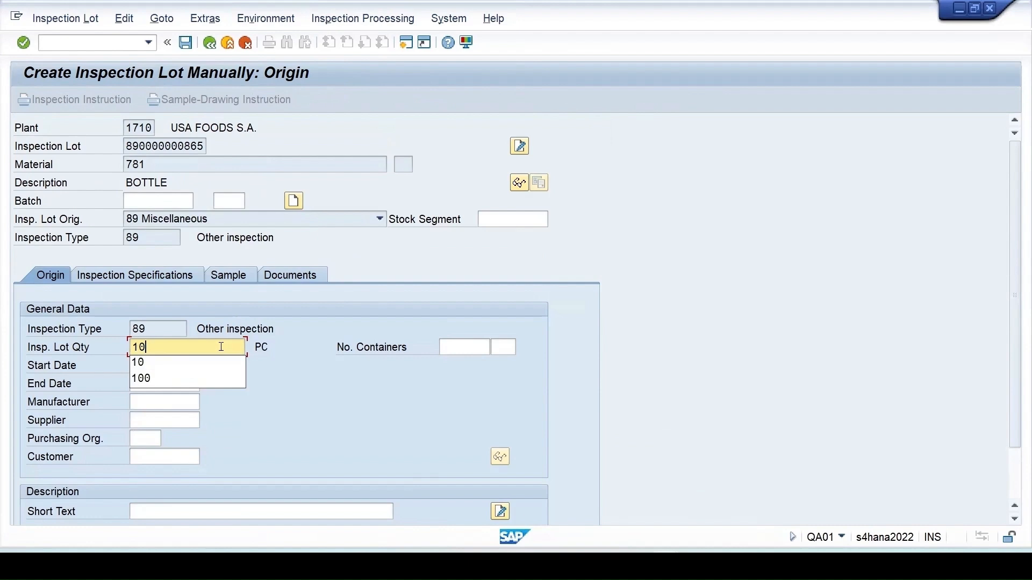
pyautogui.press('Return')
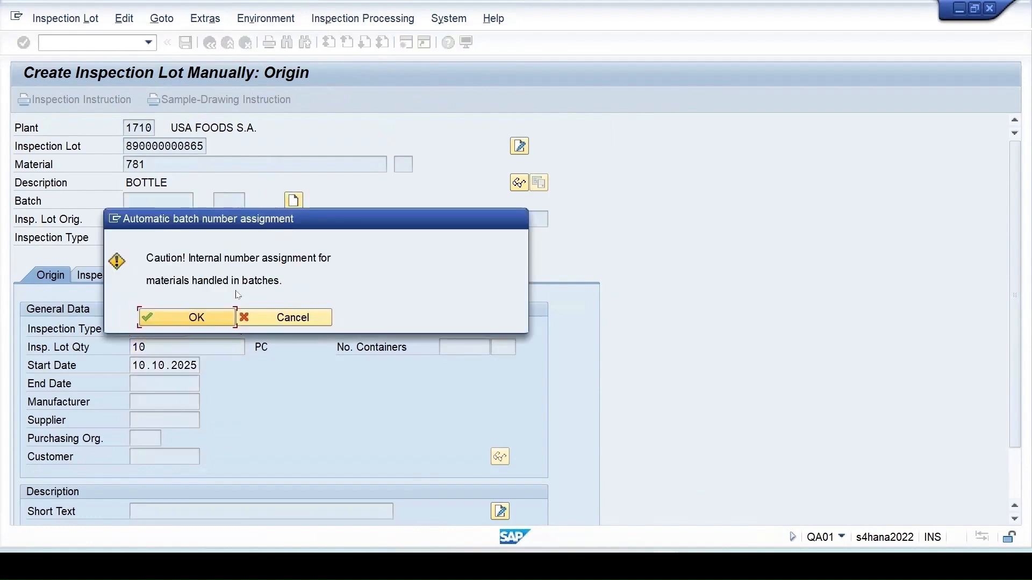
pyautogui.click(225, 320)
pyautogui.click(186, 42)
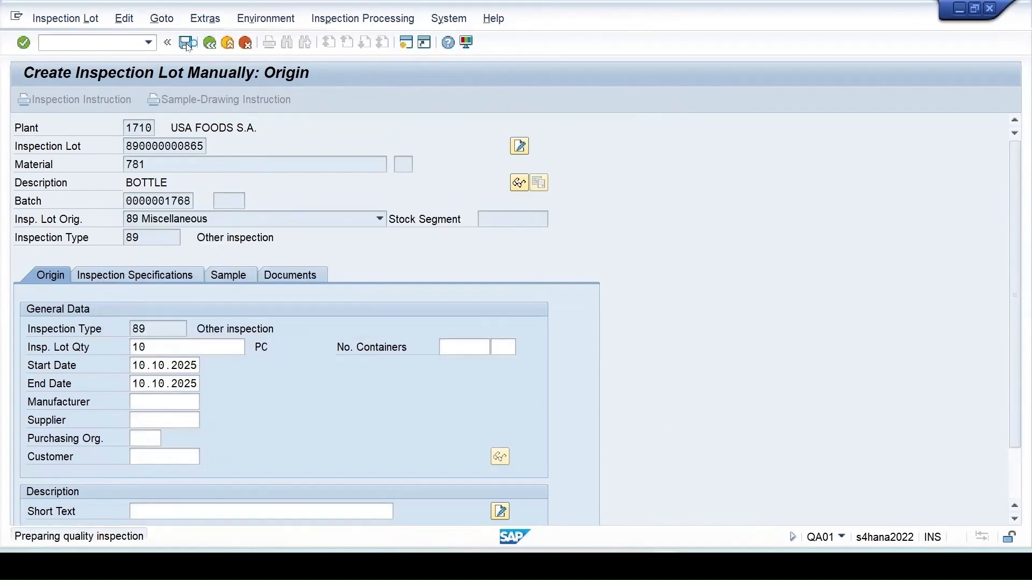
pyautogui.click(665, 567)
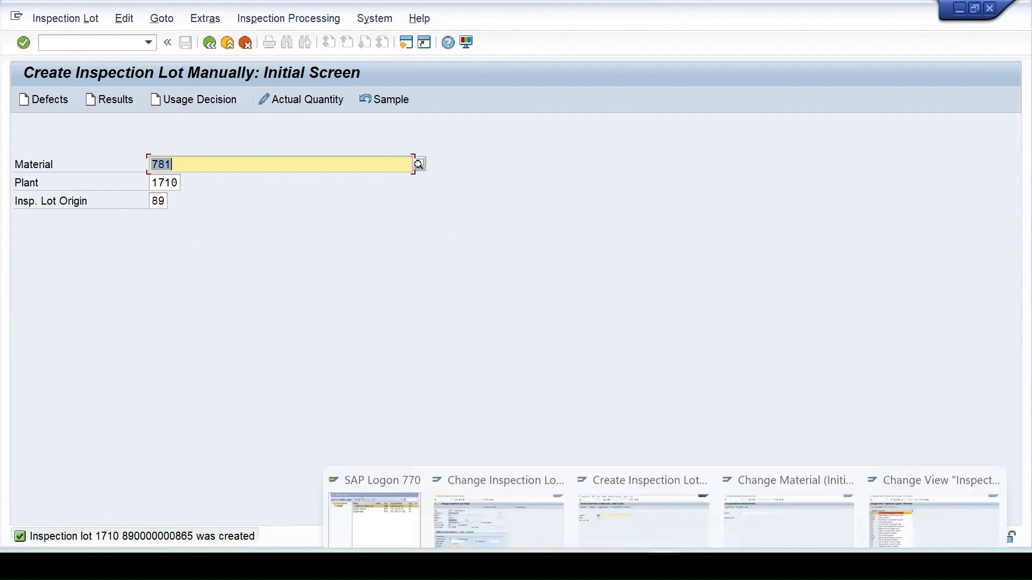
pyautogui.click(542, 518)
pyautogui.click(209, 42)
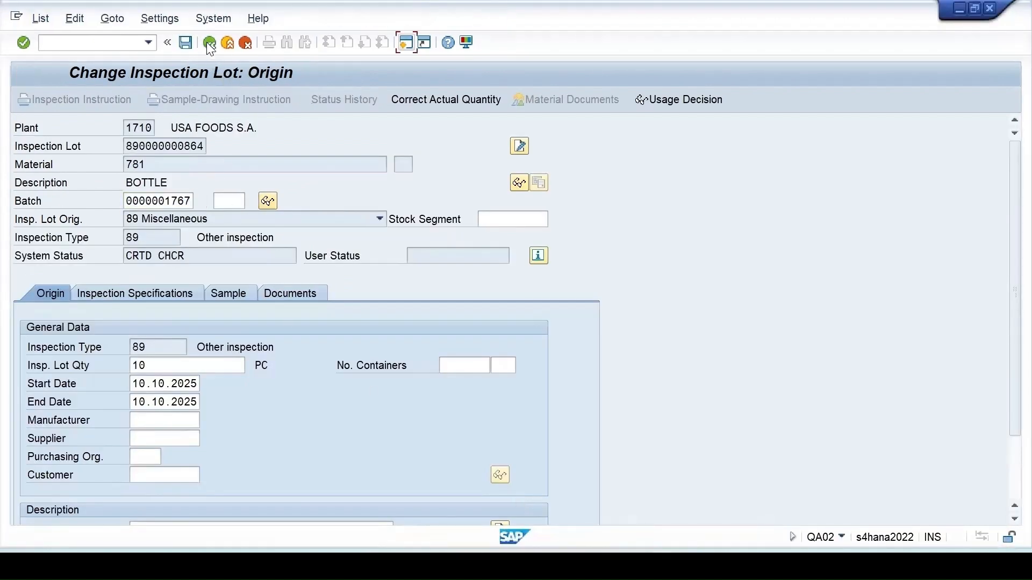
pyautogui.click(39, 102)
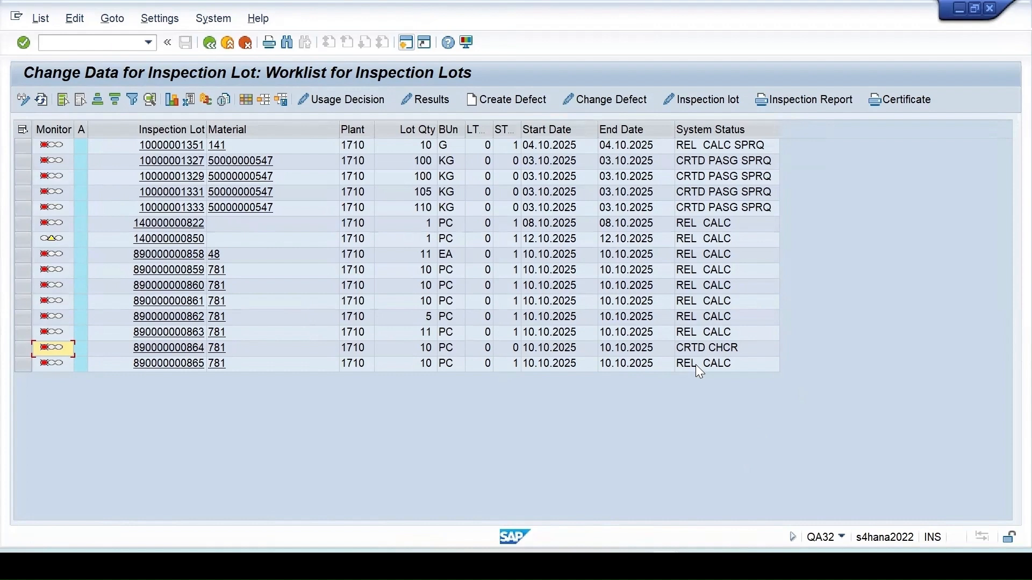
pyautogui.moveTo(761, 551)
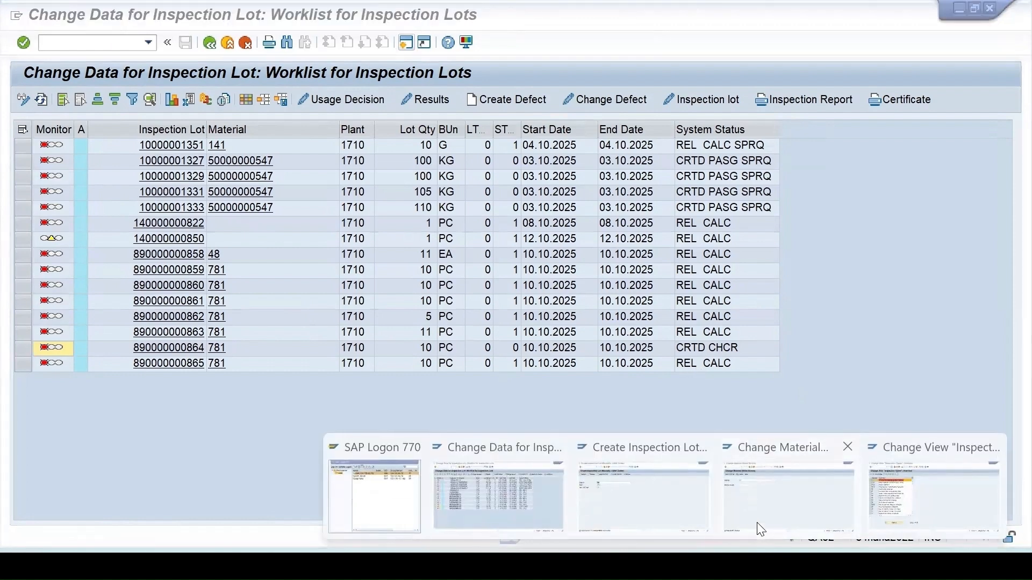
pyautogui.click(761, 529)
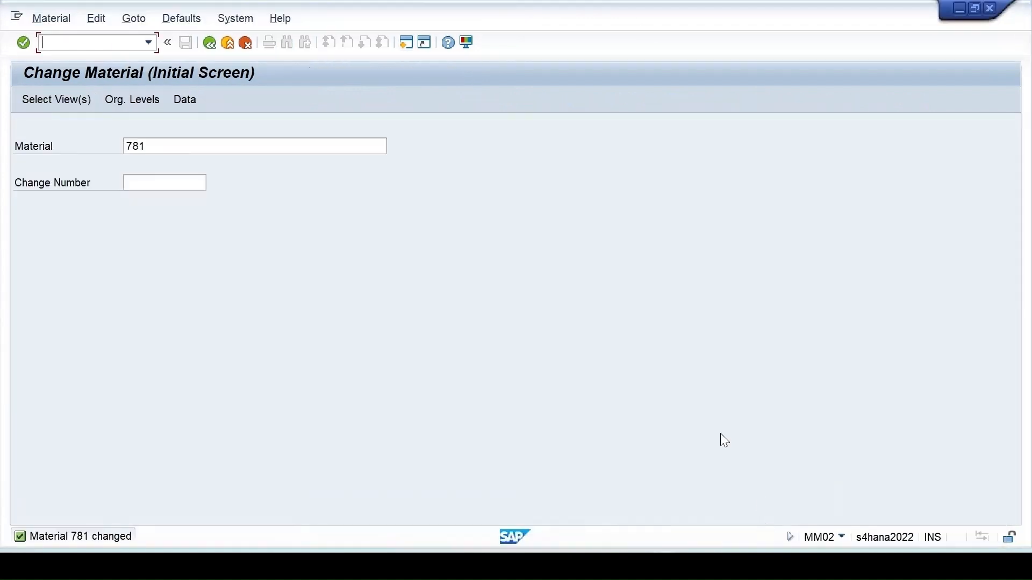
# - Open material 781 in MM02 on its Quality management view
pyautogui.click(160, 141)
pyautogui.press('Return')
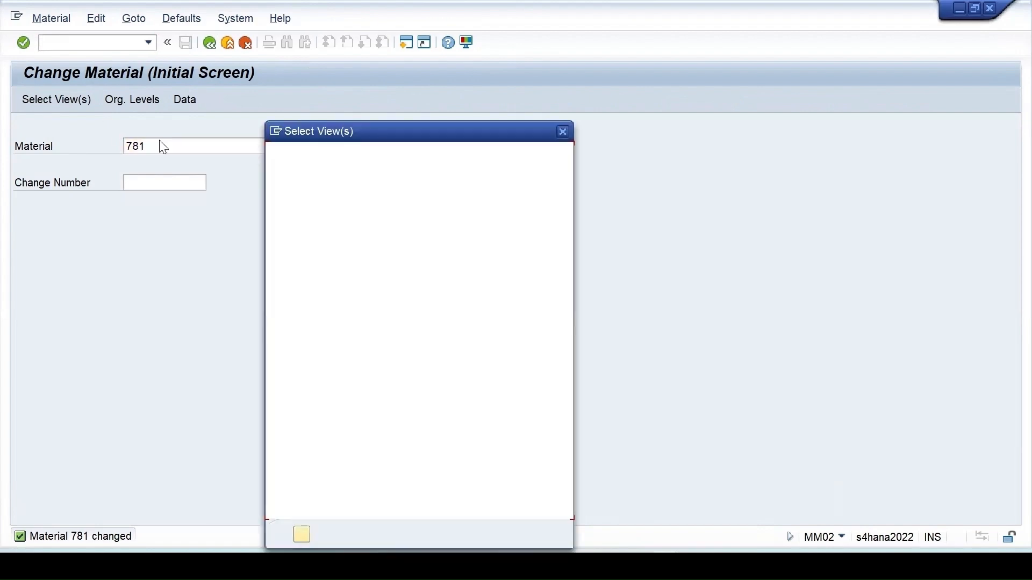
pyautogui.press('Return')
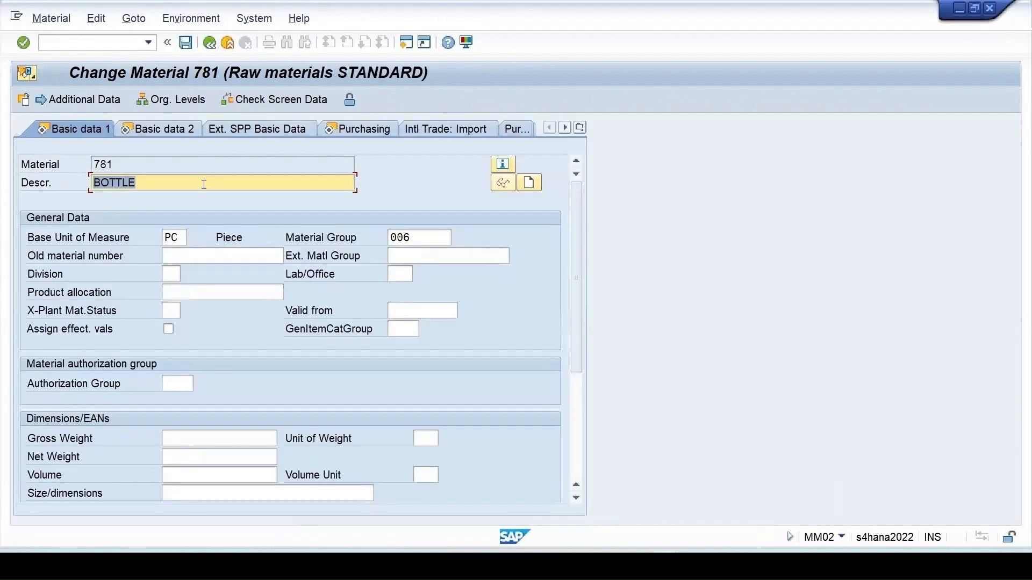
pyautogui.click(580, 128)
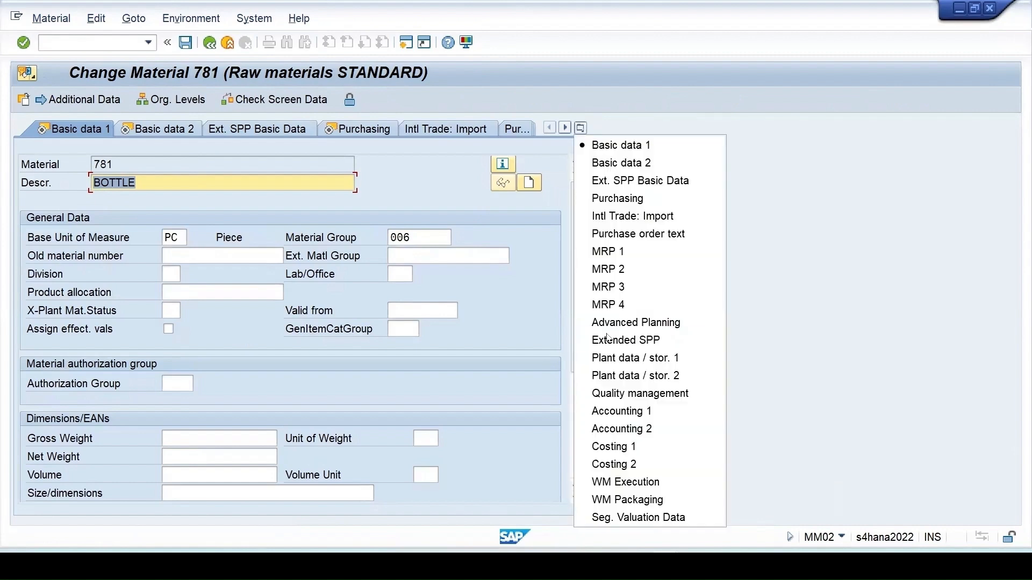
pyautogui.click(625, 394)
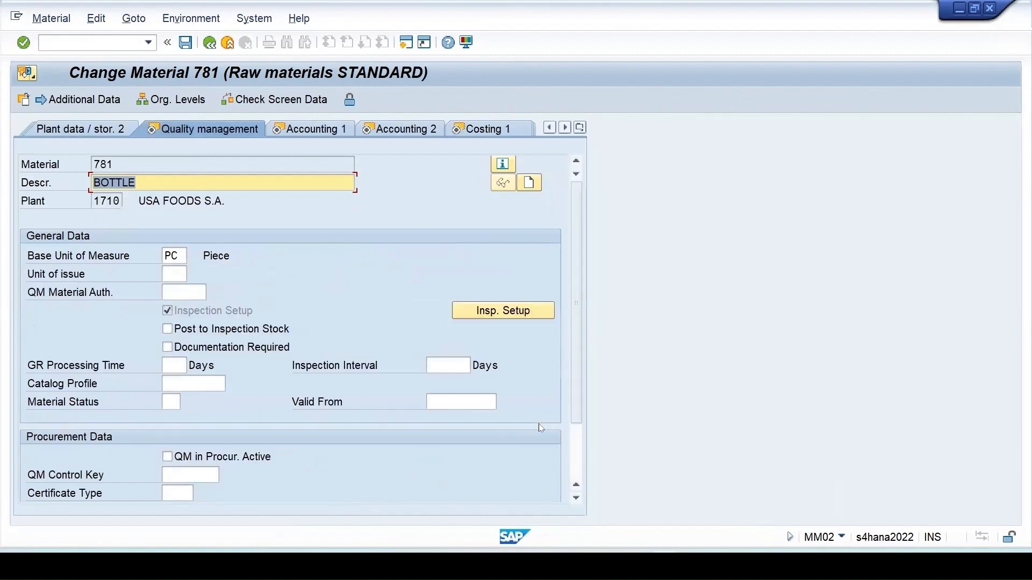
# - Enable Insp. with Mat Spec. for inspection type 89, accept the warning, and save material 781
pyautogui.click(511, 307)
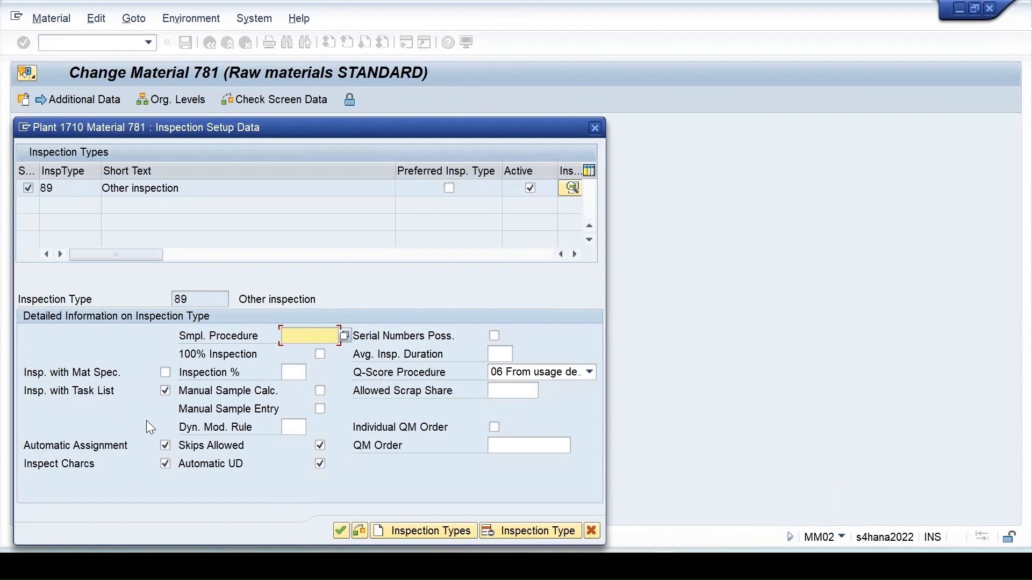
pyautogui.click(165, 372)
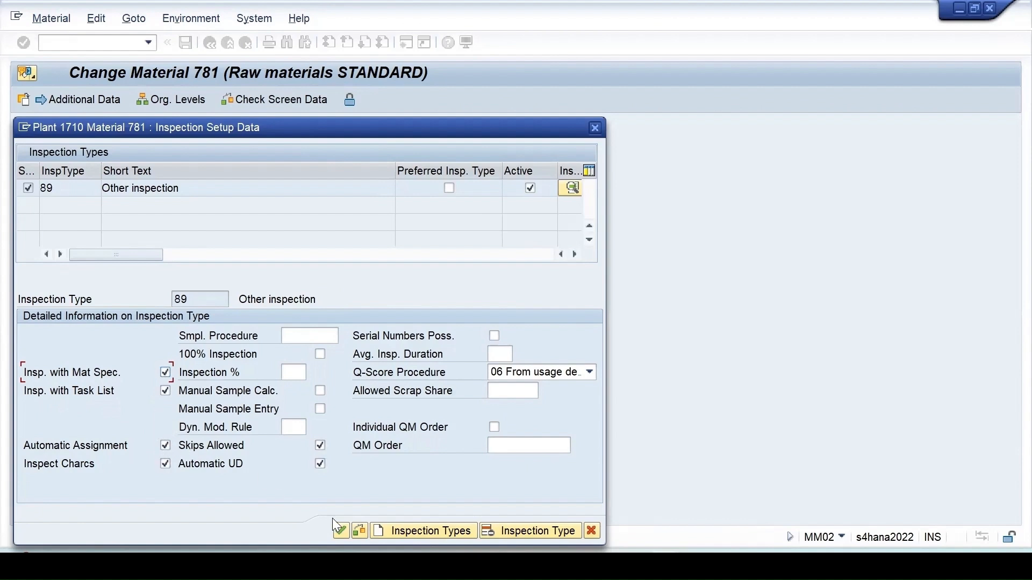
pyautogui.click(341, 529)
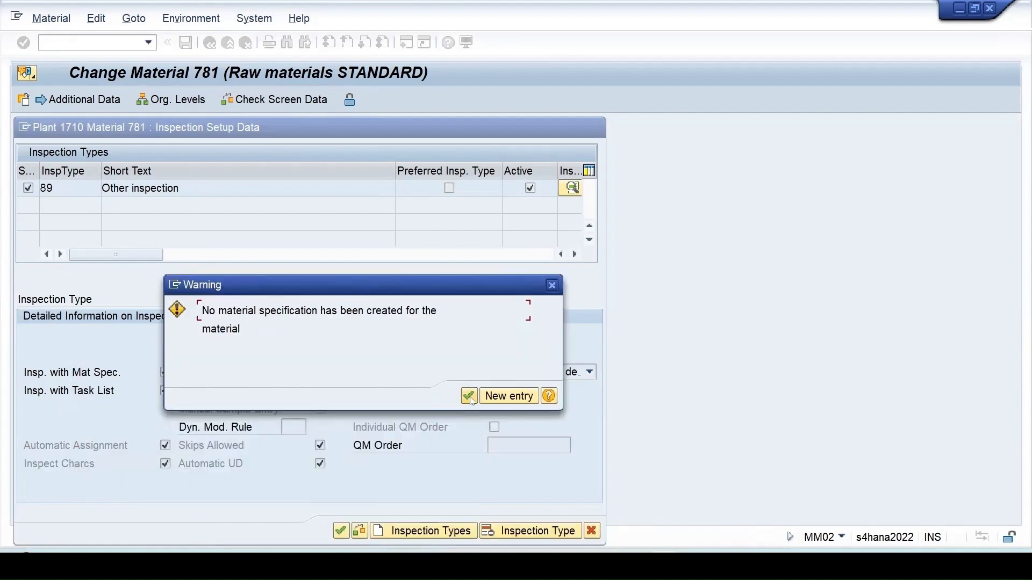
pyautogui.click(469, 396)
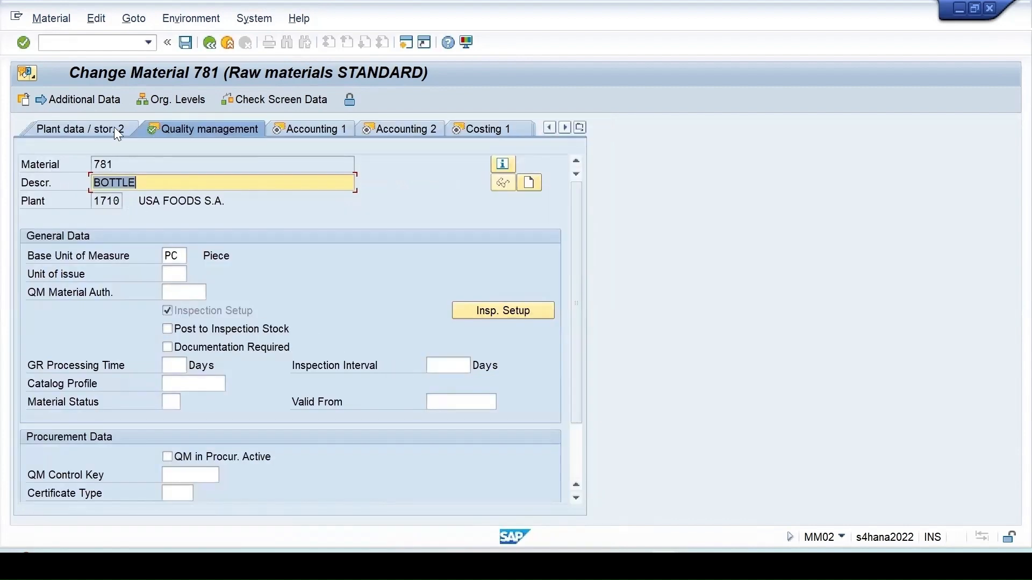
pyautogui.click(186, 42)
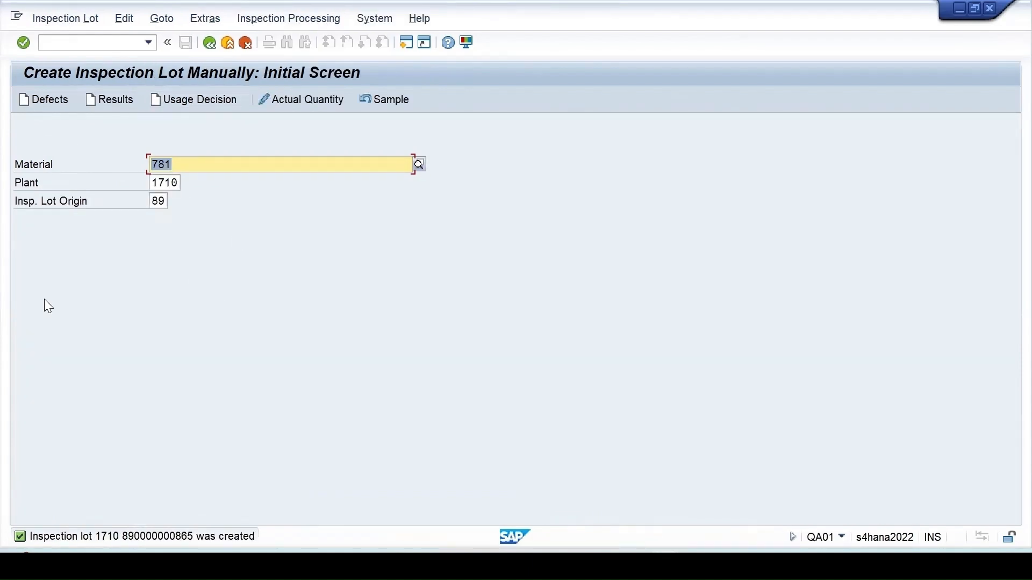
pyautogui.press('Return')
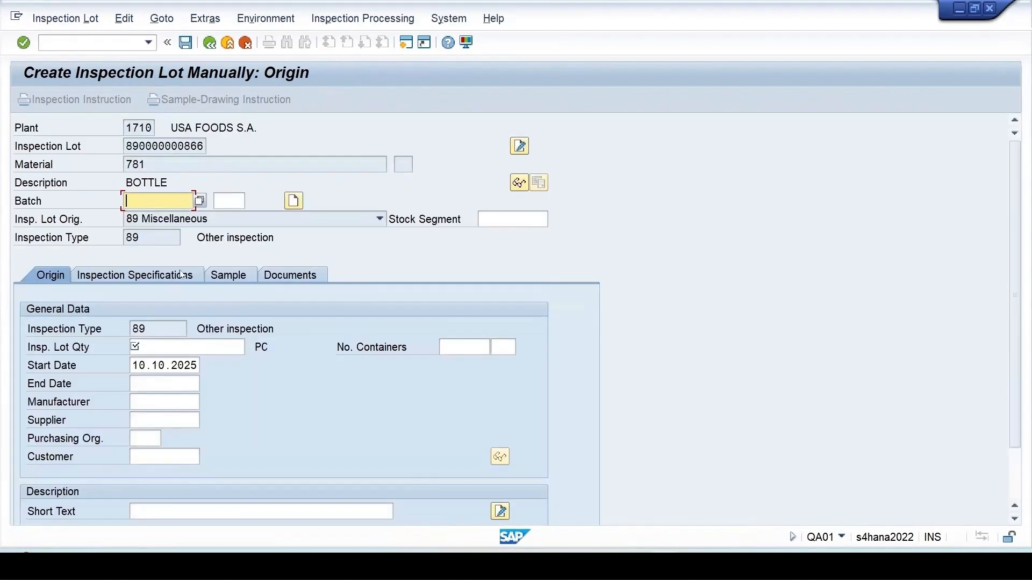
pyautogui.click(180, 347)
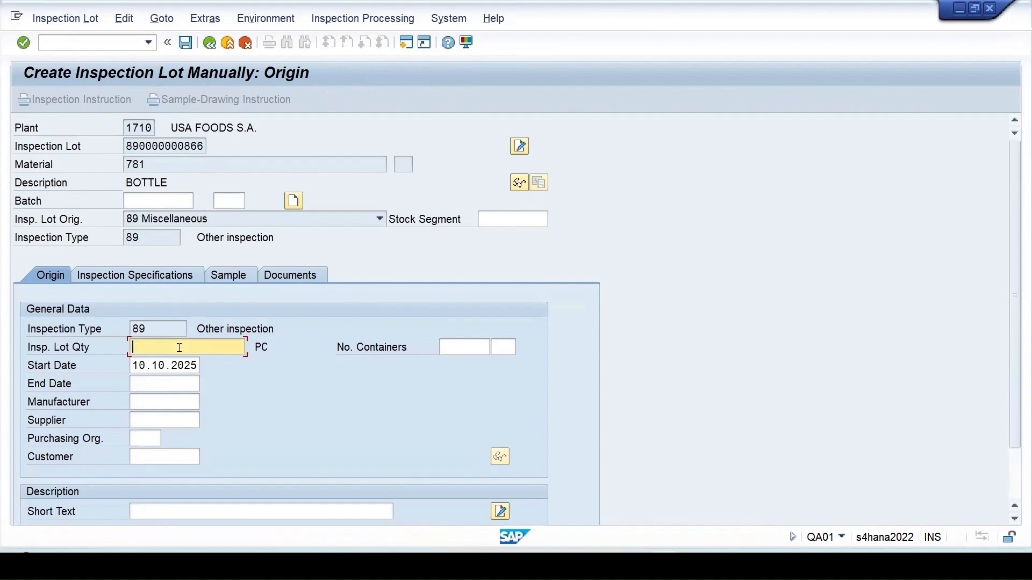
pyautogui.write('10')
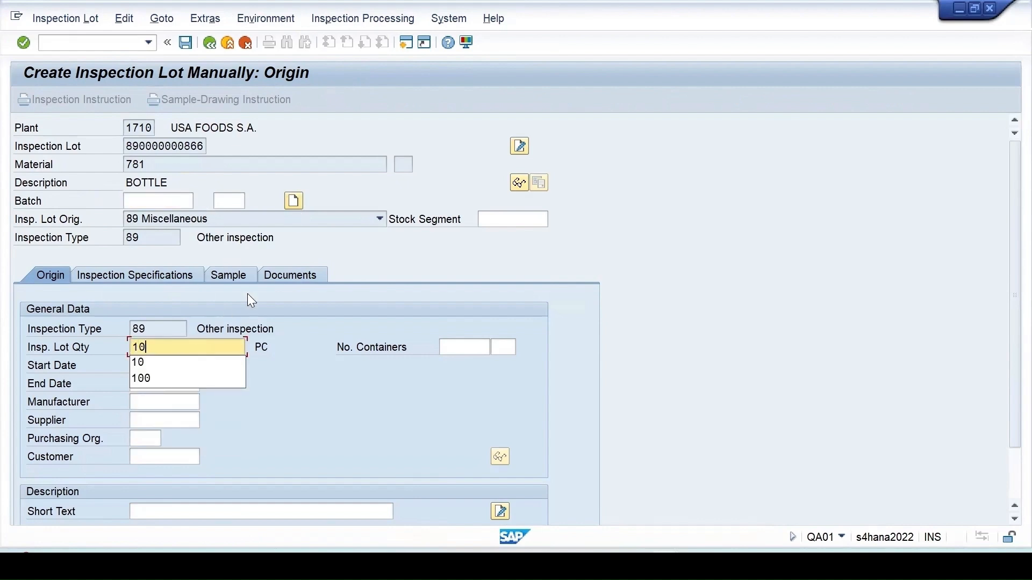
pyautogui.press('Return')
pyautogui.click(293, 201)
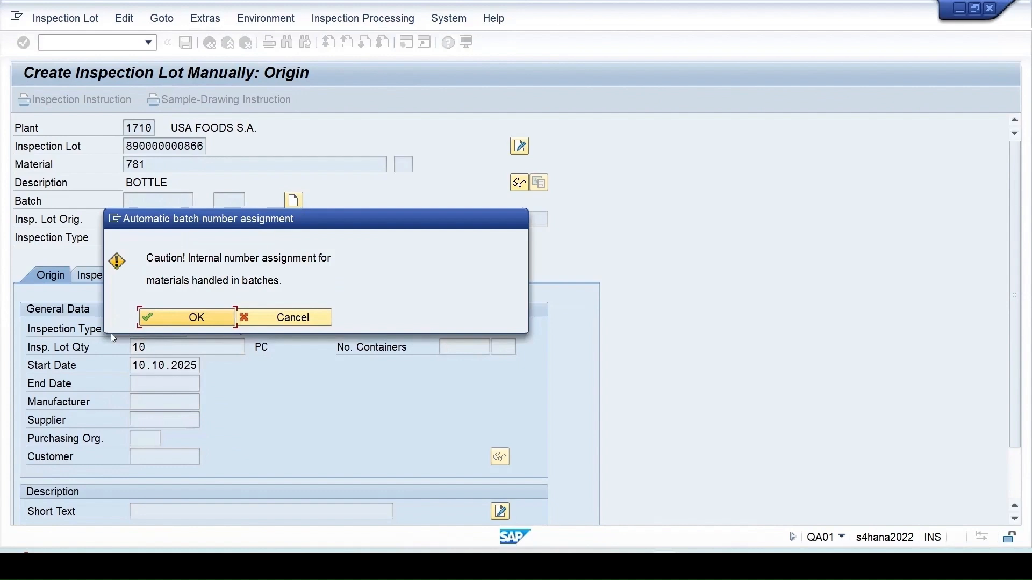
pyautogui.click(181, 322)
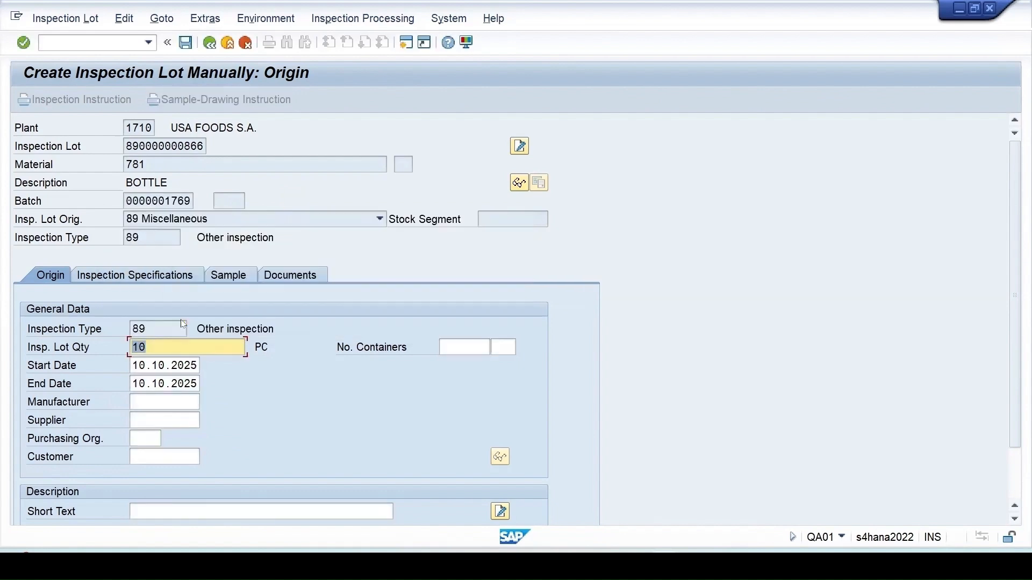
pyautogui.click(186, 41)
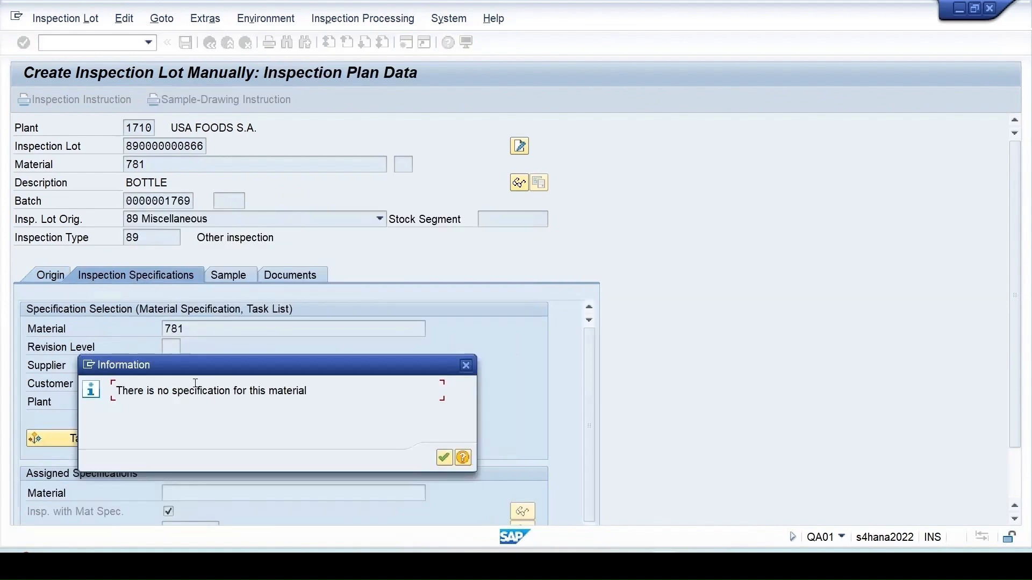
pyautogui.moveTo(193, 370); pyautogui.dragTo(354, 323)
pyautogui.moveTo(275, 344); pyautogui.dragTo(484, 351)
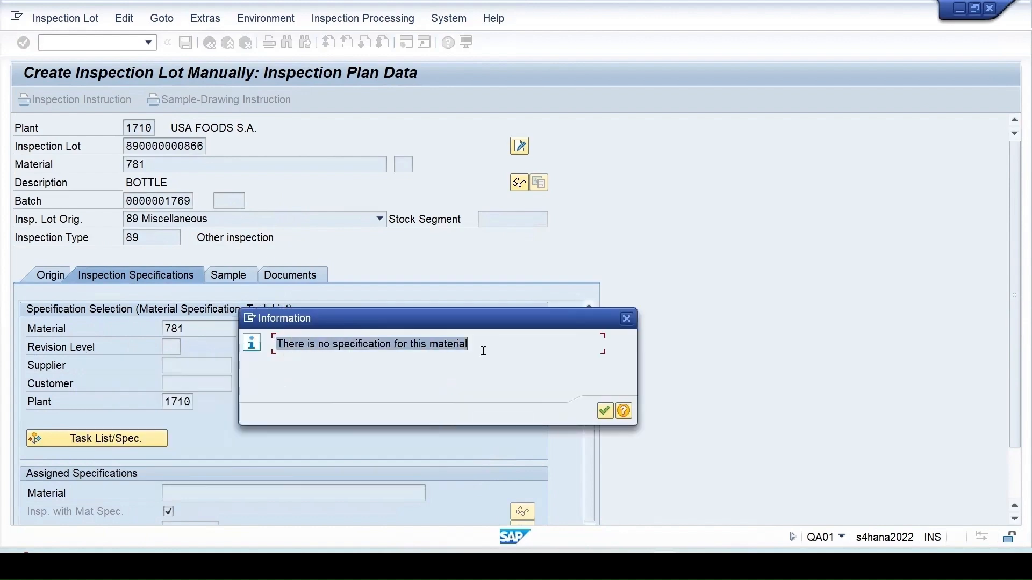
pyautogui.click(604, 411)
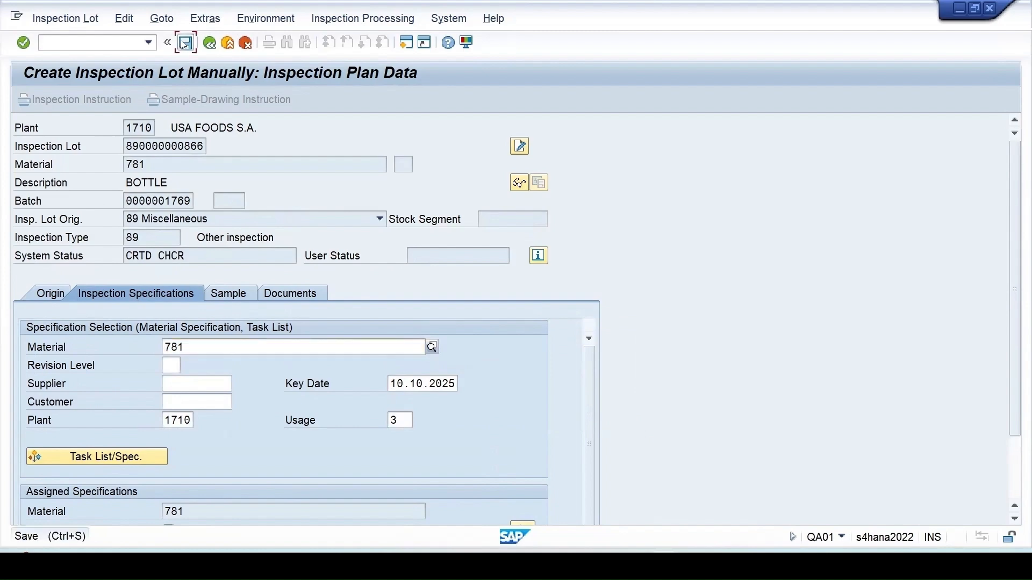
pyautogui.click(185, 43)
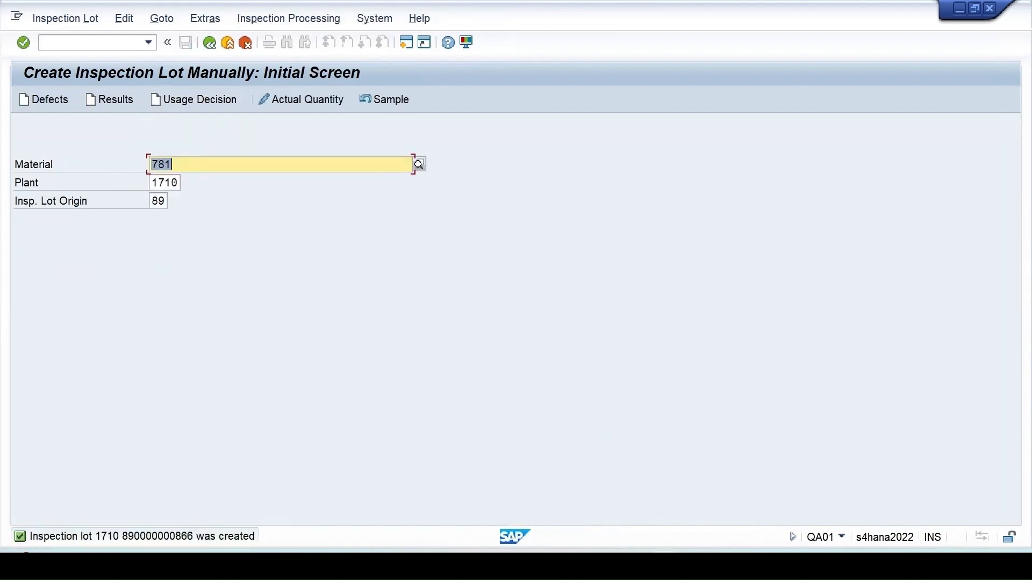
pyautogui.click(664, 566)
pyautogui.click(539, 521)
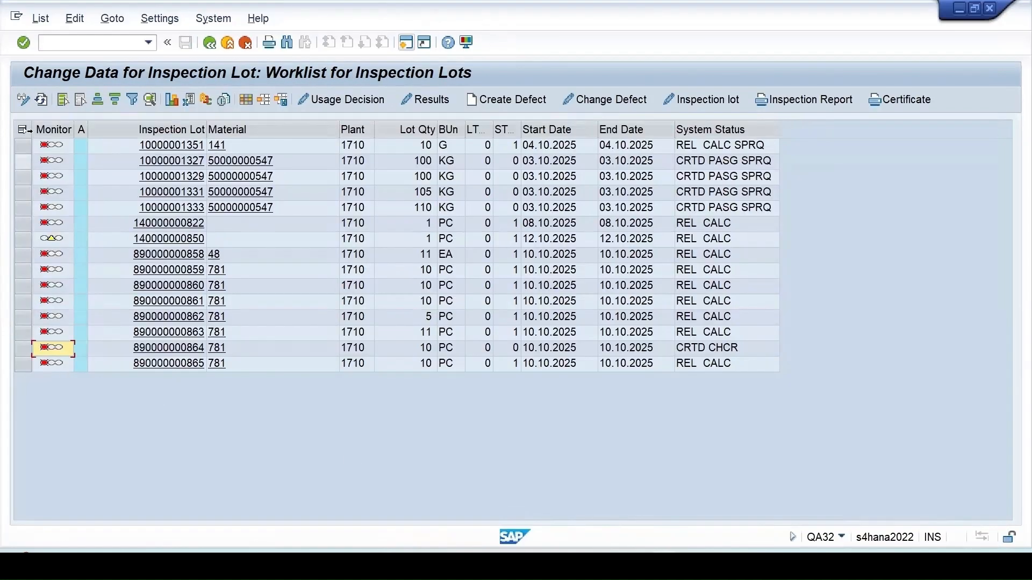
pyautogui.click(43, 100)
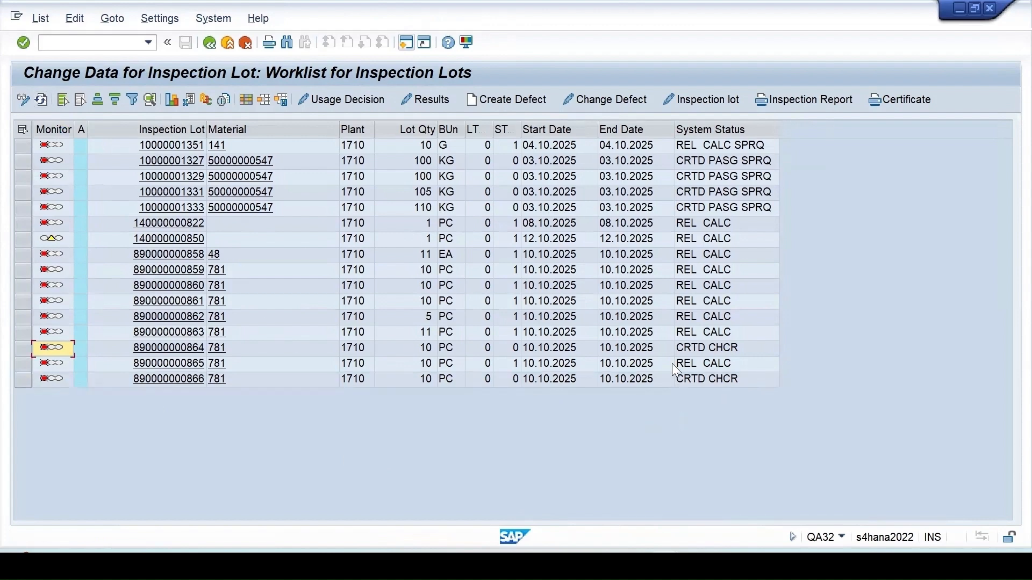
pyautogui.click(23, 380)
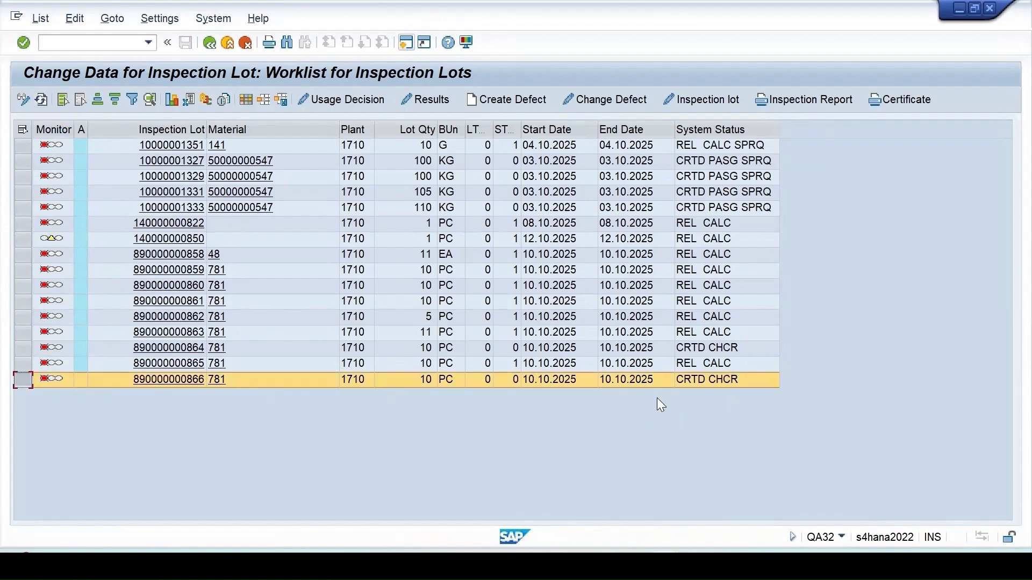
pyautogui.click(698, 99)
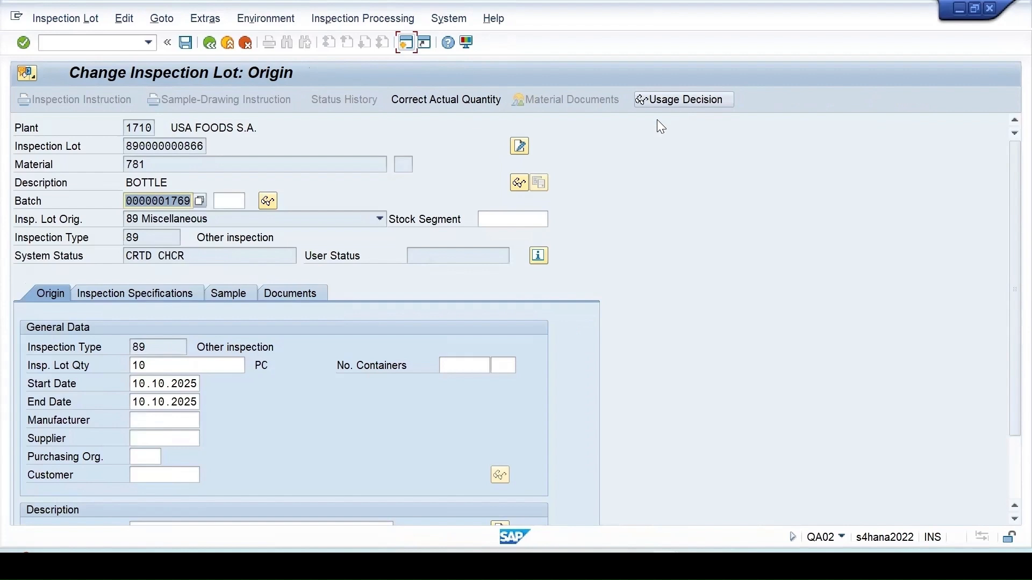
# - Display the lot's assigned plan group 189 and its inspection characteristics
pyautogui.click(162, 290)
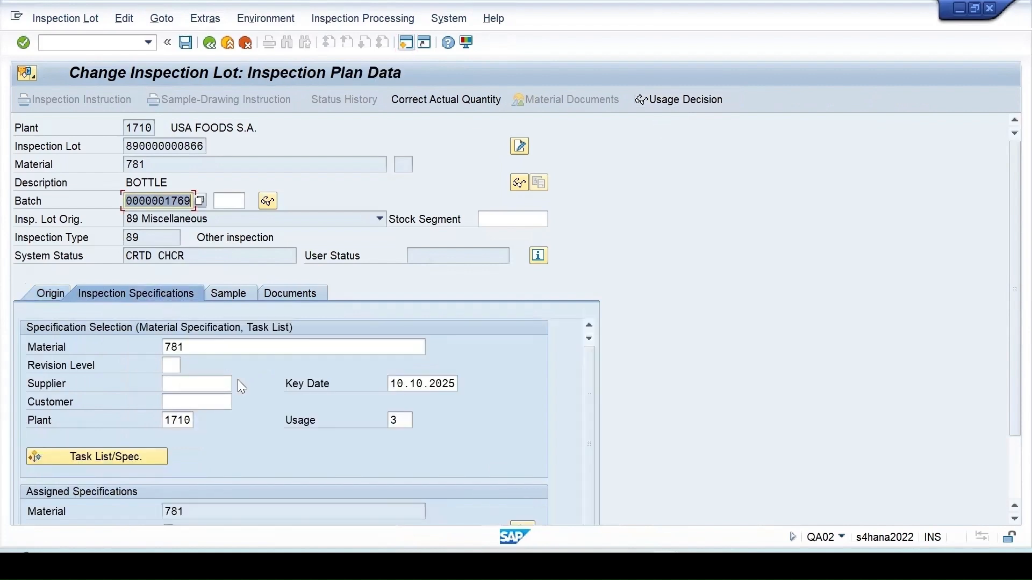
pyautogui.scroll(-3, 450, 390)
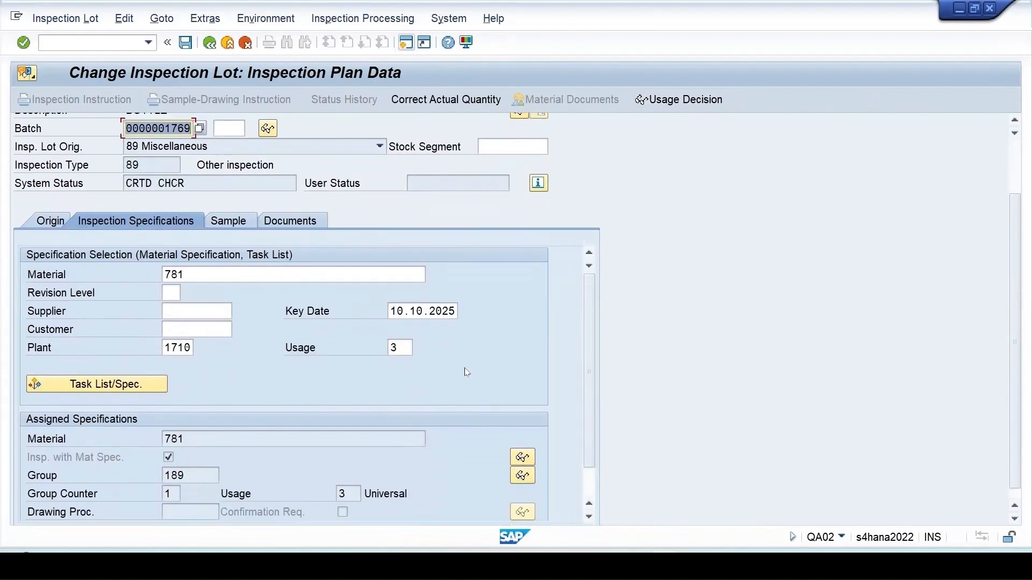
pyautogui.scroll(-1, 467, 372)
pyautogui.click(82, 174)
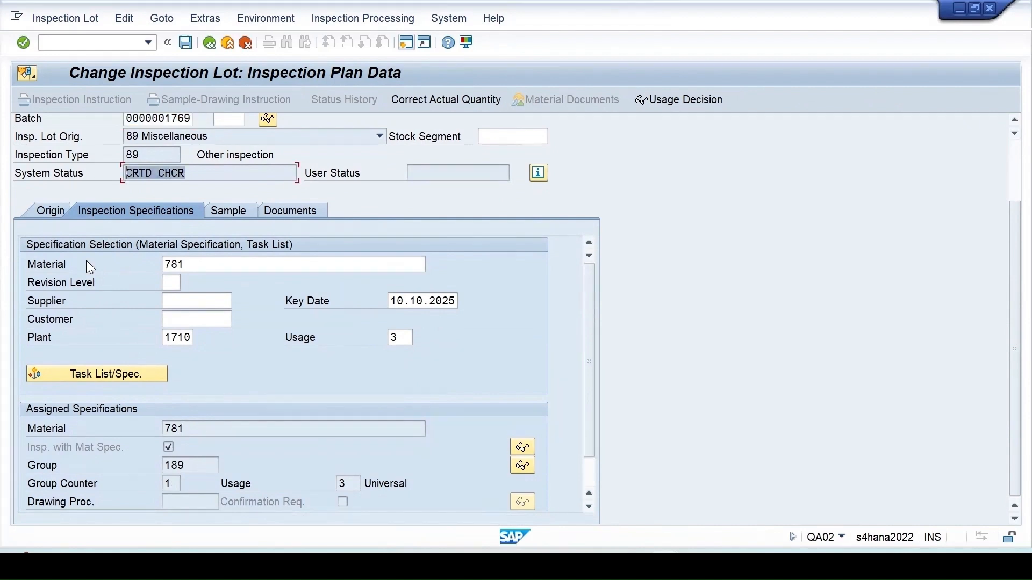
pyautogui.click(522, 465)
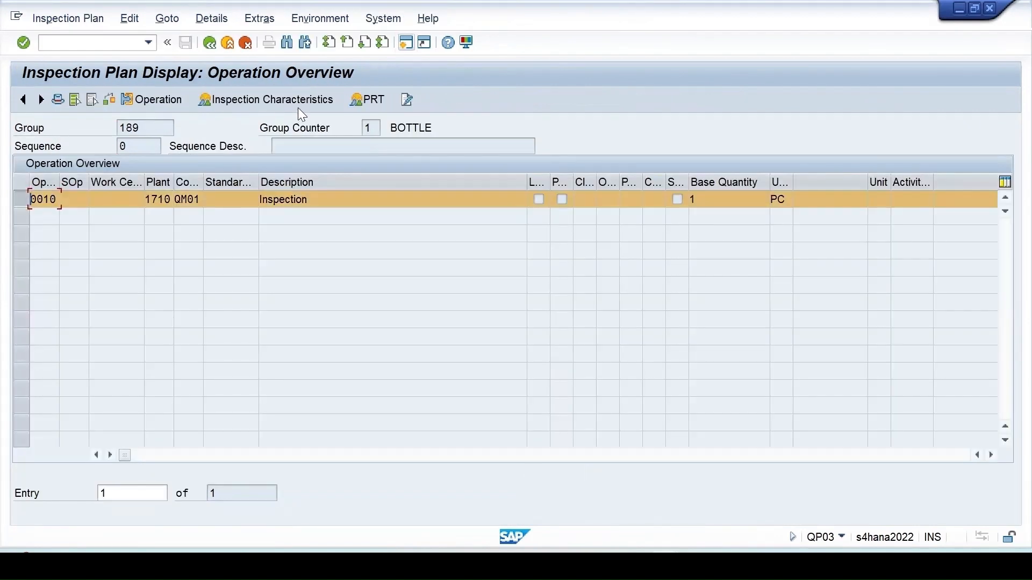
pyautogui.click(299, 107)
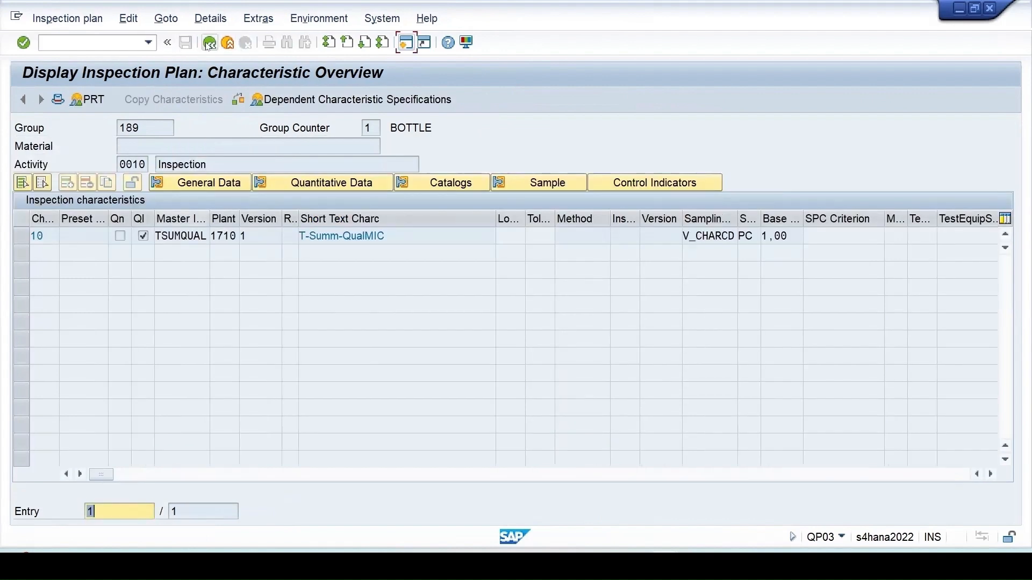
pyautogui.click(209, 43)
pyautogui.click(209, 43)
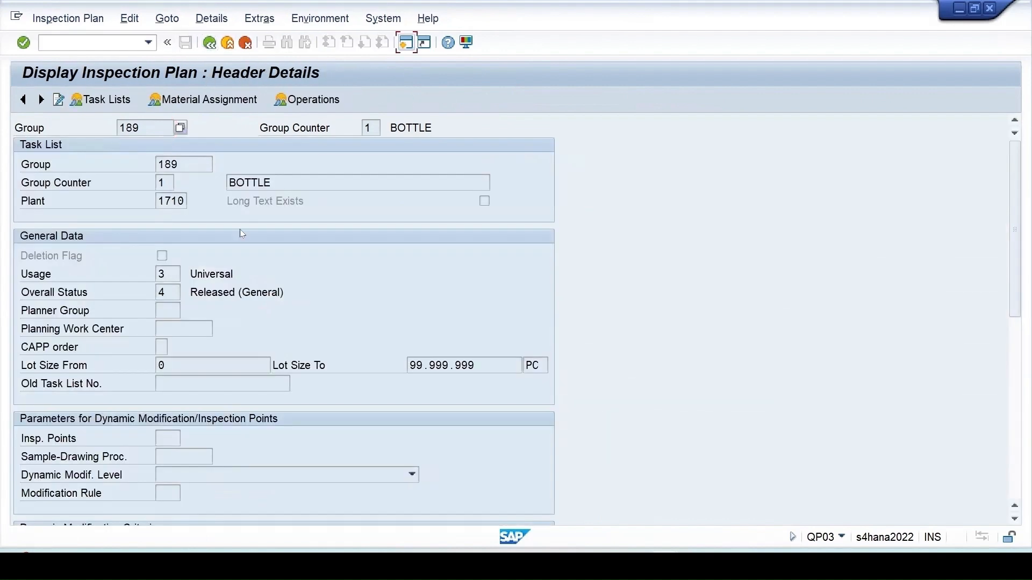
pyautogui.click(209, 43)
pyautogui.click(210, 42)
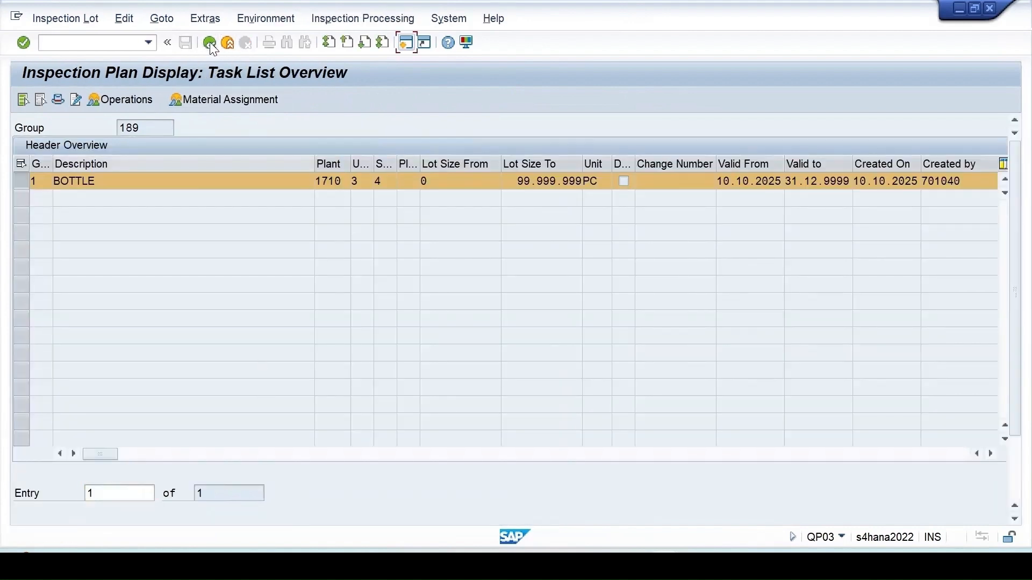
pyautogui.scroll(-3, 218, 342)
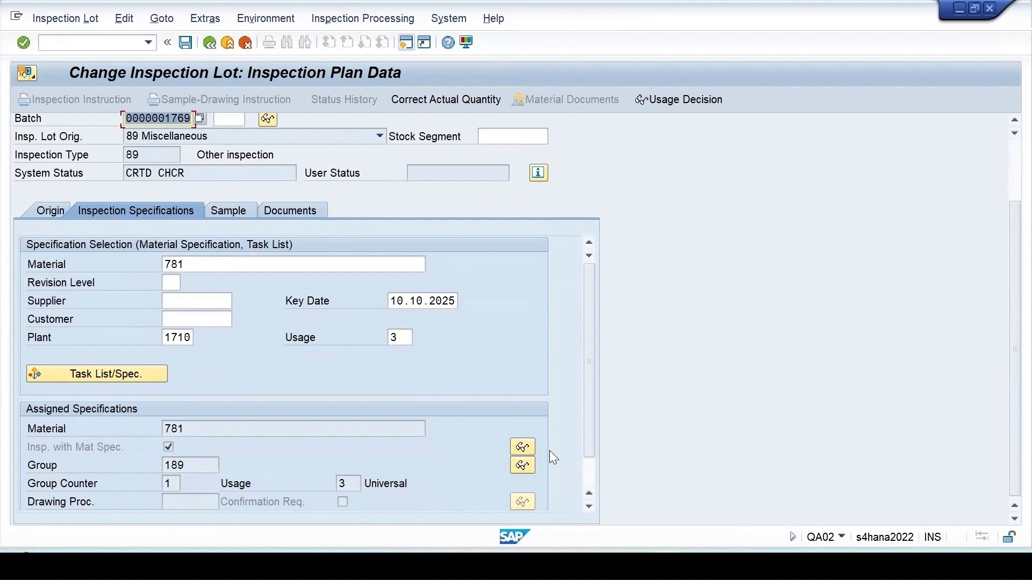
# - Look up the material specification for material 781, confirming none exists
pyautogui.click(524, 447)
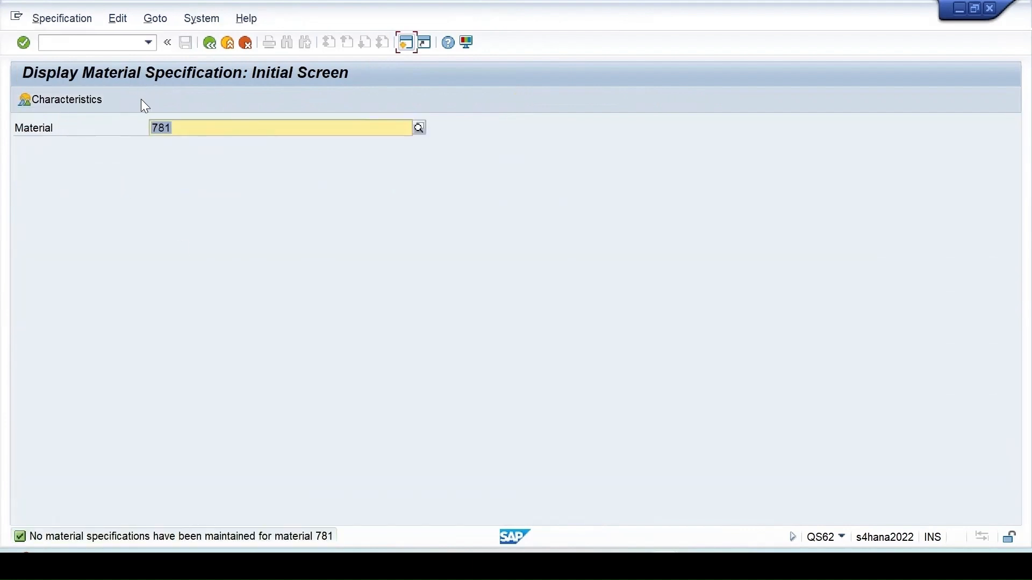
pyautogui.press('Return')
pyautogui.click(208, 43)
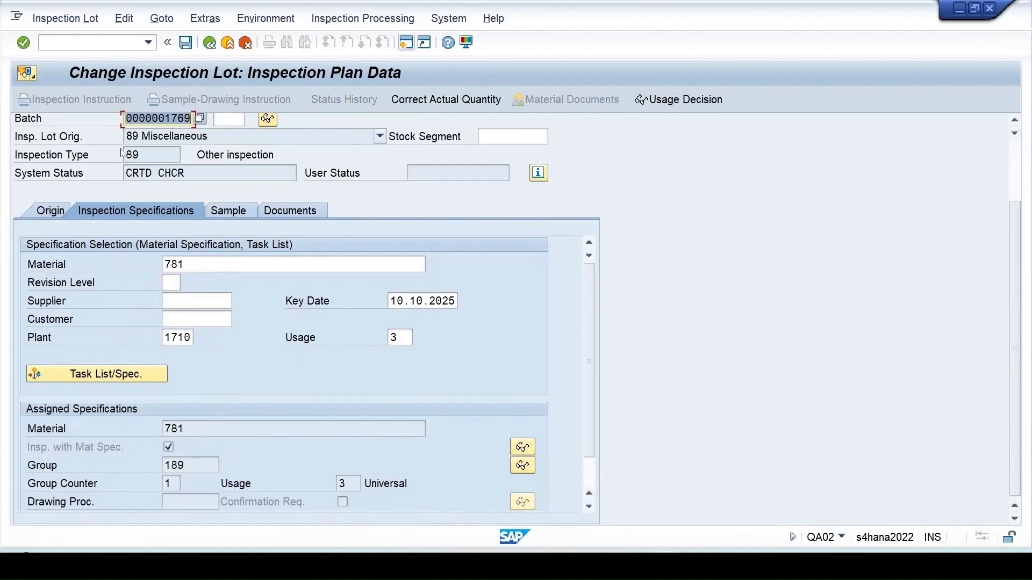
pyautogui.click(186, 44)
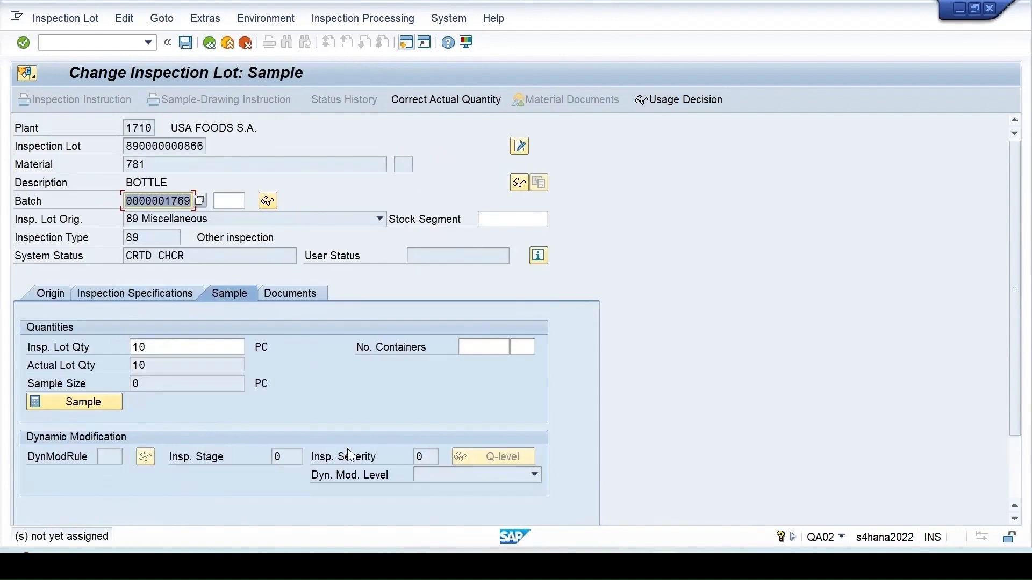
pyautogui.click(188, 45)
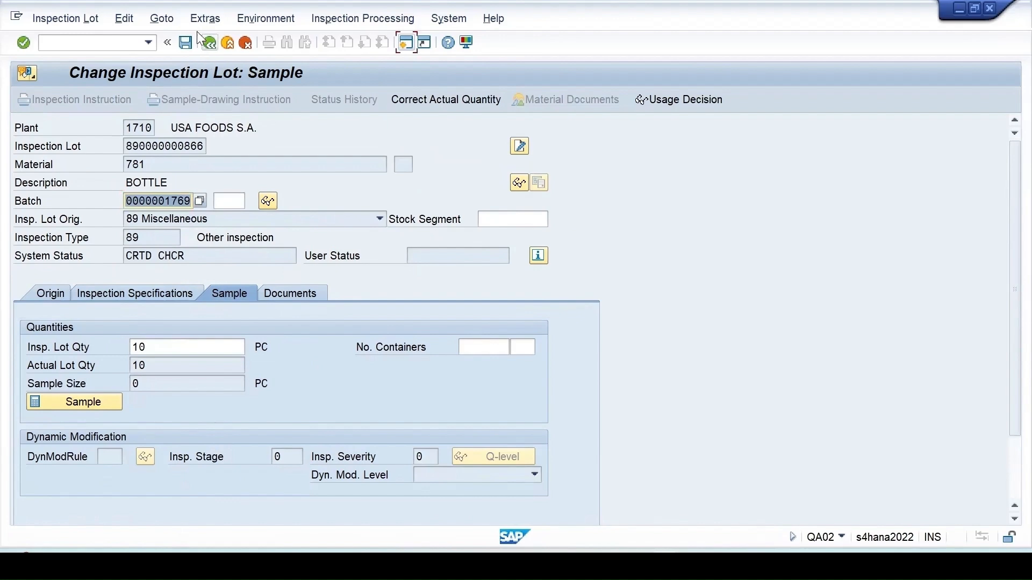
pyautogui.click(211, 43)
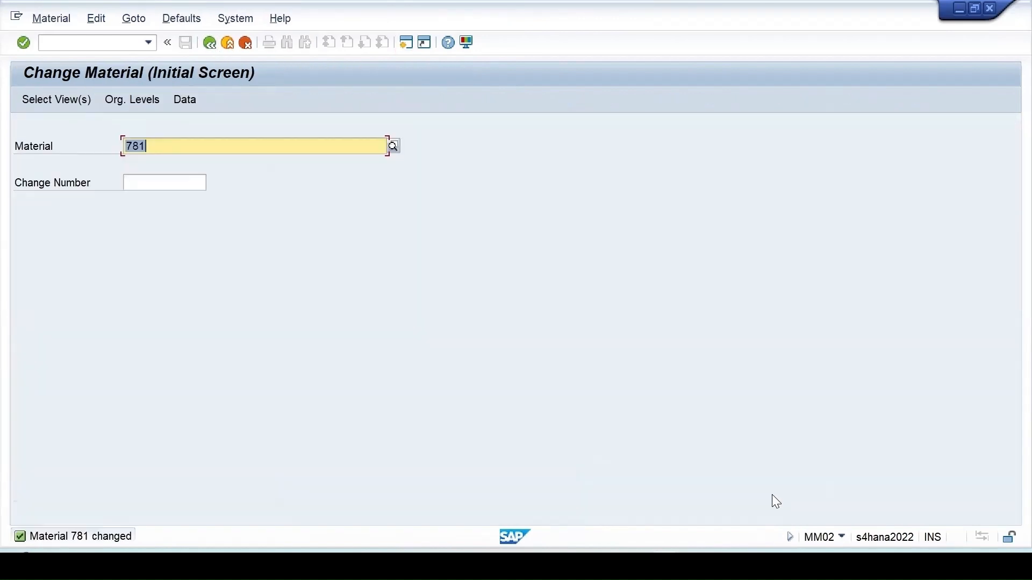
# - Open material 781's Quality management view in MM02 and show its inspection setup for plant 1710
pyautogui.press('Return')
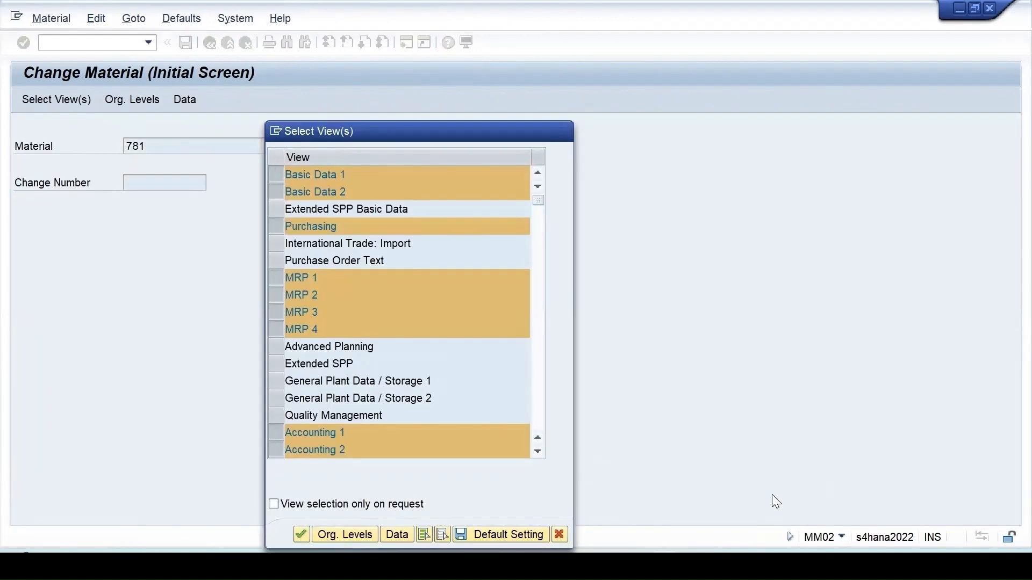
pyautogui.press('Return')
pyautogui.click(579, 128)
pyautogui.click(610, 393)
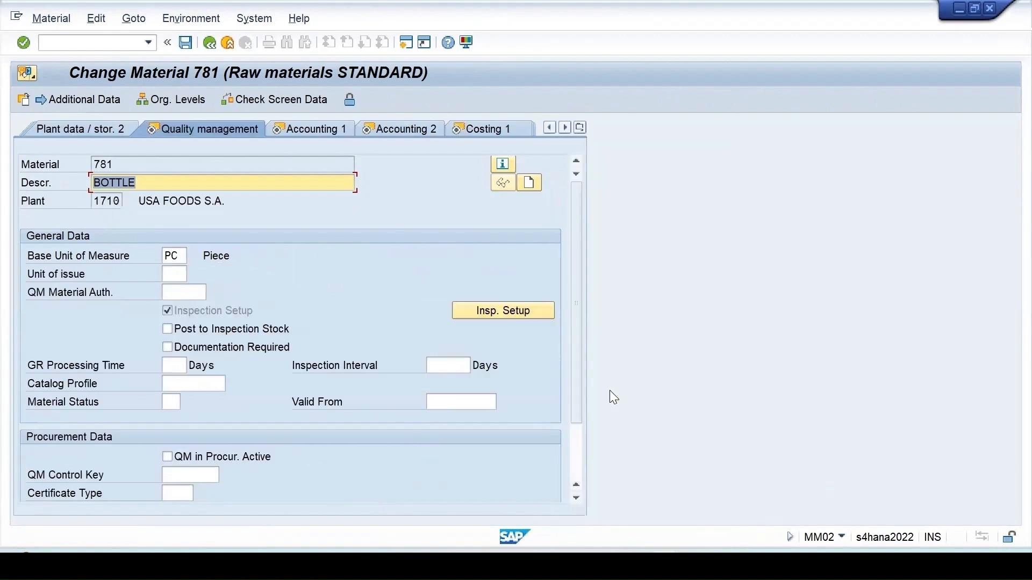
pyautogui.click(503, 310)
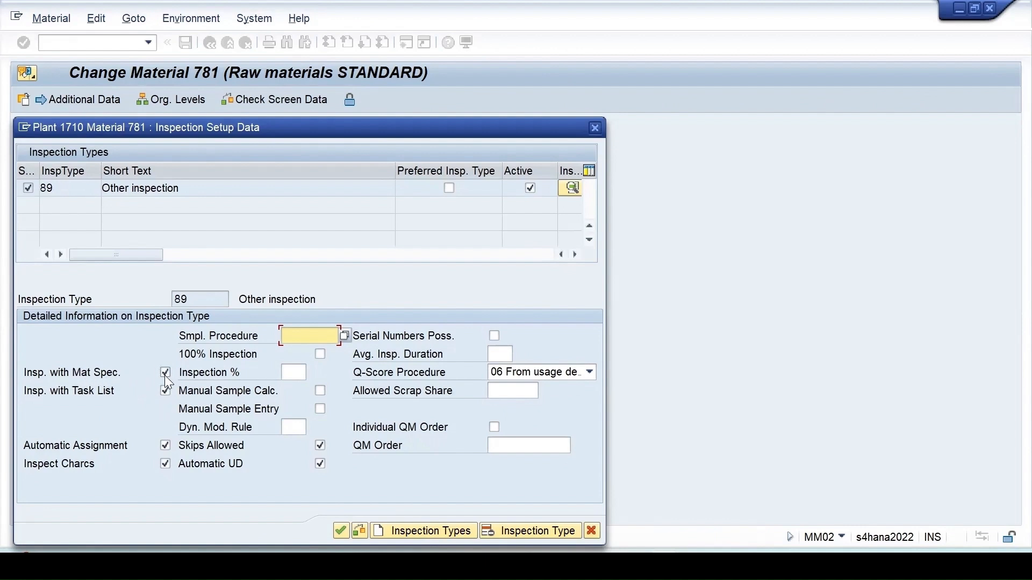
# - Confirm inspection type 89 setup, save material 781 on exit, and return to SAP Easy Access
pyautogui.click(339, 531)
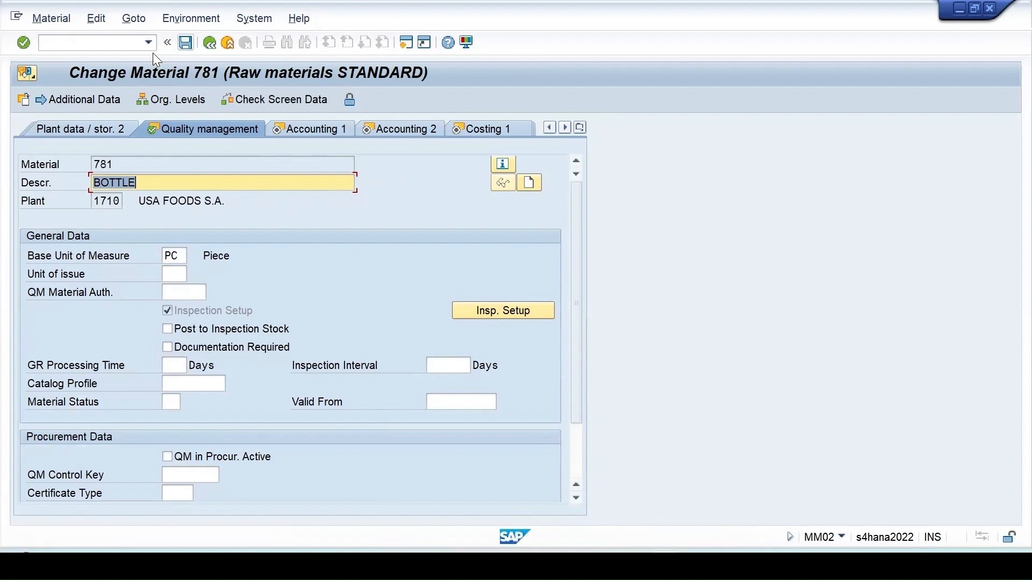
pyautogui.click(210, 43)
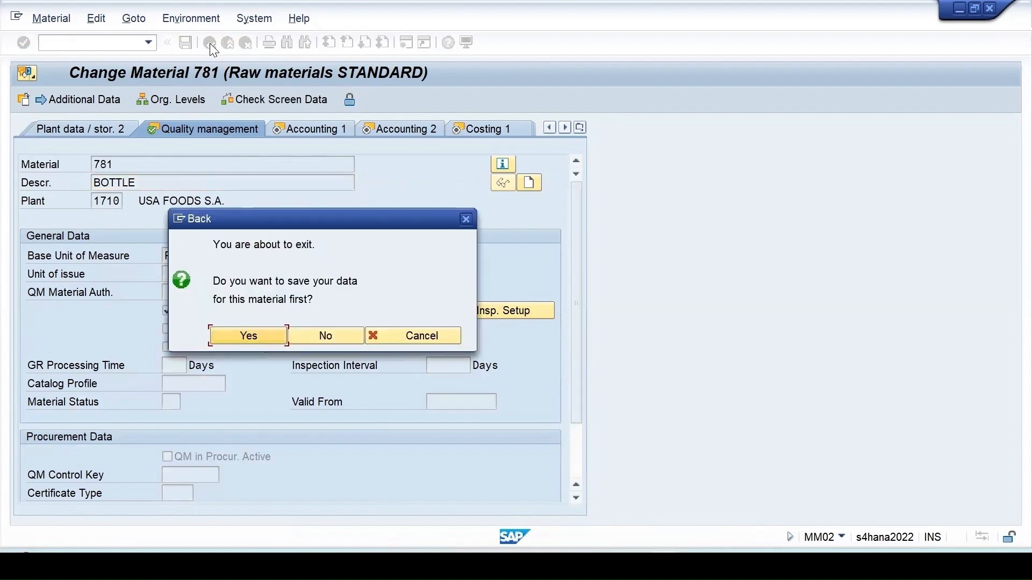
pyautogui.click(248, 336)
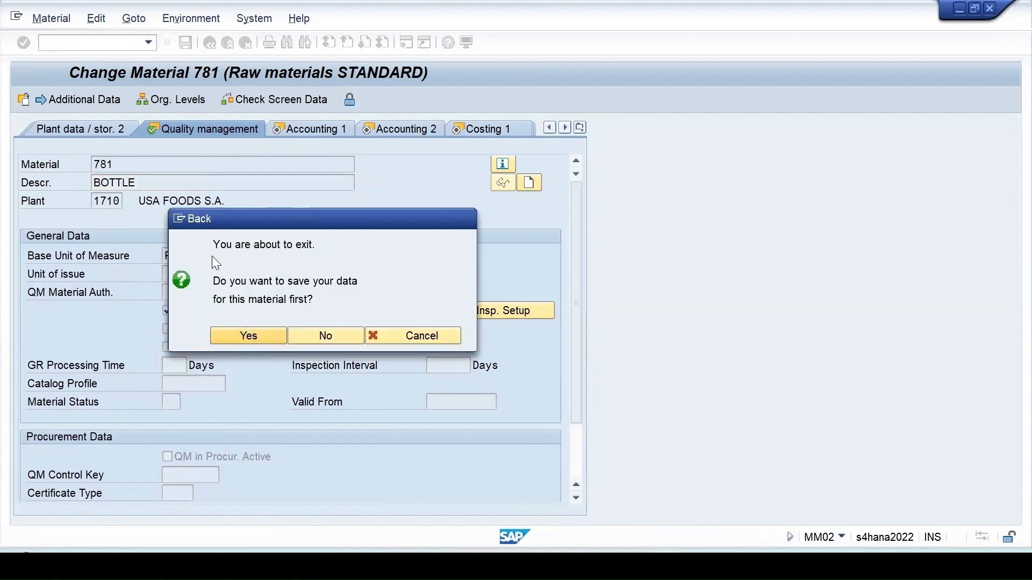
pyautogui.press('F3')
# - Use QS61 to save a material 781 specification with characteristic 223233, plant 1710
pyautogui.write('q')
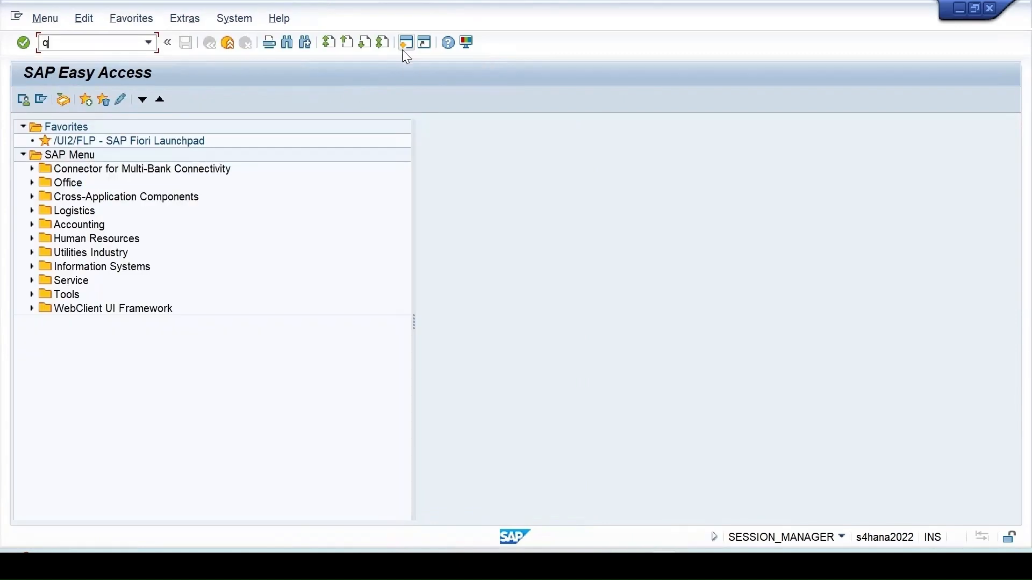
pyautogui.write('s61')
pyautogui.press('Return')
pyautogui.press('Return')
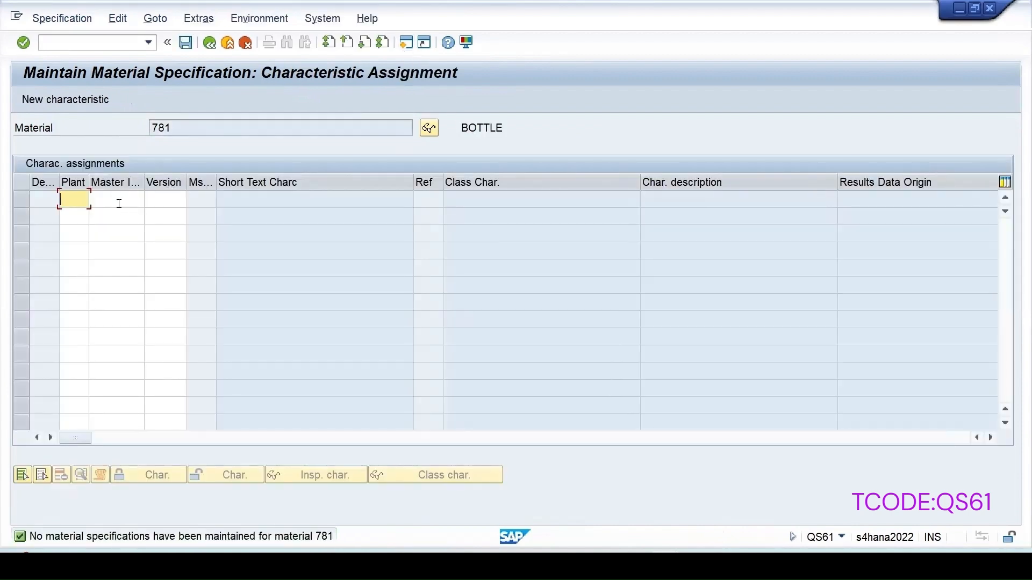
pyautogui.click(114, 197)
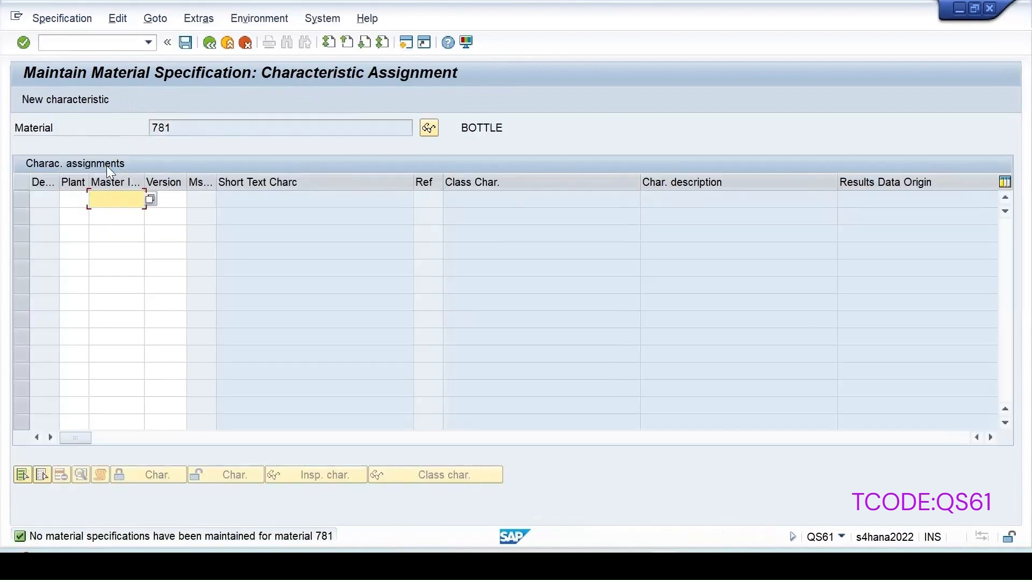
pyautogui.click(136, 206)
pyautogui.click(123, 216)
pyautogui.click(72, 199)
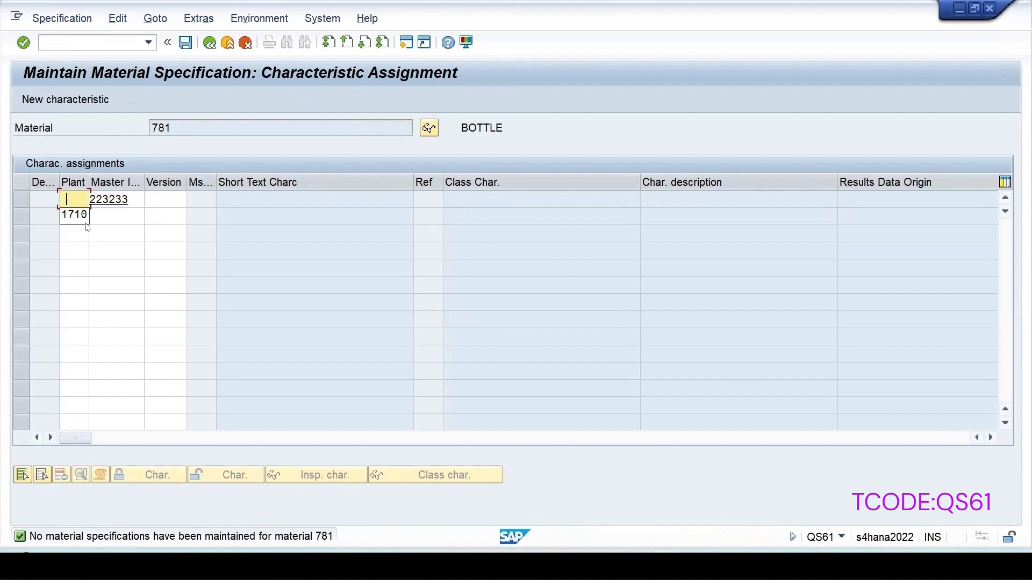
pyautogui.click(70, 215)
pyautogui.press('Return')
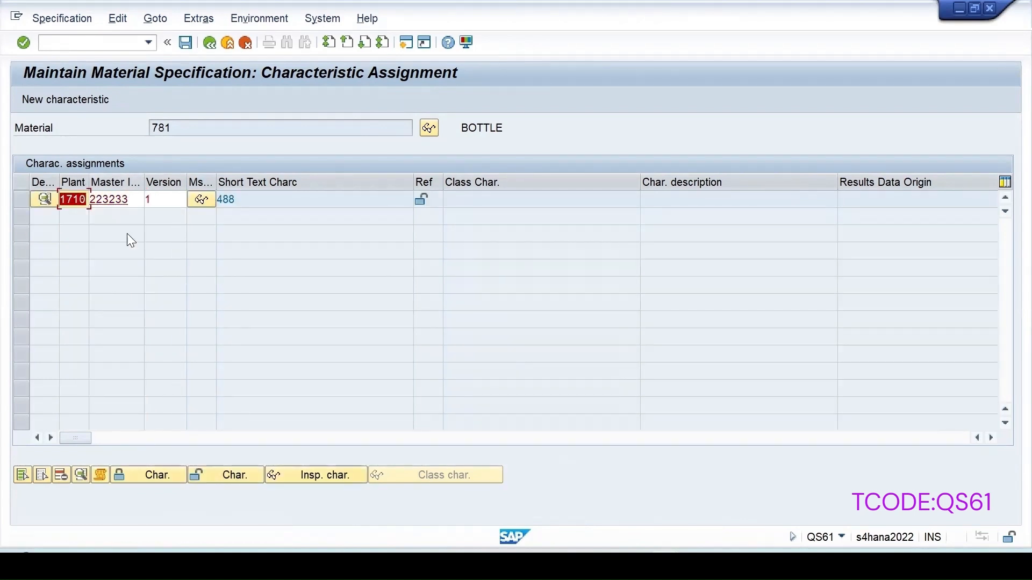
pyautogui.click(179, 43)
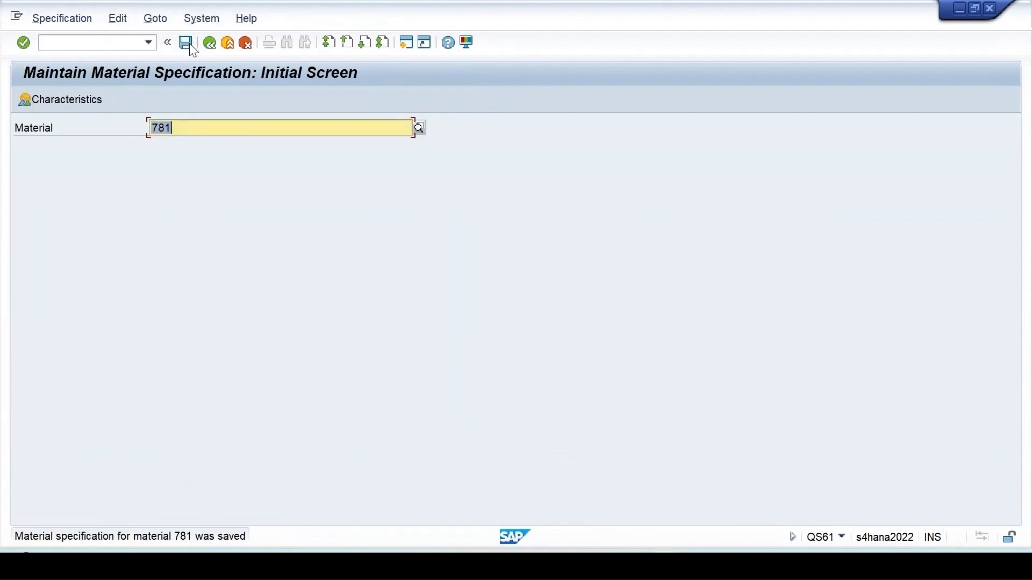
pyautogui.hotkey('alt', 'Tab')
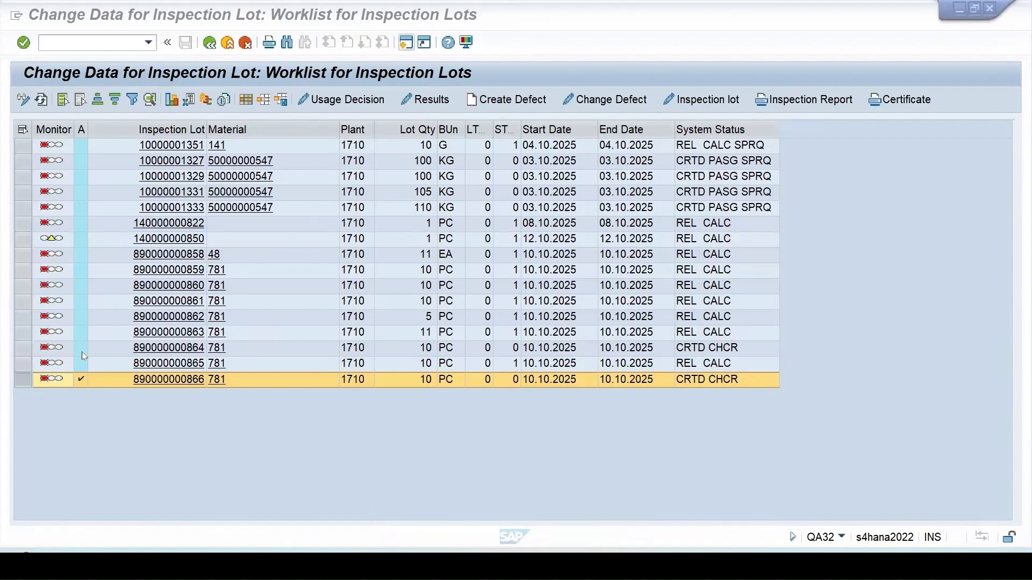
pyautogui.click(704, 98)
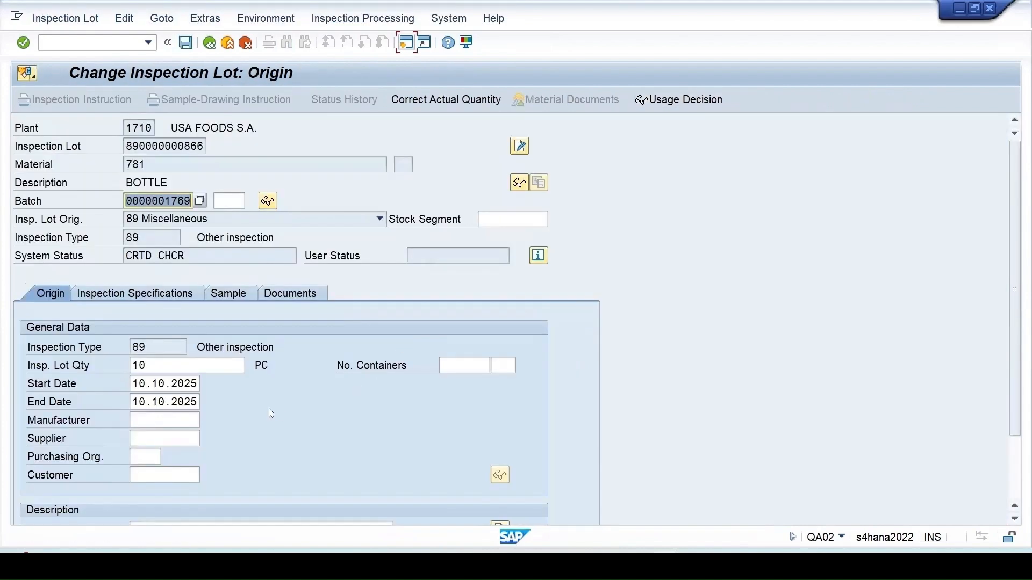
pyautogui.click(159, 293)
pyautogui.scroll(-5, 291, 345)
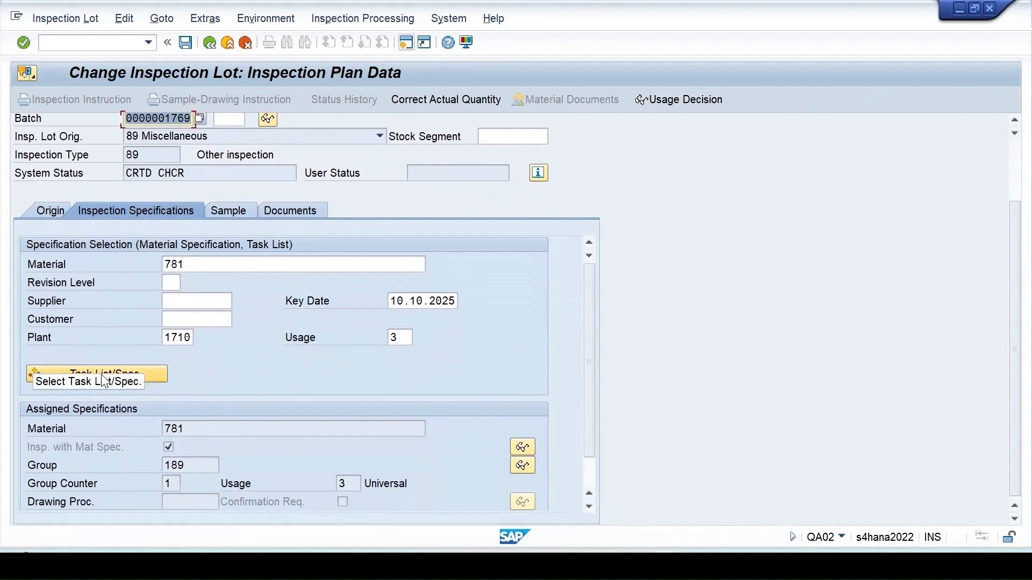
pyautogui.click(159, 373)
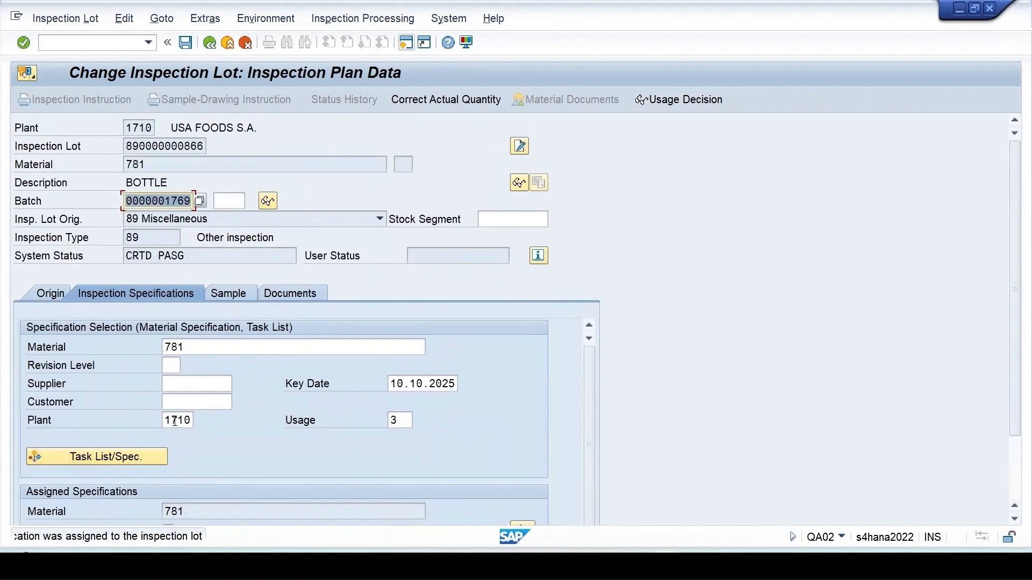
pyautogui.scroll(-2, 229, 431)
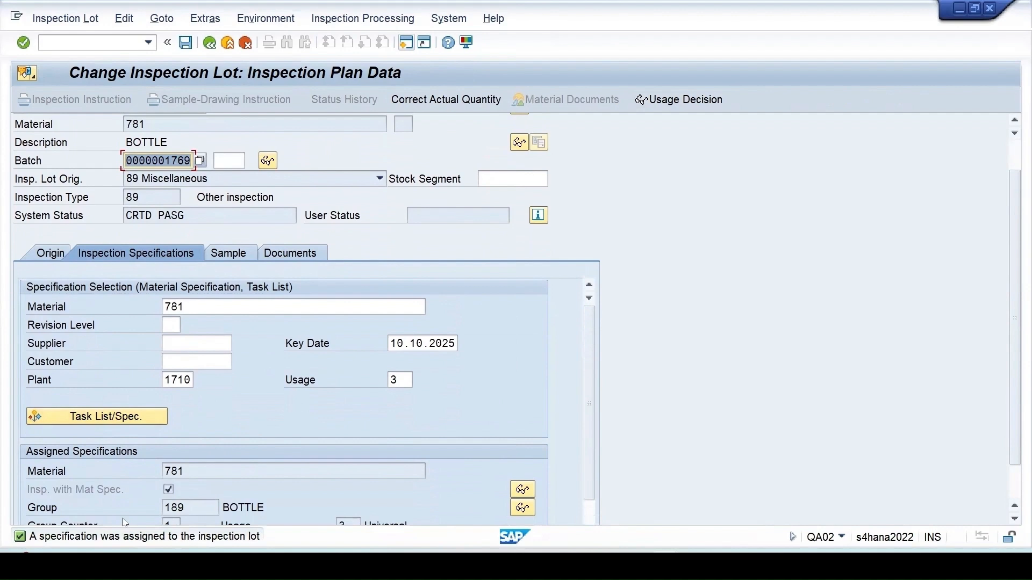
pyautogui.click(82, 538)
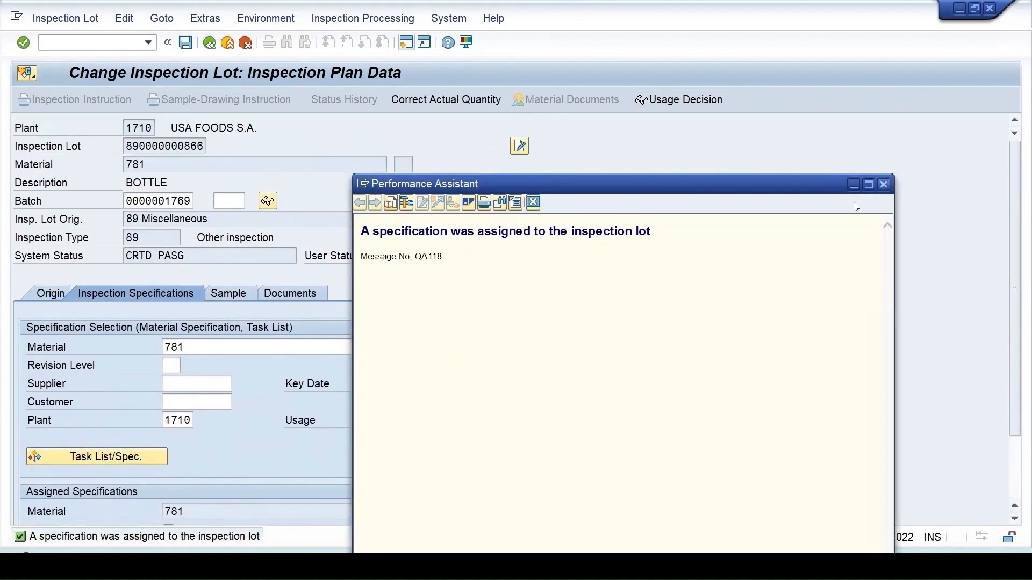
pyautogui.click(884, 184)
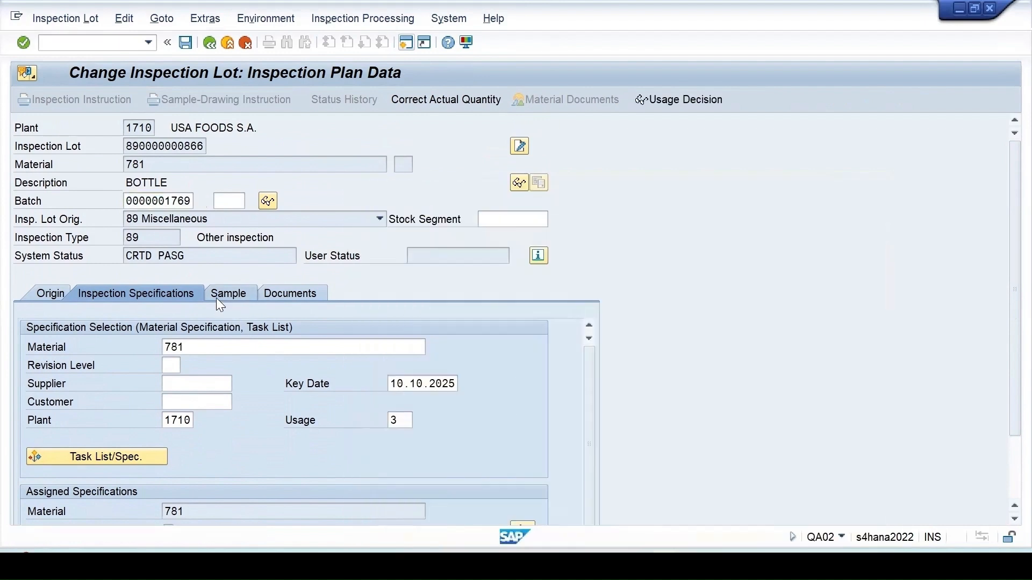
pyautogui.click(217, 296)
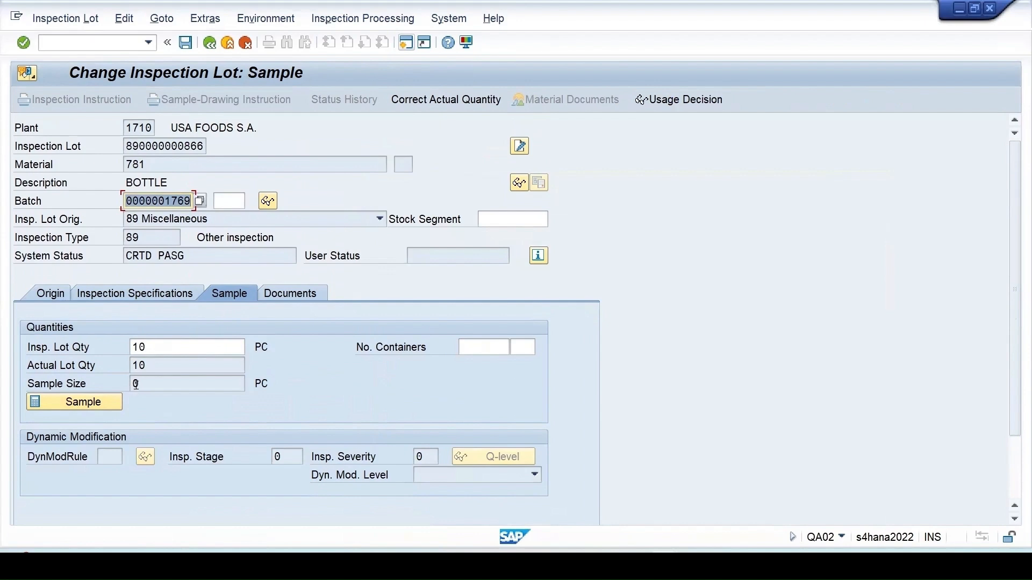
pyautogui.click(116, 396)
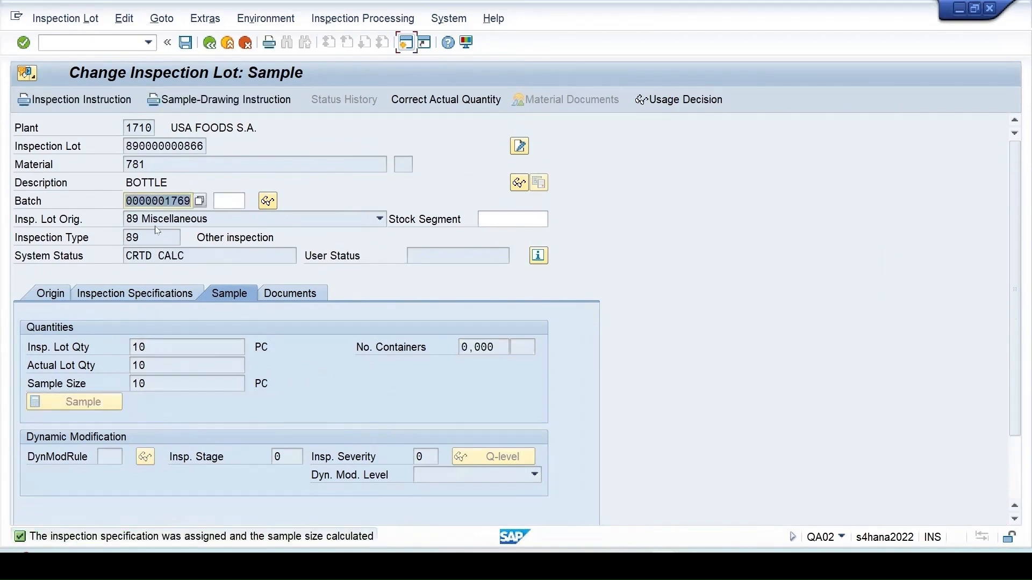
pyautogui.click(185, 42)
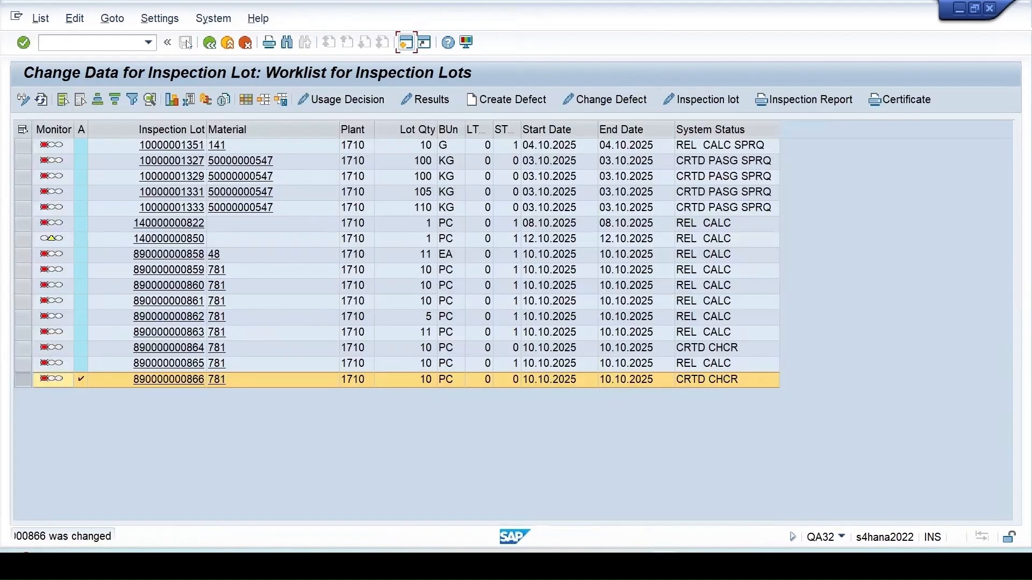
pyautogui.click(41, 99)
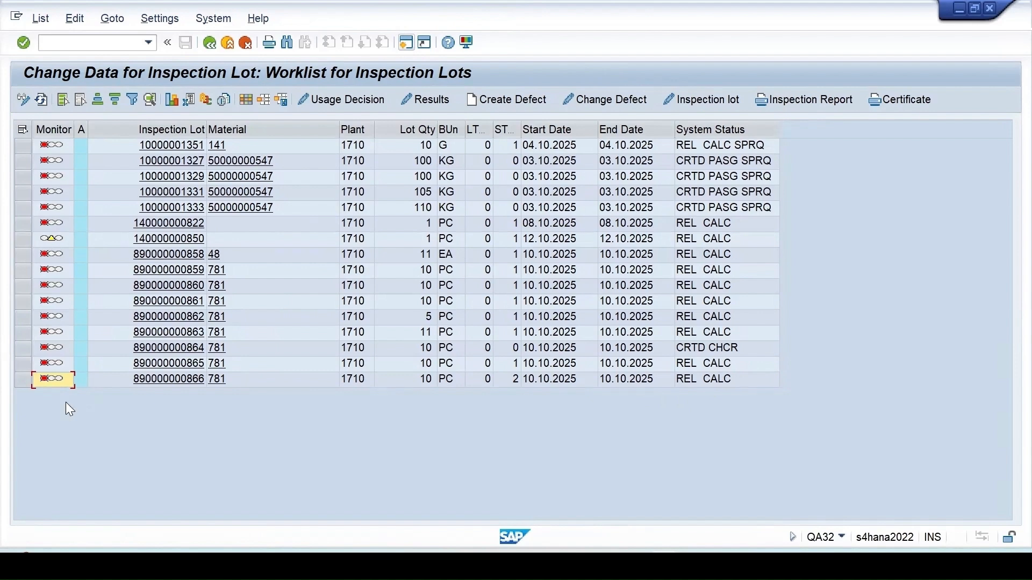
pyautogui.click(421, 96)
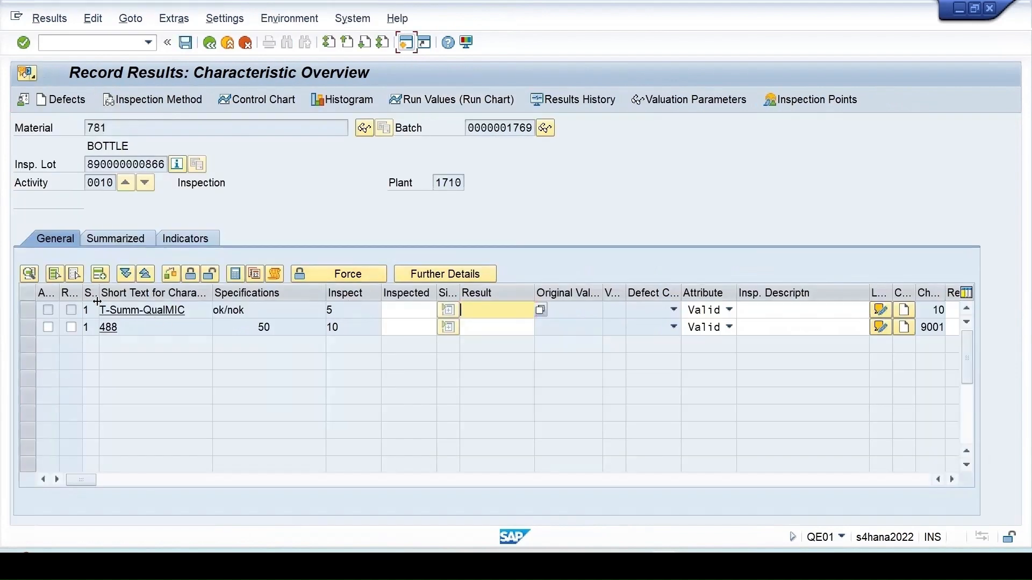
pyautogui.click(27, 326)
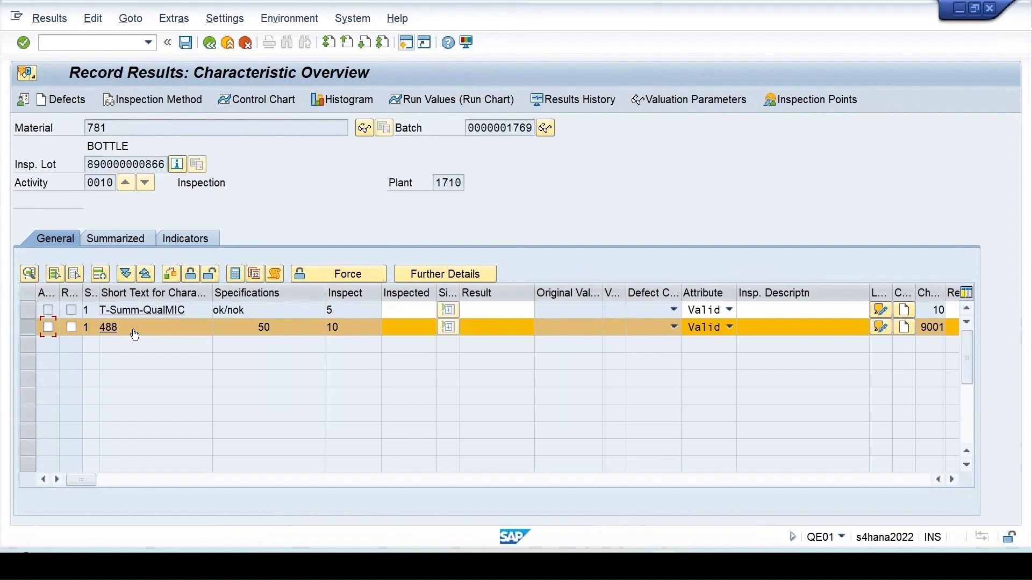
pyautogui.click(29, 309)
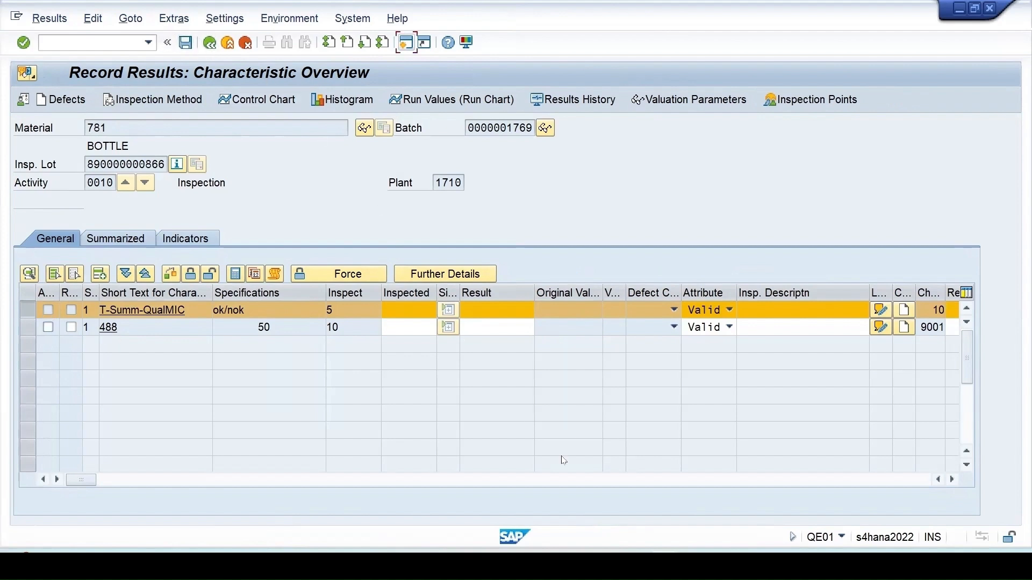
pyautogui.click(210, 44)
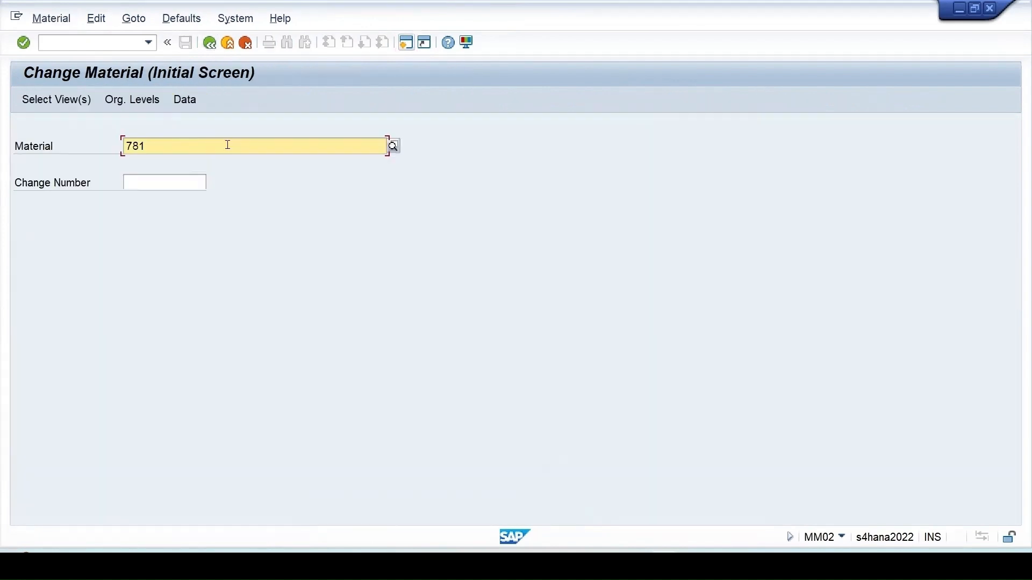
# - Uncheck Insp. with Mat Spec. for inspection type 89 on material 781 and save
pyautogui.press('Return')
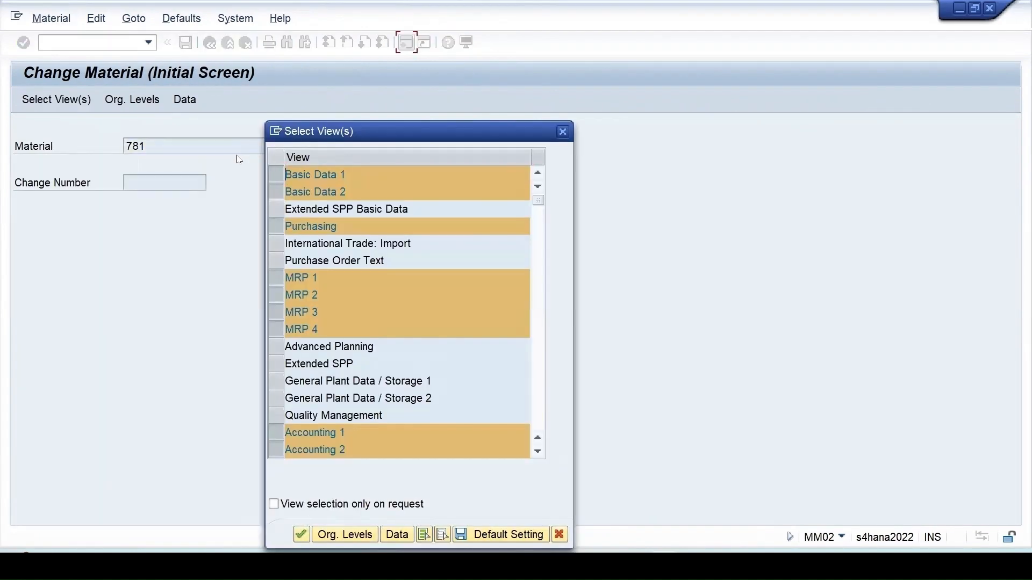
pyautogui.press('Return')
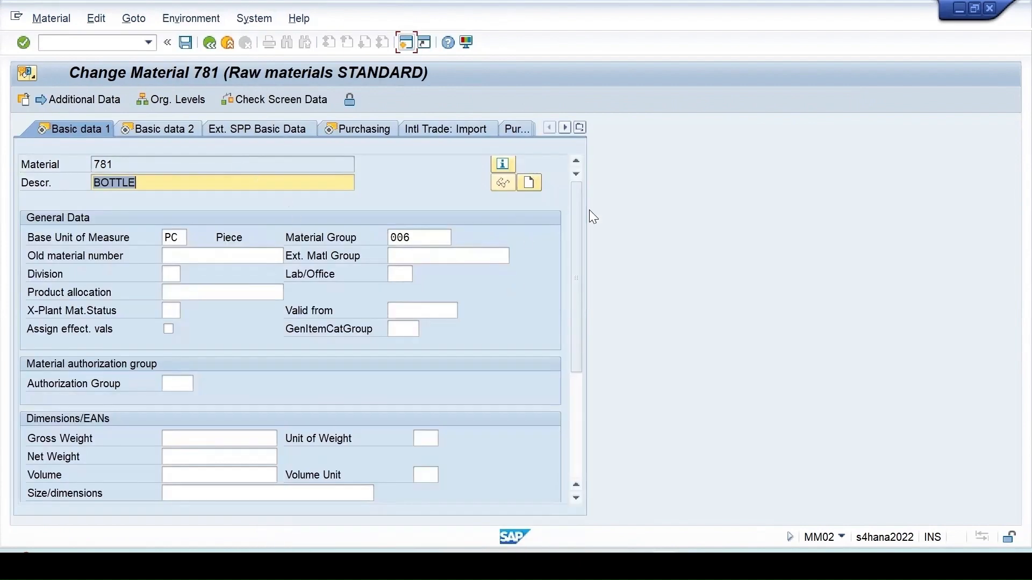
pyautogui.click(580, 128)
pyautogui.click(630, 397)
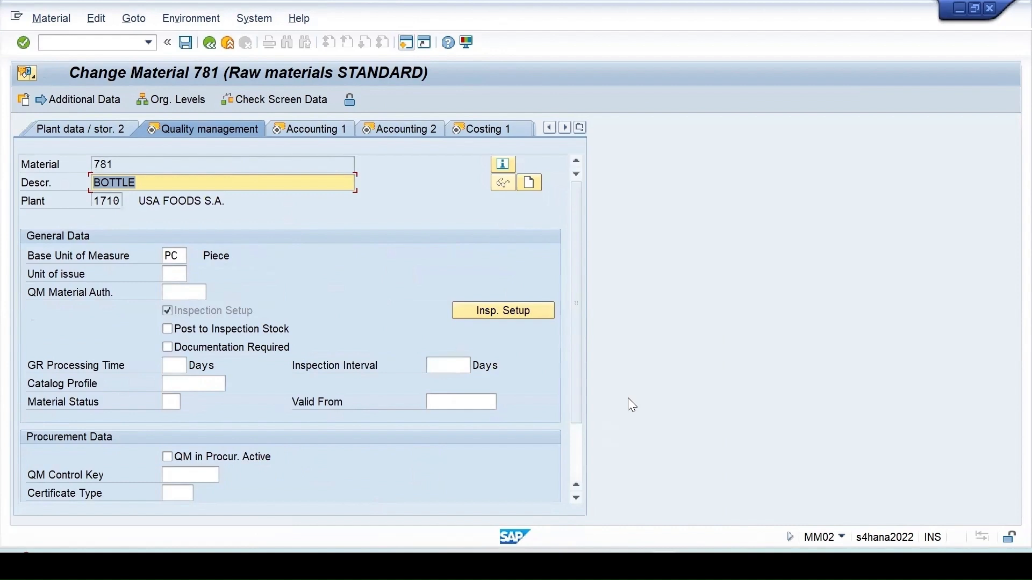
pyautogui.click(526, 308)
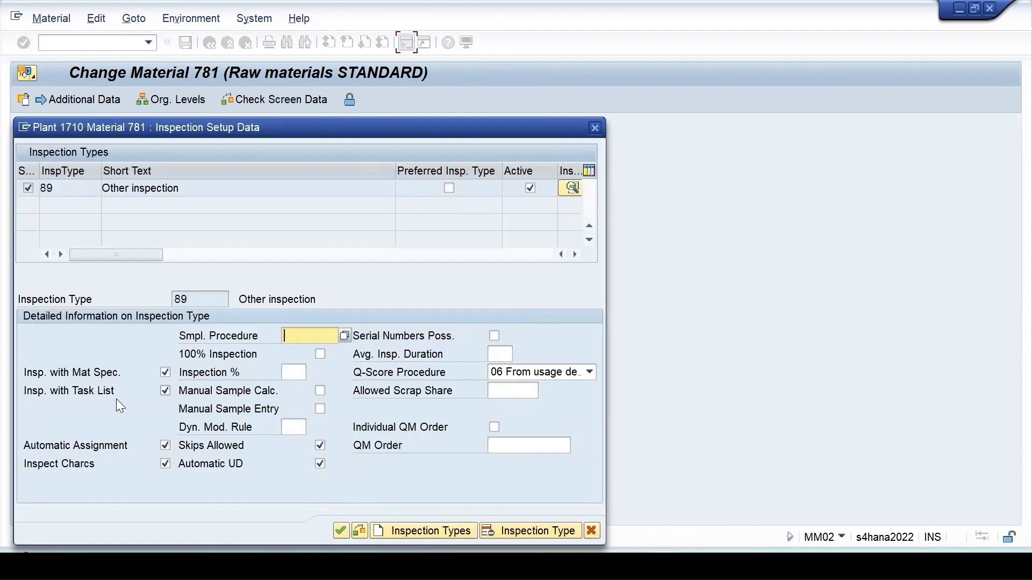
pyautogui.click(166, 372)
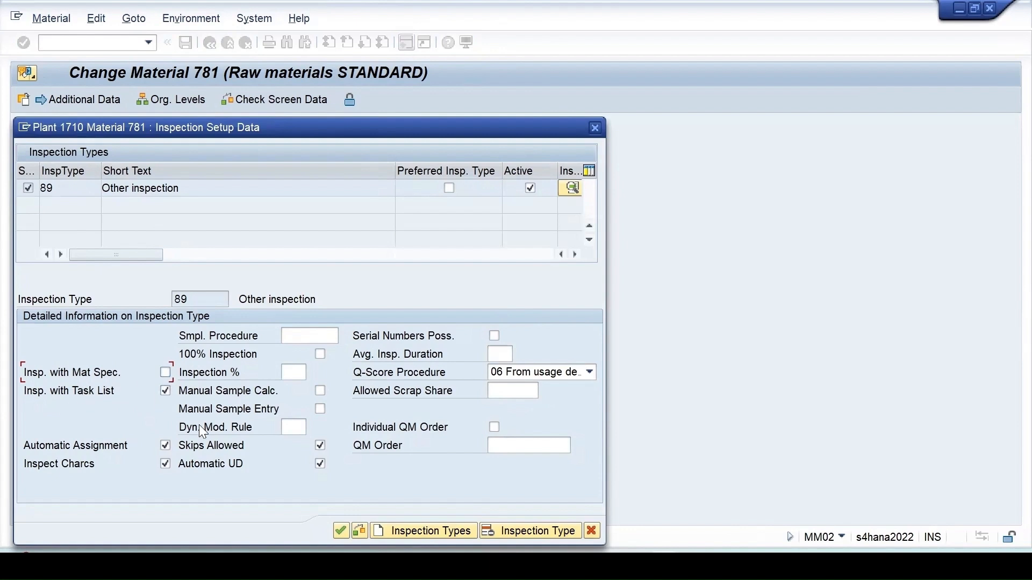
pyautogui.click(343, 530)
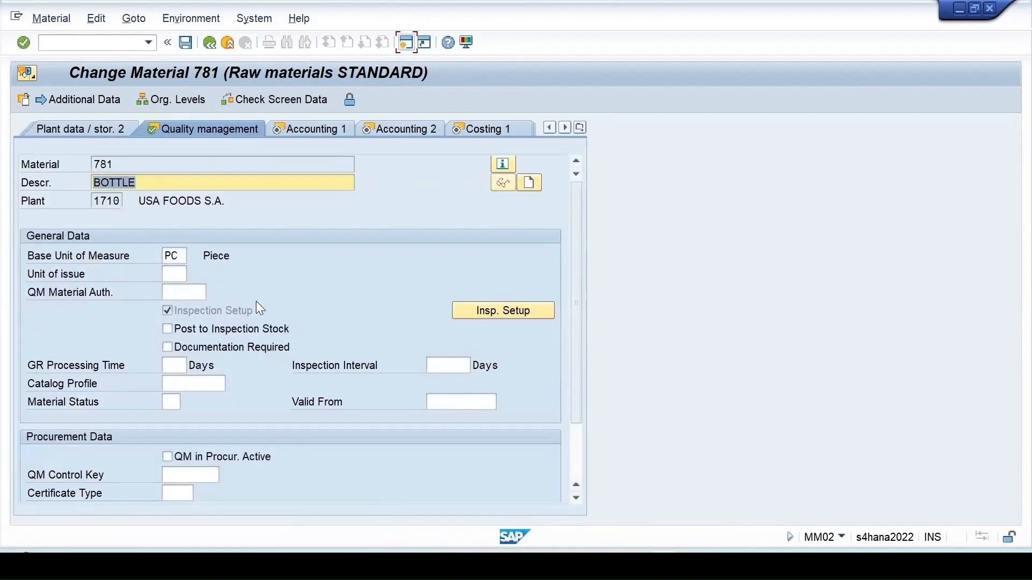
pyautogui.click(185, 43)
pyautogui.moveTo(634, 502)
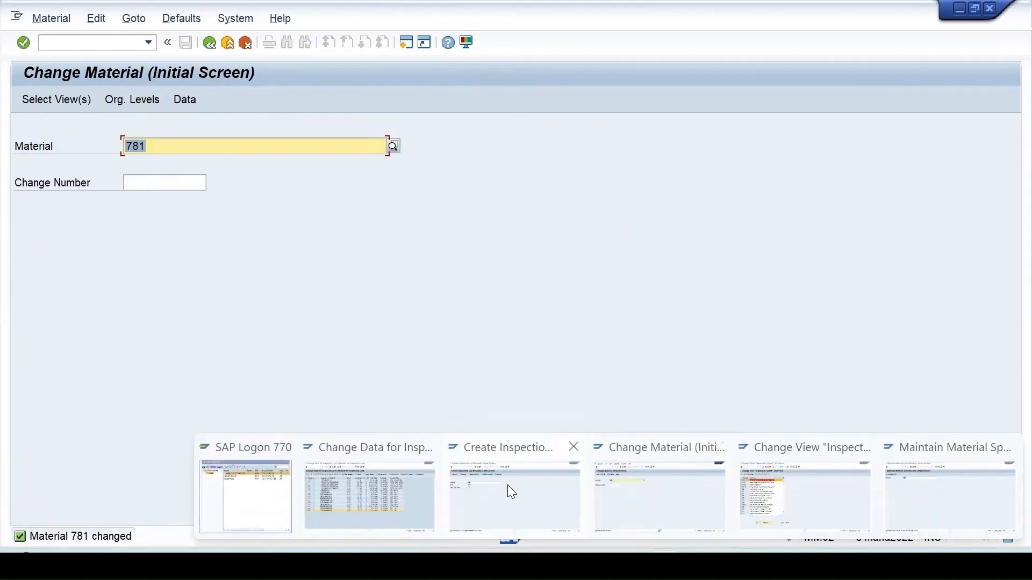
# - In a new session, start inspection plan creation for material 781, plant 1710
pyautogui.click(572, 509)
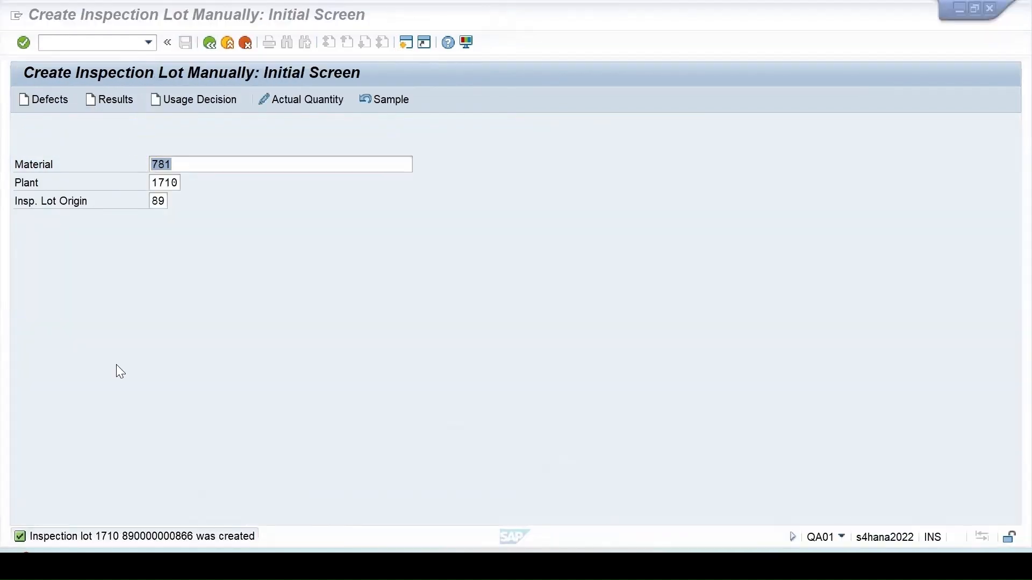
pyautogui.click(407, 43)
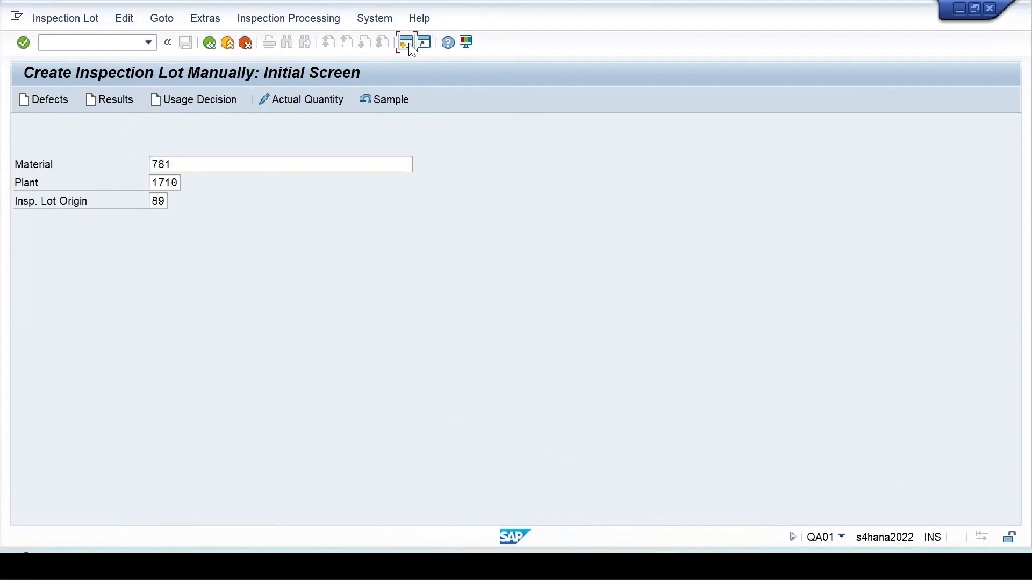
pyautogui.write('sp01')
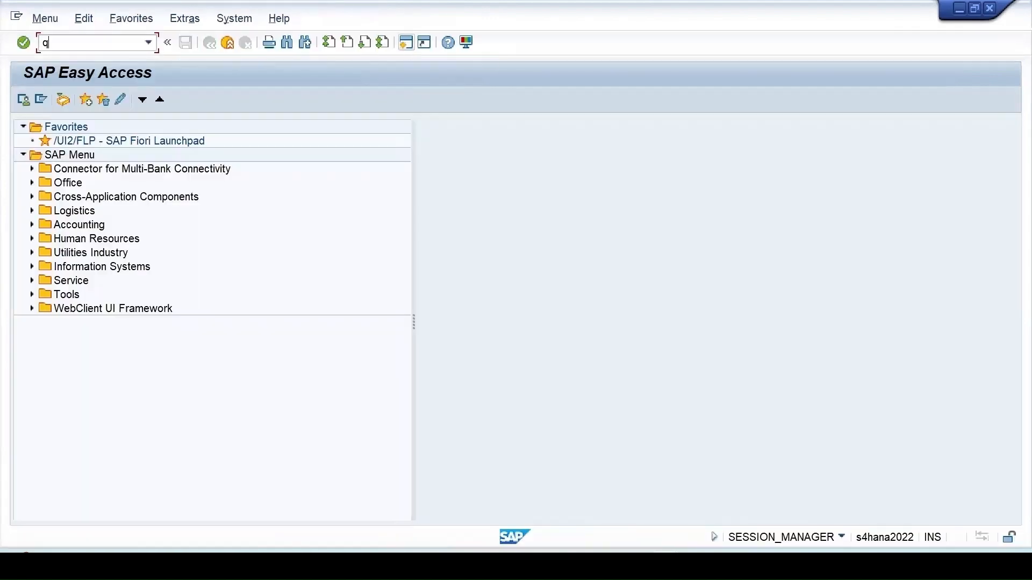
pyautogui.press('Return')
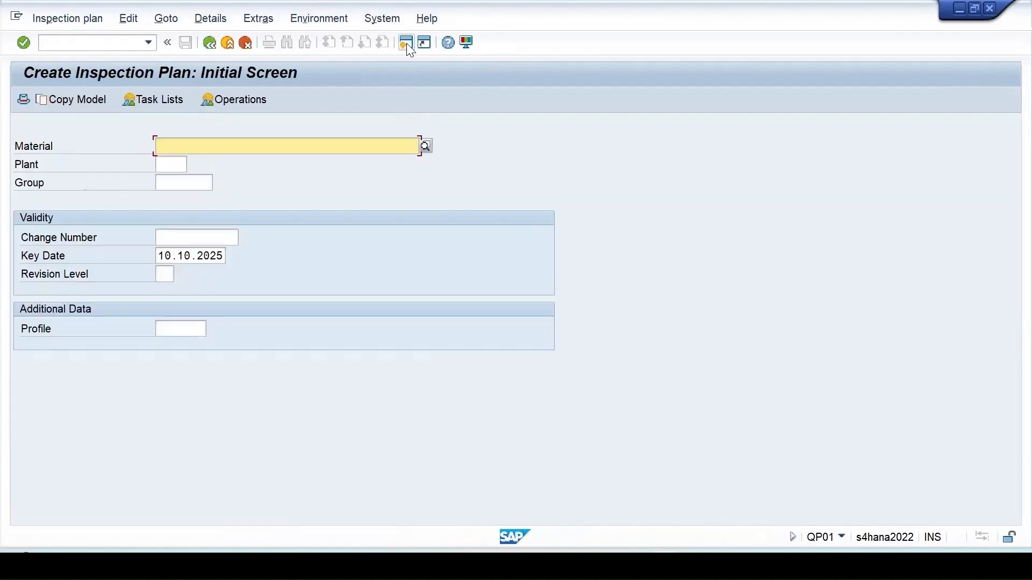
pyautogui.press('space')
pyautogui.click(178, 160)
pyautogui.click(170, 164)
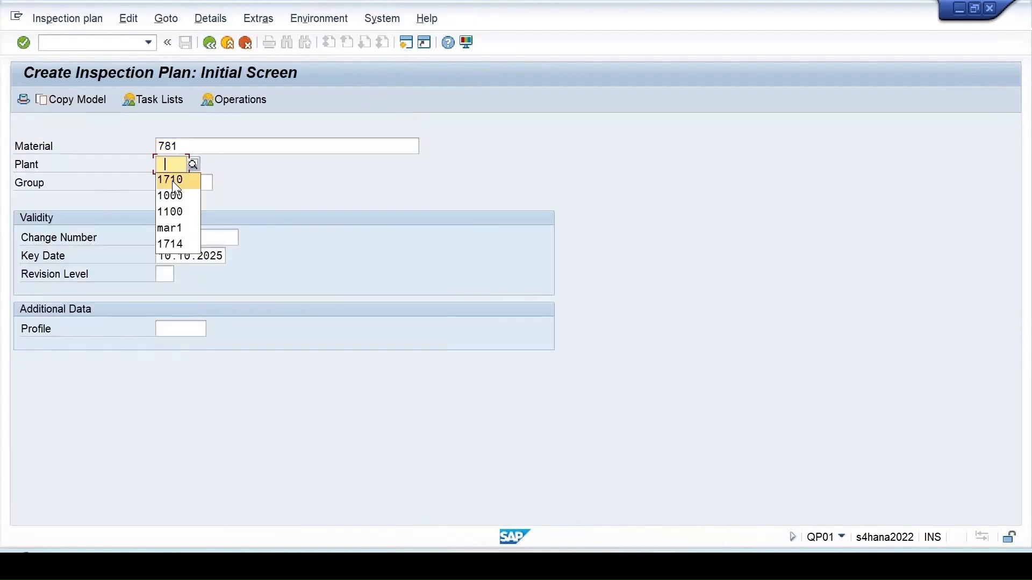
pyautogui.click(172, 177)
pyautogui.press('Return')
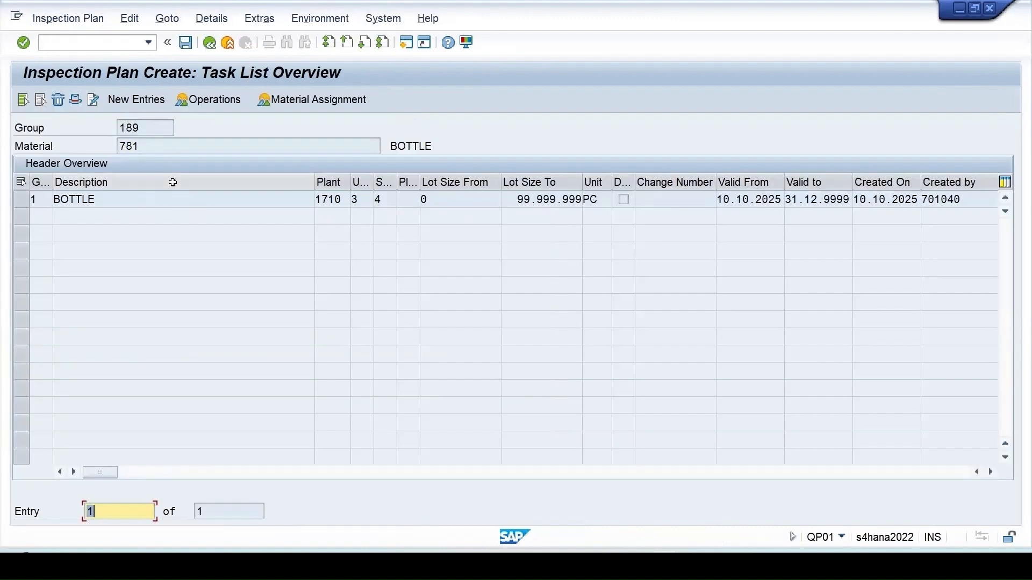
# - Add a new task list to group 189 with usage 3 and status 4 Released
pyautogui.click(117, 97)
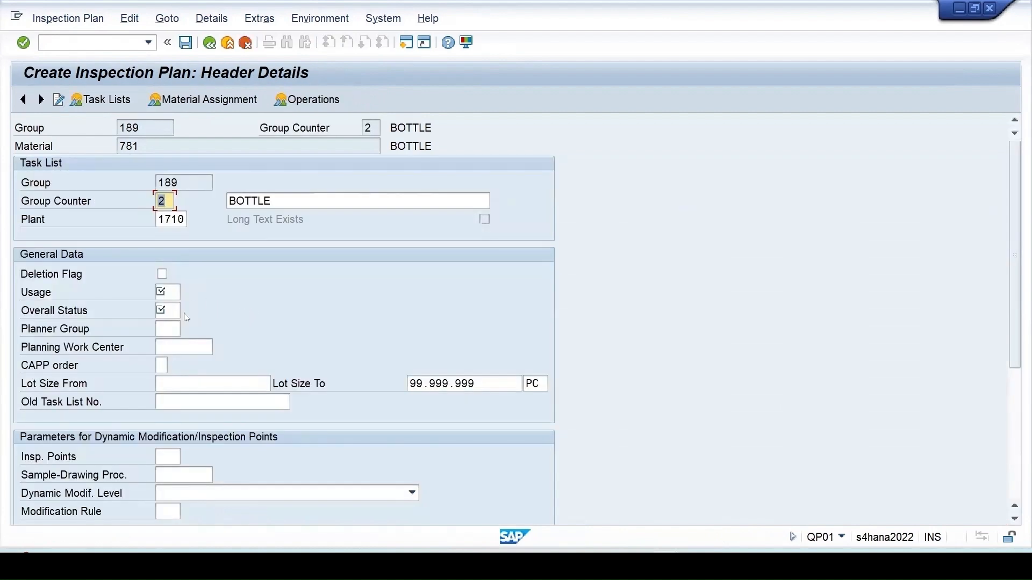
pyautogui.click(171, 293)
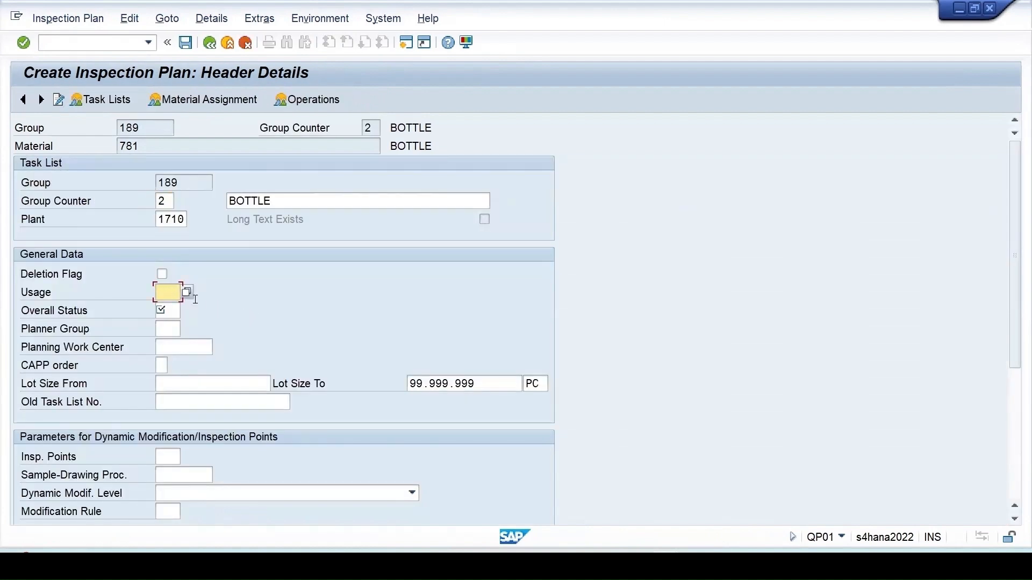
pyautogui.write('3')
pyautogui.click(168, 310)
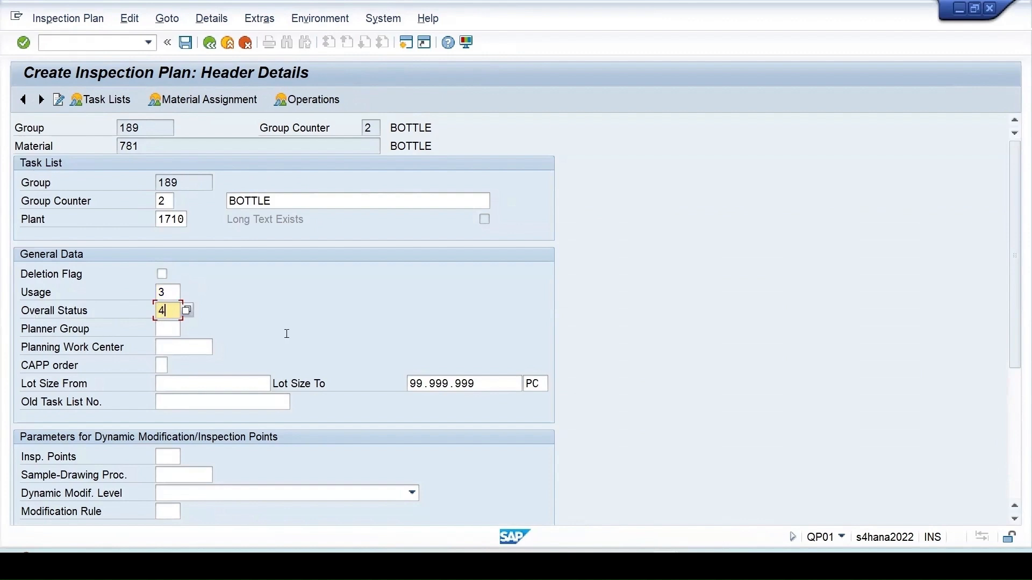
pyautogui.press('Return')
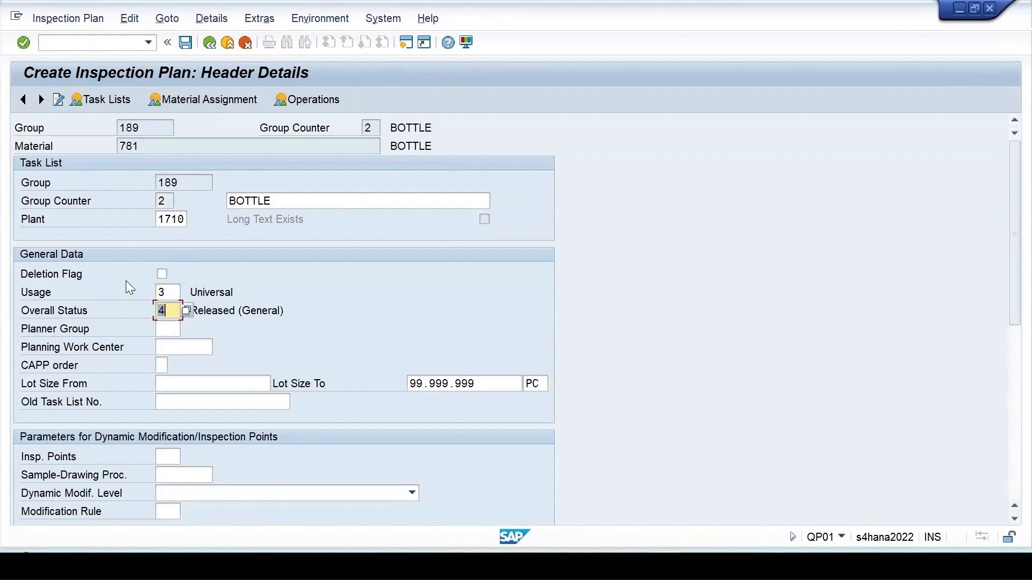
pyautogui.click(309, 102)
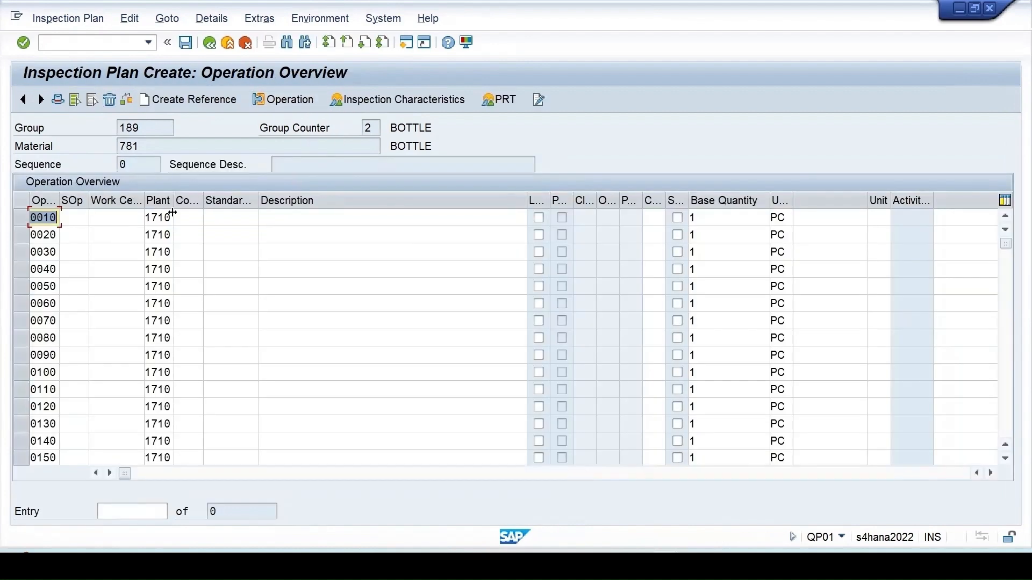
# - Set operation 0010 to control key QM01 with description Inspection
pyautogui.click(185, 217)
pyautogui.click(191, 233)
pyautogui.click(267, 219)
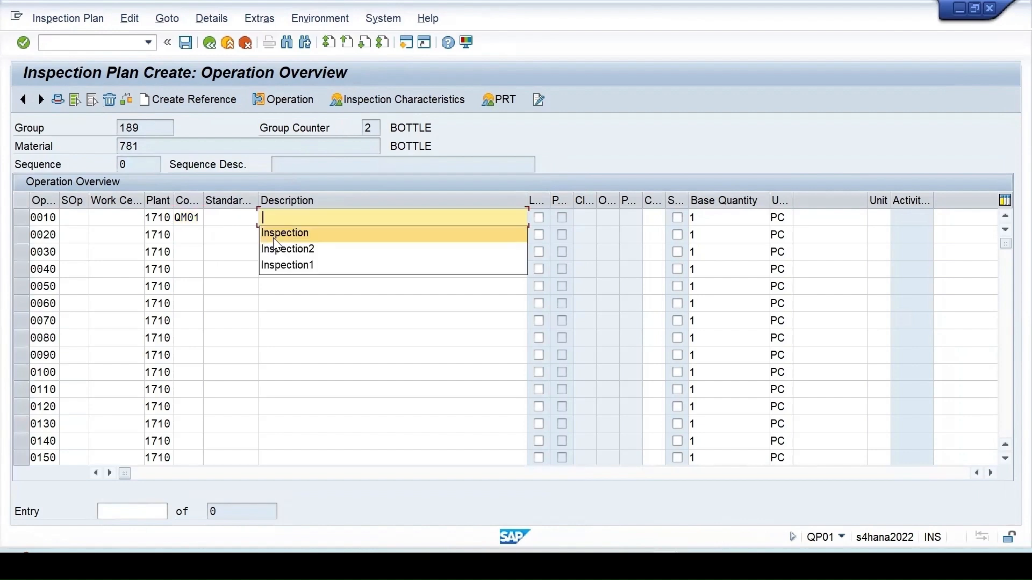
pyautogui.click(274, 235)
pyautogui.click(22, 218)
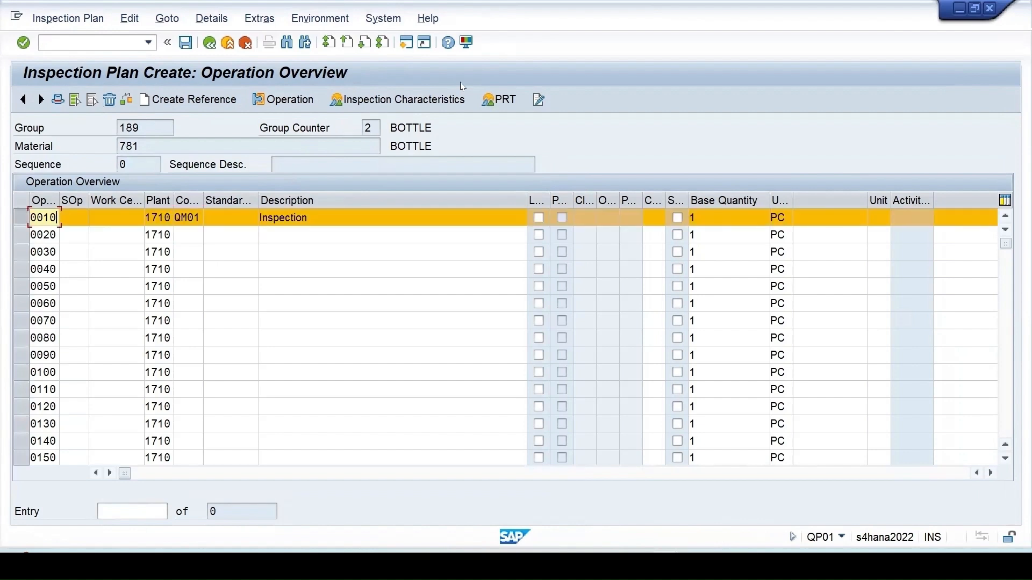
# - Add characteristic TSUMQUNT with a sampling procedure to operation 0010 and save plan group 189
pyautogui.click(427, 97)
pyautogui.click(198, 236)
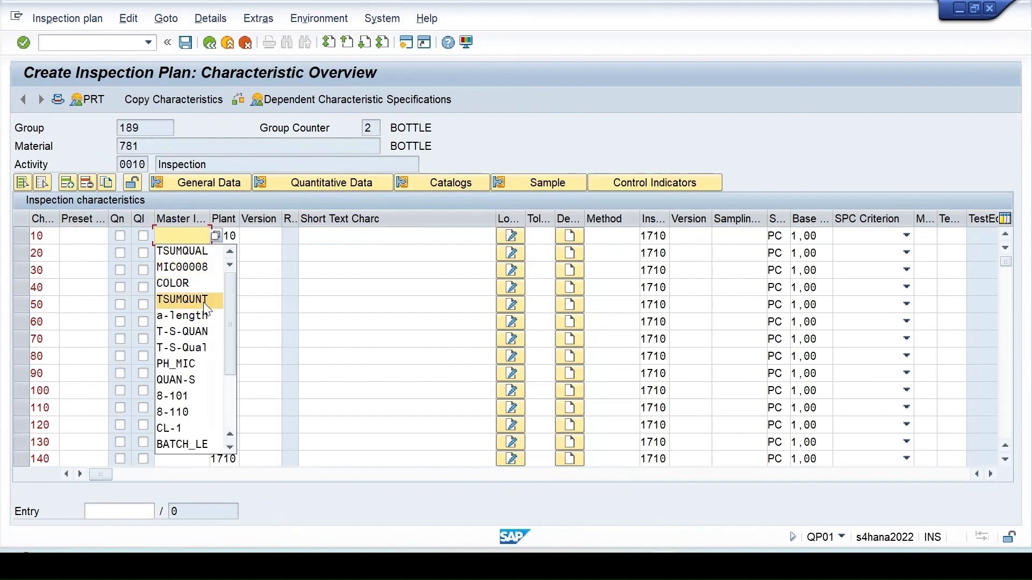
pyautogui.click(204, 305)
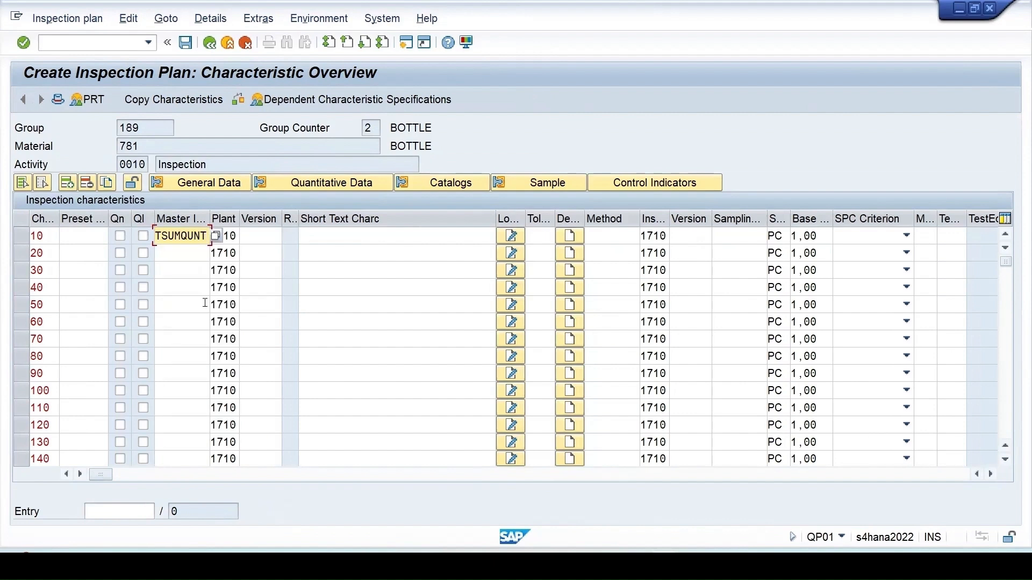
pyautogui.press('Return')
pyautogui.press('F4')
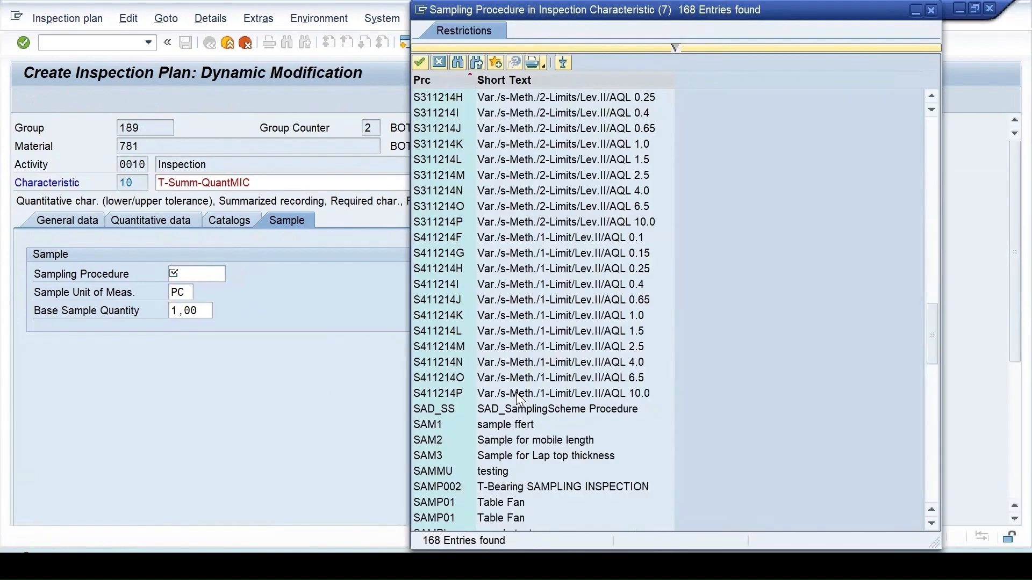
pyautogui.scroll(-15, 517, 394)
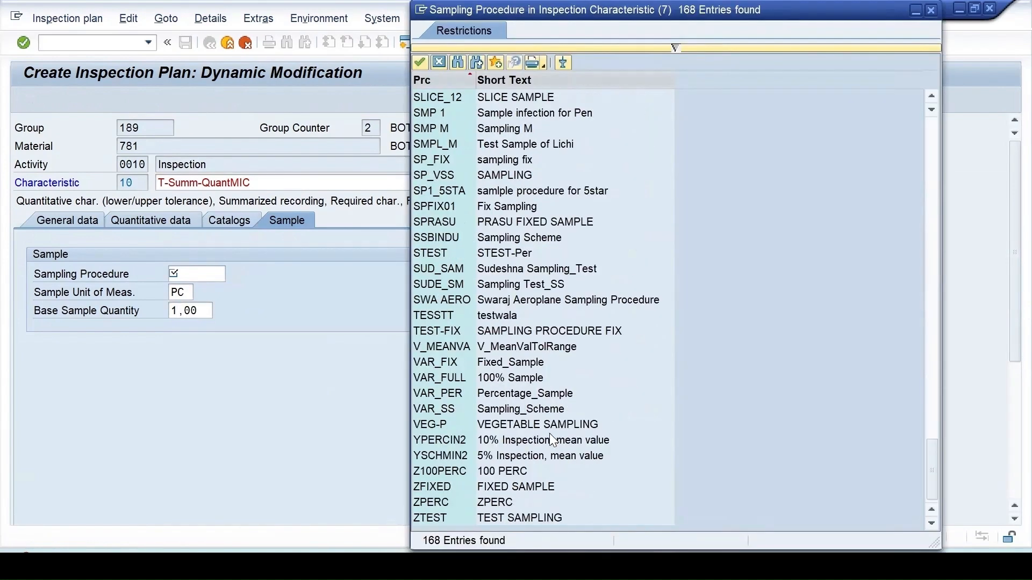
pyautogui.click(525, 364)
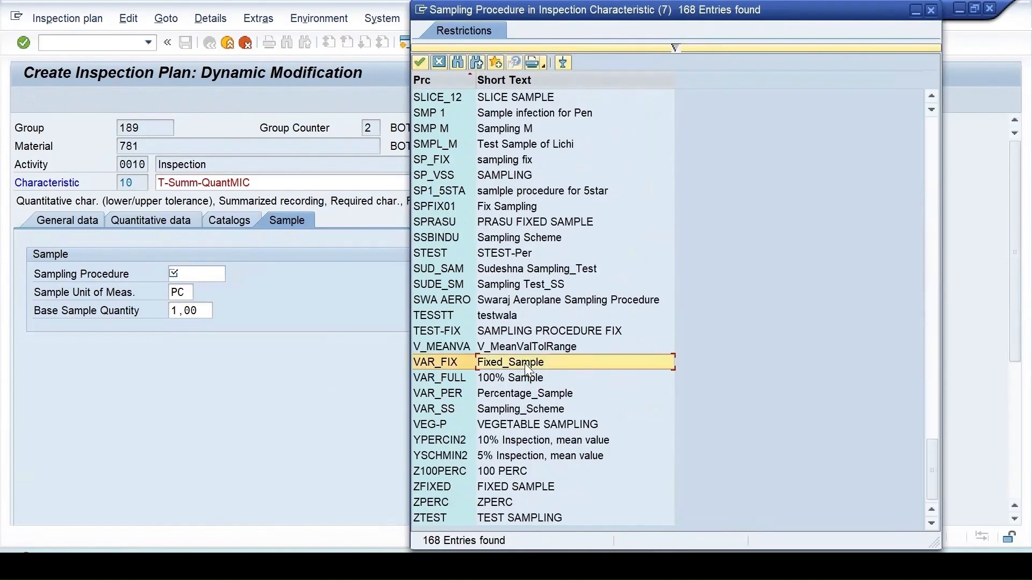
pyautogui.doubleClick(525, 364)
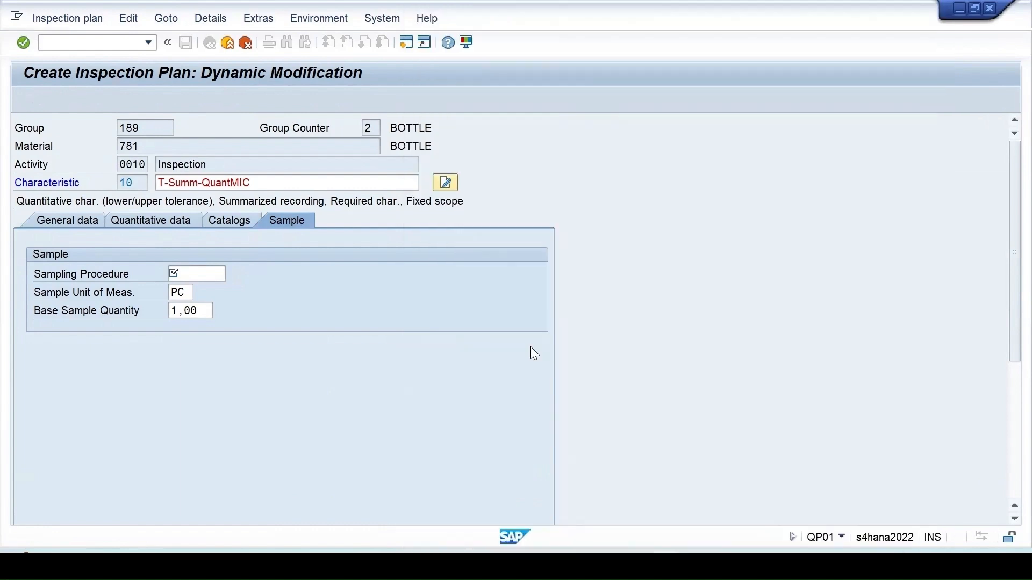
pyautogui.press('Return')
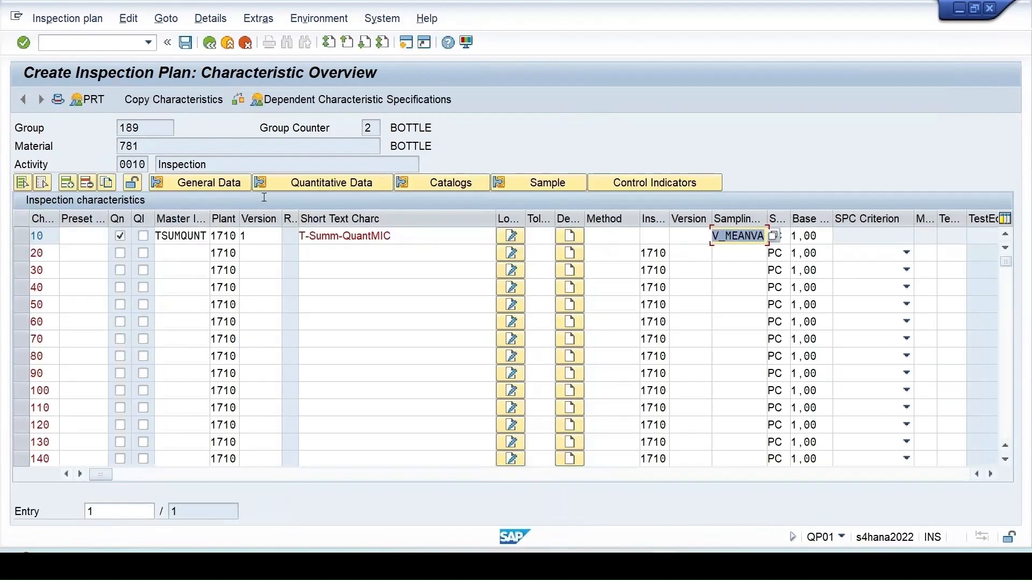
pyautogui.click(186, 43)
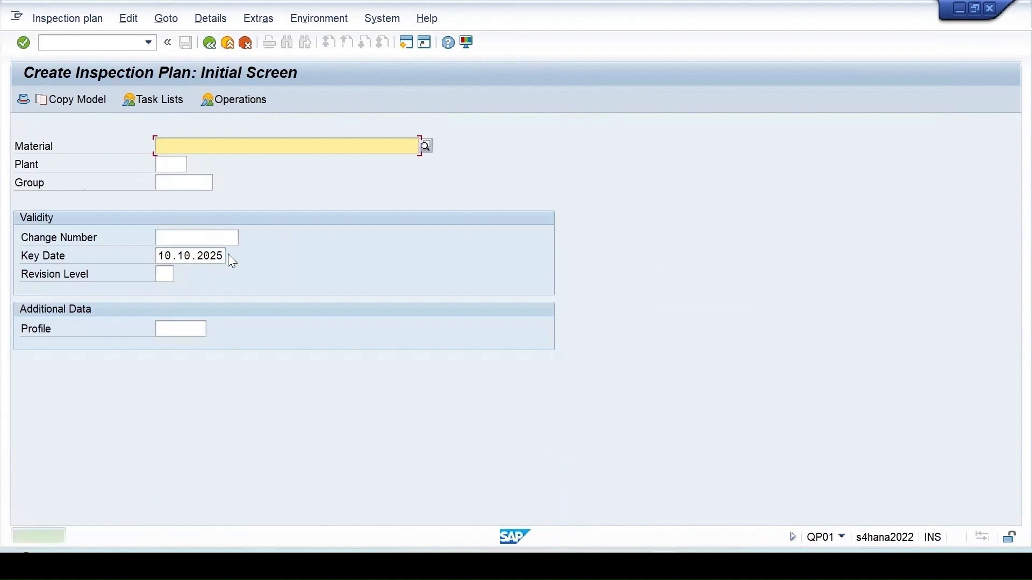
# - Start a QA01 inspection lot for material 781 with lot quantity 10
pyautogui.press('F3')
pyautogui.write('q')
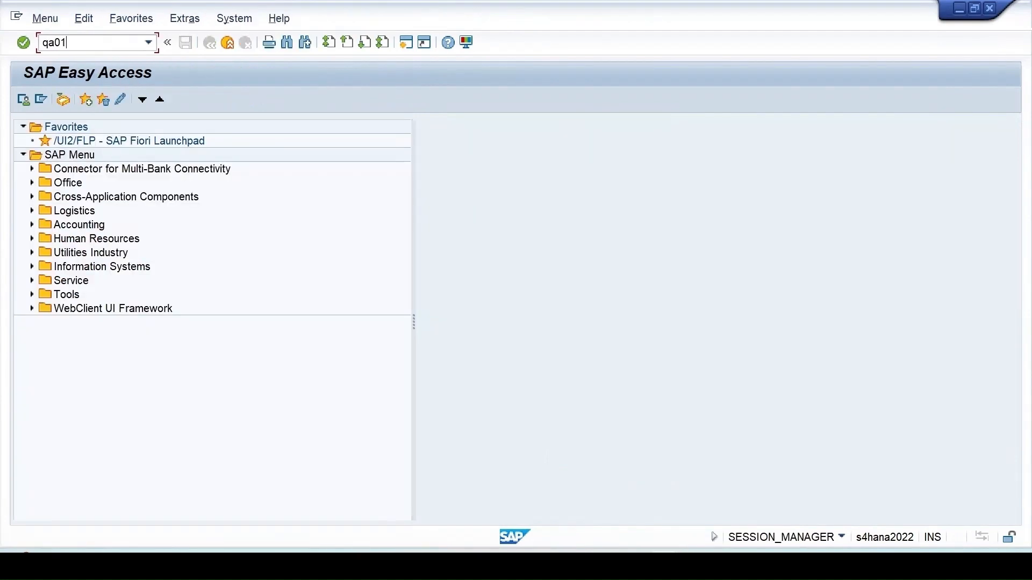
pyautogui.write('a01')
pyautogui.press('Return')
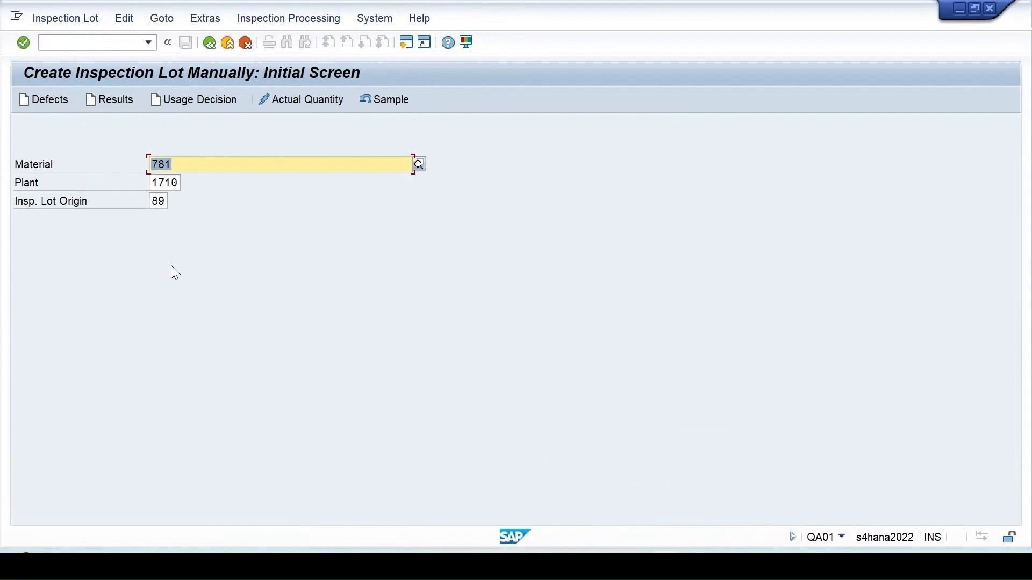
pyautogui.press('Return')
pyautogui.click(167, 347)
pyautogui.write('10')
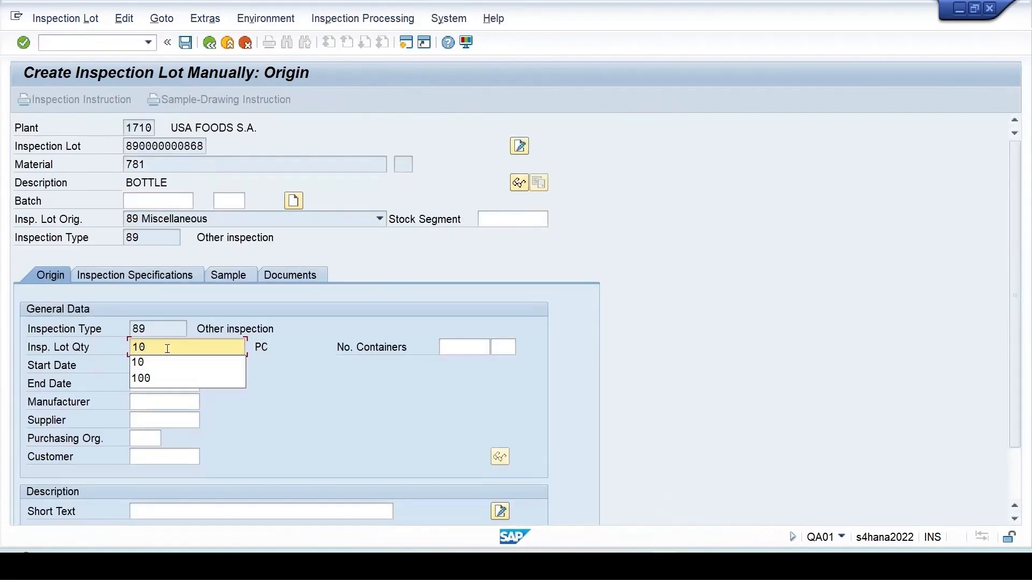
pyautogui.press('Return')
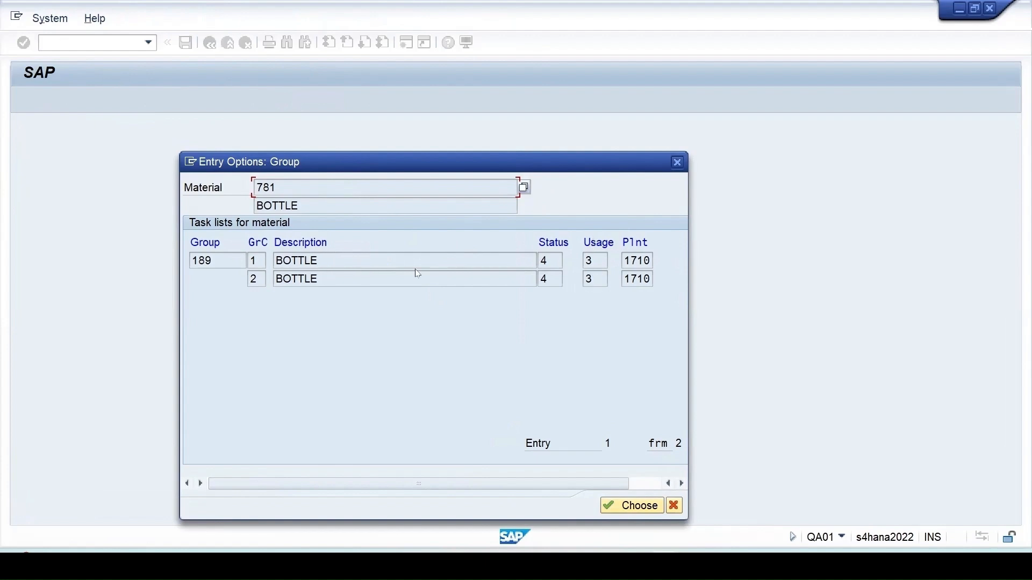
# - Assign the group counter 2 task list, save the lot, and refresh the QA32 worklist
pyautogui.click(621, 507)
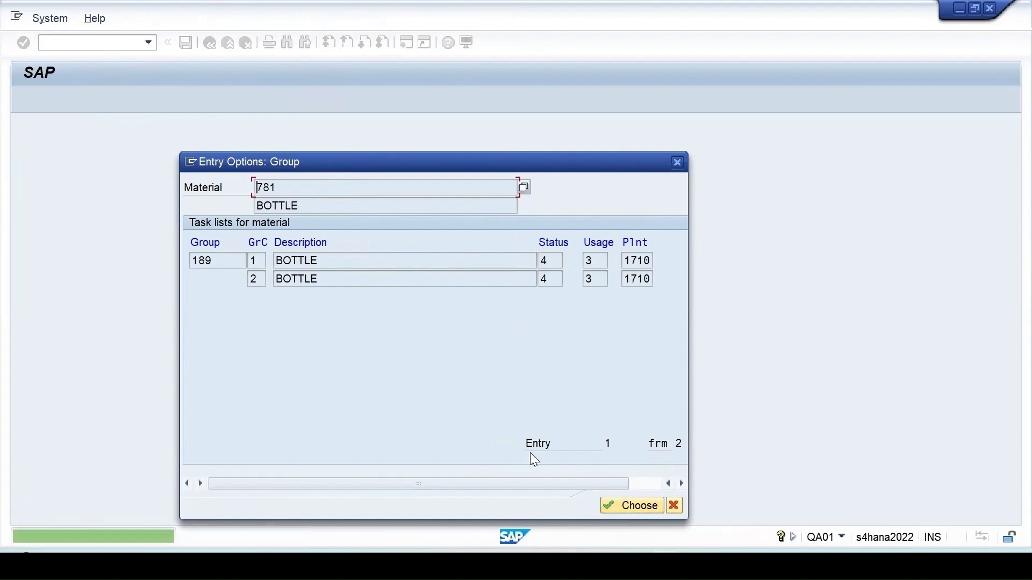
pyautogui.doubleClick(371, 276)
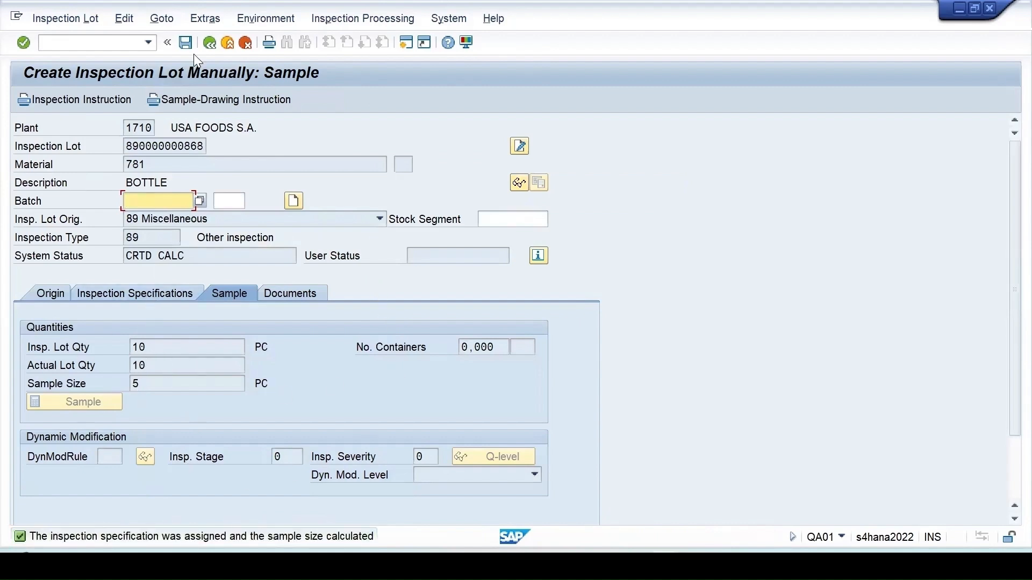
pyautogui.click(180, 45)
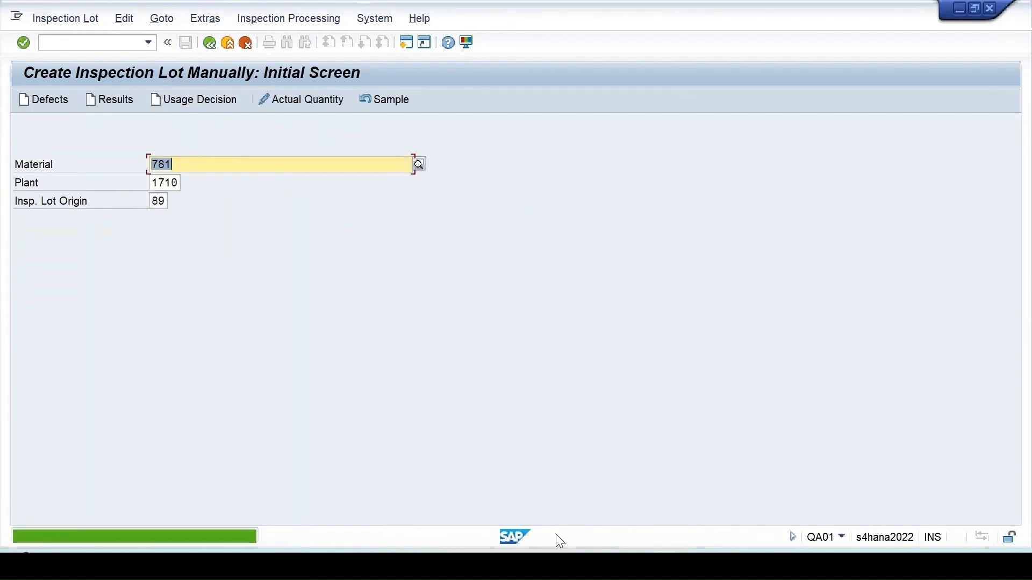
pyautogui.click(278, 497)
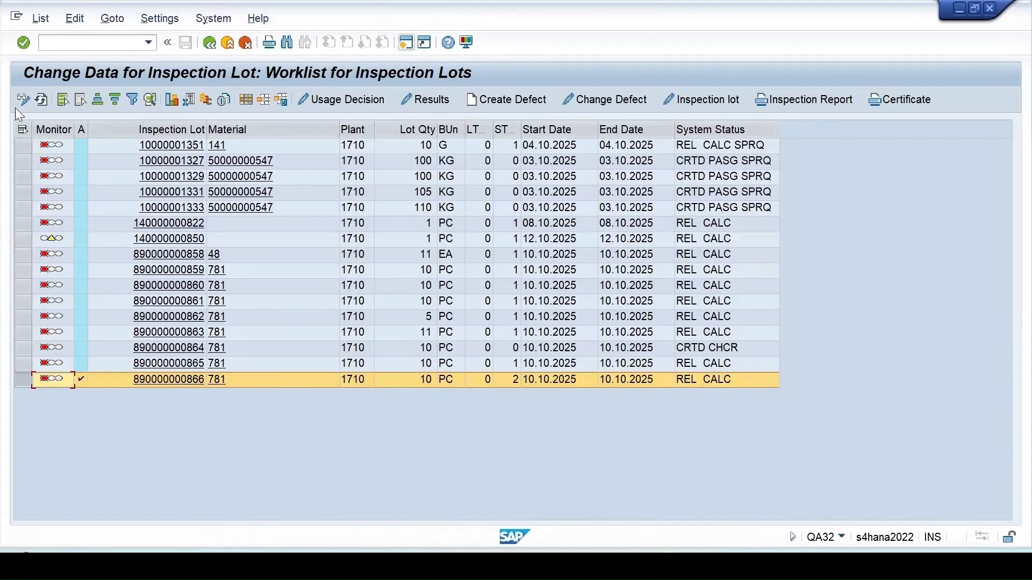
pyautogui.click(41, 100)
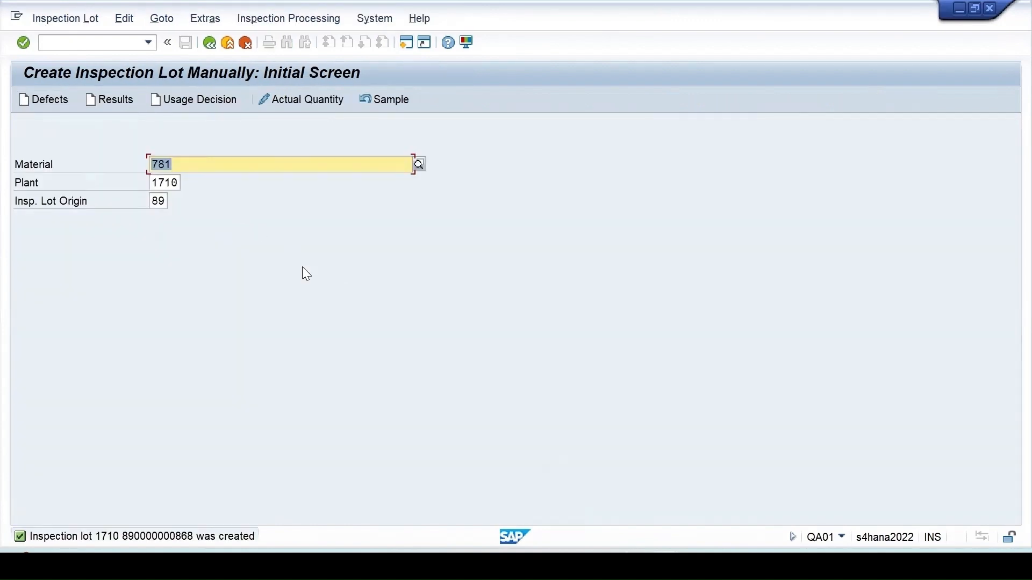
pyautogui.press('Return')
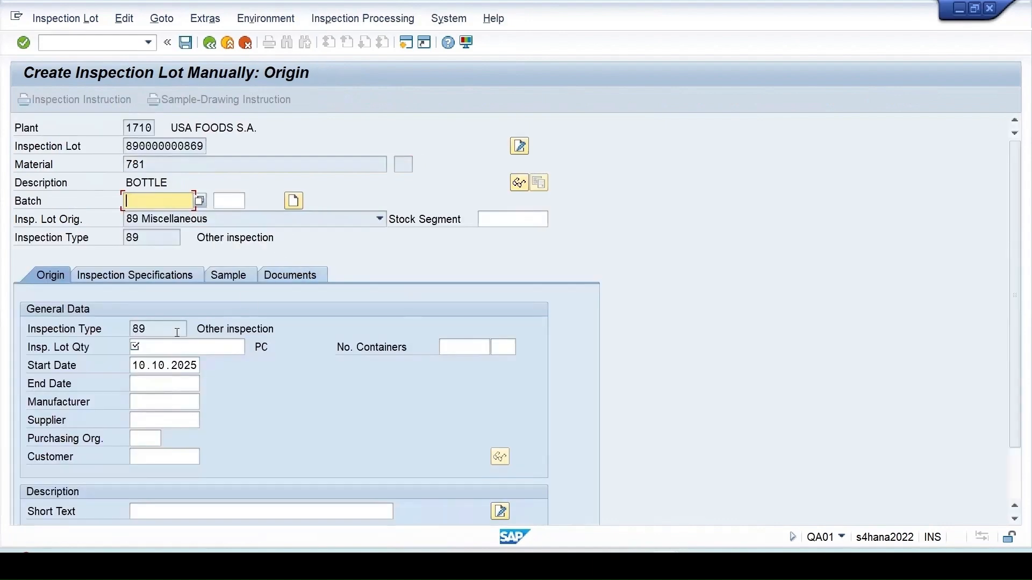
# - Save a 10 PC lot for material 781 despite no inspection plan, then return to the worklist
pyautogui.click(208, 348)
pyautogui.write('10')
pyautogui.press('Return')
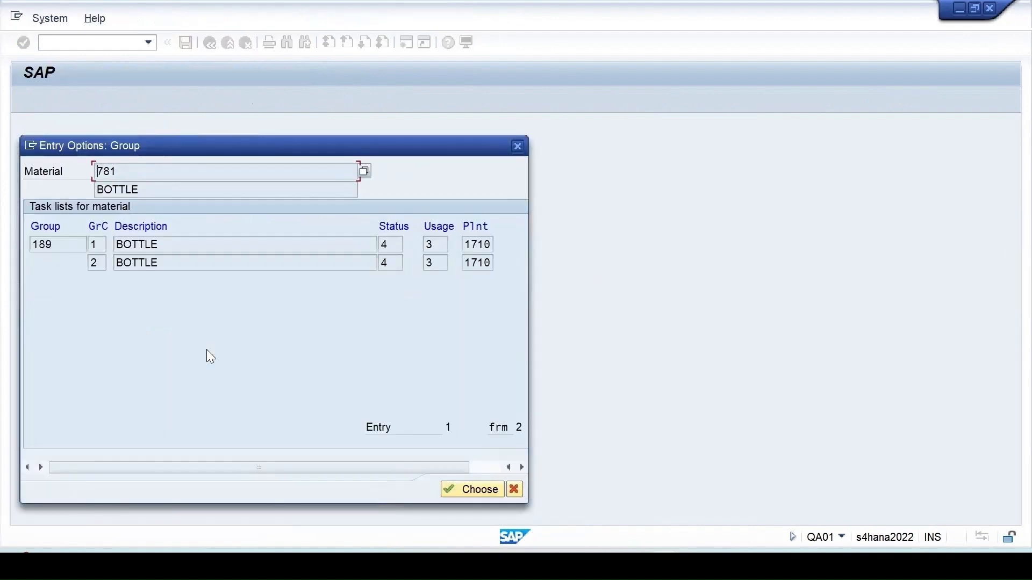
pyautogui.press('Return')
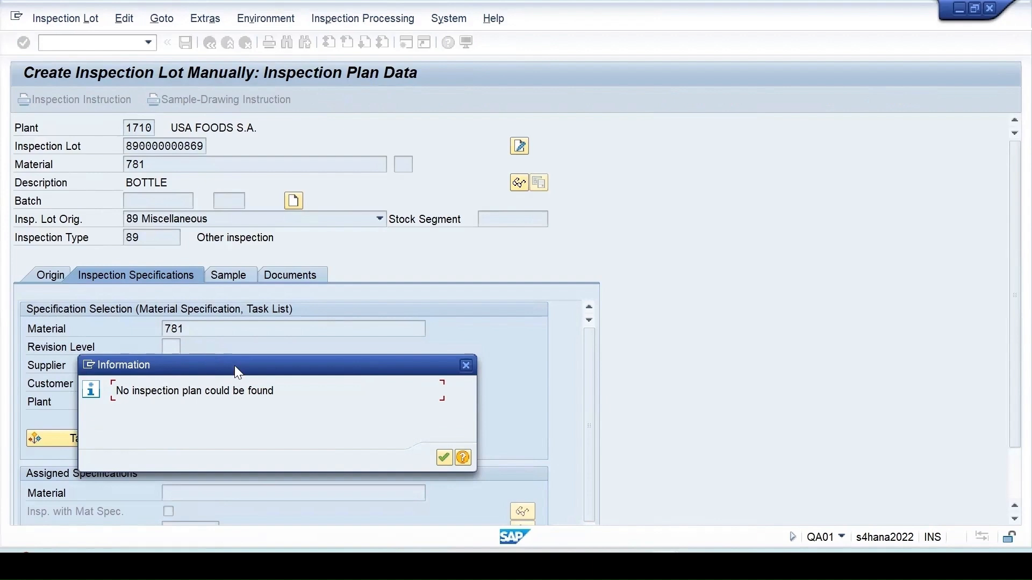
pyautogui.moveTo(234, 365); pyautogui.dragTo(308, 310)
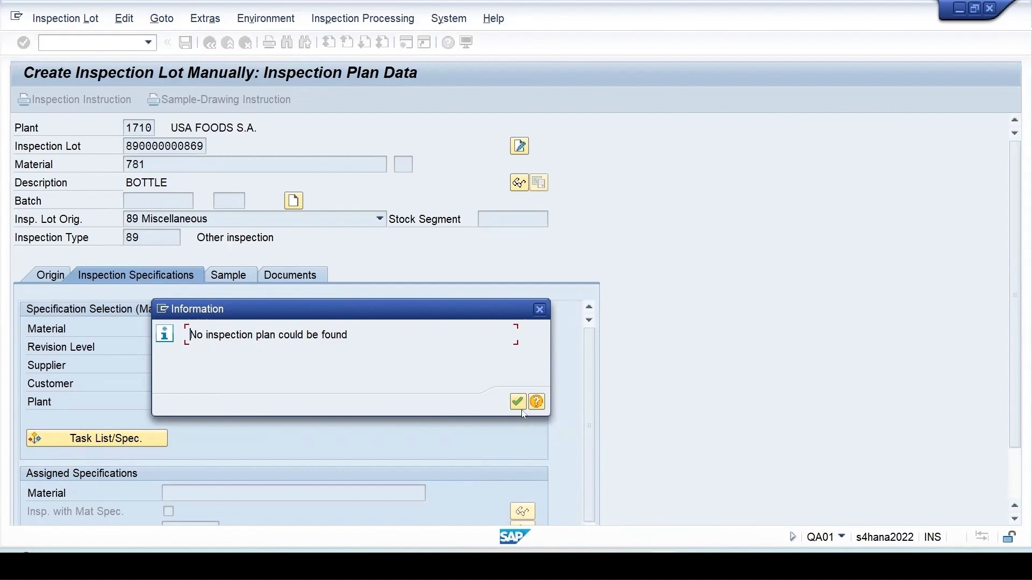
pyautogui.click(518, 402)
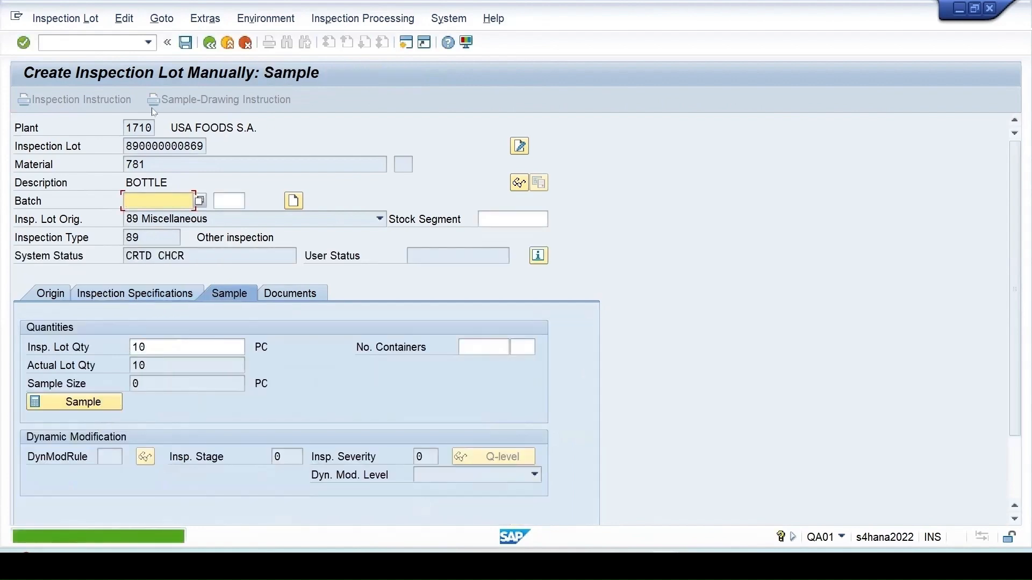
pyautogui.click(183, 42)
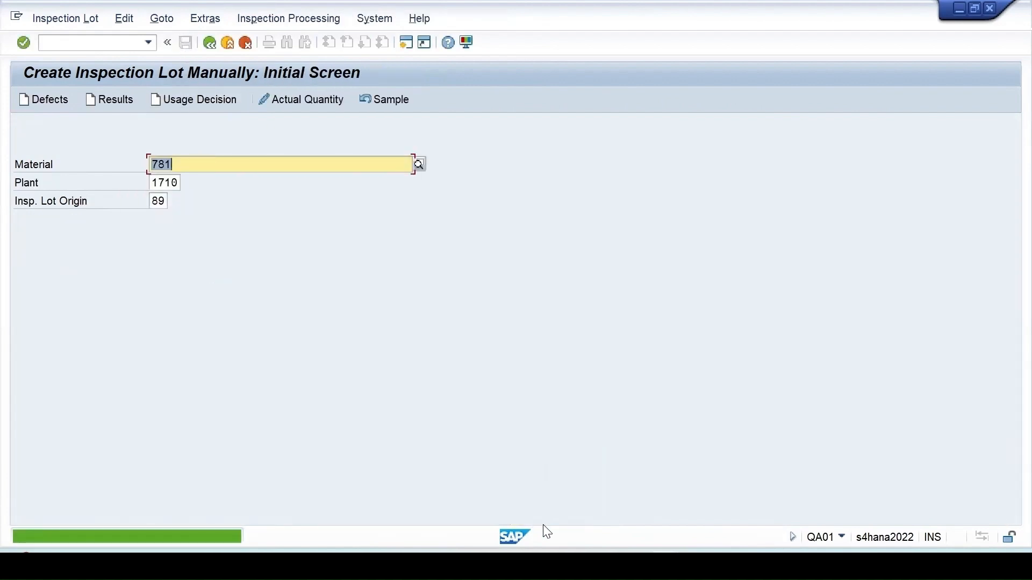
pyautogui.click(488, 500)
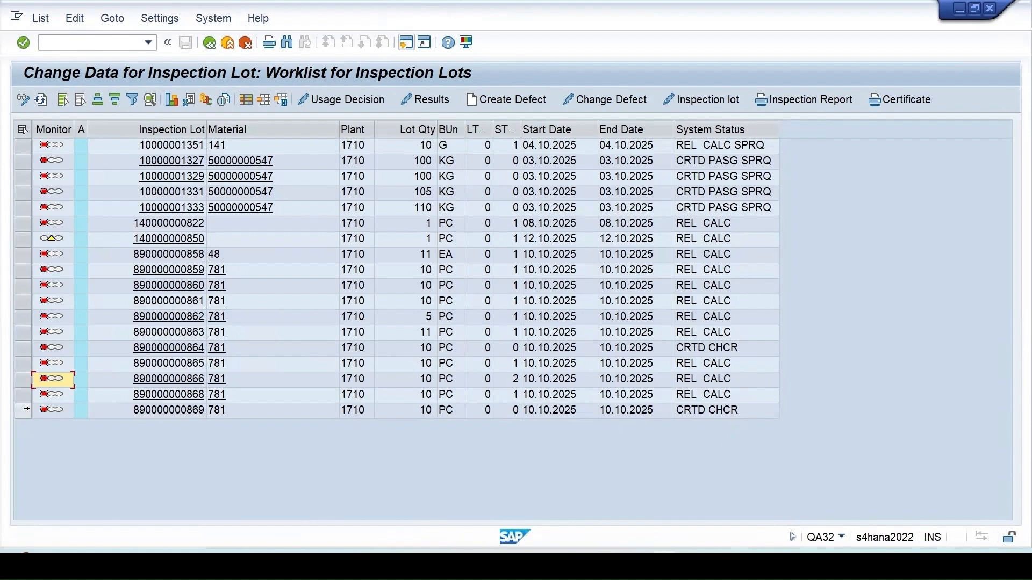
pyautogui.click(23, 410)
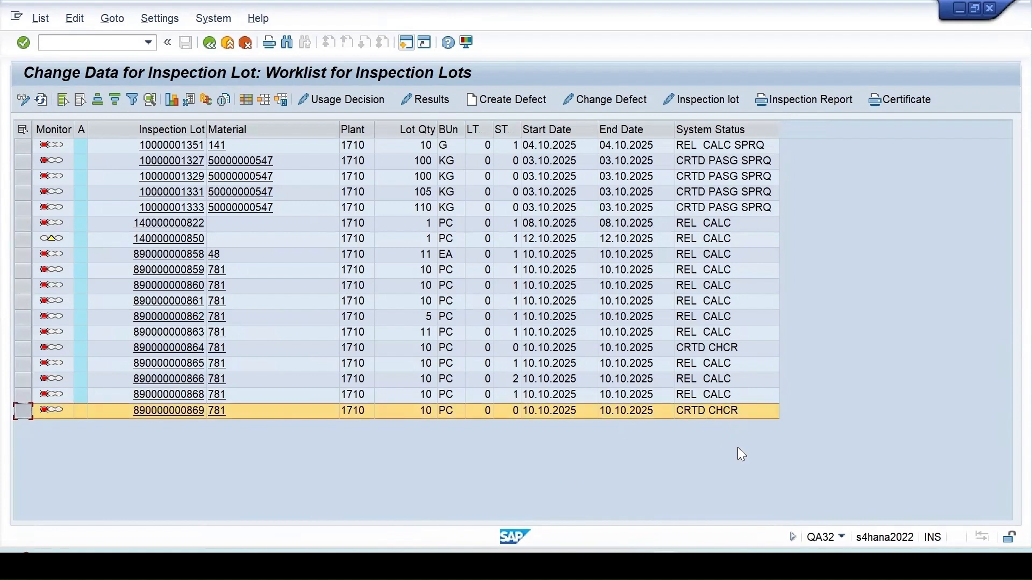
pyautogui.click(698, 99)
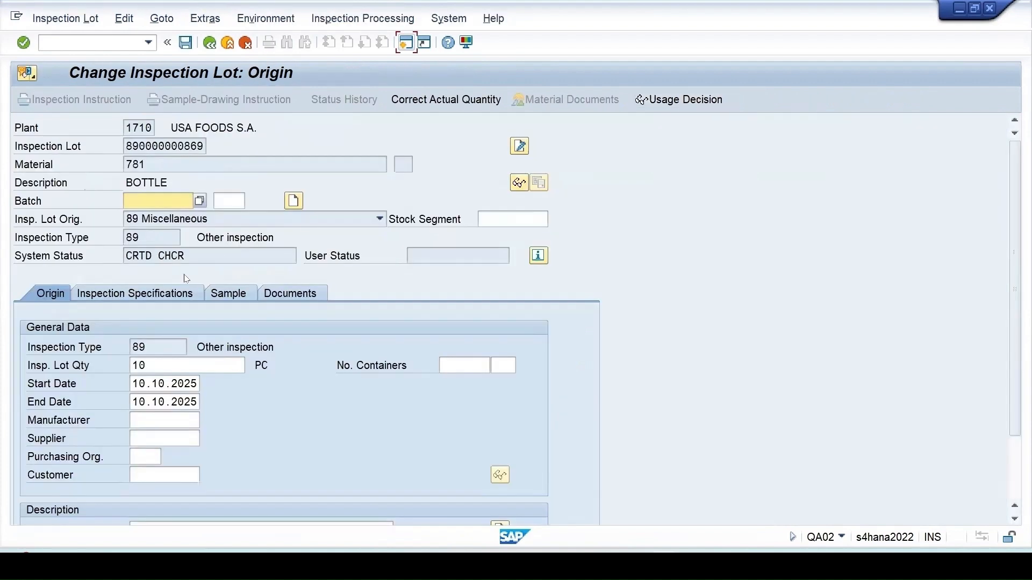
pyautogui.click(159, 292)
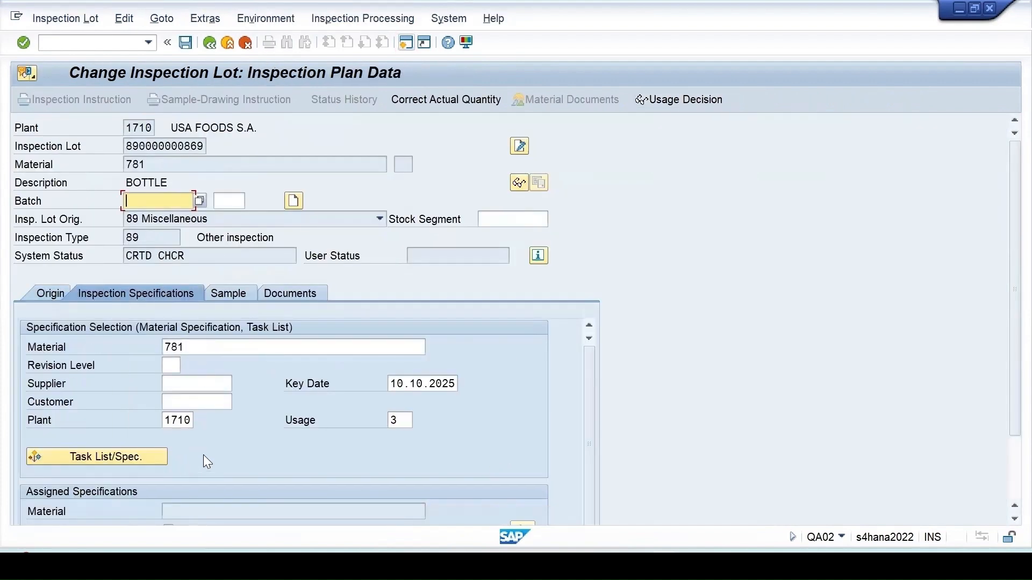
pyautogui.click(293, 202)
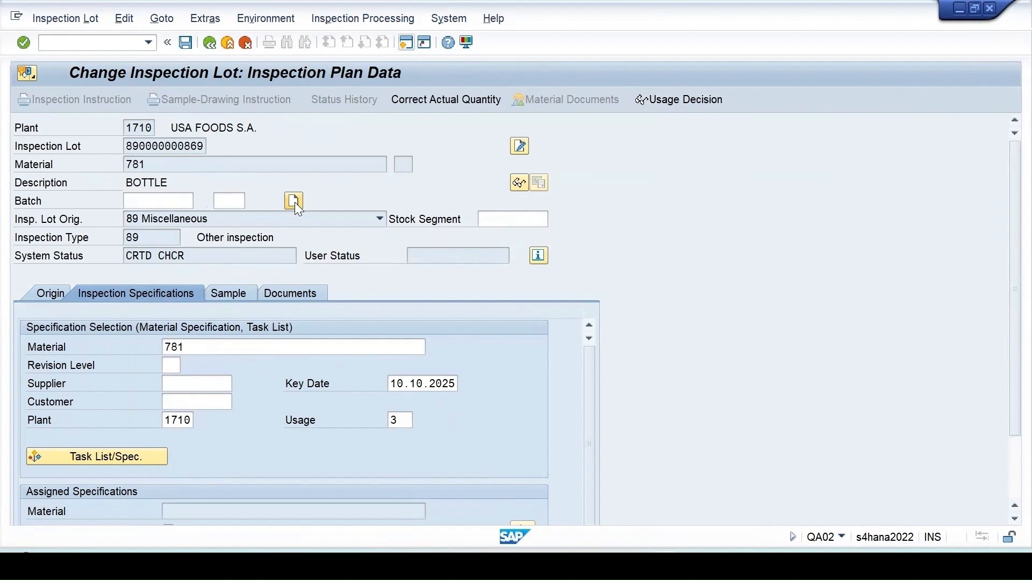
pyautogui.click(221, 321)
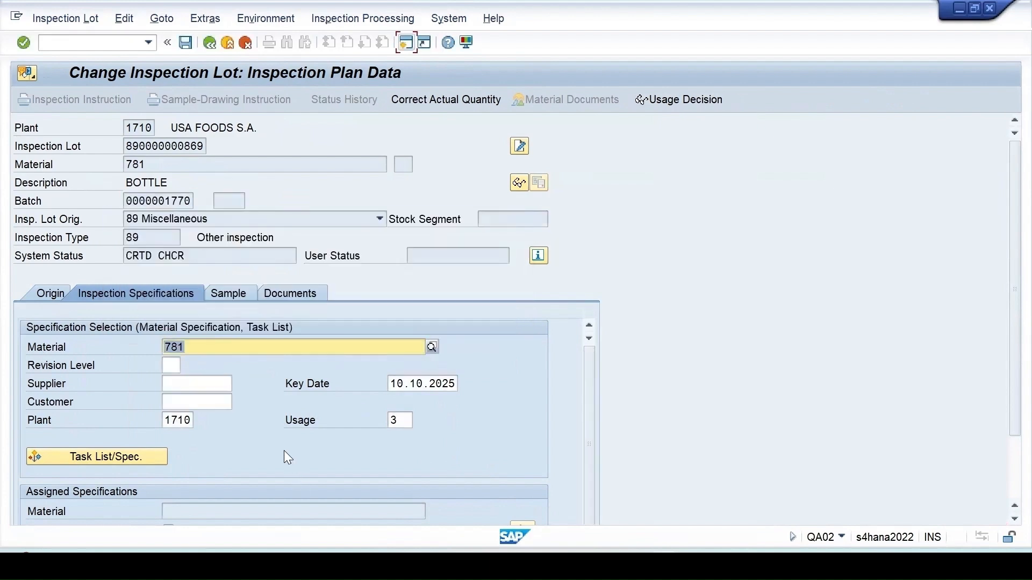
pyautogui.scroll(-2, 285, 450)
pyautogui.click(161, 325)
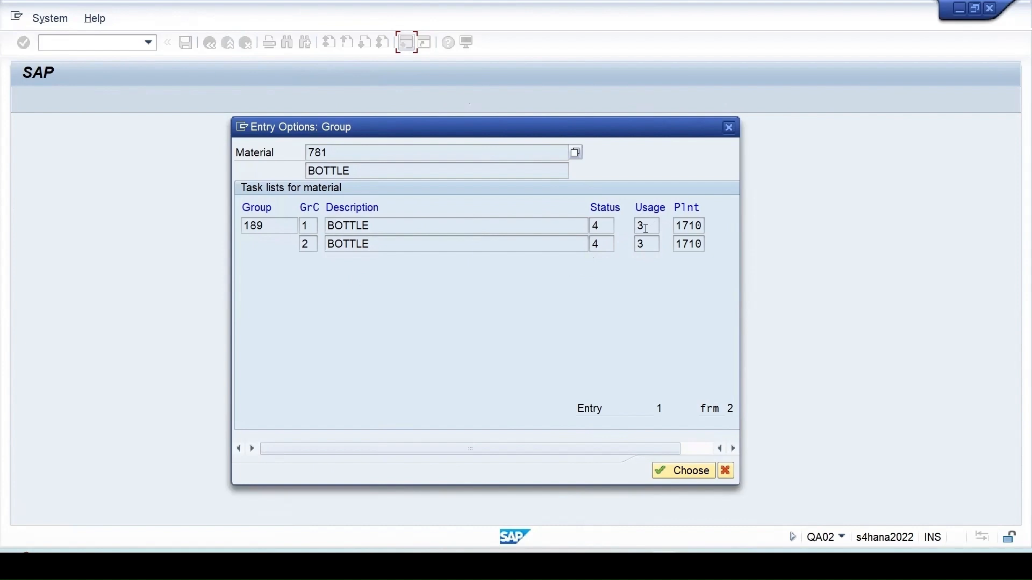
pyautogui.doubleClick(495, 231)
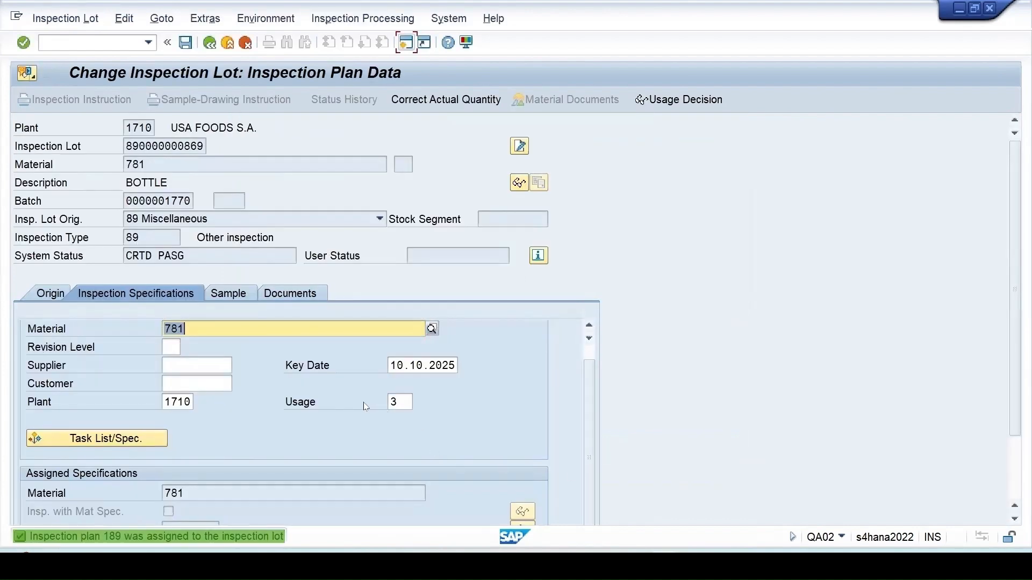
# - Calculate a sample size of 5, save the lot, and refresh the worklist
pyautogui.scroll(-3, 365, 407)
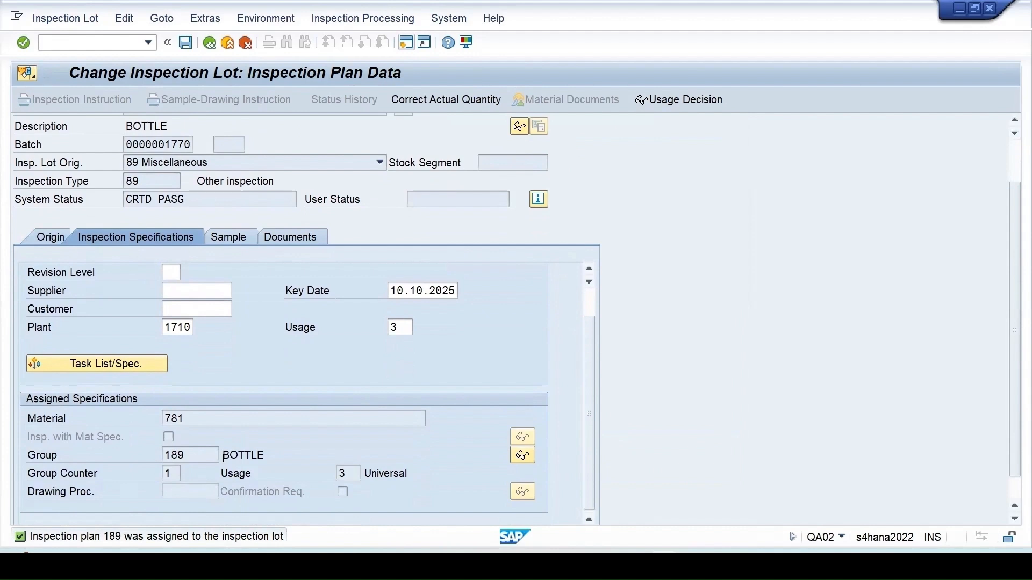
pyautogui.click(230, 237)
pyautogui.click(110, 403)
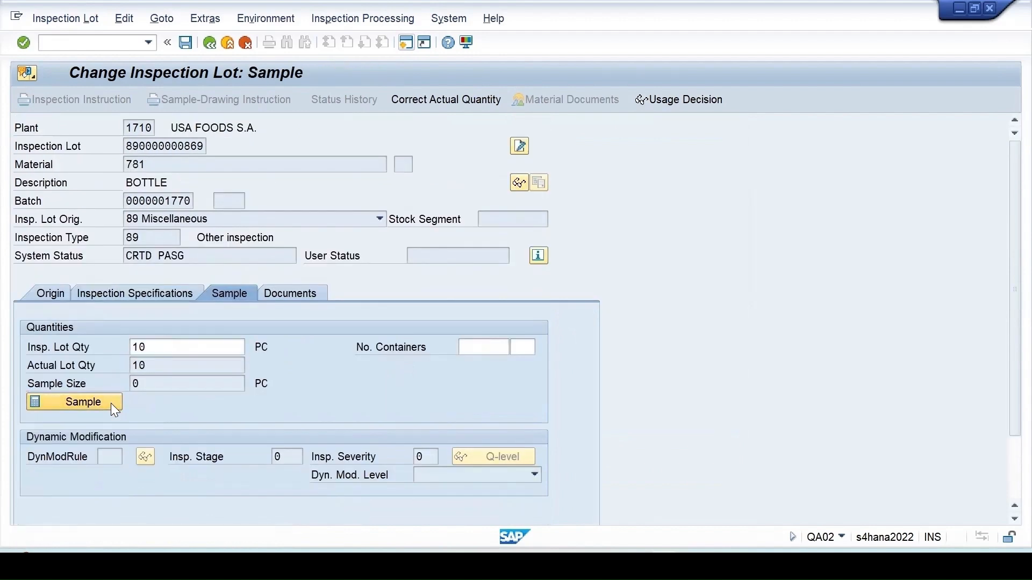
pyautogui.click(186, 42)
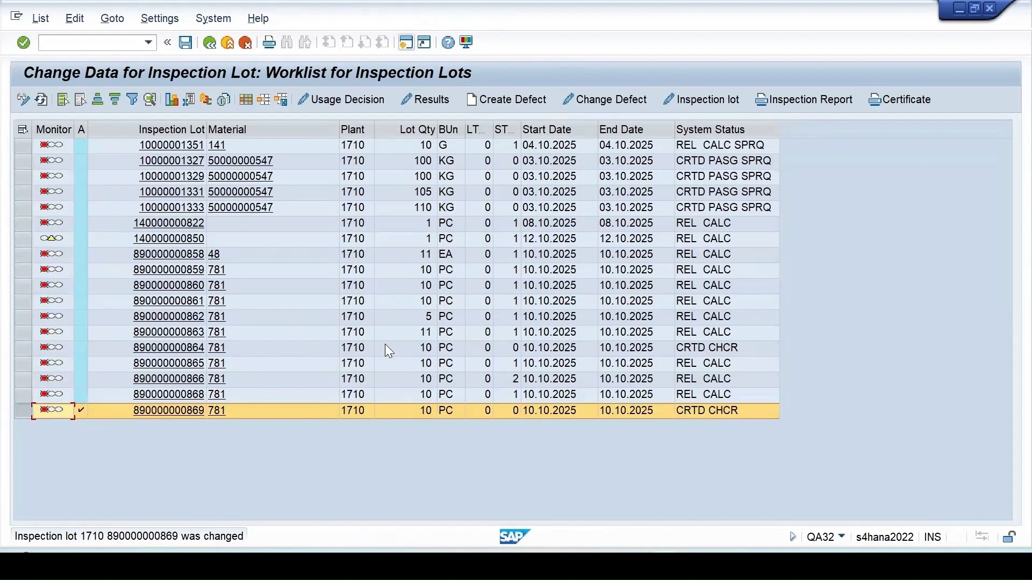
pyautogui.click(40, 99)
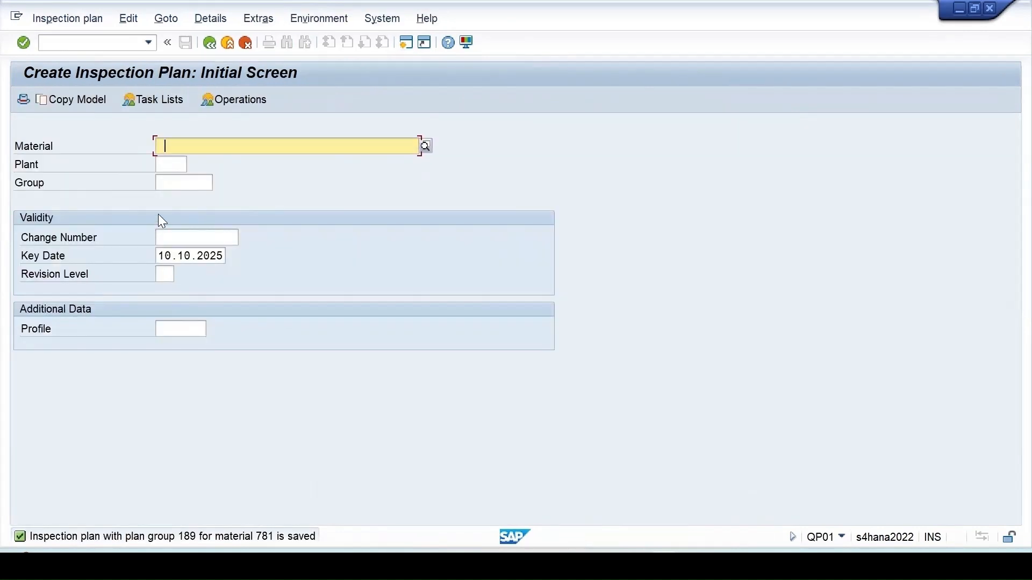
# - Open the task list overview of plan 189 for material 781 at plant 1710
pyautogui.click(162, 145)
pyautogui.click(170, 161)
pyautogui.click(171, 164)
pyautogui.click(184, 182)
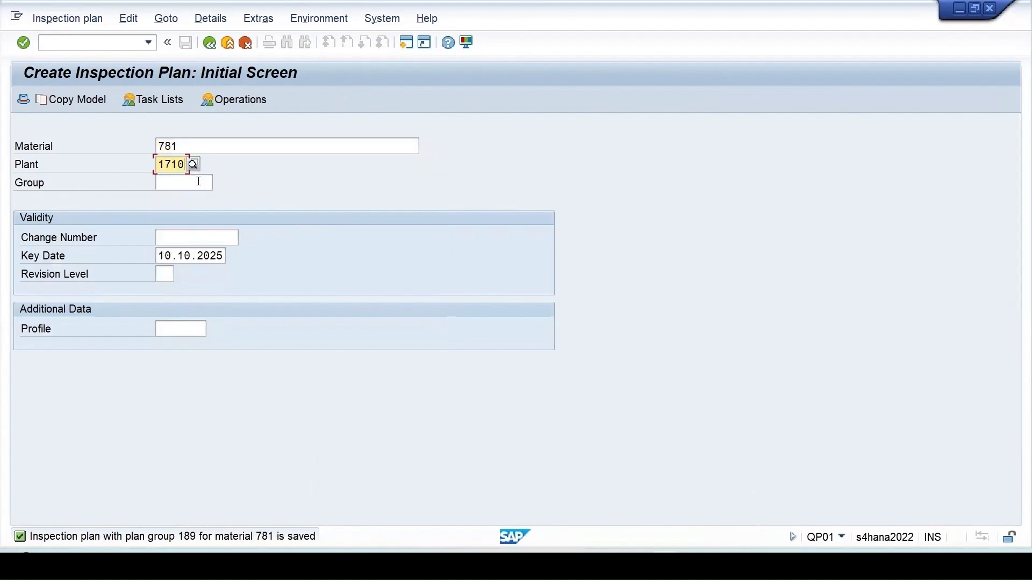
pyautogui.press('Return')
# - Set the Deletion Flag in group counter 2's header and save the plan
pyautogui.click(23, 217)
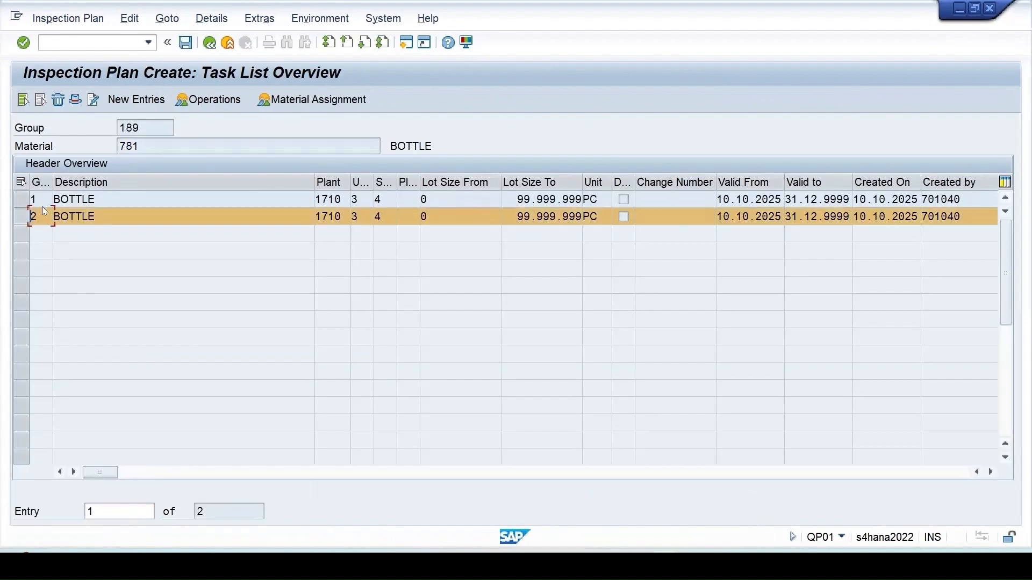
pyautogui.click(75, 102)
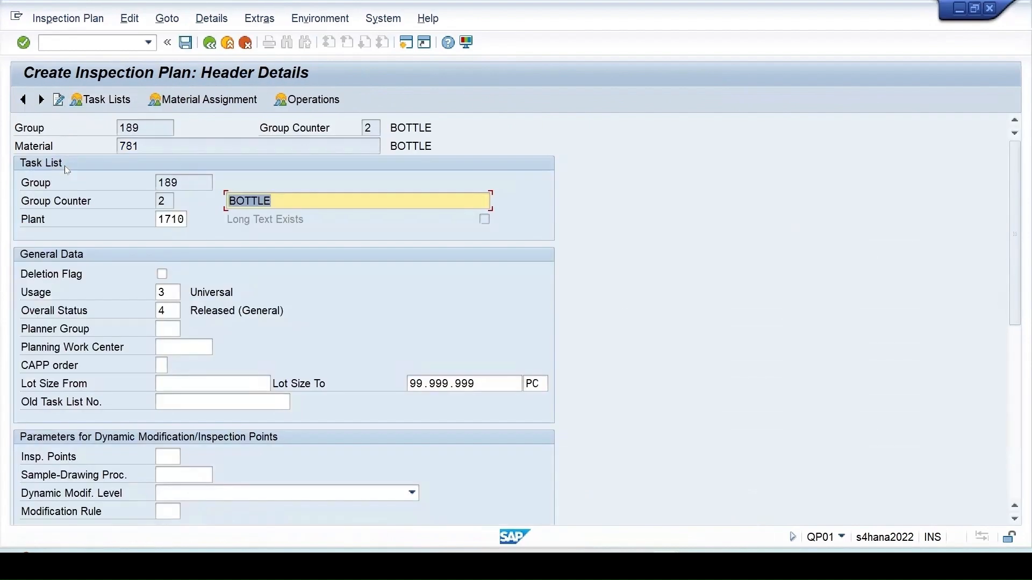
pyautogui.click(163, 275)
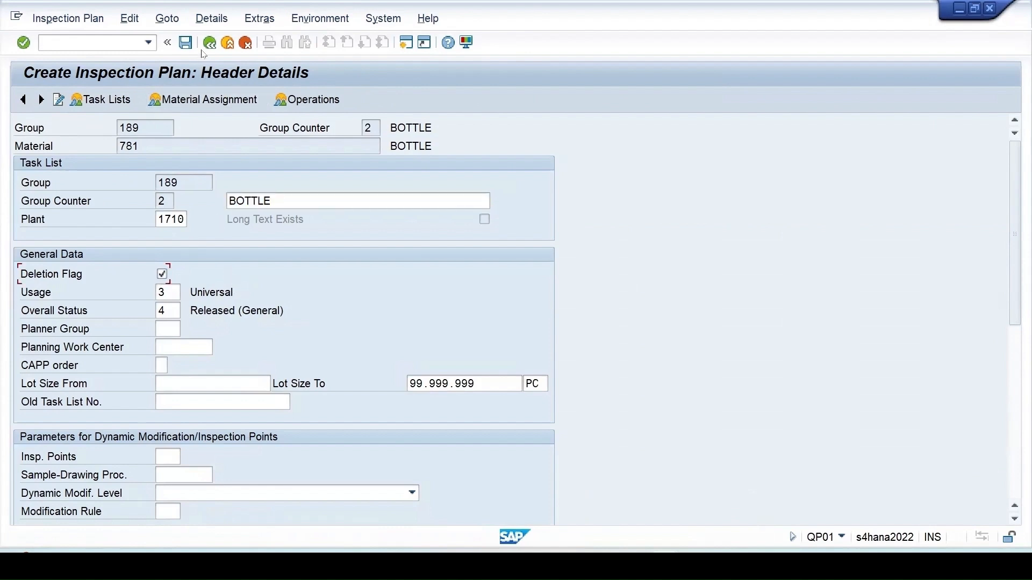
pyautogui.click(186, 43)
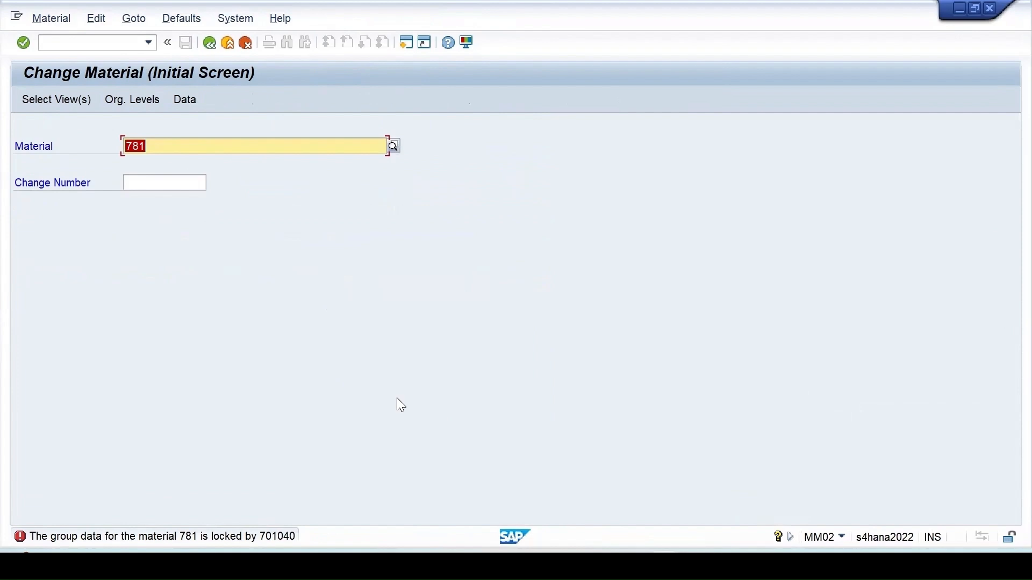
# - Check material 781's Quality management inspection setup for type 89 and save the material
pyautogui.press('Return')
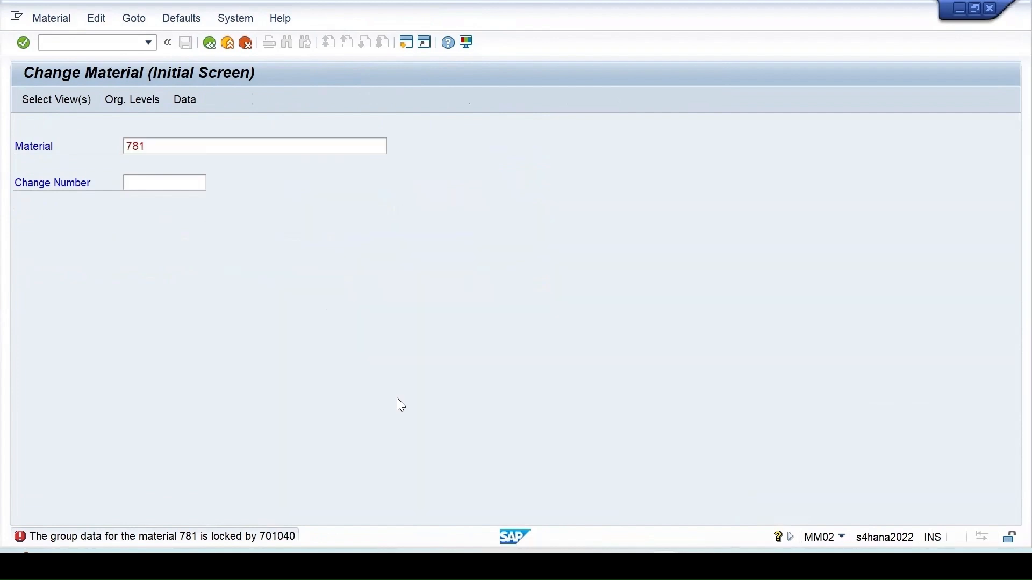
pyautogui.press('Return')
pyautogui.click(580, 128)
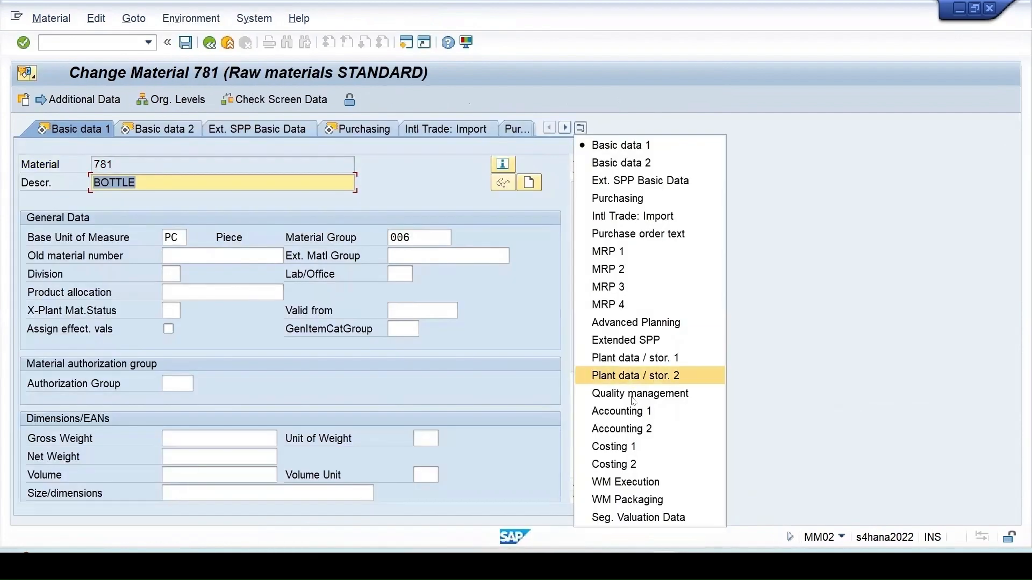
pyautogui.click(641, 397)
pyautogui.click(504, 313)
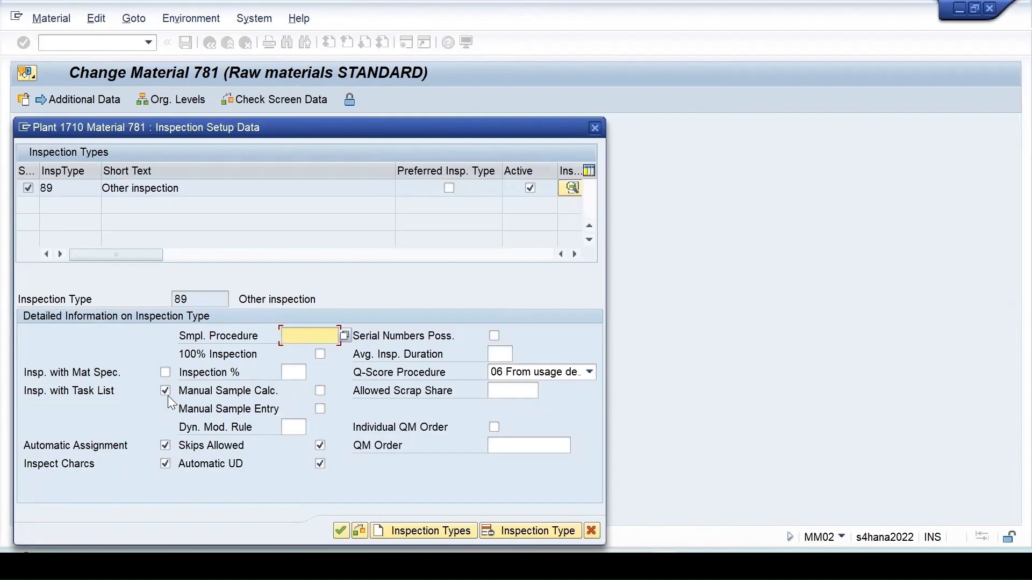
pyautogui.click(337, 529)
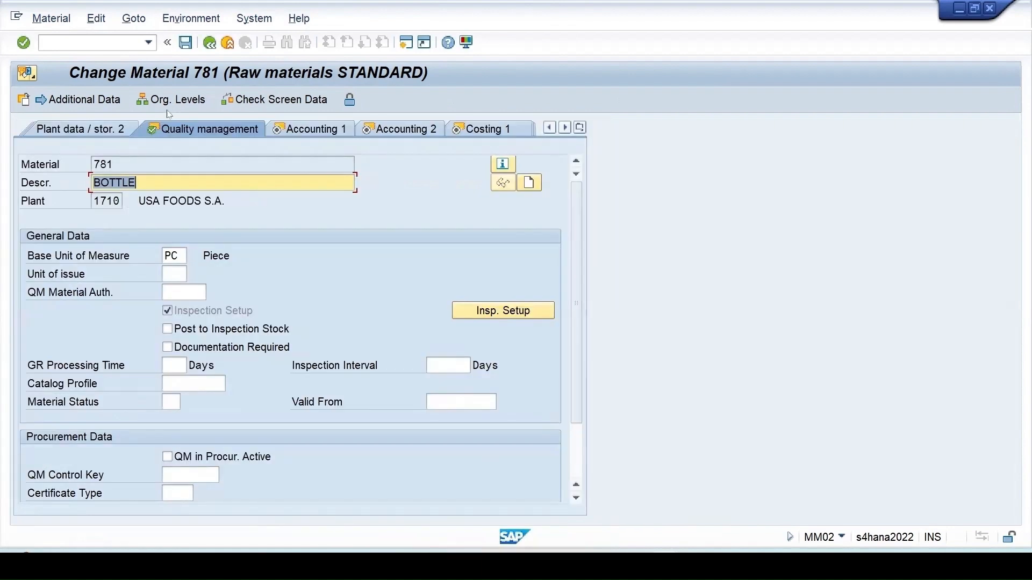
pyautogui.click(182, 46)
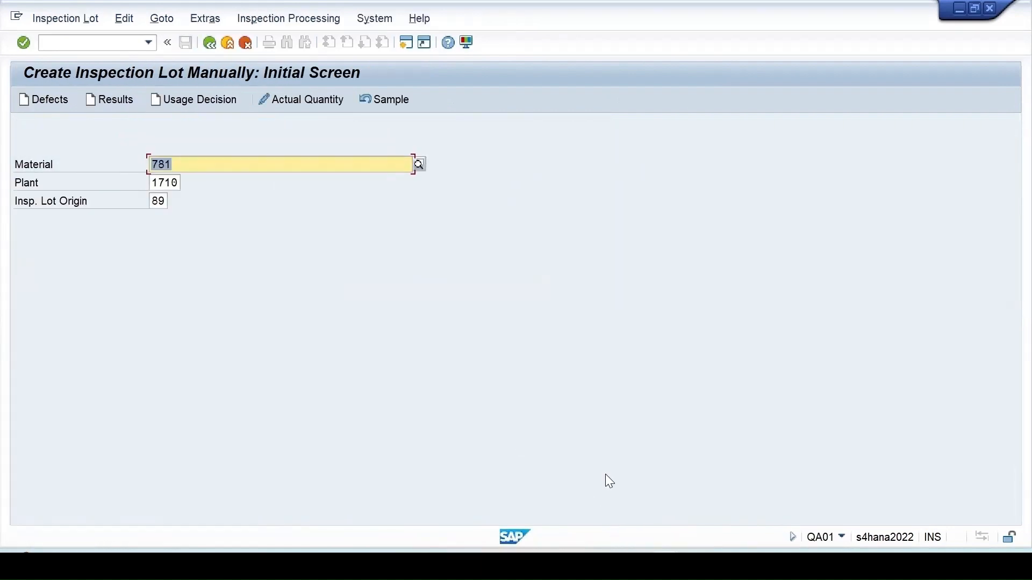
# - Enter inspection lot quantity 12 for material 781 and assign an automatic batch number
pyautogui.press('Return')
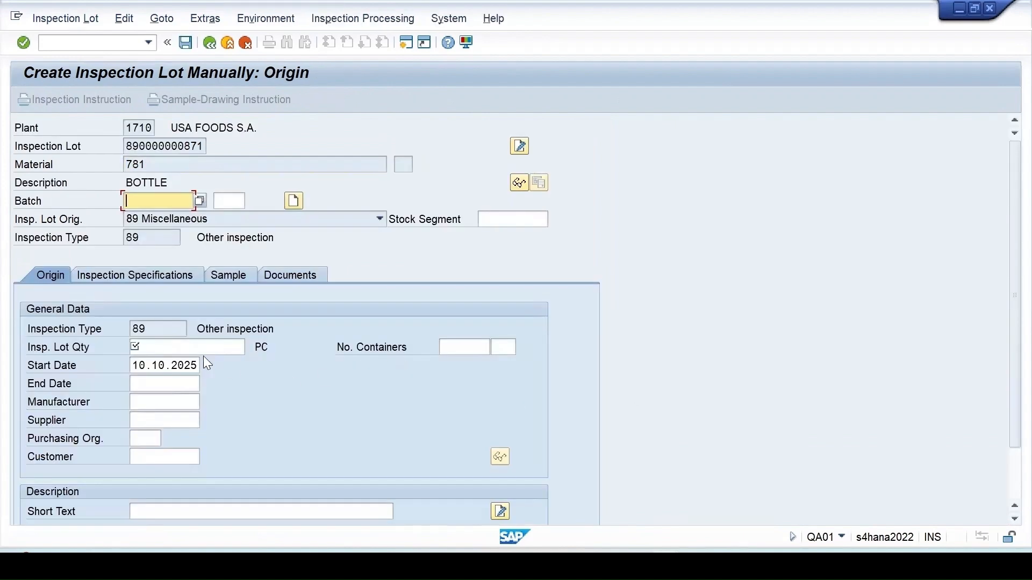
pyautogui.click(152, 347)
pyautogui.write('12')
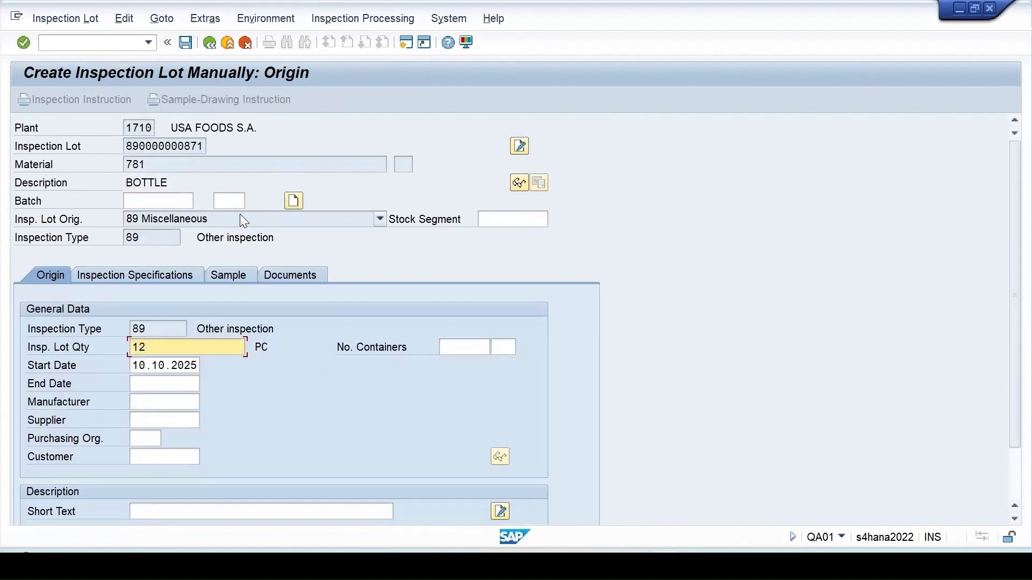
pyautogui.click(294, 201)
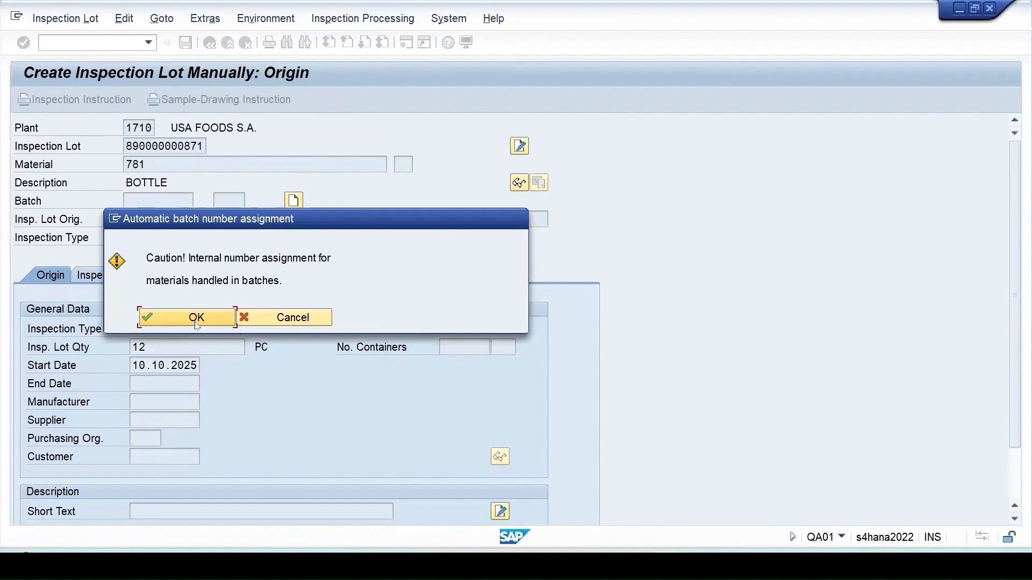
pyautogui.click(195, 316)
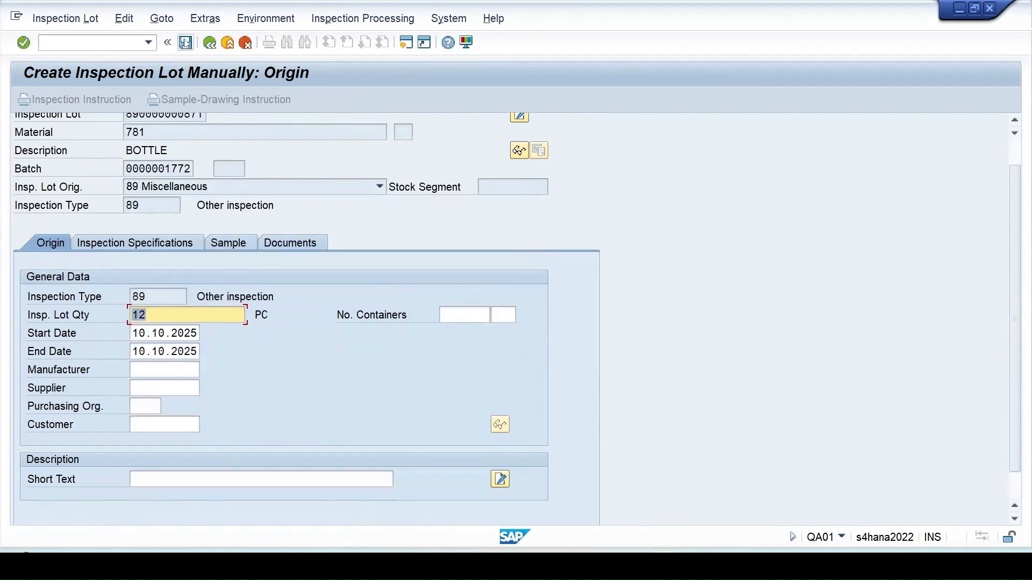
pyautogui.click(186, 43)
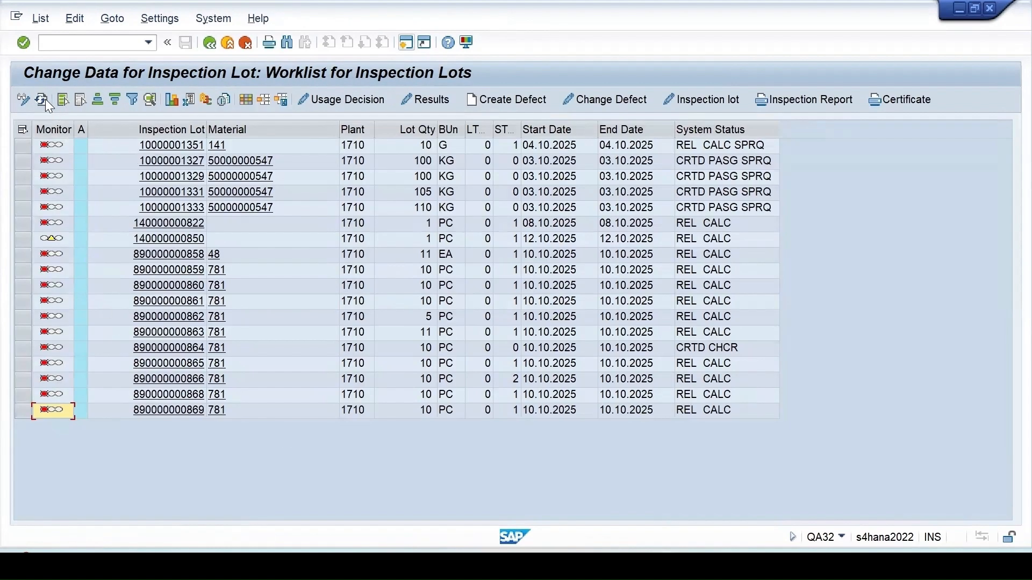
pyautogui.click(43, 99)
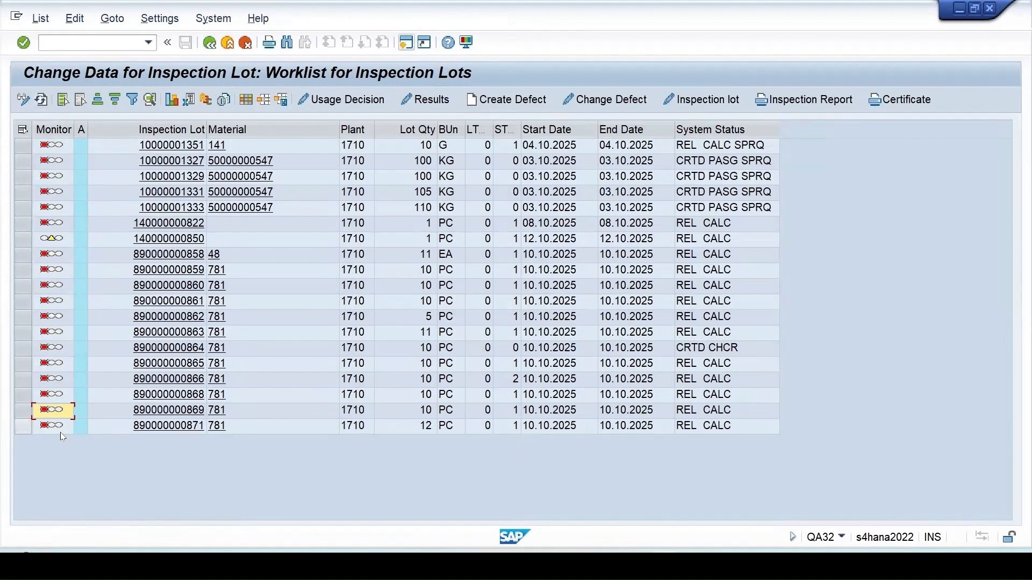
pyautogui.click(32, 428)
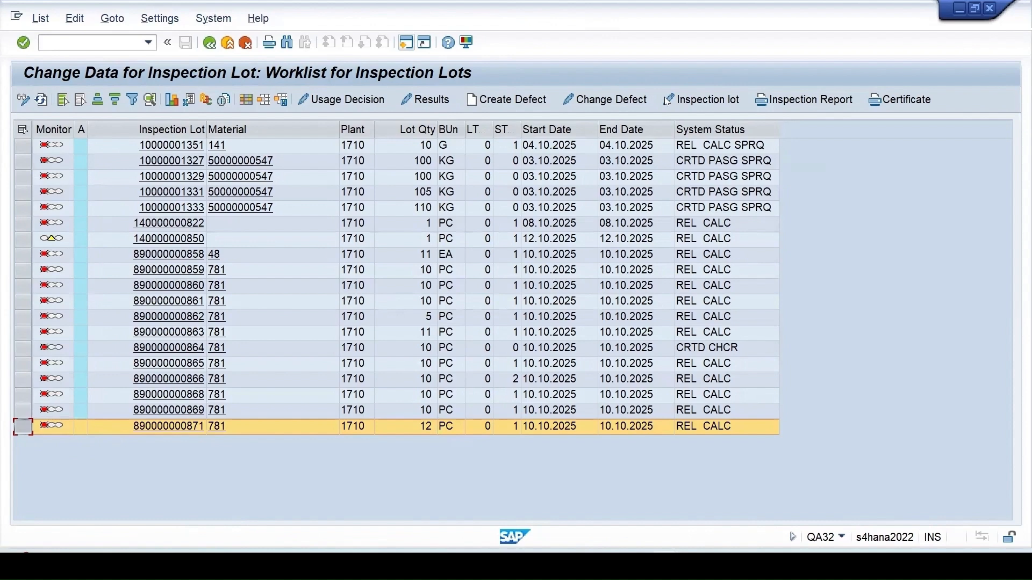
pyautogui.click(688, 100)
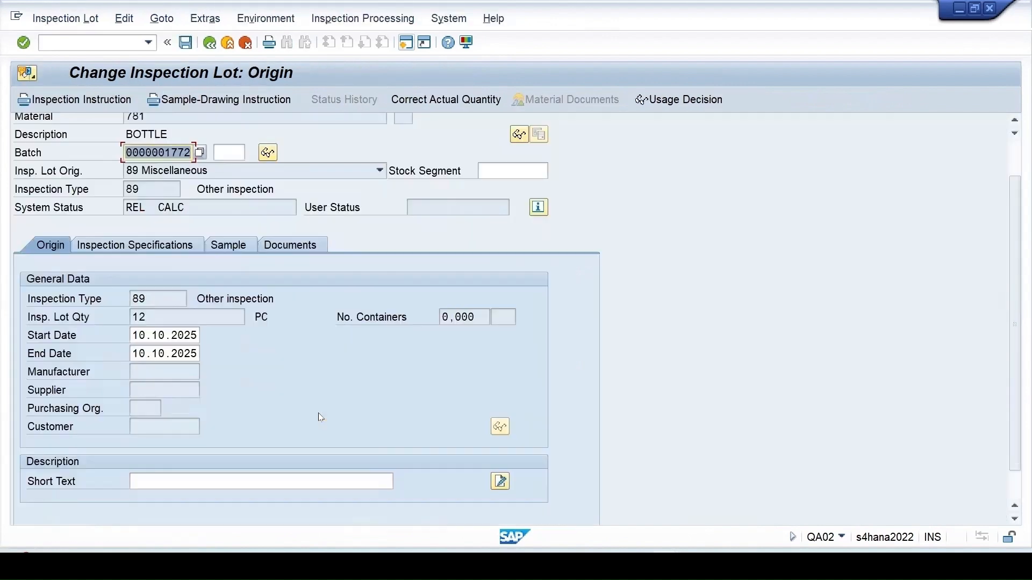
pyautogui.click(156, 211)
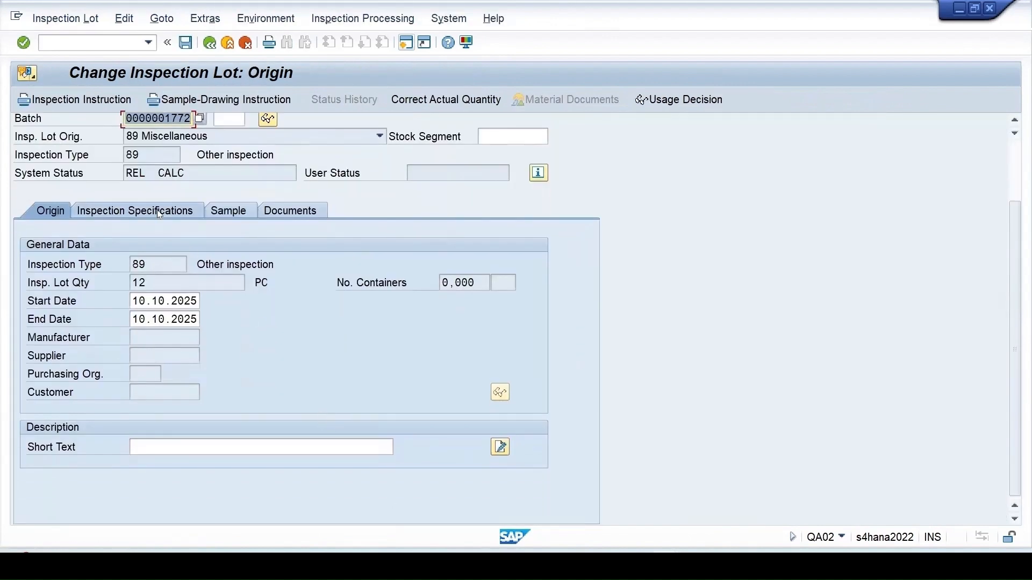
pyautogui.scroll(-3, 169, 434)
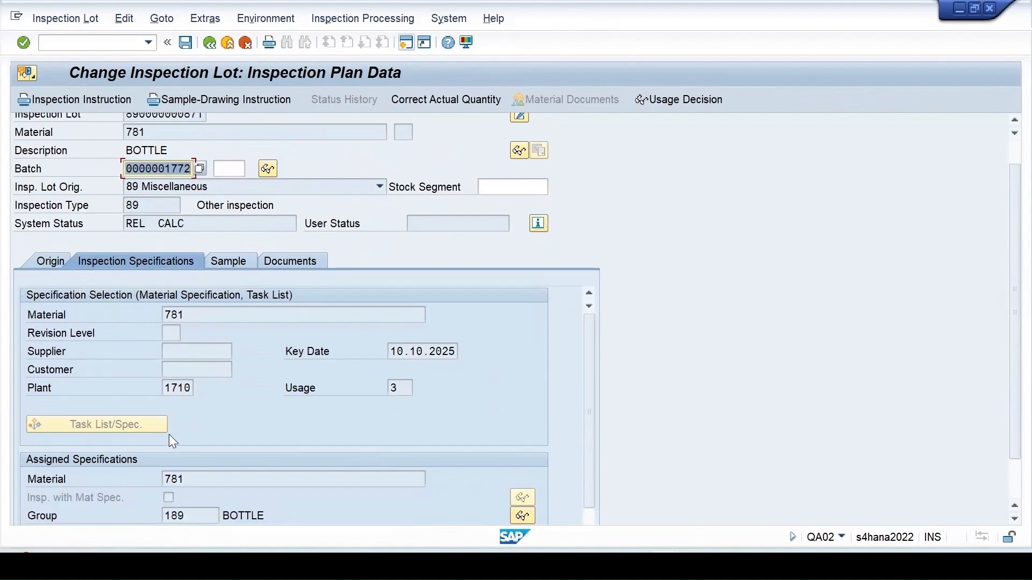
pyautogui.click(232, 230)
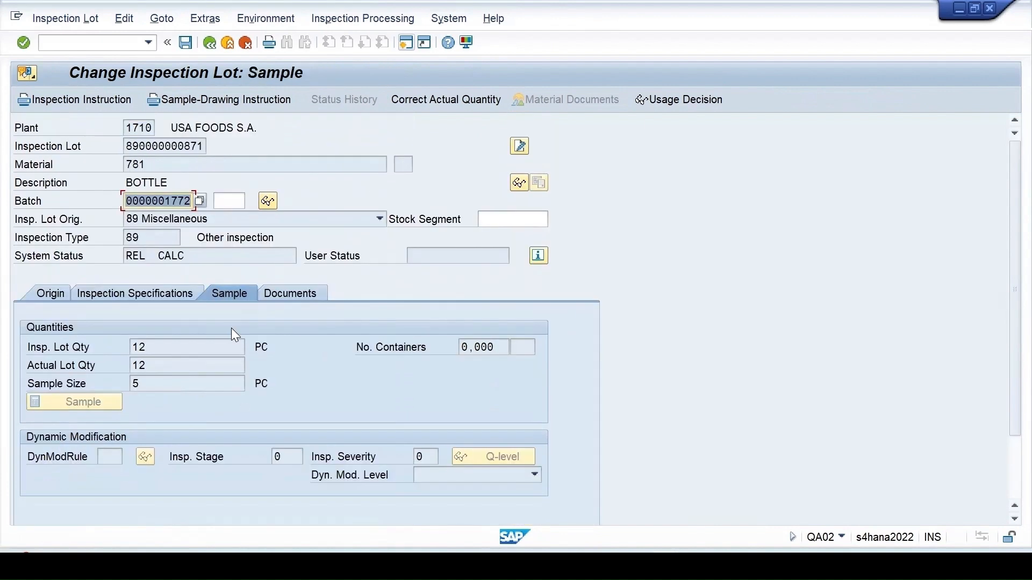
pyautogui.scroll(-1, 247, 398)
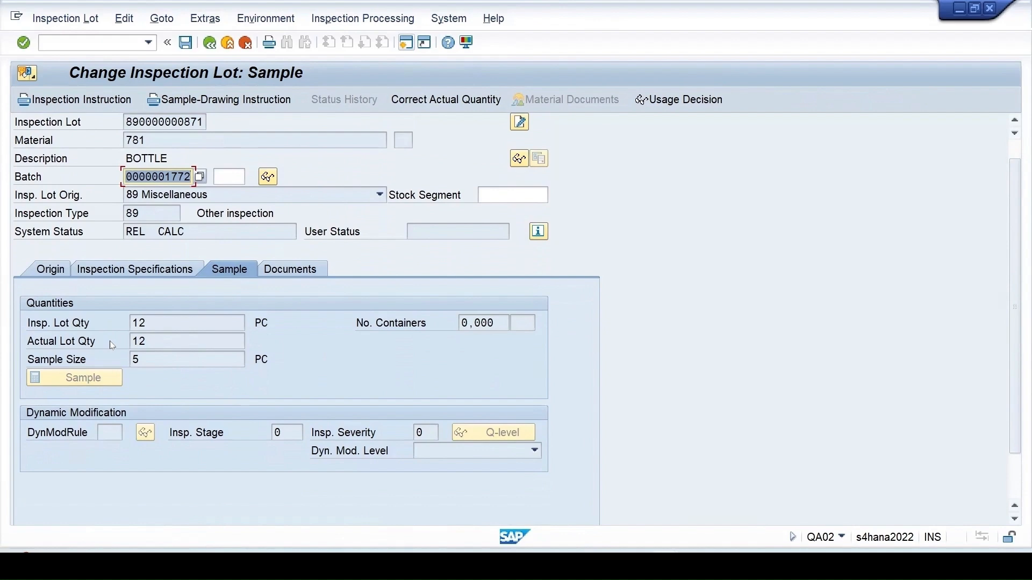
# - Copy the lot number, return to the worklist, and open a new GUI window
pyautogui.moveTo(140, 360); pyautogui.dragTo(110, 345)
pyautogui.moveTo(205, 122); pyautogui.dragTo(4, 108)
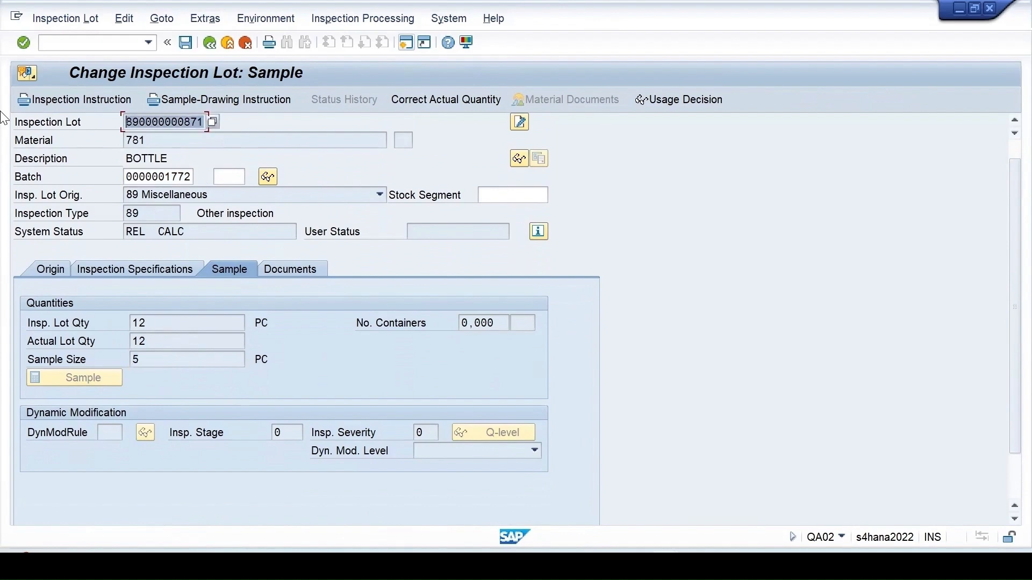
pyautogui.hotkey('ctrl', 'c')
pyautogui.click(207, 43)
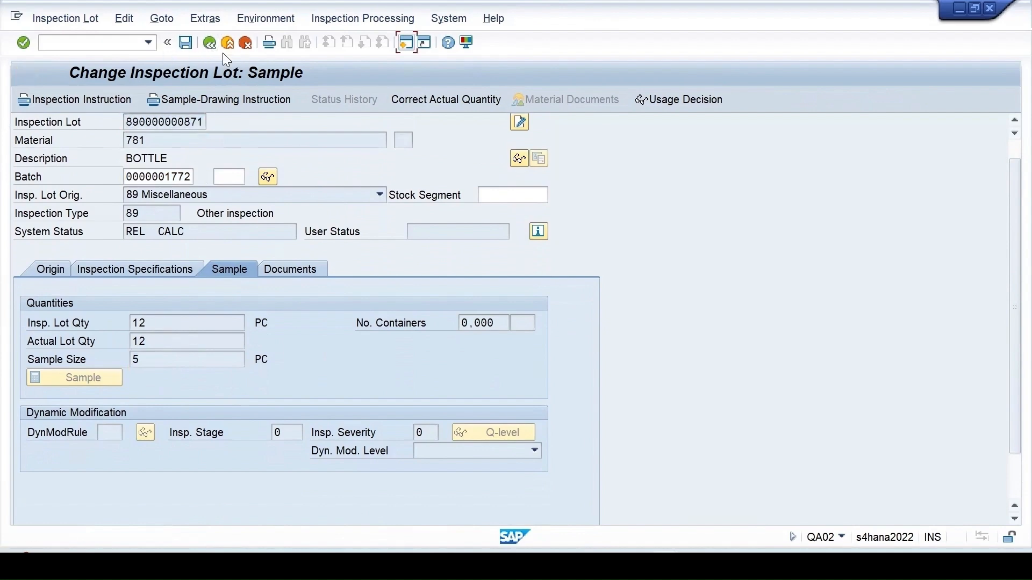
pyautogui.click(406, 45)
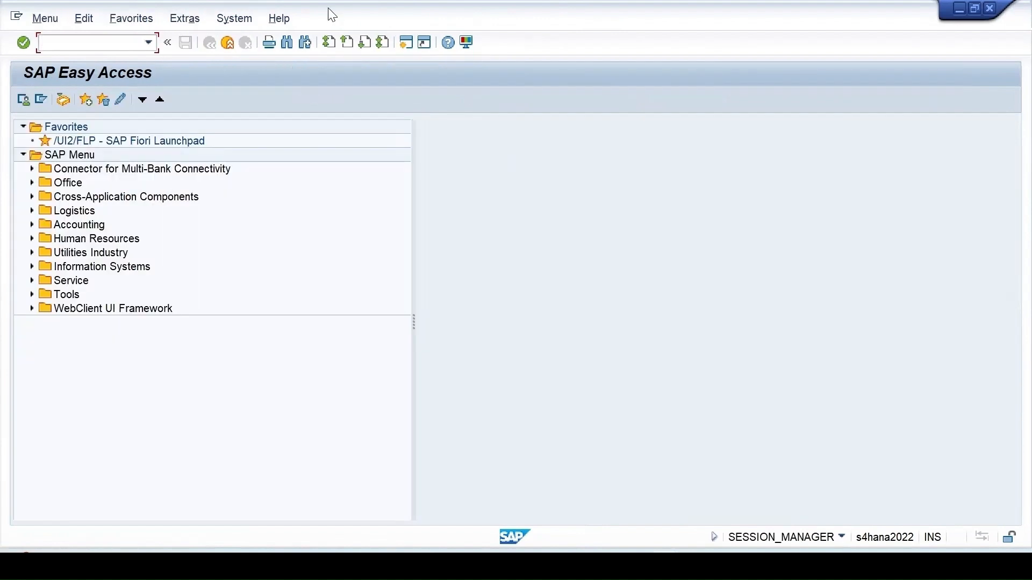
pyautogui.write('qa02')
pyautogui.press('Return')
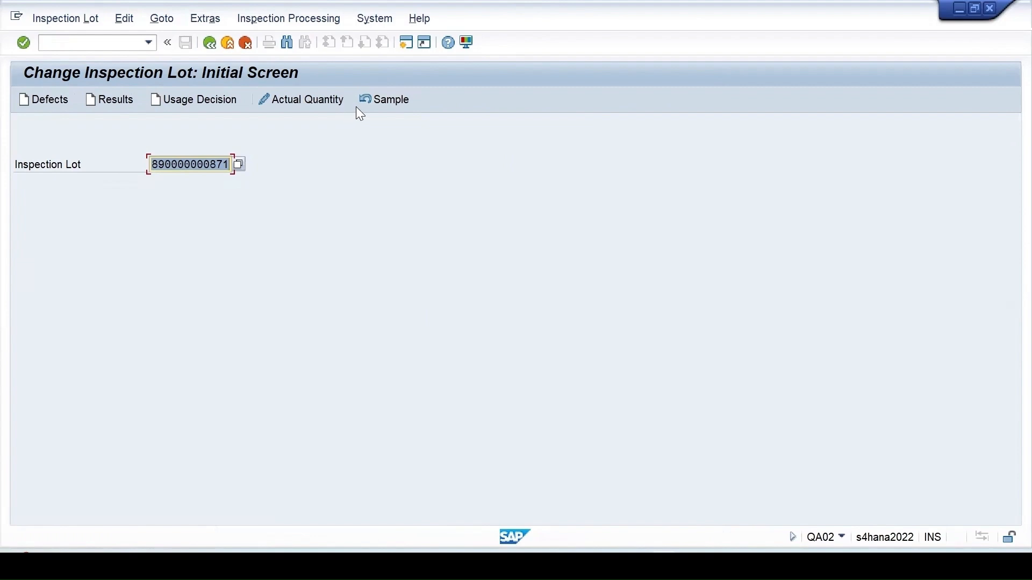
pyautogui.click(387, 100)
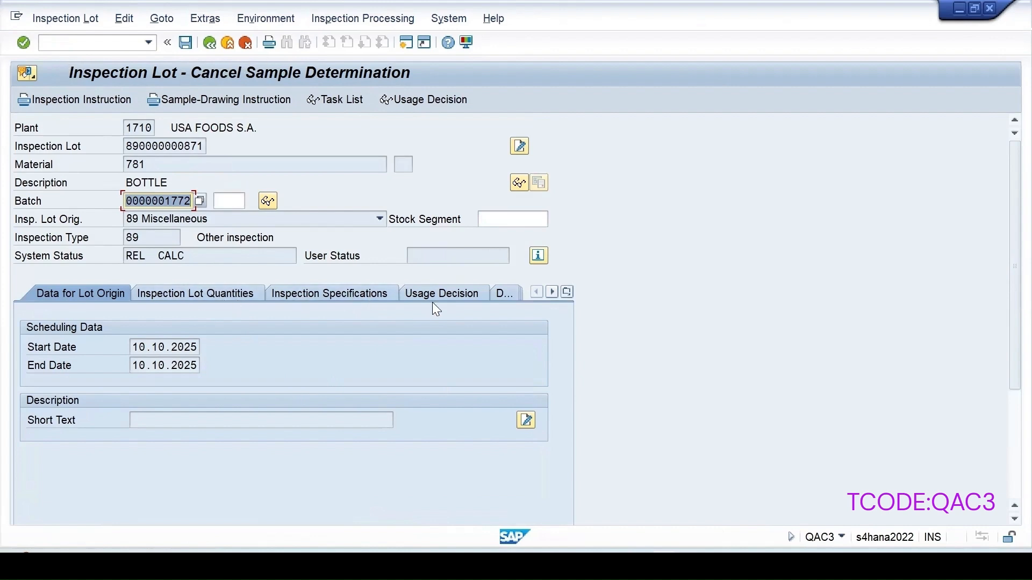
# - Review the plan specifications and sample size, then save the cancellation
pyautogui.click(354, 297)
pyautogui.scroll(-2, 214, 428)
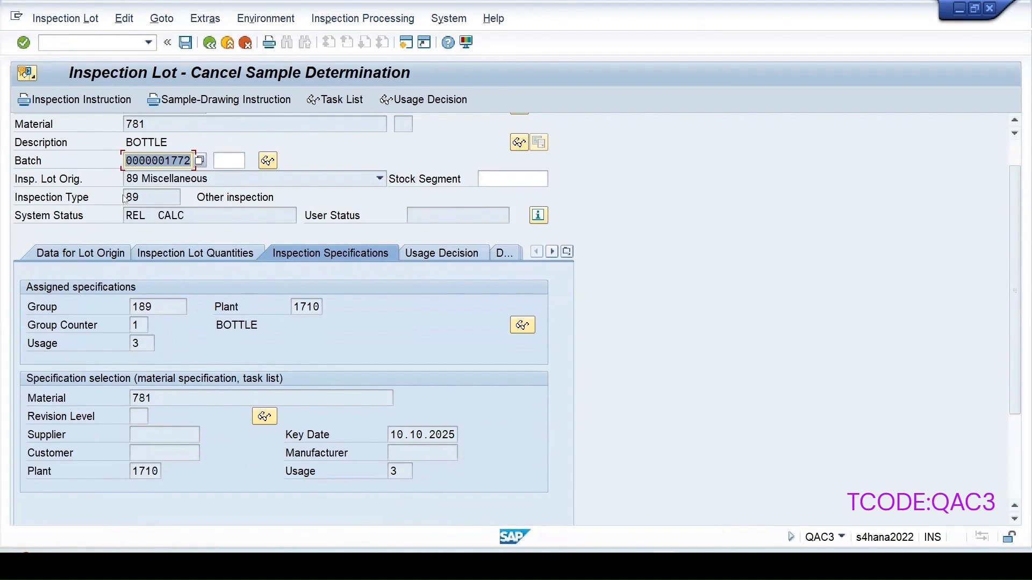
pyautogui.click(229, 256)
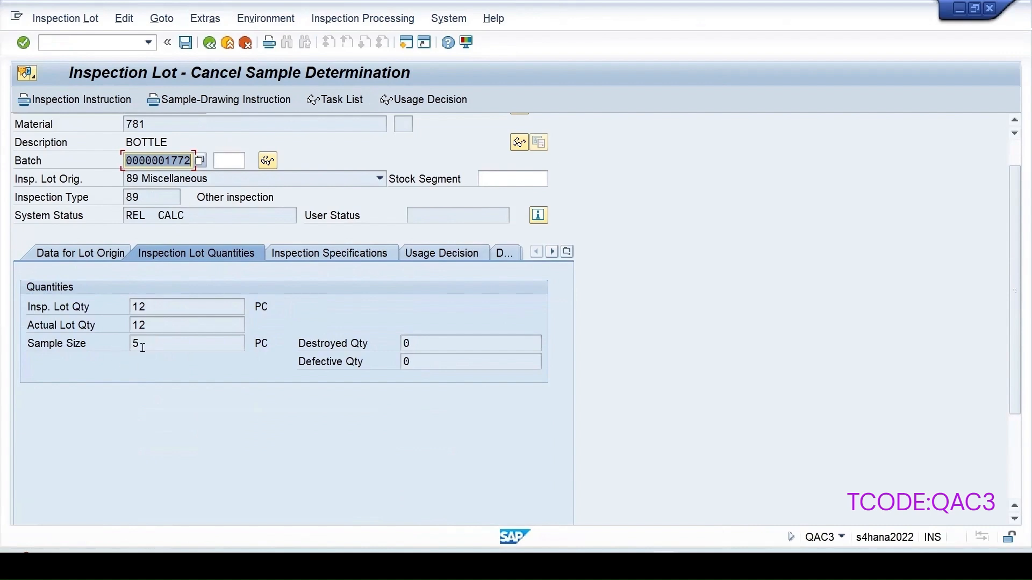
pyautogui.click(187, 43)
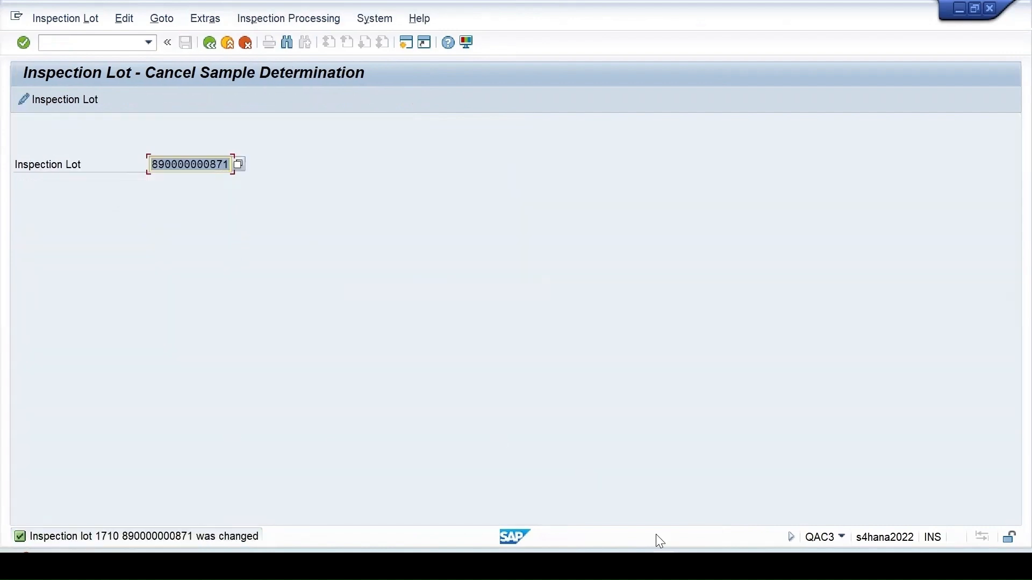
pyautogui.click(417, 497)
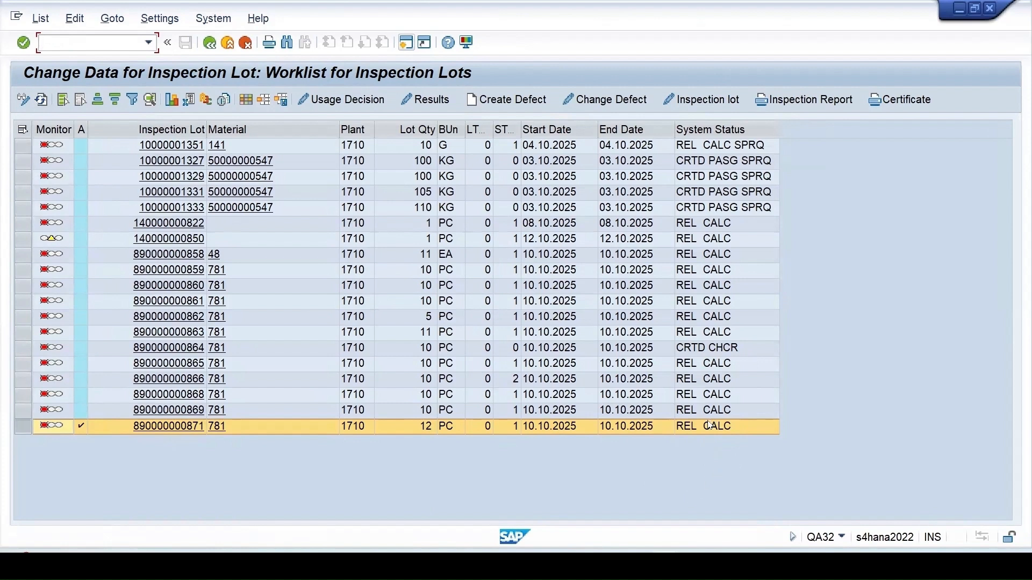
pyautogui.click(41, 100)
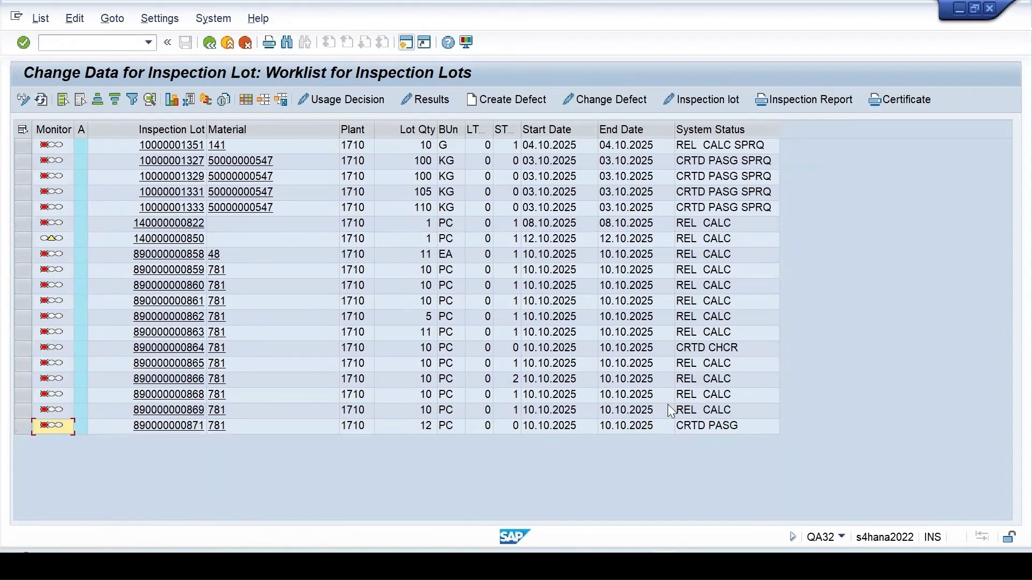
pyautogui.click(18, 428)
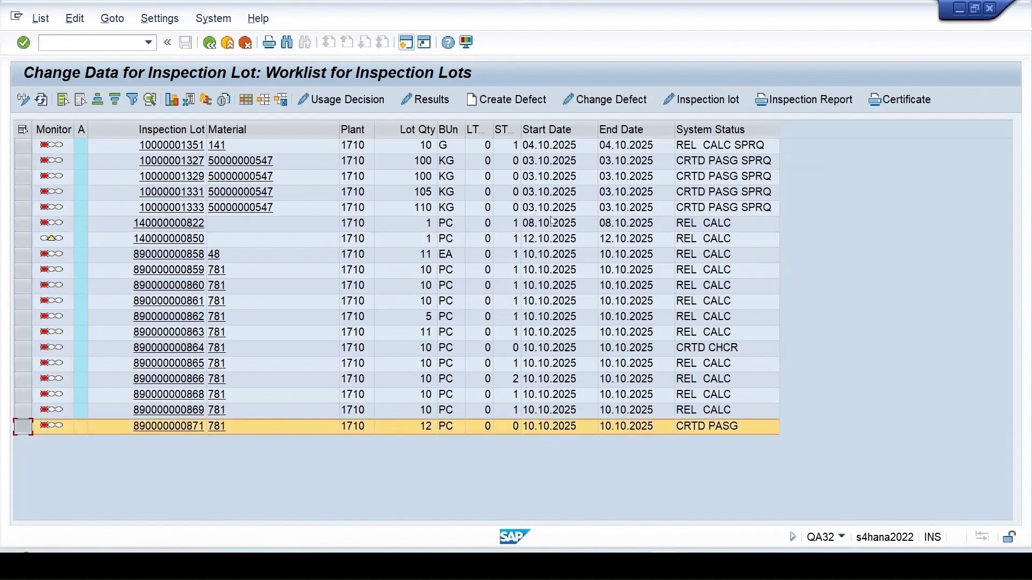
pyautogui.click(702, 100)
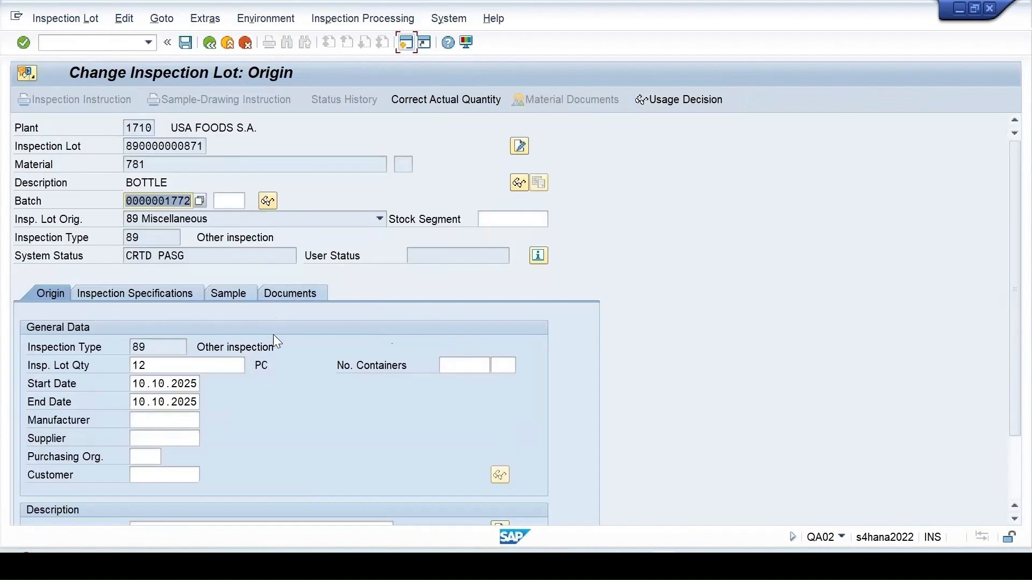
# - Review its specifications, sample size 0 PC, and detailed system statuses CRTD, CHCR, PASG
pyautogui.scroll(-1, 274, 334)
pyautogui.click(171, 261)
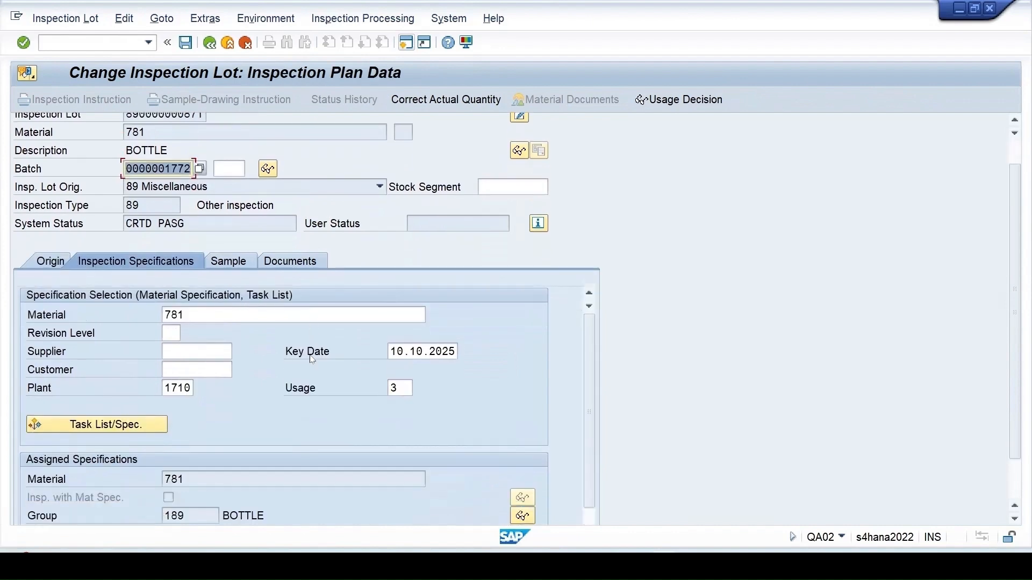
pyautogui.scroll(-2, 313, 360)
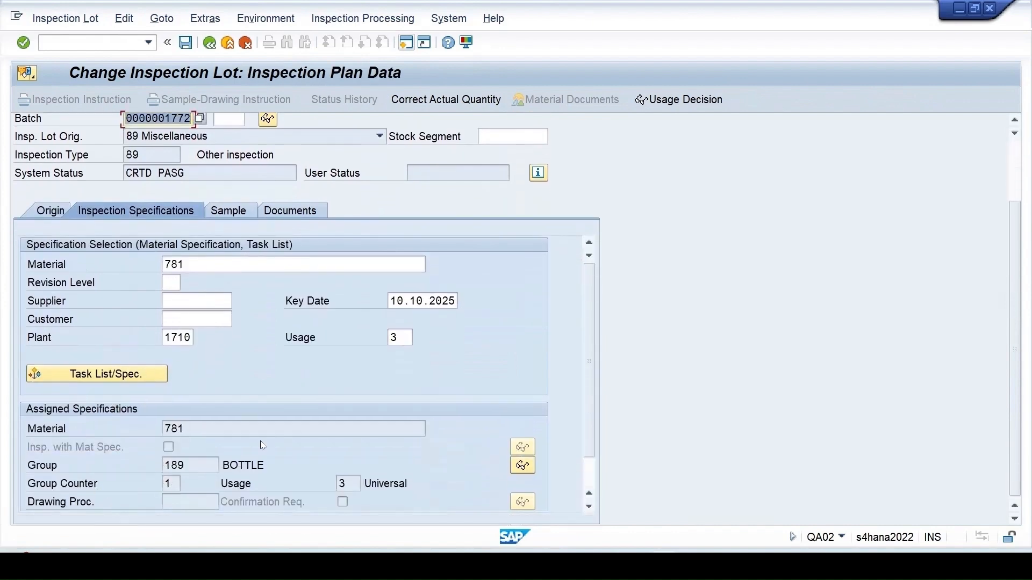
pyautogui.click(229, 211)
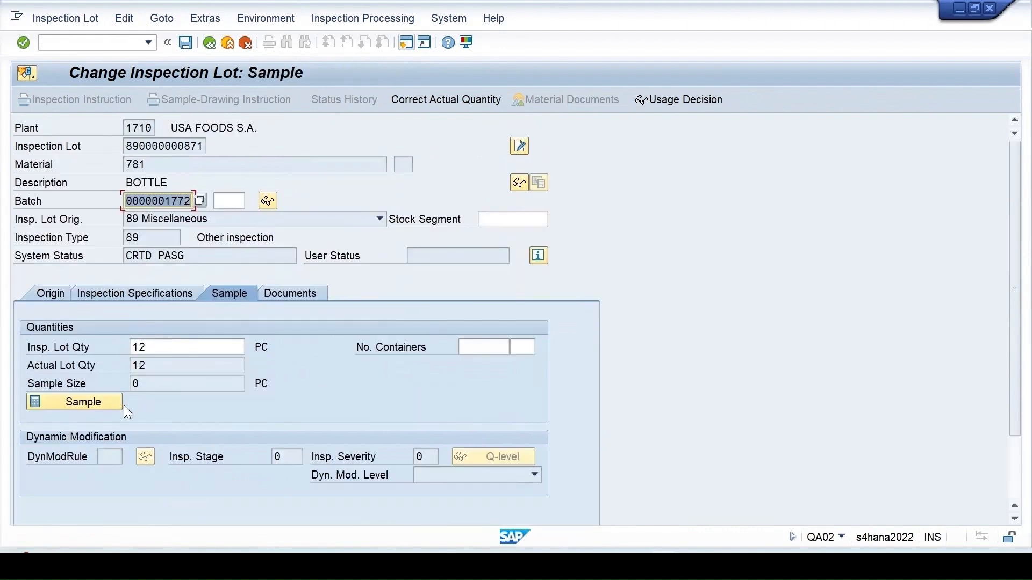
pyautogui.moveTo(192, 256); pyautogui.dragTo(33, 273)
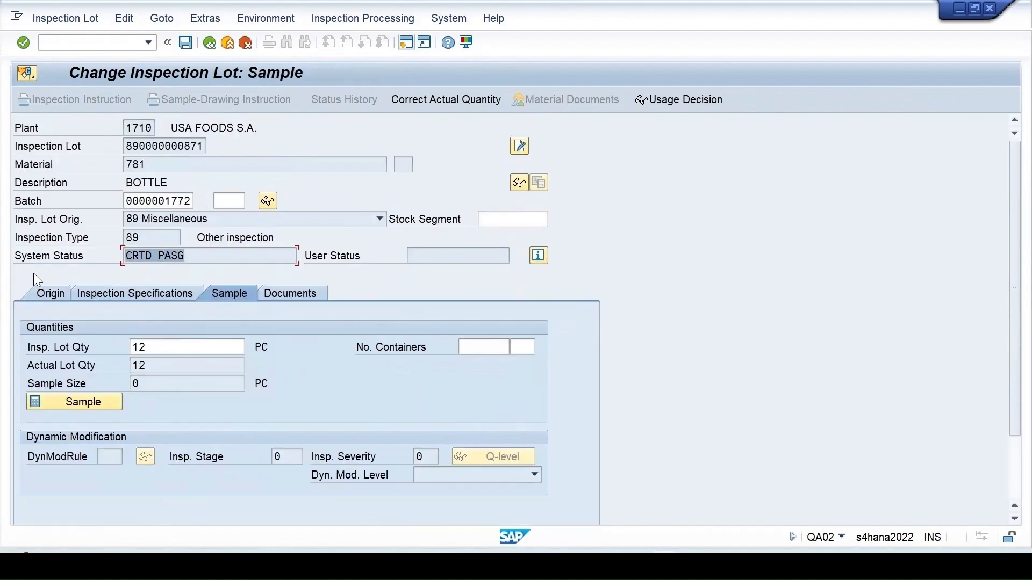
pyautogui.click(538, 256)
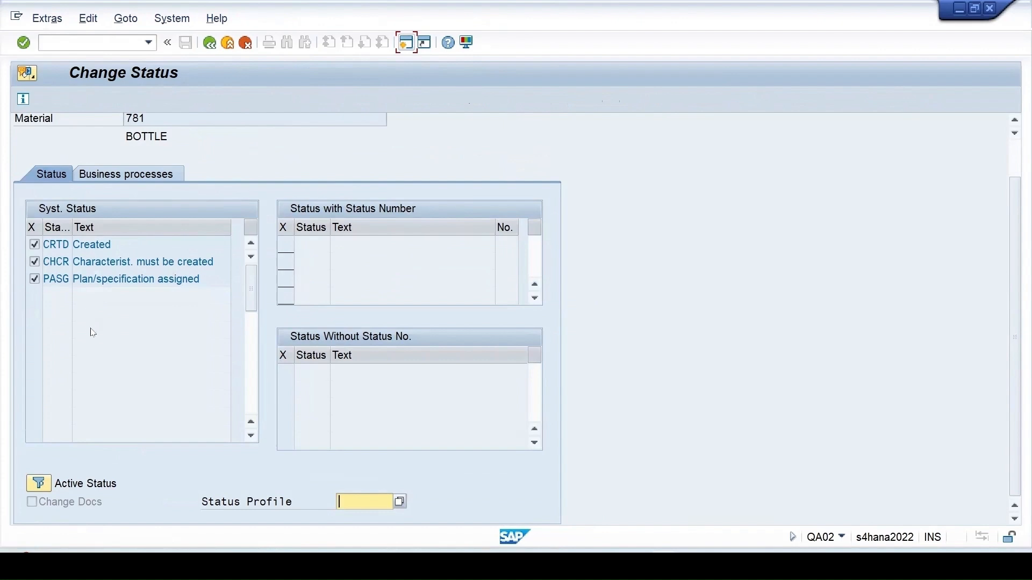
pyautogui.scroll(1, 92, 333)
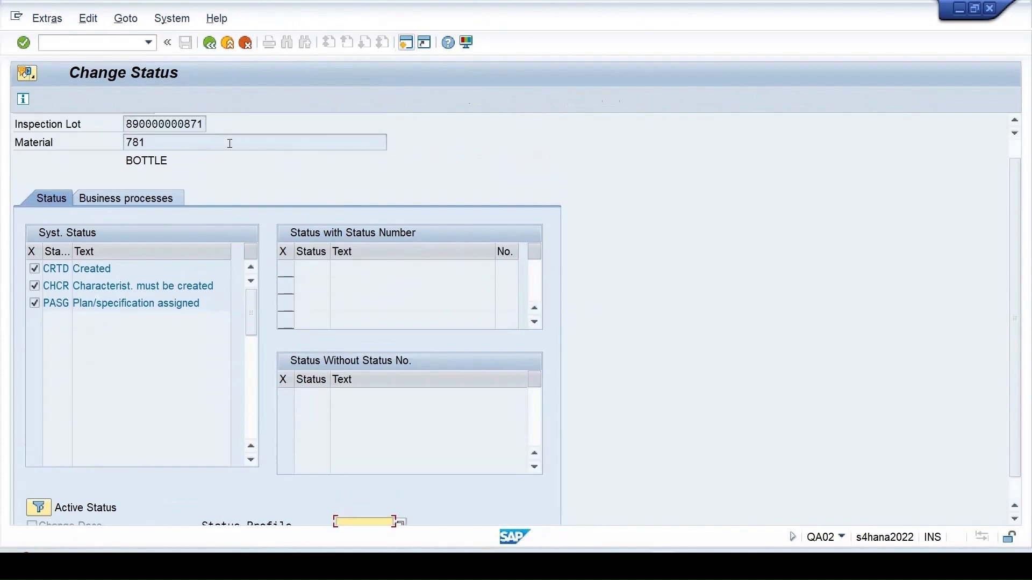
pyautogui.click(210, 42)
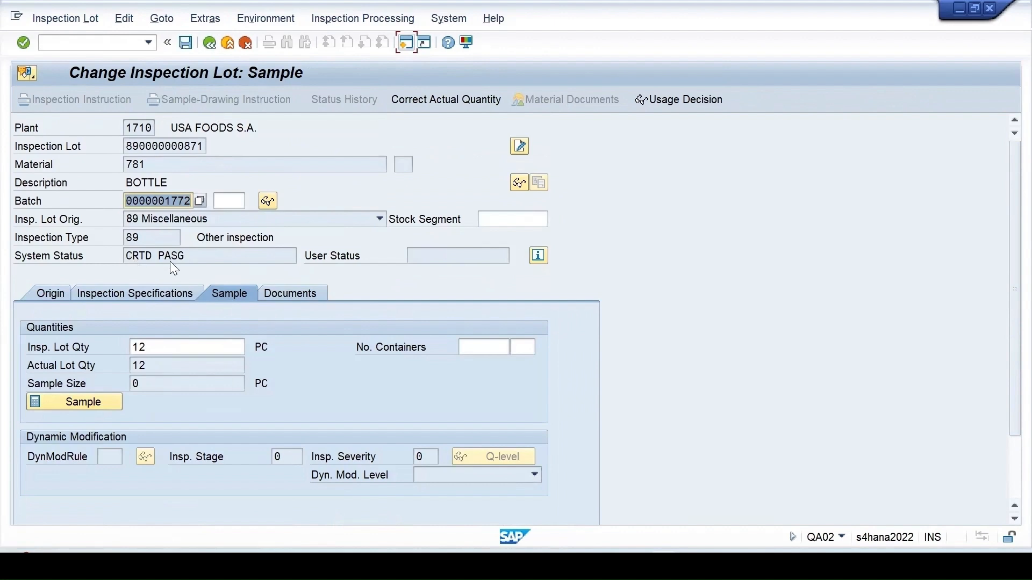
pyautogui.moveTo(200, 261); pyautogui.dragTo(64, 257)
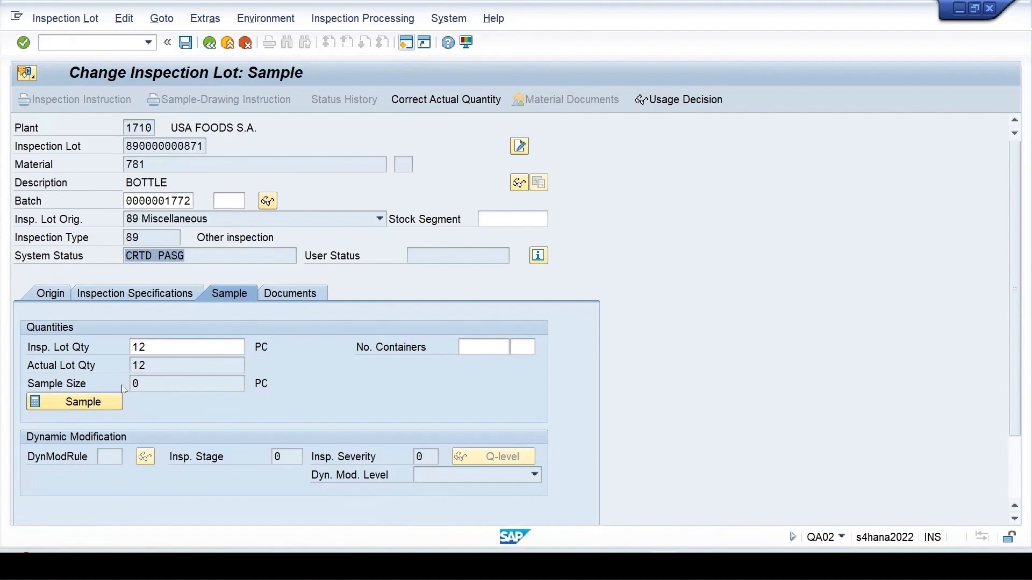
pyautogui.scroll(-1, 123, 389)
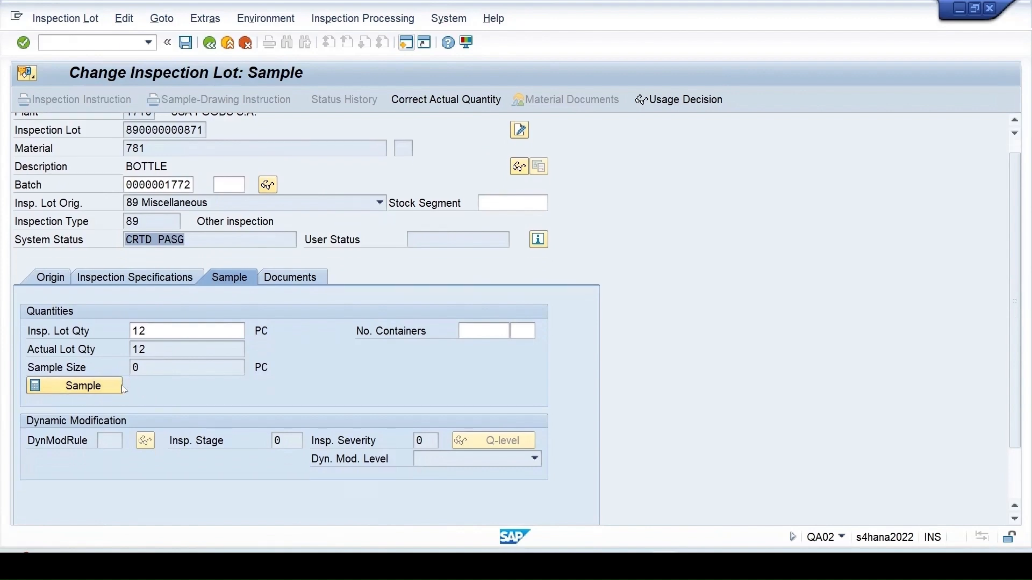
pyautogui.click(119, 387)
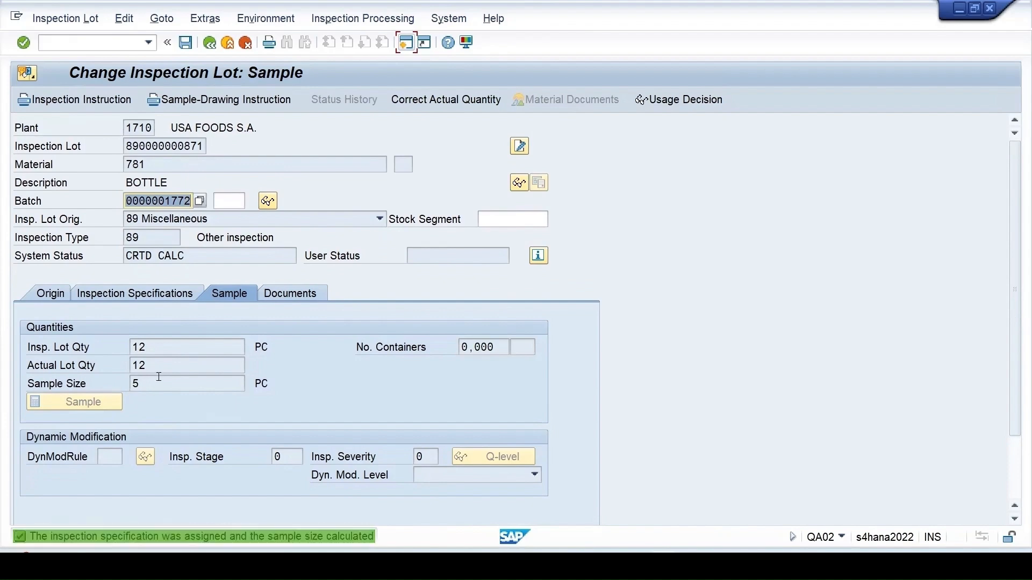
pyautogui.click(186, 43)
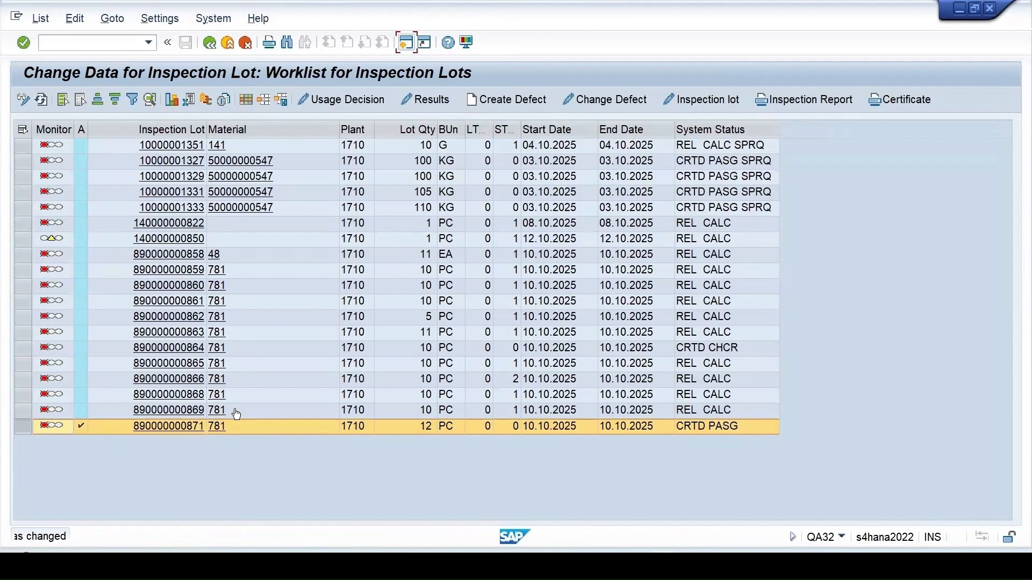
# - Refresh the worklist to confirm status REL CALC, then go to transaction QP01
pyautogui.click(41, 99)
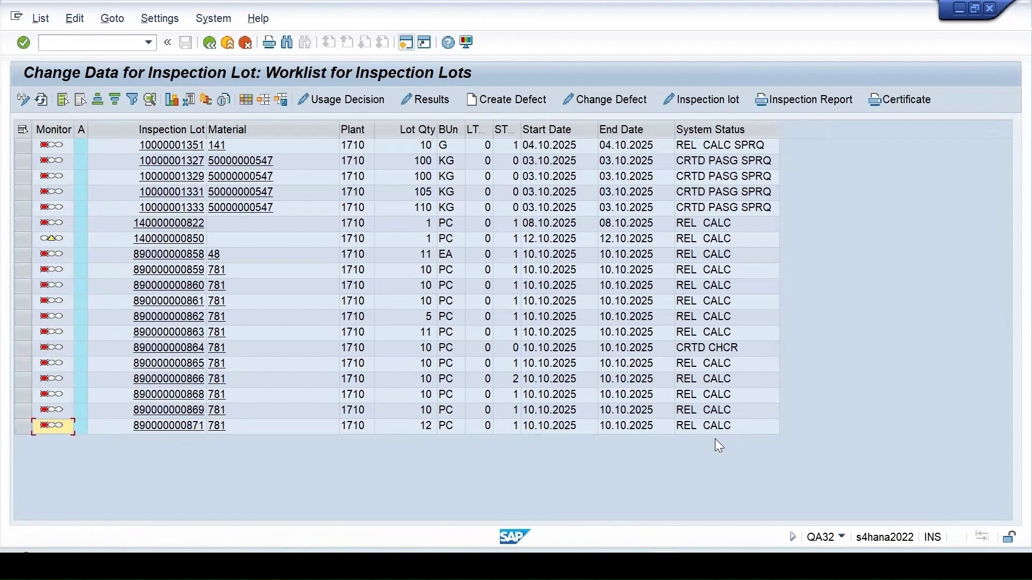
pyautogui.hotkey('shift', 'F3')
pyautogui.write('qp01')
pyautogui.press('Return')
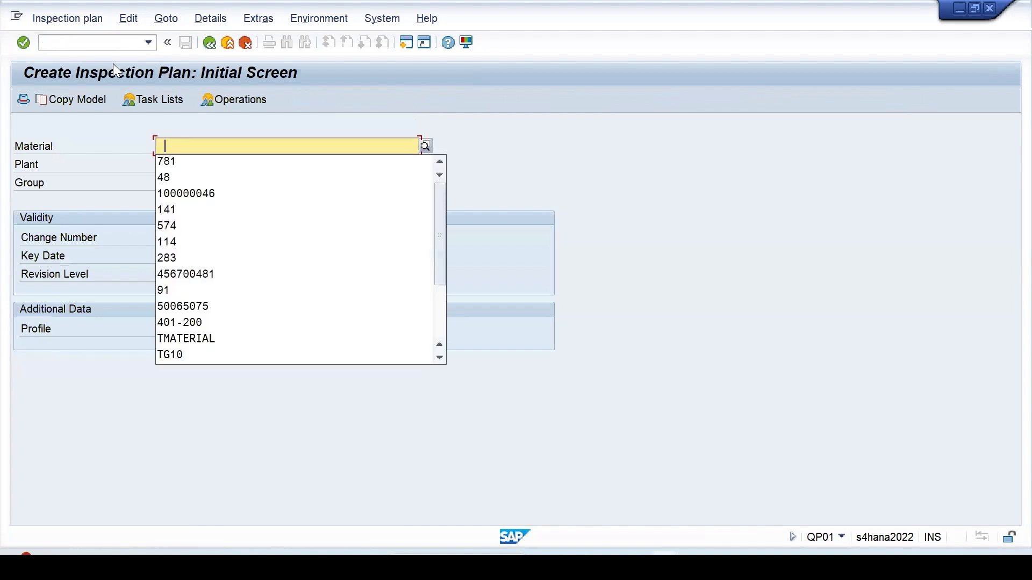
# - Open plan 189 for material 781, plant 1710, with key date 14.10.2025
pyautogui.click(175, 165)
pyautogui.click(159, 166)
pyautogui.click(168, 180)
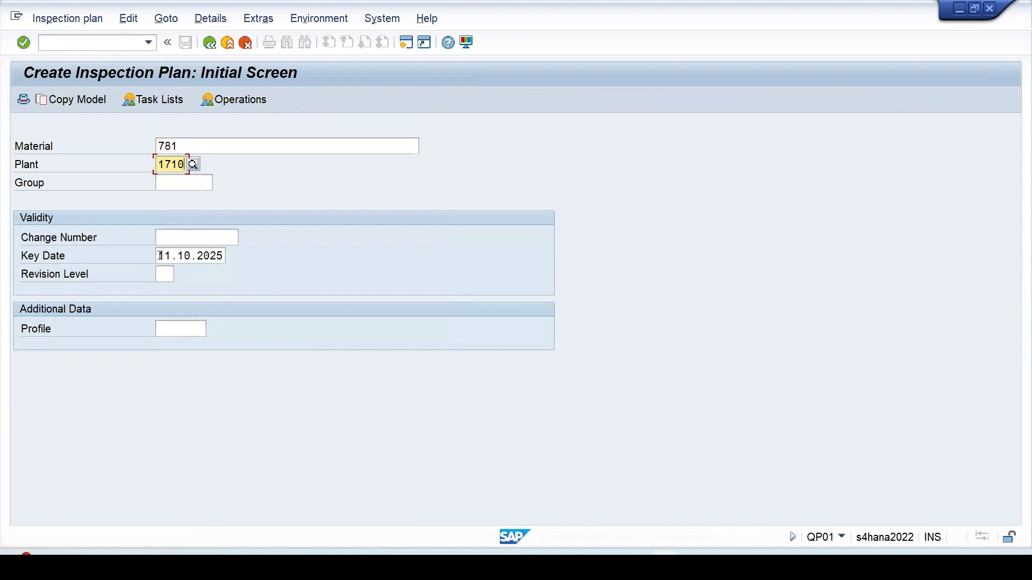
pyautogui.doubleClick(160, 256)
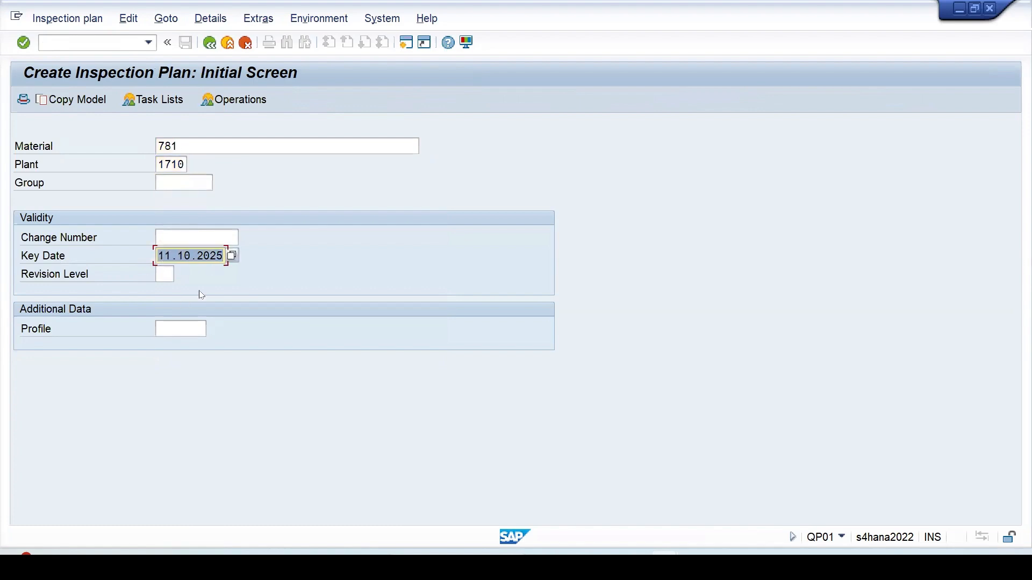
pyautogui.click(231, 256)
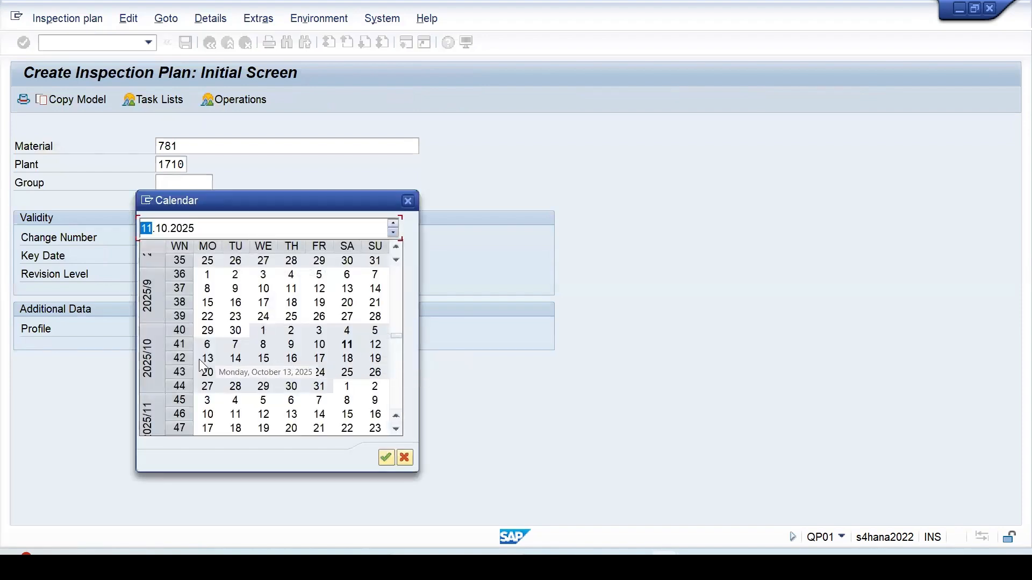
pyautogui.click(235, 358)
pyautogui.doubleClick(237, 367)
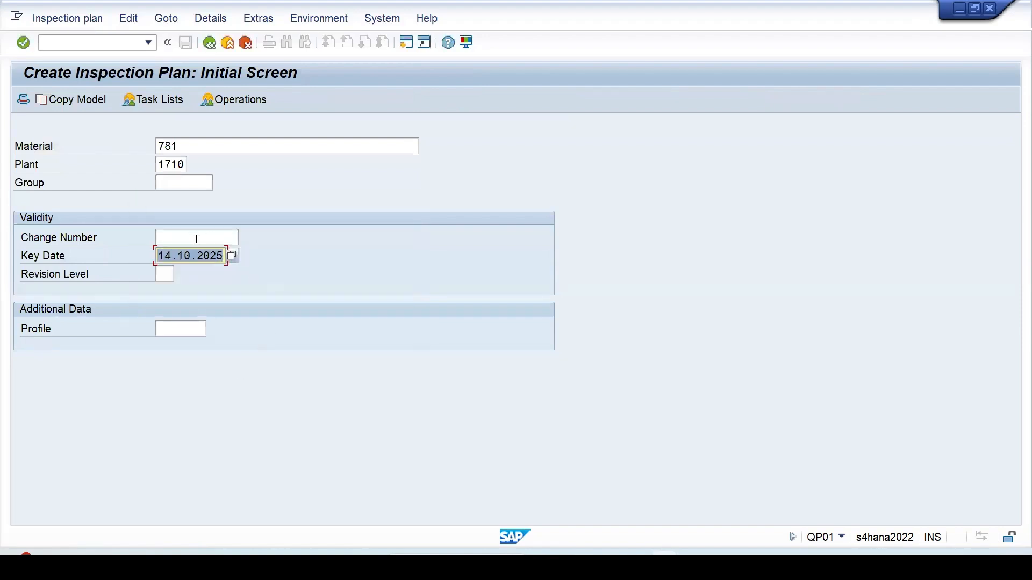
pyautogui.press('Return')
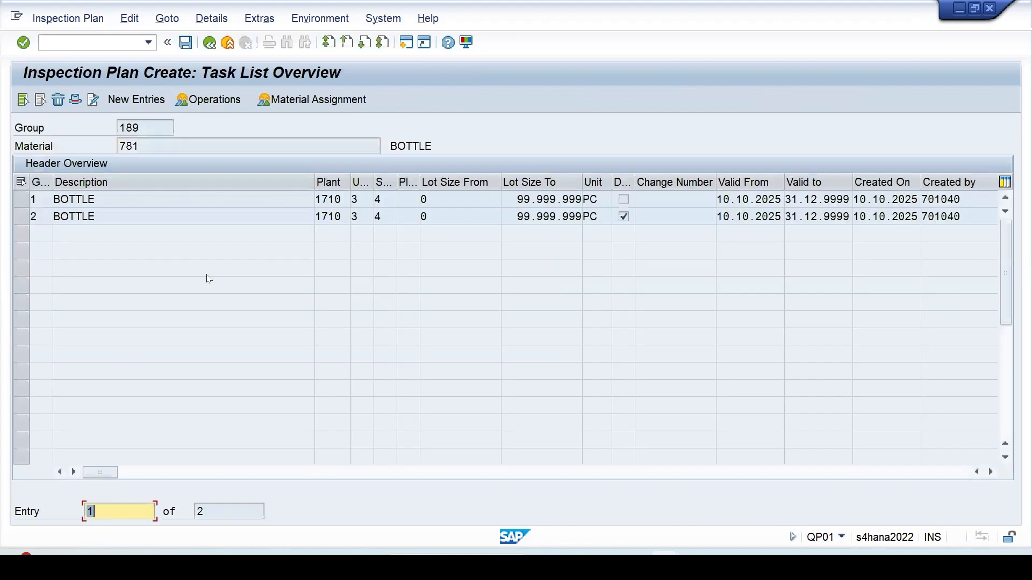
# - Add new task list group counter 3 with usage 3 and overall status 4
pyautogui.click(138, 109)
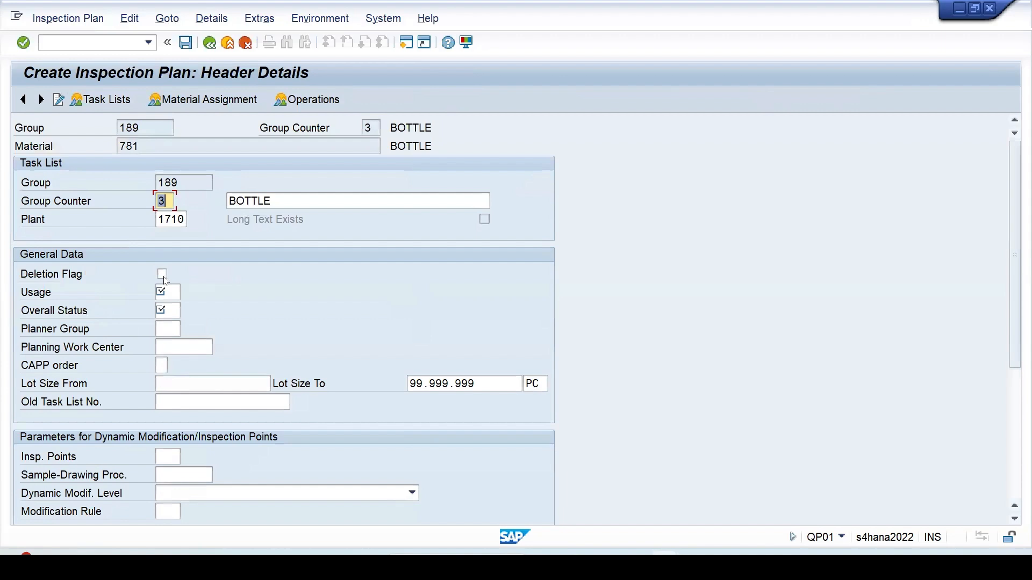
pyautogui.click(167, 296)
pyautogui.write('3')
pyautogui.click(158, 313)
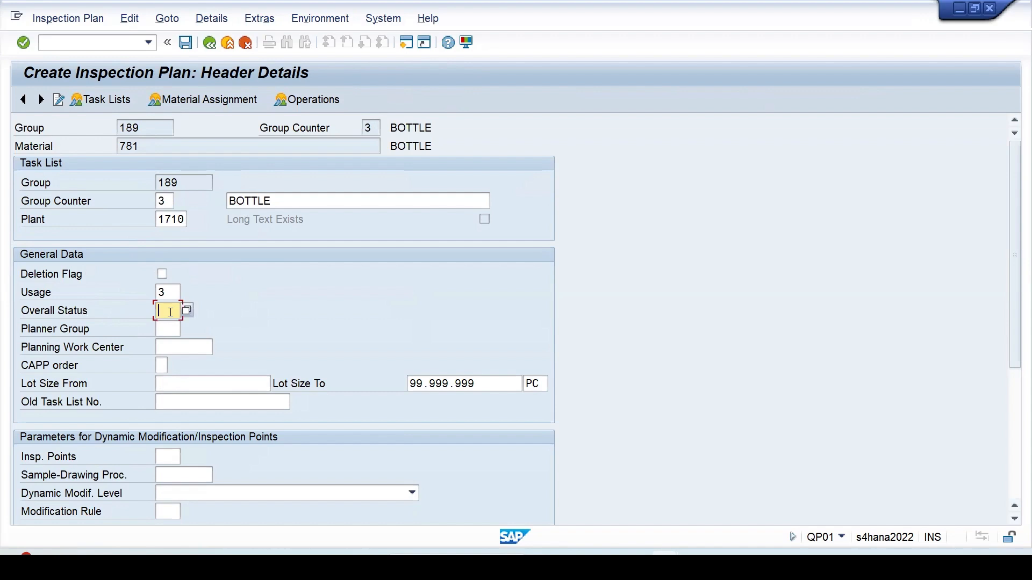
pyautogui.write('4')
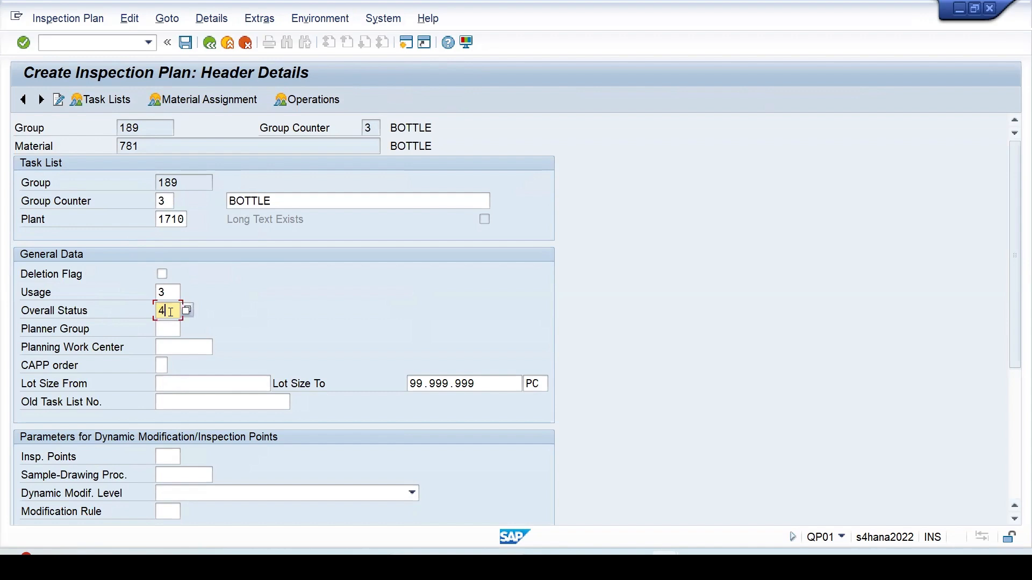
pyautogui.click(317, 100)
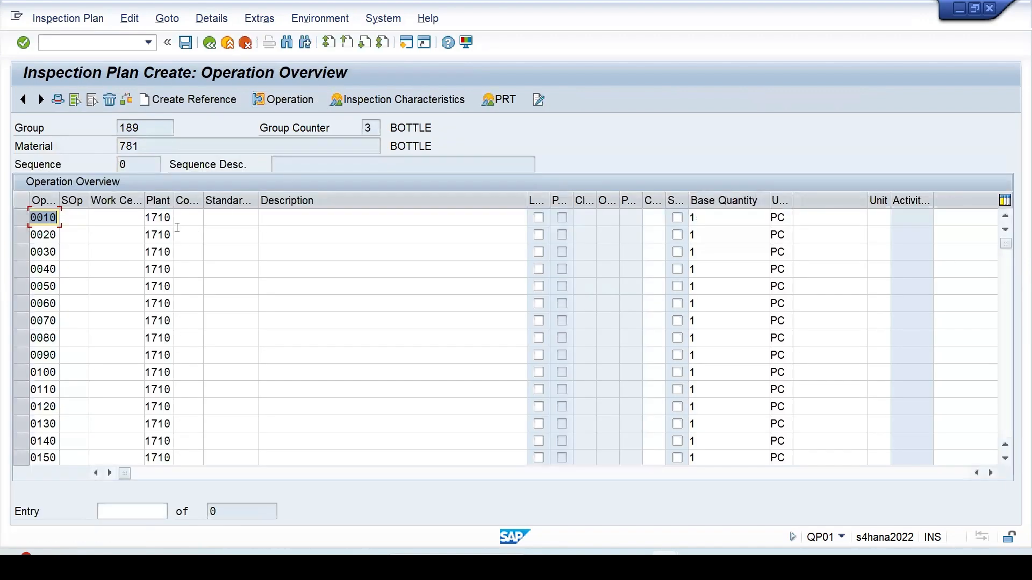
# - Define operation 0010 with control key QM01 and description Inspection
pyautogui.click(193, 221)
pyautogui.click(193, 234)
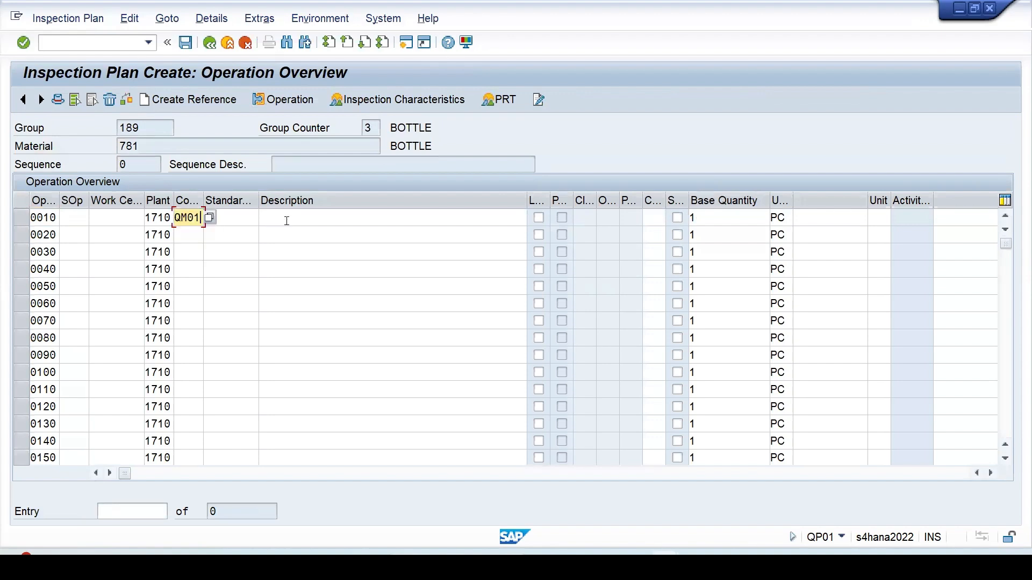
pyautogui.click(284, 219)
pyautogui.click(285, 233)
pyautogui.click(21, 218)
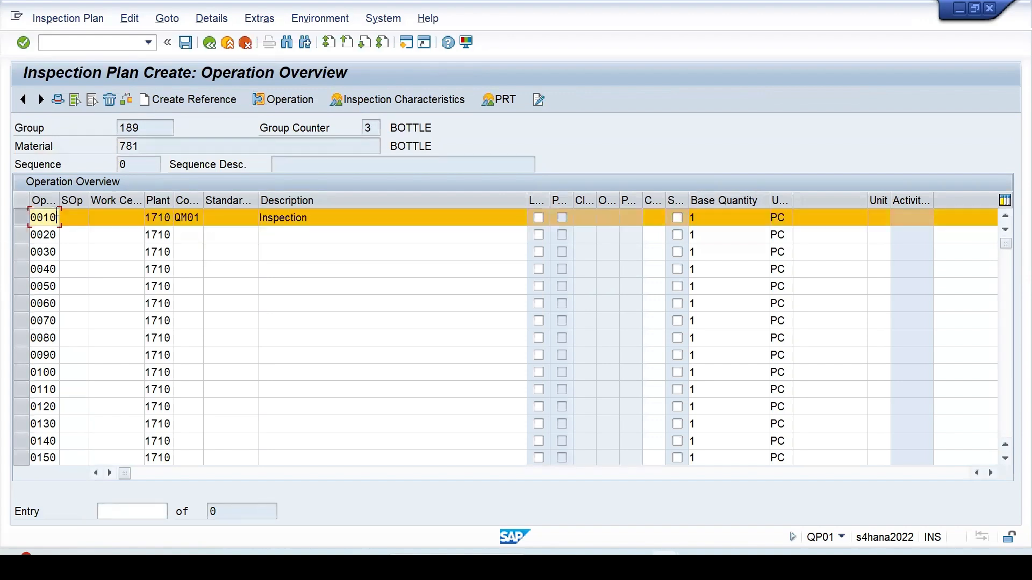
pyautogui.click(386, 101)
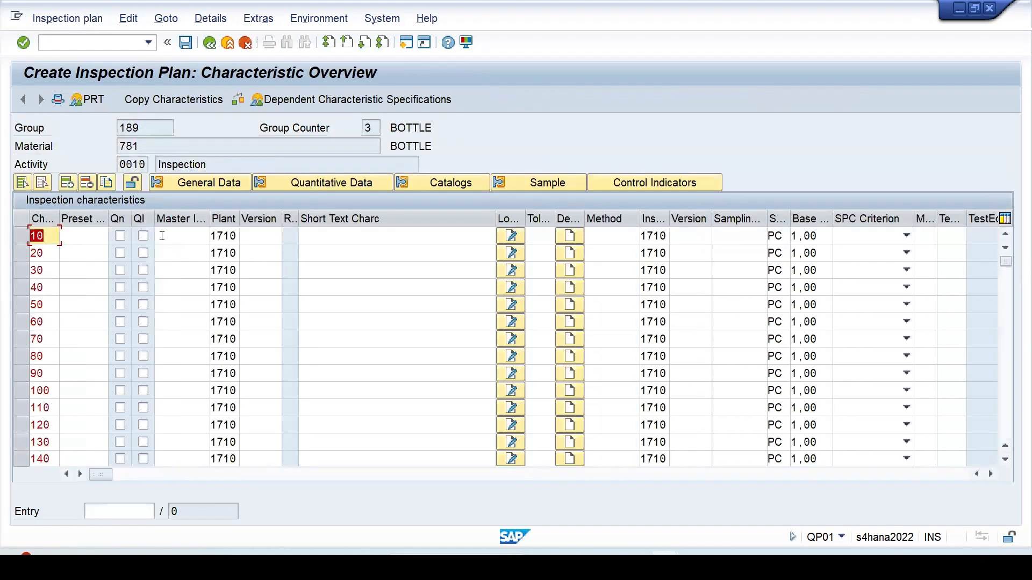
# - Add characteristic 10 TSUMQUNT with sampling procedure V_MEANVA to operation 0010
pyautogui.click(177, 236)
pyautogui.click(177, 251)
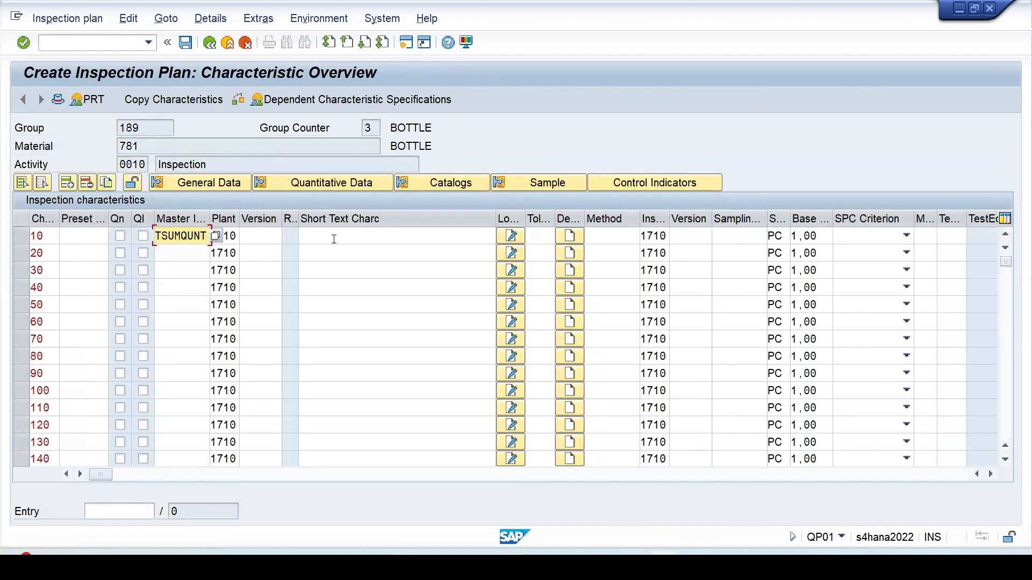
pyautogui.press('Return')
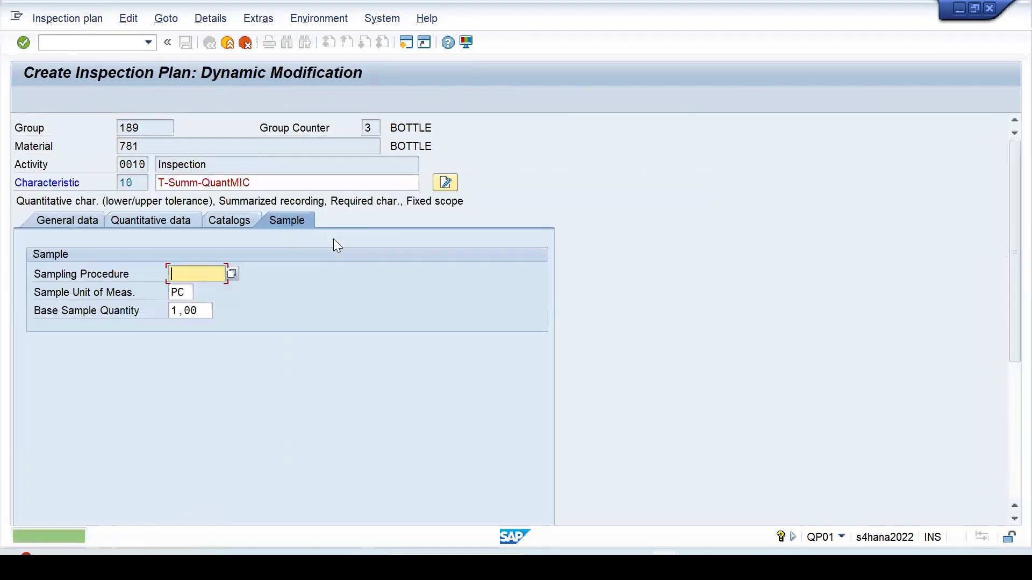
pyautogui.click(232, 272)
pyautogui.scroll(-20, 302, 402)
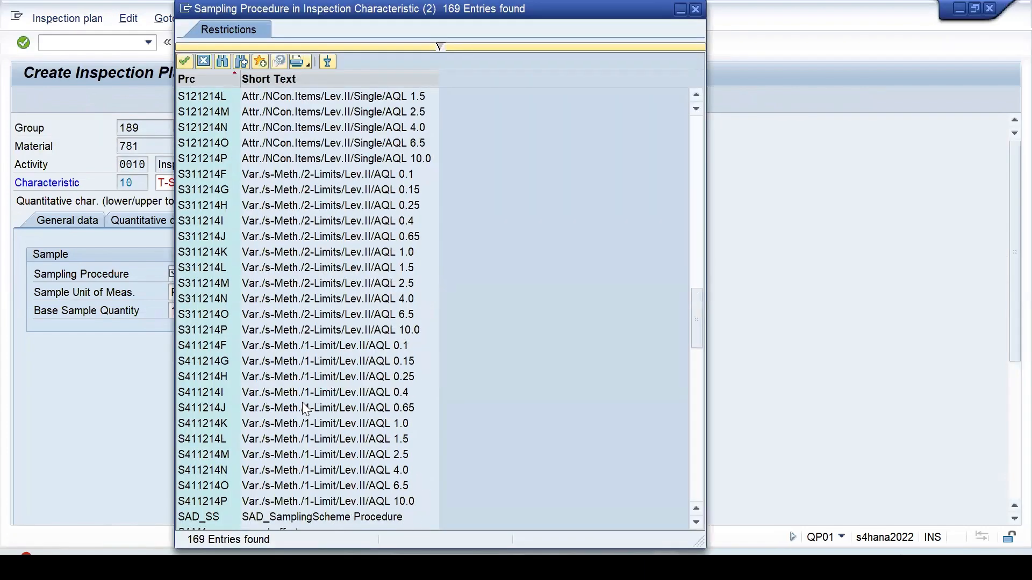
pyautogui.scroll(-11, 302, 402)
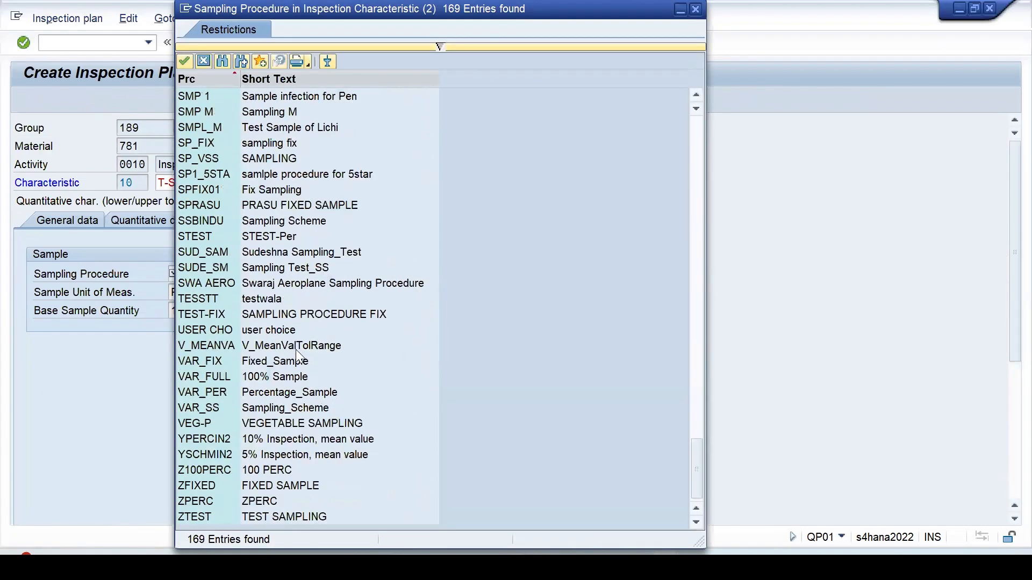
pyautogui.doubleClick(280, 349)
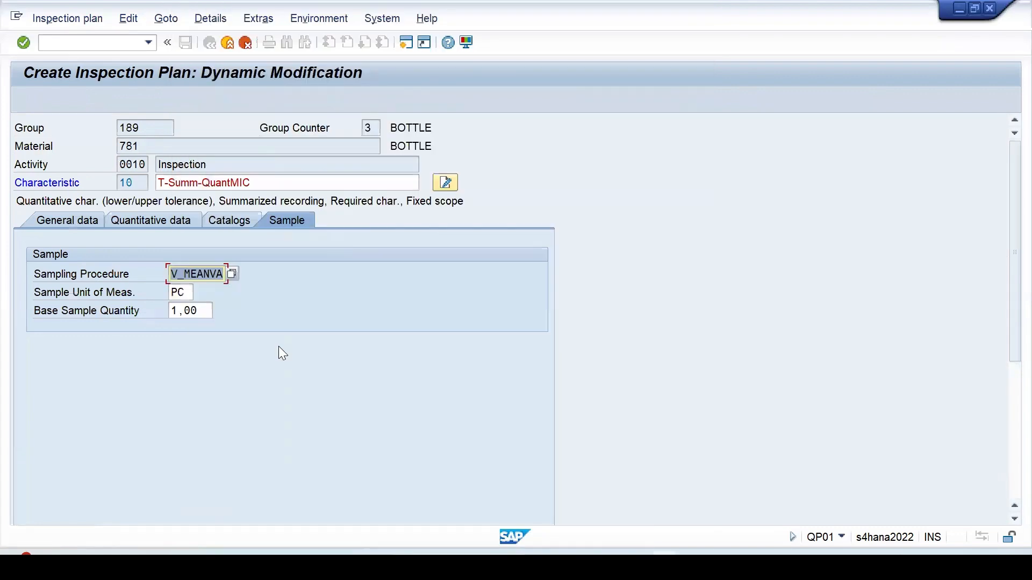
pyautogui.press('Return')
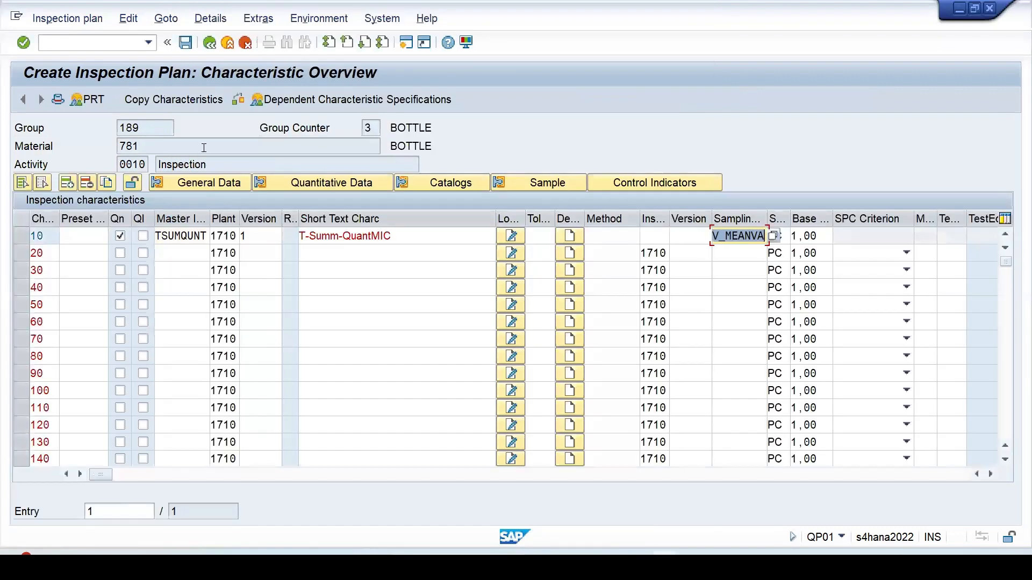
# - Save the inspection plan and switch to changing an existing plan
pyautogui.click(185, 43)
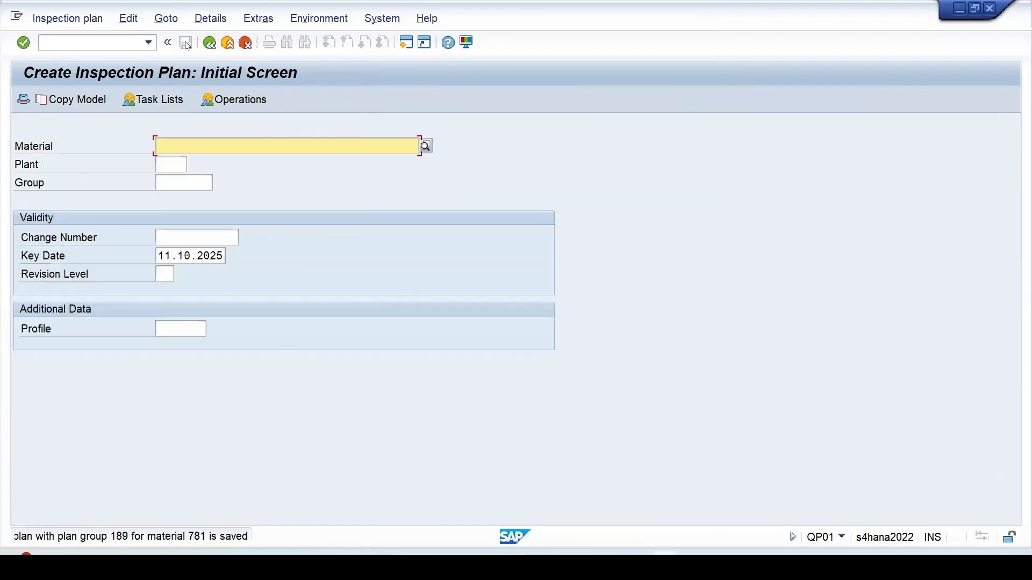
pyautogui.click(67, 18)
pyautogui.click(77, 70)
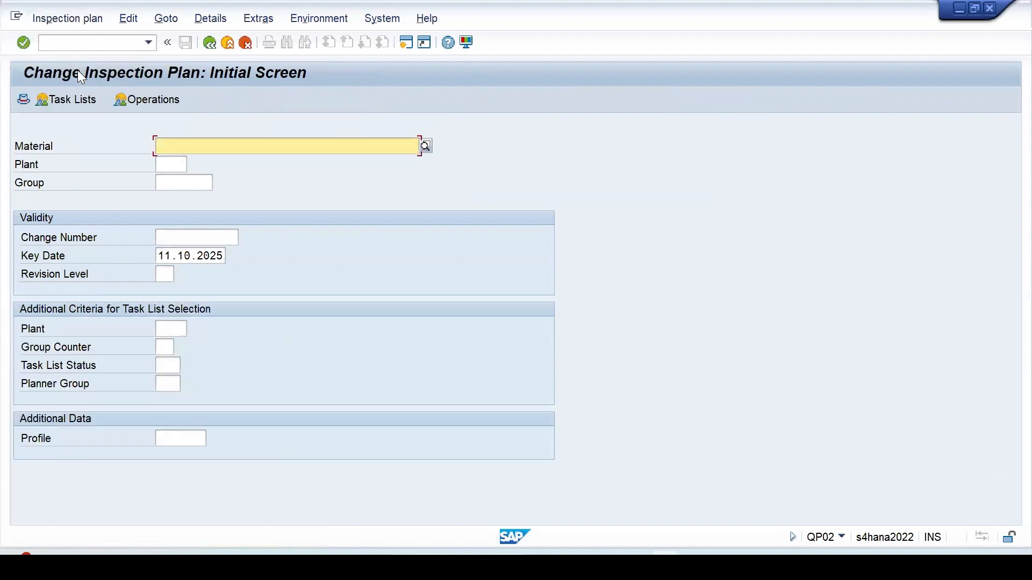
# - Load plan 189's task lists for material 781 at plant 1710, then go back
pyautogui.click(186, 150)
pyautogui.click(181, 162)
pyautogui.click(177, 162)
pyautogui.click(171, 179)
pyautogui.press('Return')
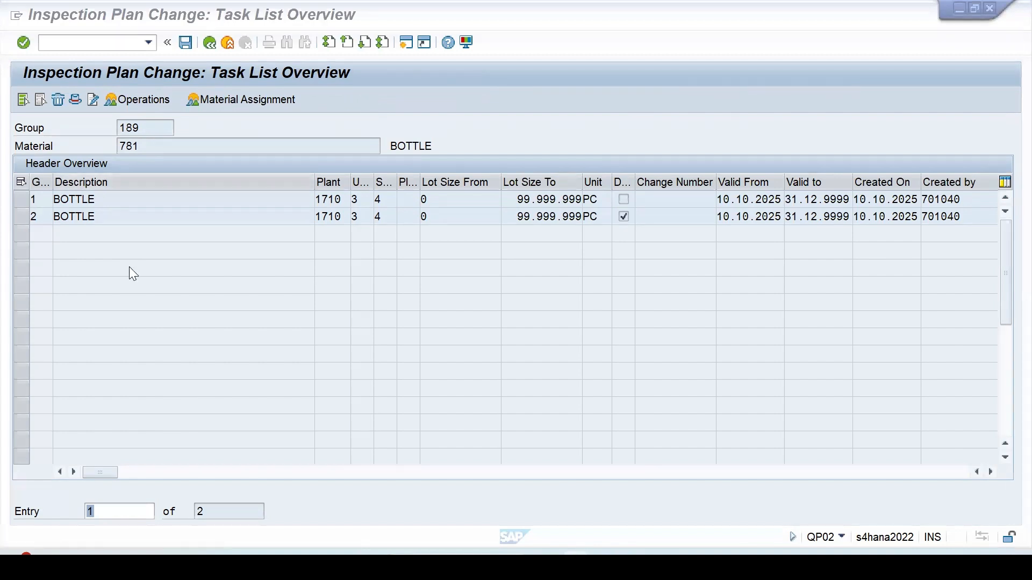
pyautogui.click(209, 43)
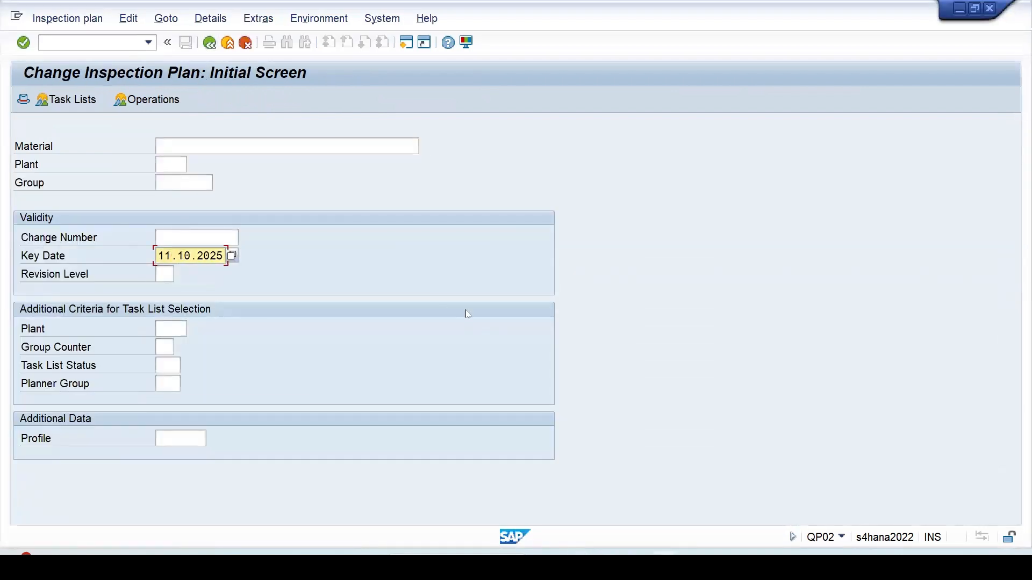
# - Reopen material 781 at plant 1710 with key date 14.10.2025 to list all three task lists
pyautogui.press('BackSpace')
pyautogui.write('4')
pyautogui.click(245, 143)
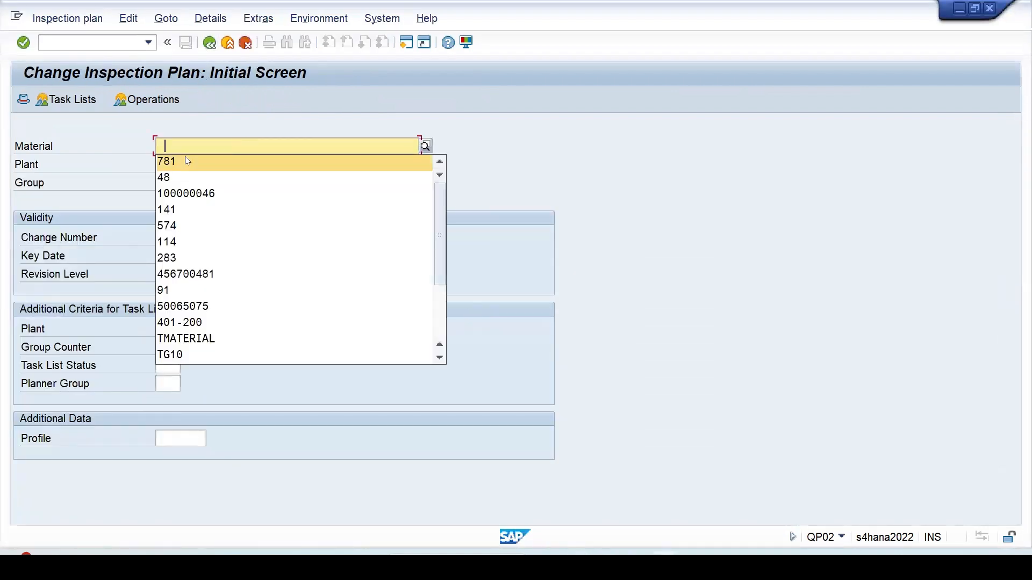
pyautogui.write('781')
pyautogui.click(175, 163)
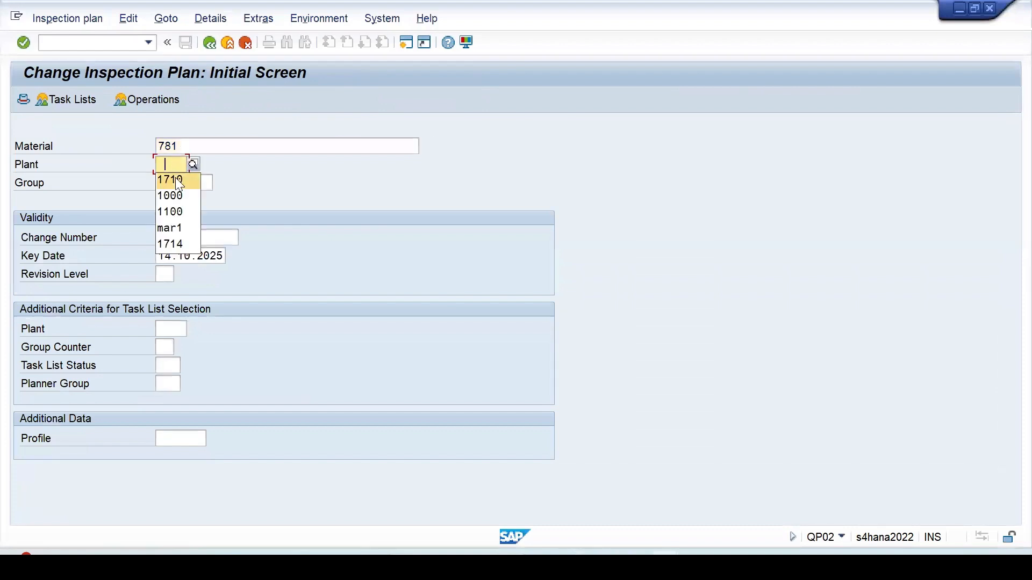
pyautogui.click(176, 179)
pyautogui.press('Return')
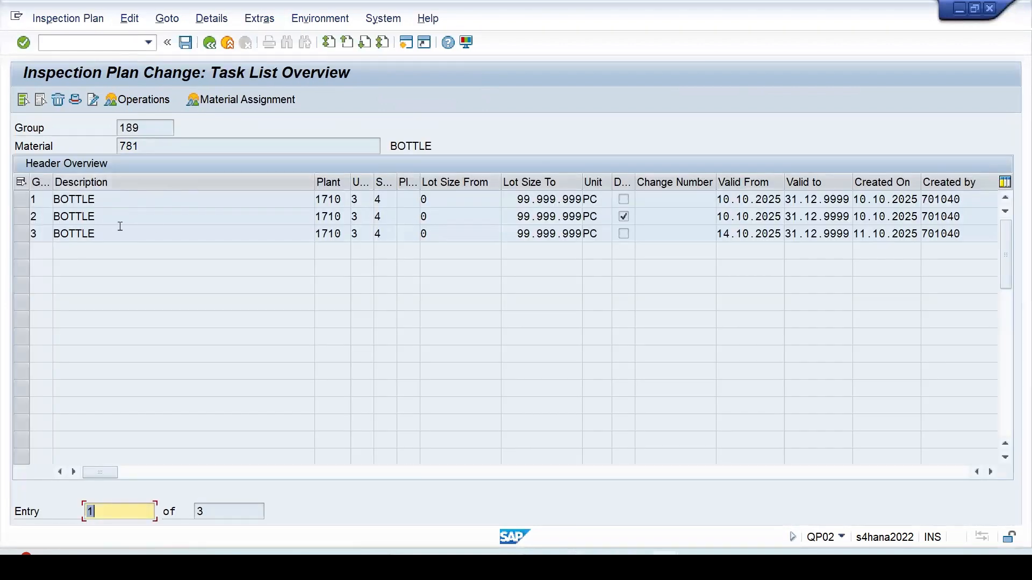
# - Set the Deletion Flag in group counter 1's header of plan 189, save the plan, and open a second session
pyautogui.click(33, 205)
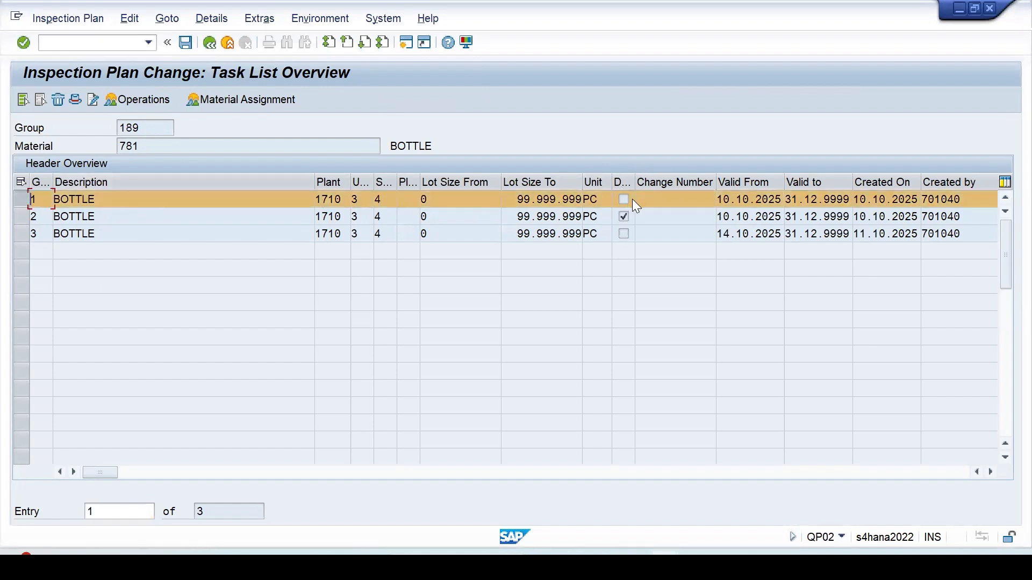
pyautogui.click(75, 100)
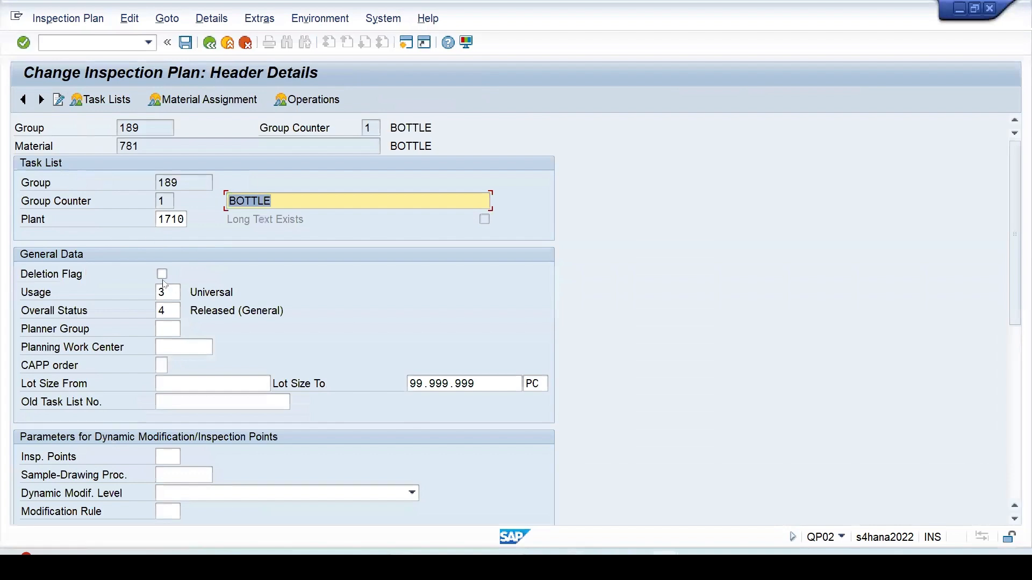
pyautogui.click(162, 276)
pyautogui.click(185, 43)
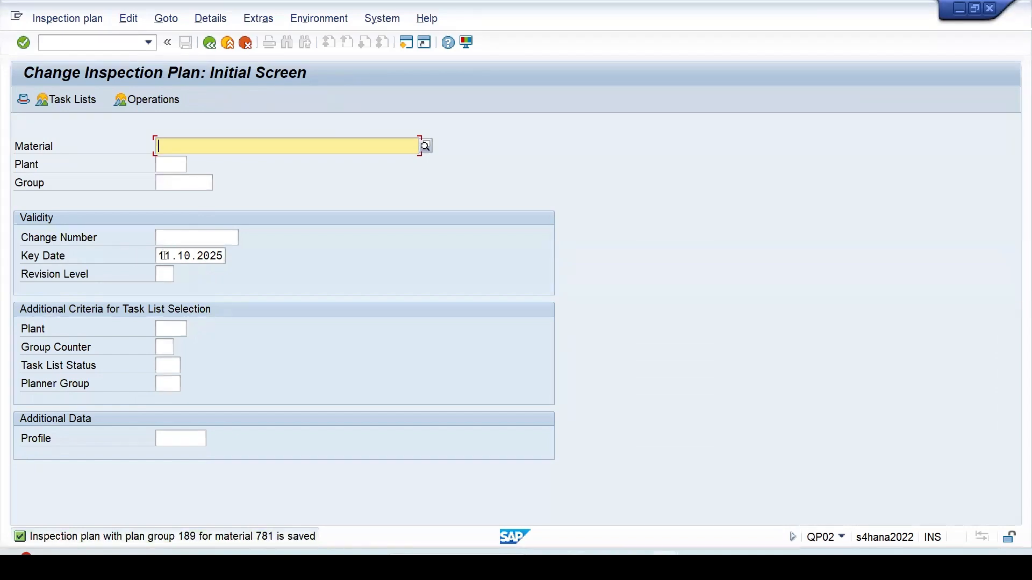
pyautogui.moveTo(157, 256); pyautogui.dragTo(270, 261)
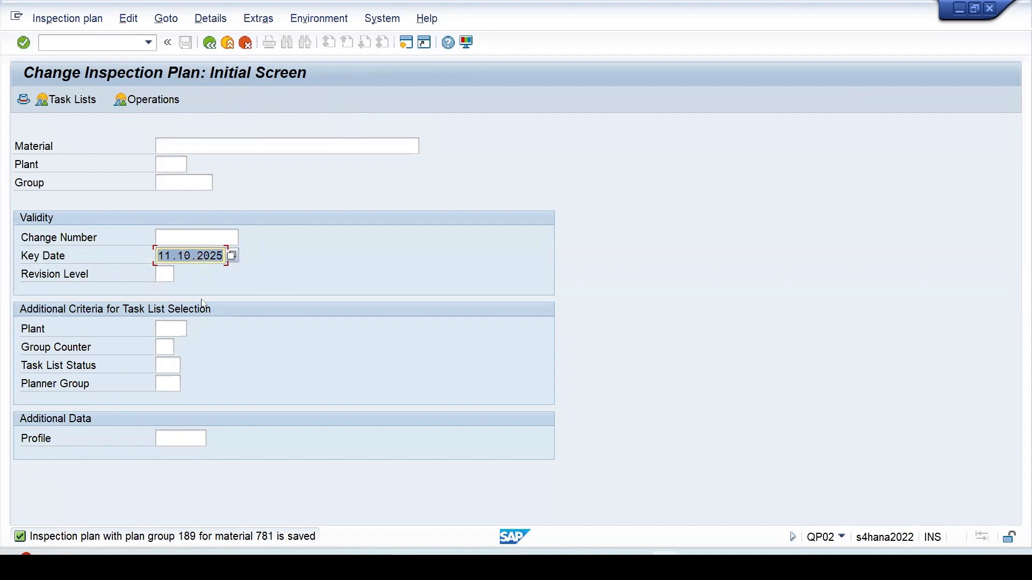
pyautogui.click(407, 45)
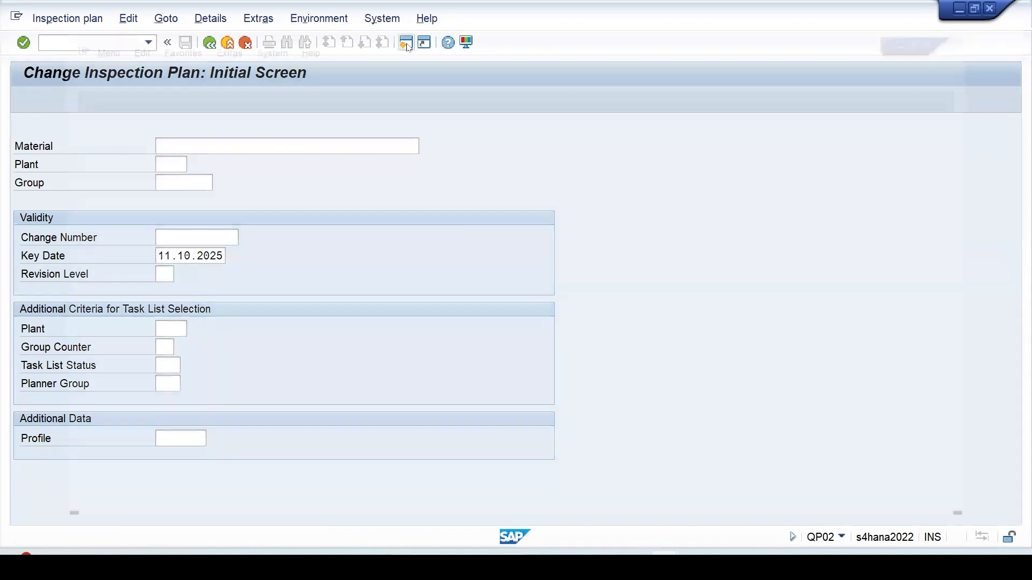
# - Start a manual inspection lot with QA01 for material 781 with inspection lot origin 89
pyautogui.write('qa')
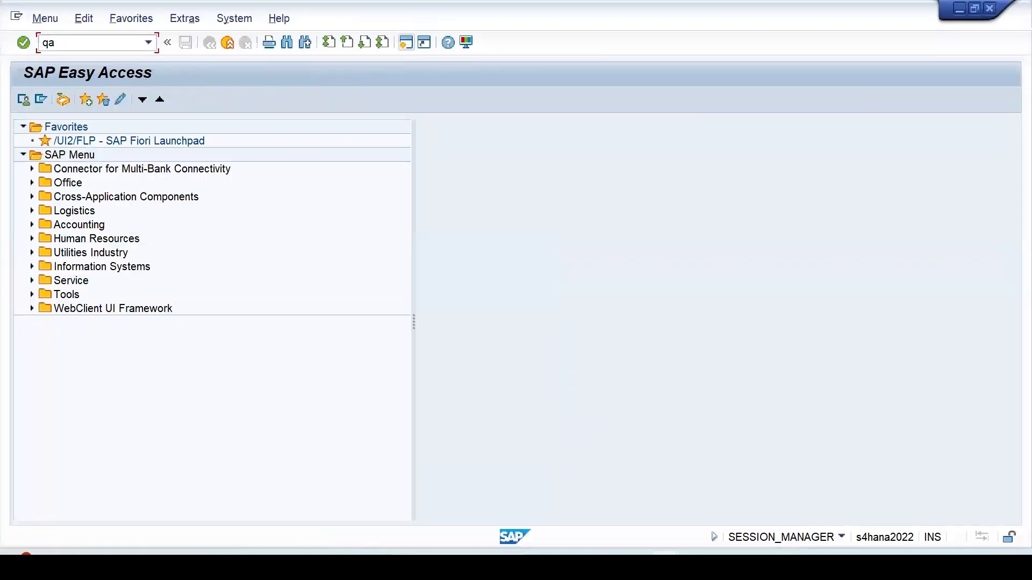
pyautogui.write('01')
pyautogui.press('Return')
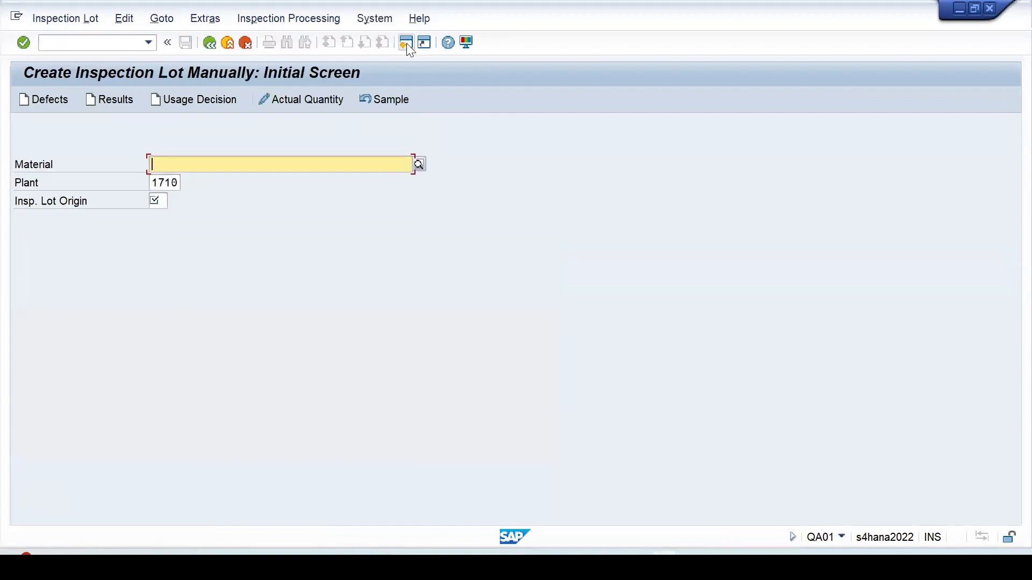
pyautogui.press('BackSpace')
pyautogui.click(158, 180)
pyautogui.click(156, 203)
pyautogui.write('89')
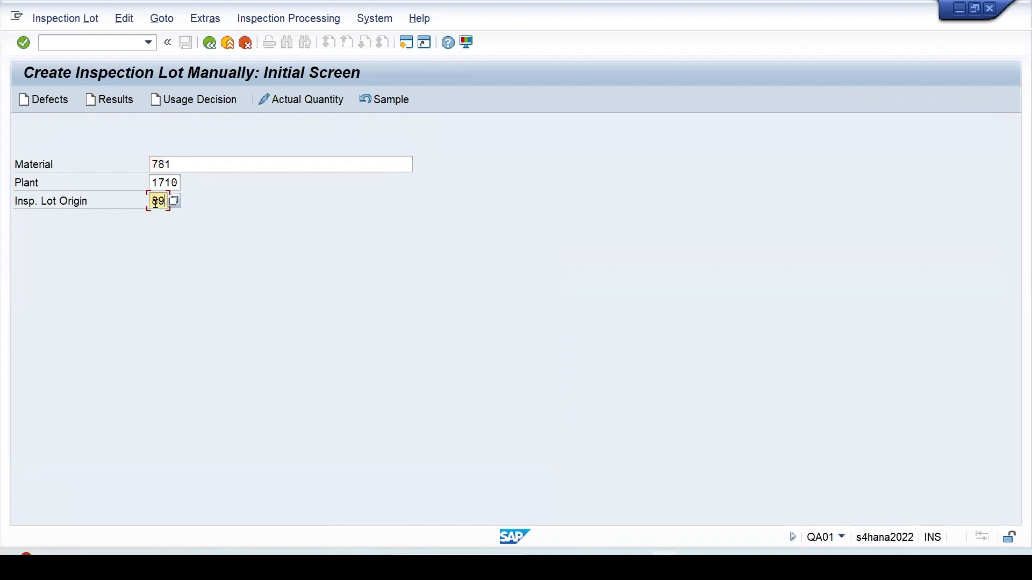
pyautogui.press('Return')
# - Give the lot quantity 10 and an auto-numbered new batch, then save despite the no-plan notice
pyautogui.click(158, 348)
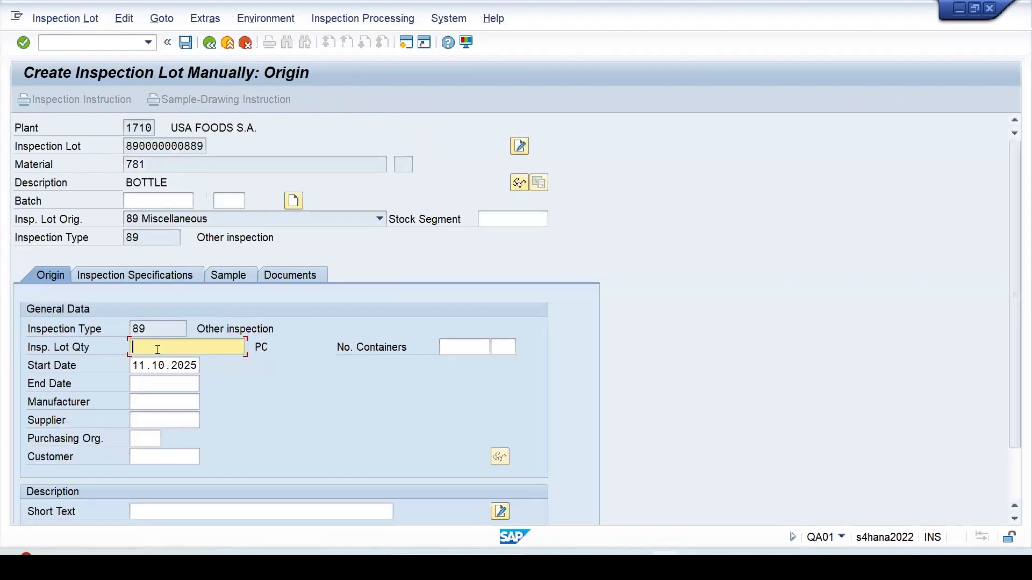
pyautogui.write('10')
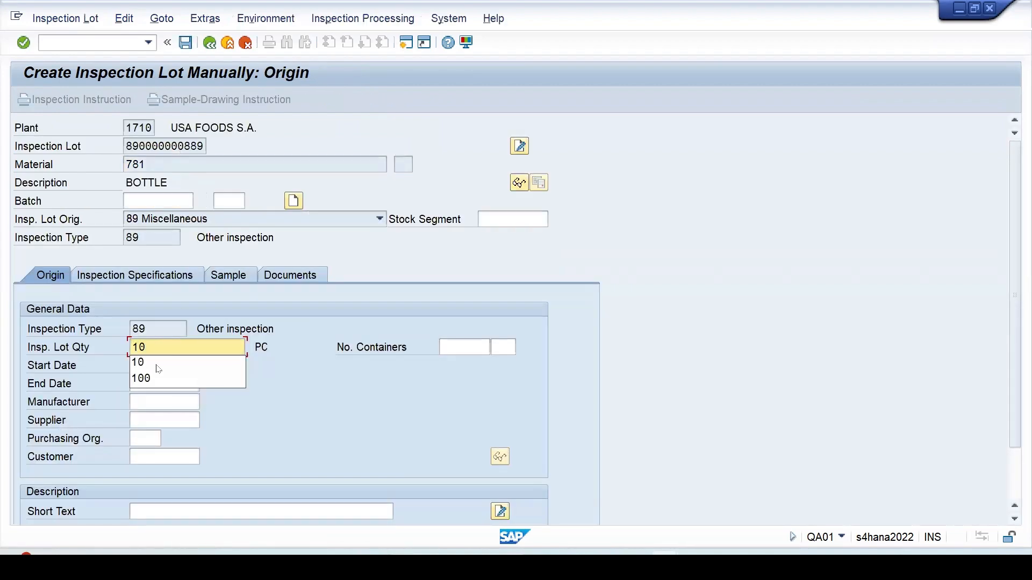
pyautogui.click(156, 366)
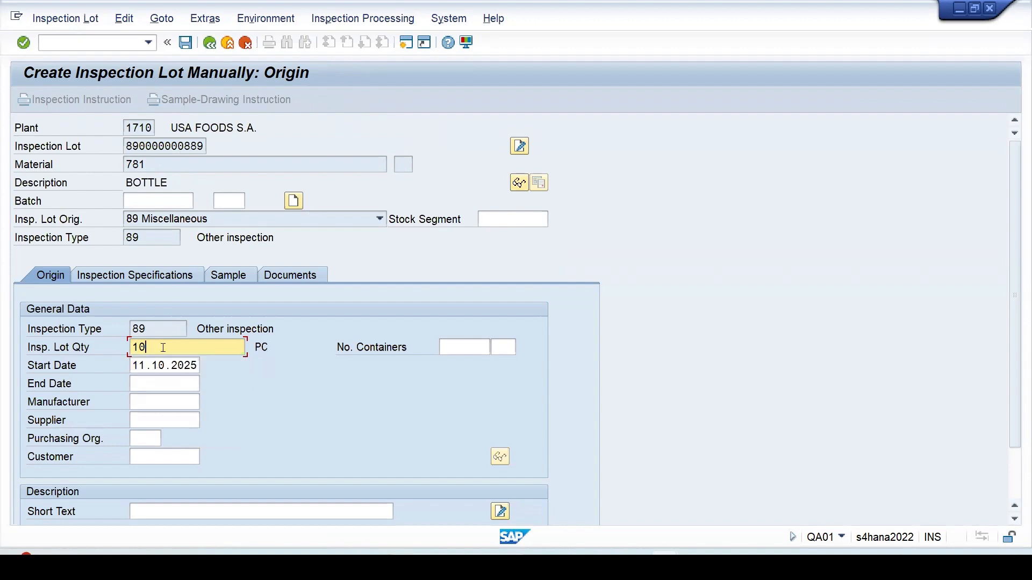
pyautogui.click(294, 201)
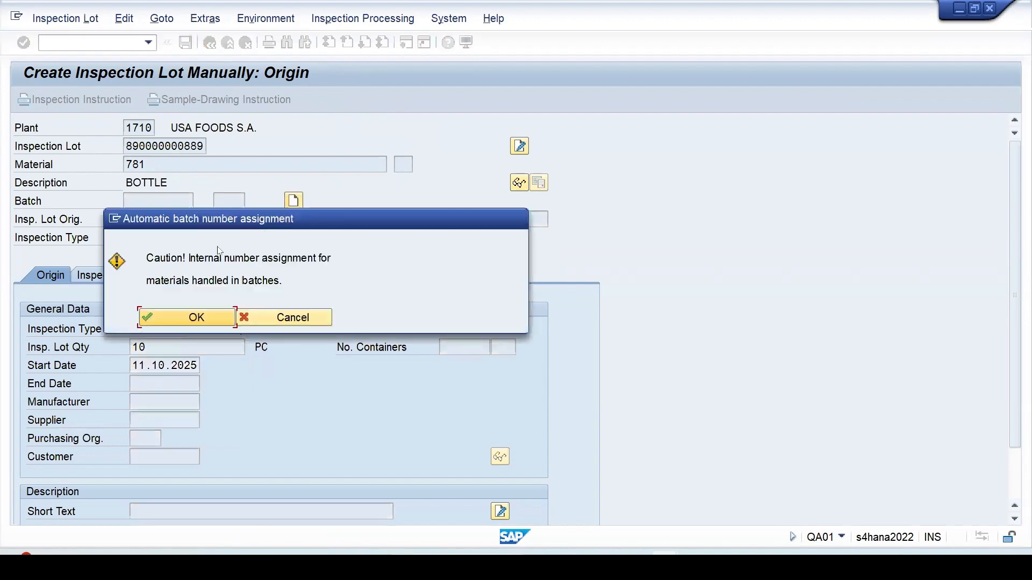
pyautogui.click(199, 317)
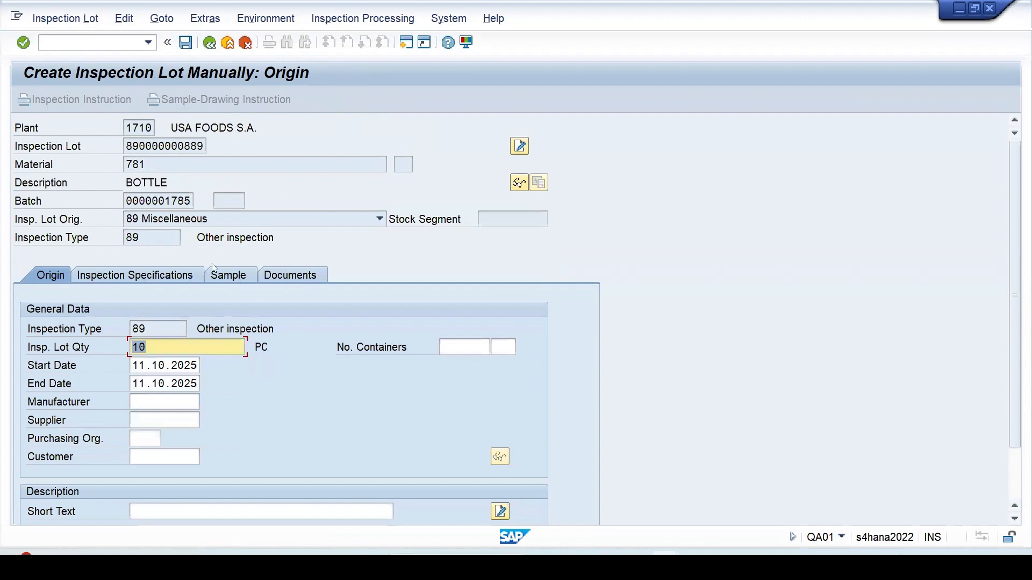
pyautogui.click(185, 43)
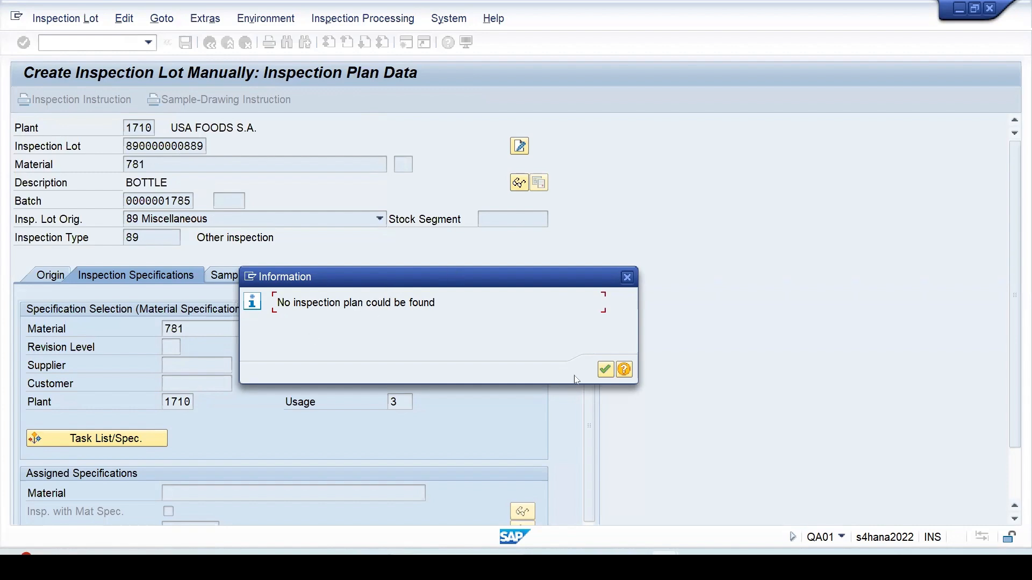
pyautogui.click(605, 370)
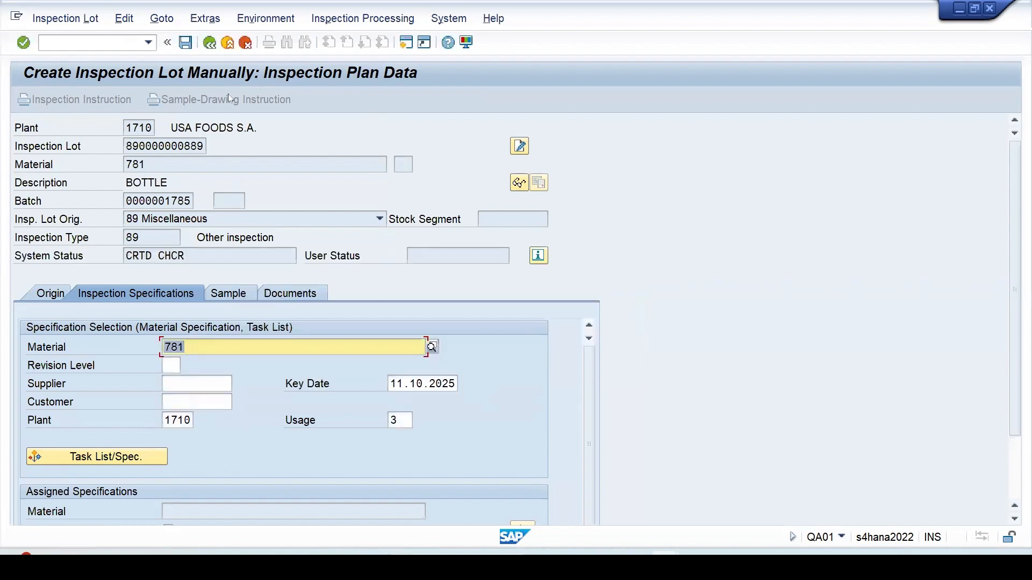
pyautogui.click(190, 45)
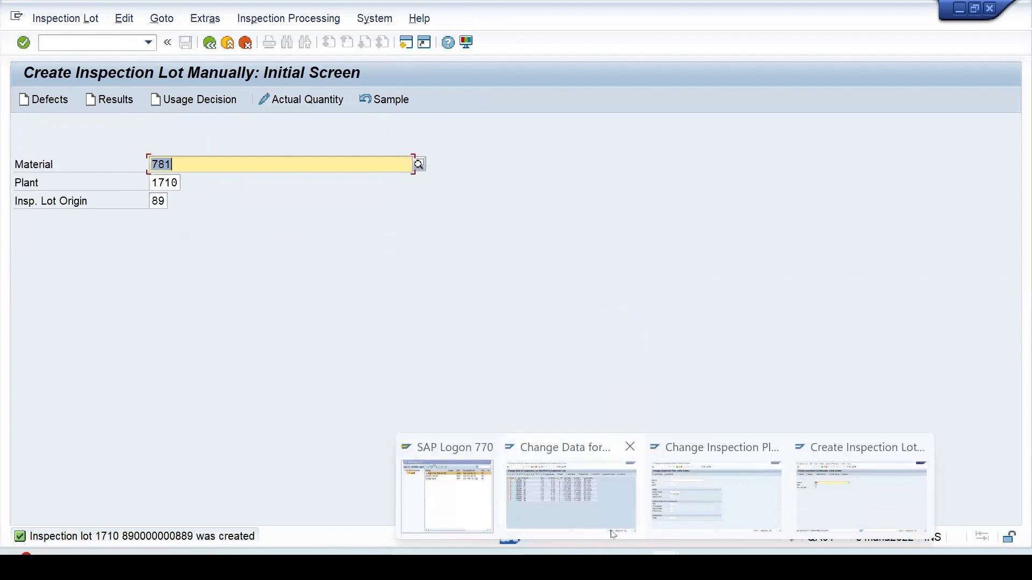
# - Refresh the QA32 worklist and open the new 11.10.2025 lot's inspection specifications for changing
pyautogui.click(599, 515)
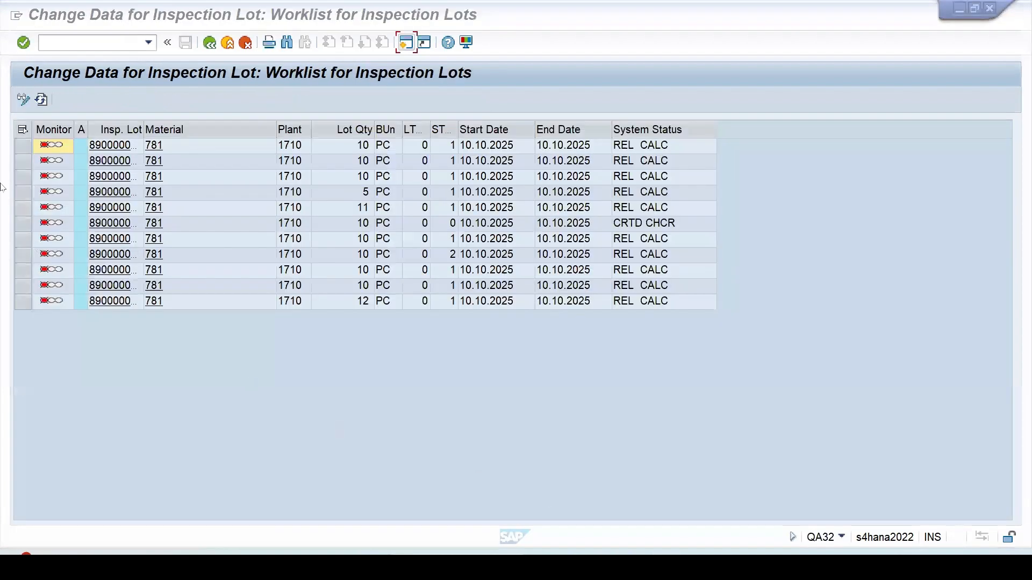
pyautogui.click(44, 97)
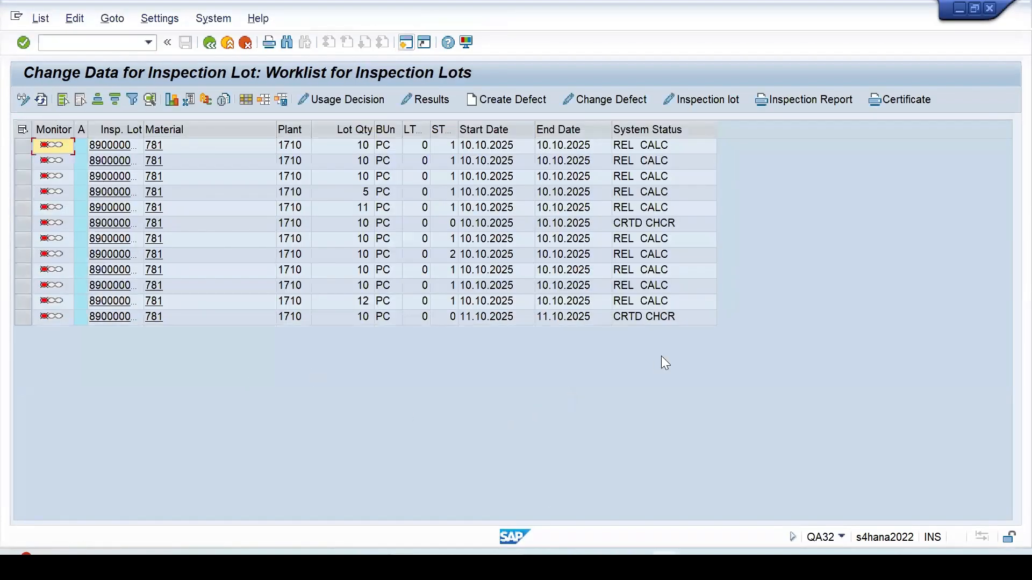
pyautogui.click(23, 318)
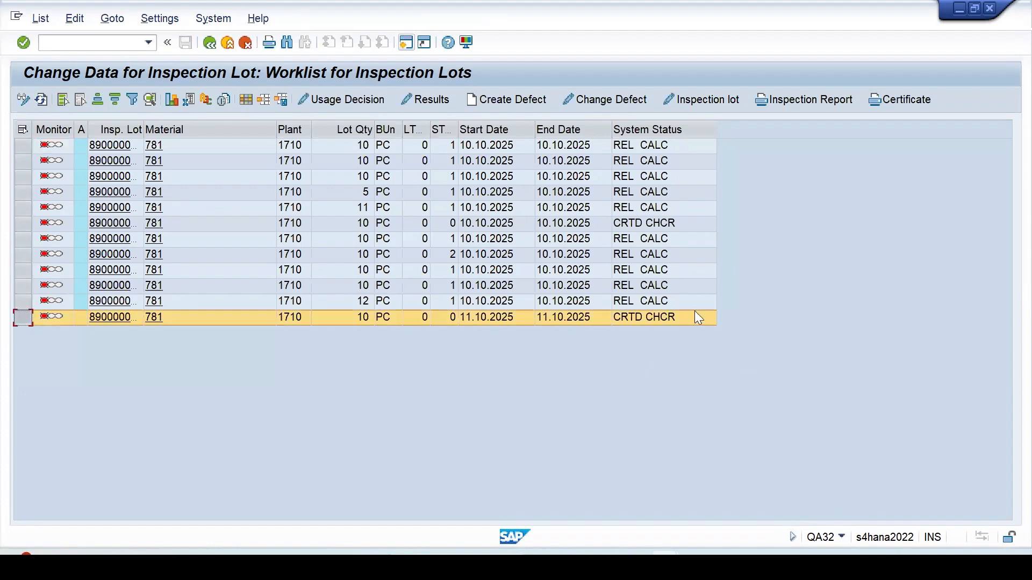
pyautogui.click(711, 98)
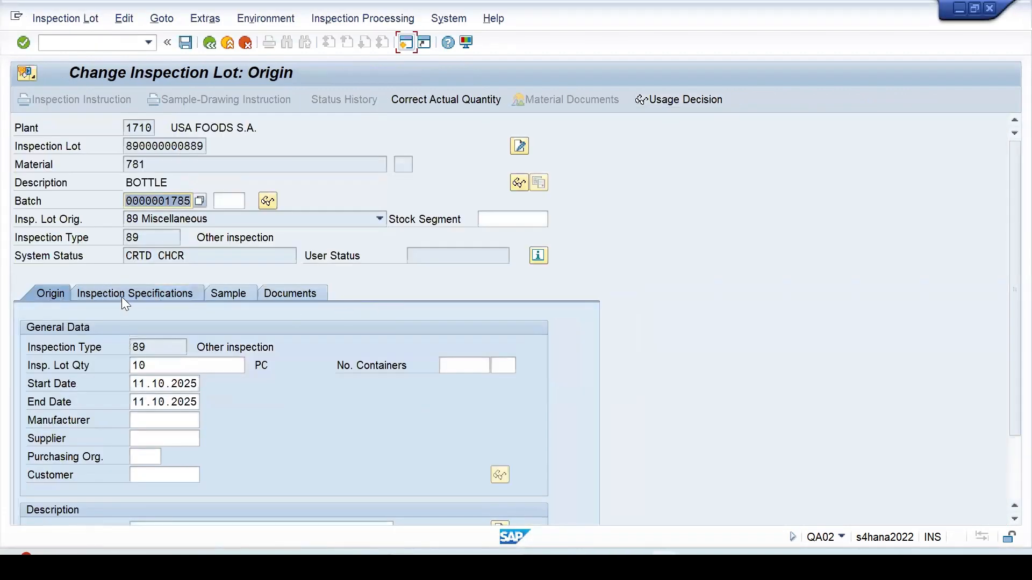
pyautogui.click(124, 296)
pyautogui.scroll(-1, 323, 349)
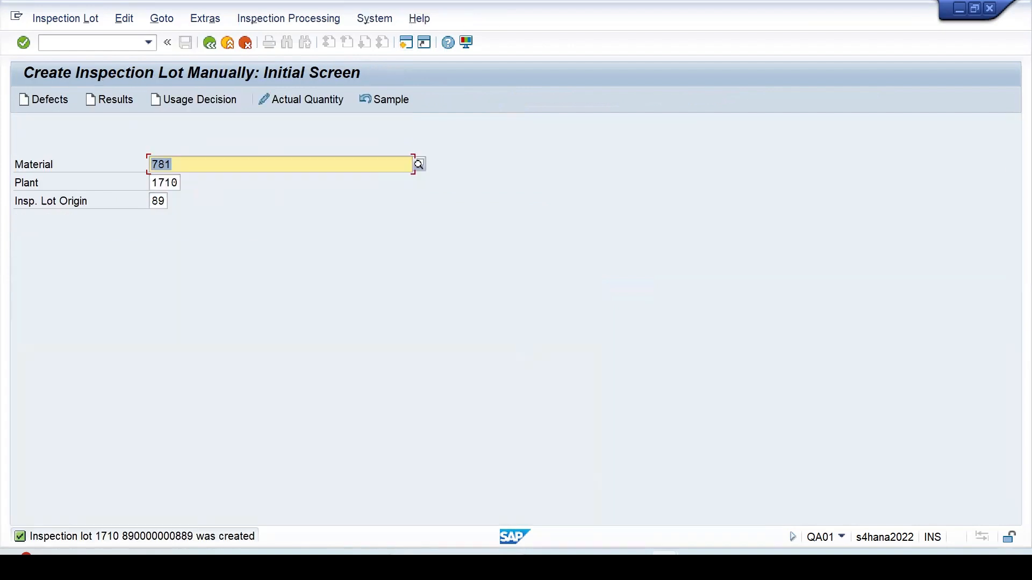
# - List plan task lists for material 781, plant 1710, at key date 14.10.2025
pyautogui.moveTo(666, 565)
pyautogui.click(703, 522)
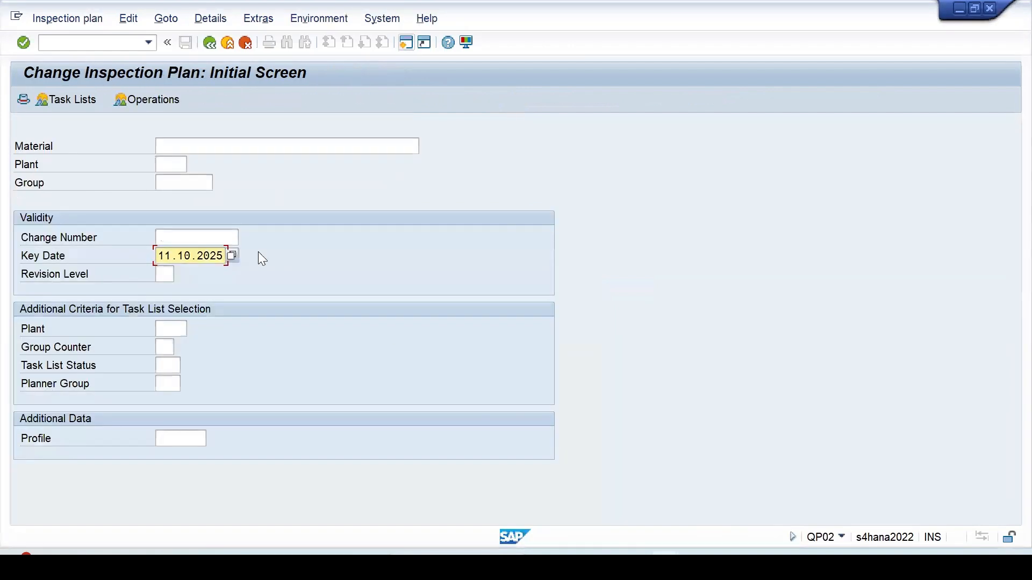
pyautogui.click(182, 146)
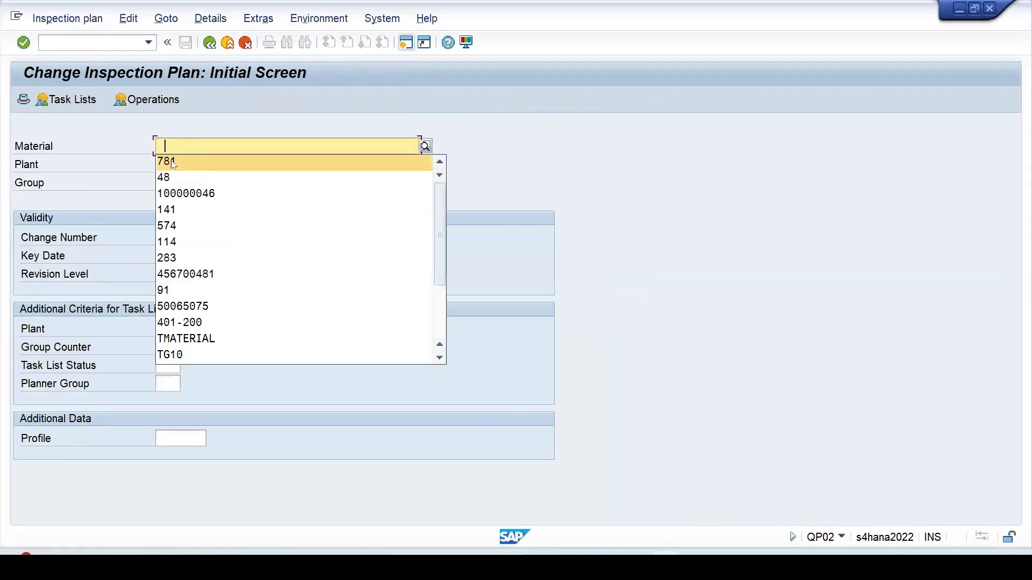
pyautogui.click(168, 162)
pyautogui.click(169, 164)
pyautogui.click(168, 180)
pyautogui.click(170, 256)
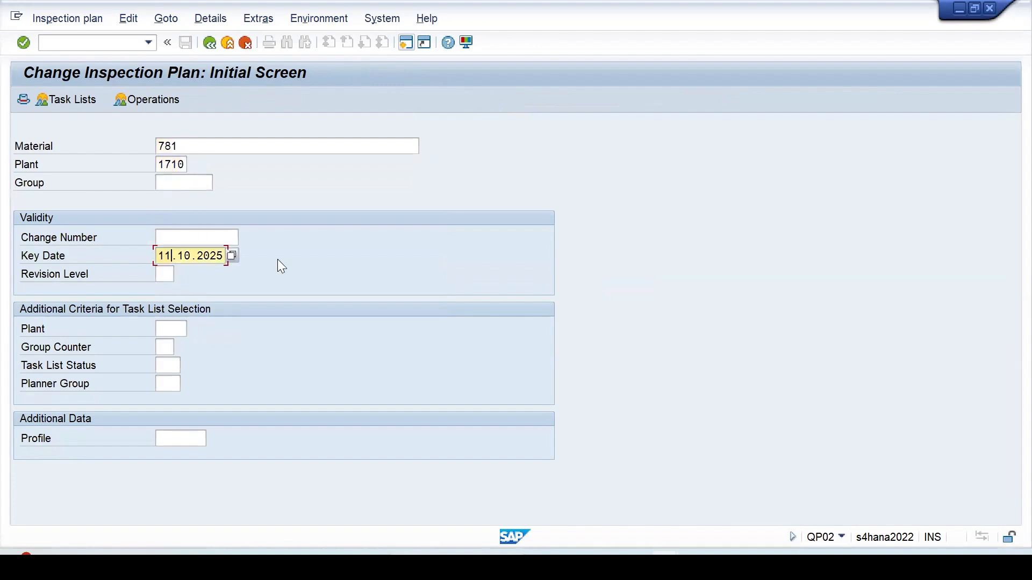
pyautogui.press('BackSpace')
pyautogui.write('4')
pyautogui.press('Return')
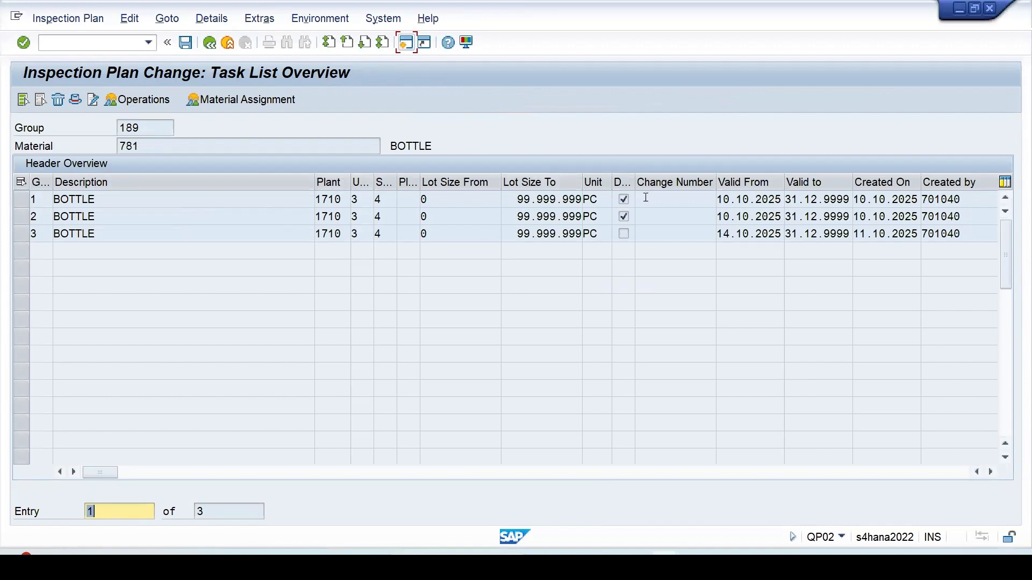
# - Check group counter 3's header details for its created-on date and valid-from date of 14.10.2025
pyautogui.click(17, 234)
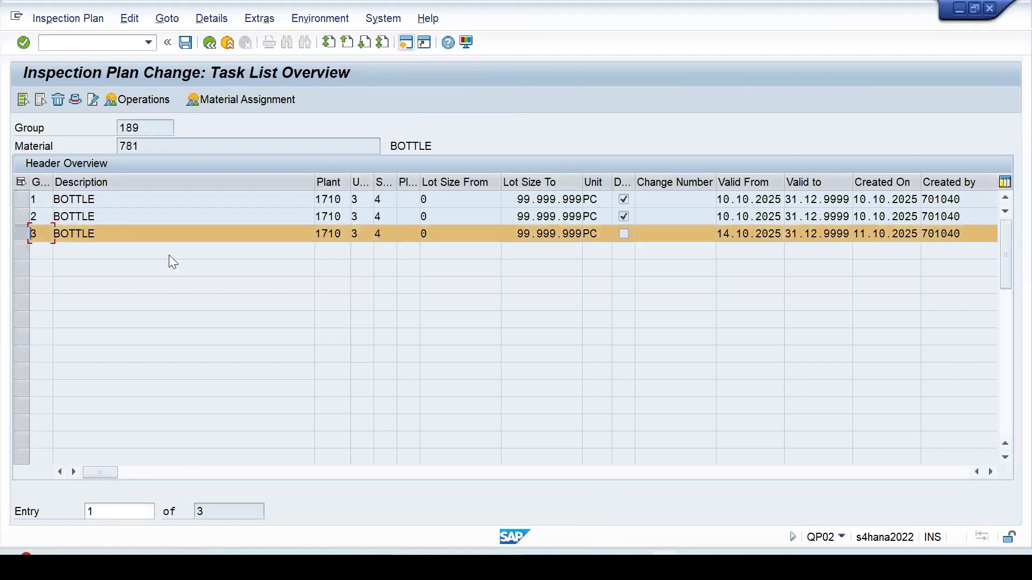
pyautogui.click(75, 99)
pyautogui.scroll(-2, 294, 421)
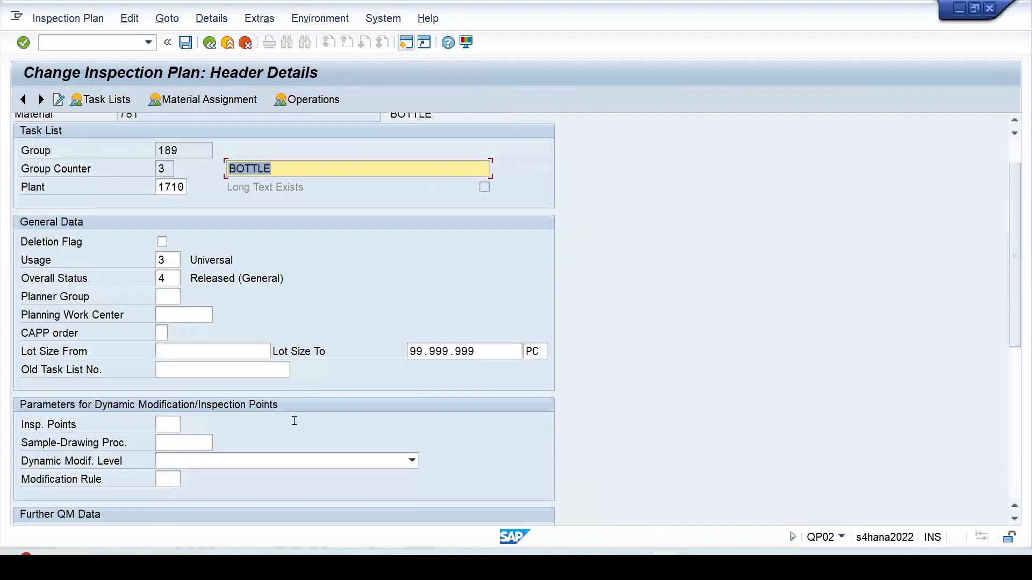
pyautogui.scroll(-6, 294, 421)
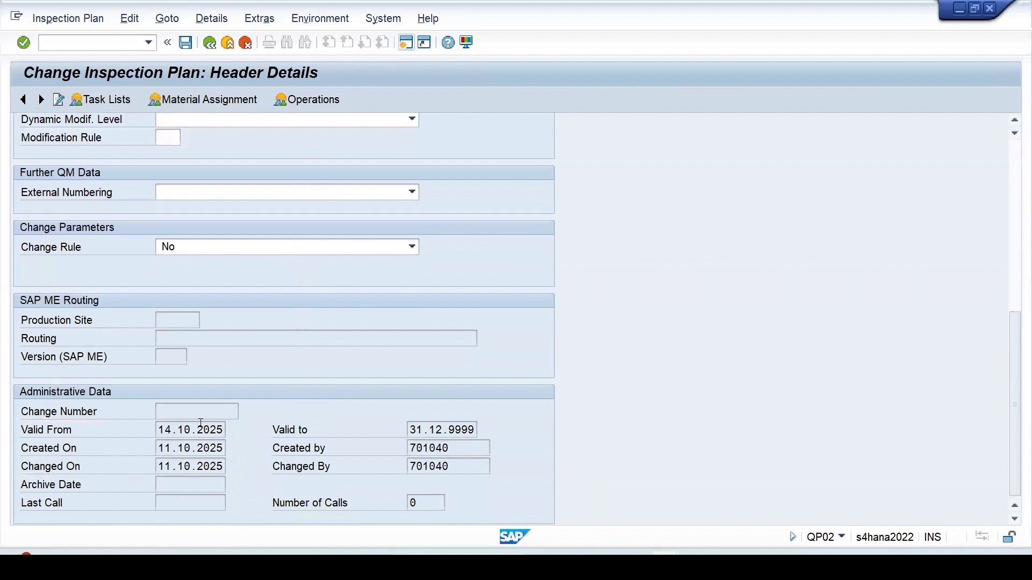
pyautogui.click(168, 447)
pyautogui.click(162, 430)
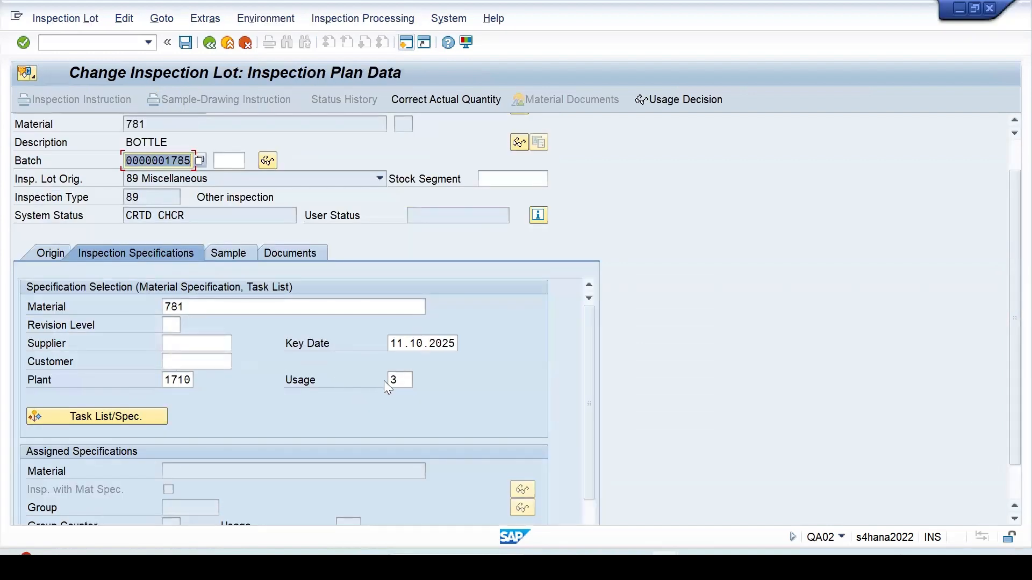
# - Search for a matching inspection plan for the lot and dismiss the no-plan notice
pyautogui.click(391, 344)
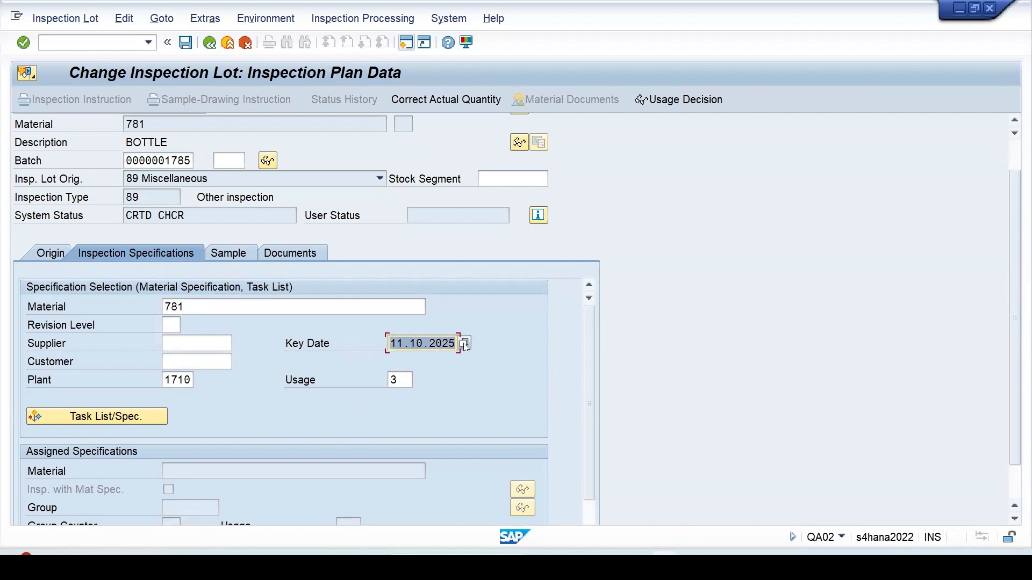
pyautogui.click(154, 418)
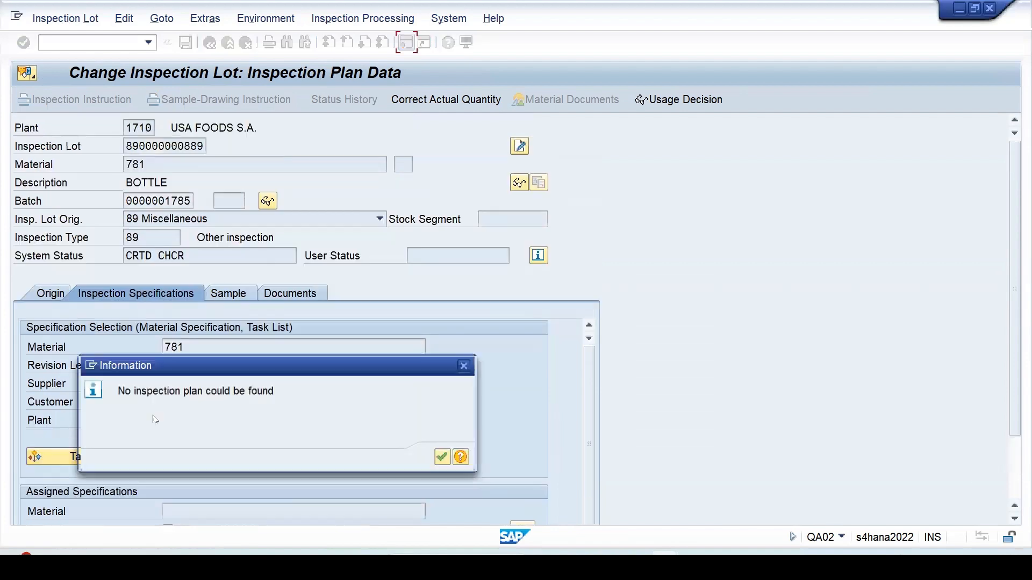
pyautogui.click(445, 458)
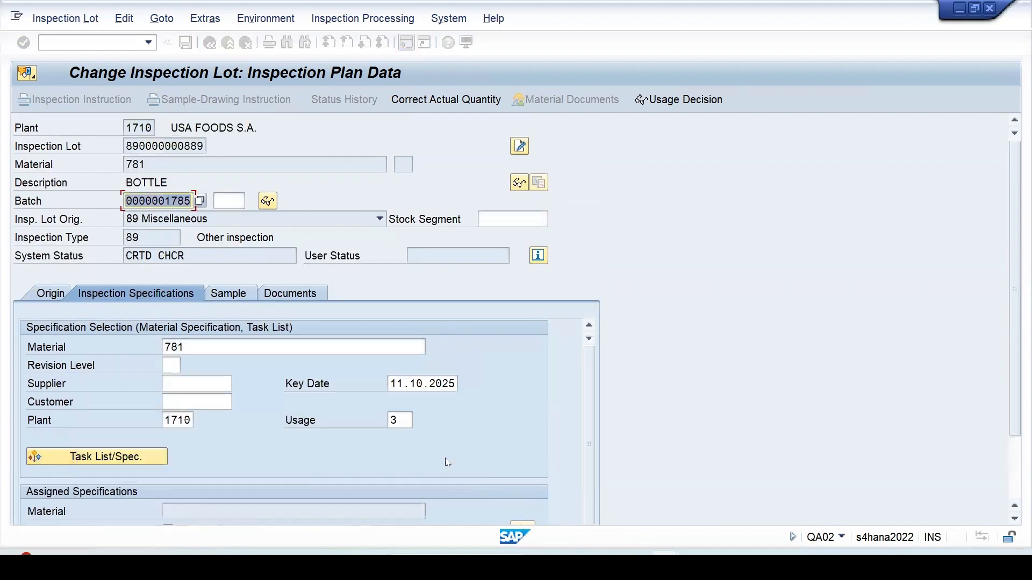
# - Change the lot's key date to 14.10.2025, assign inspection plan 189, and view the sample data
pyautogui.click(433, 383)
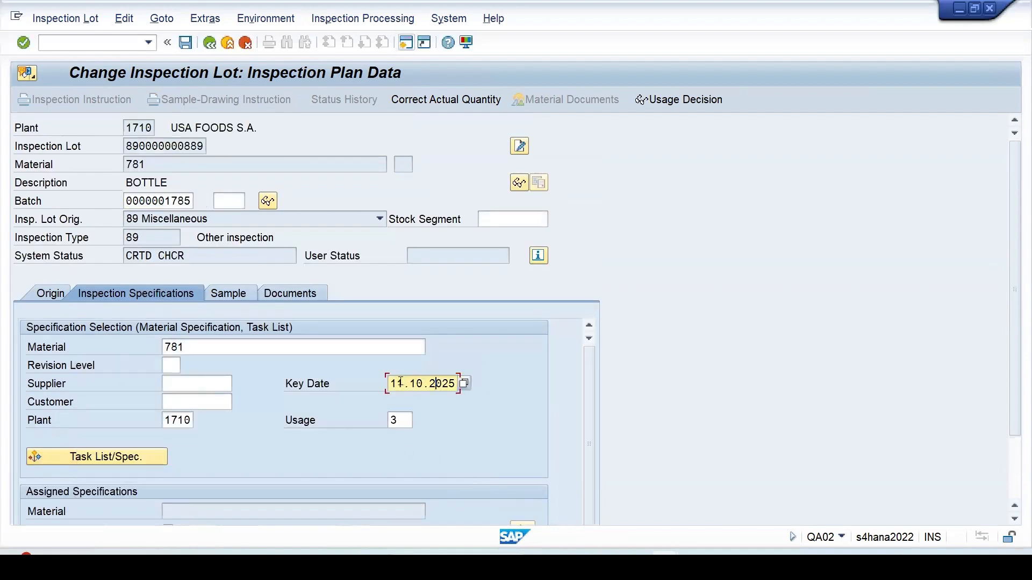
pyautogui.press('BackSpace')
pyautogui.write('4')
pyautogui.scroll(-2, 258, 423)
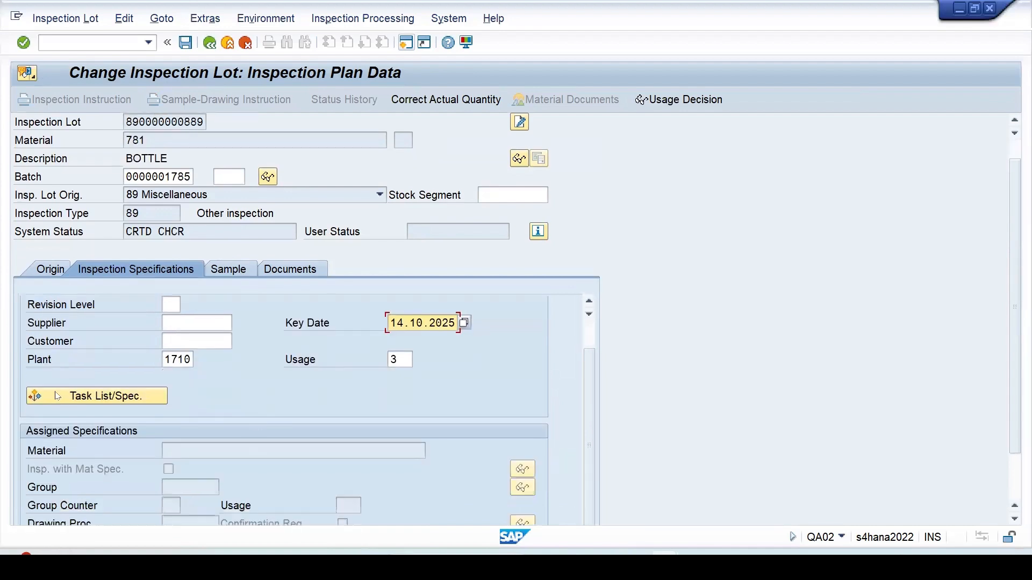
pyautogui.click(83, 401)
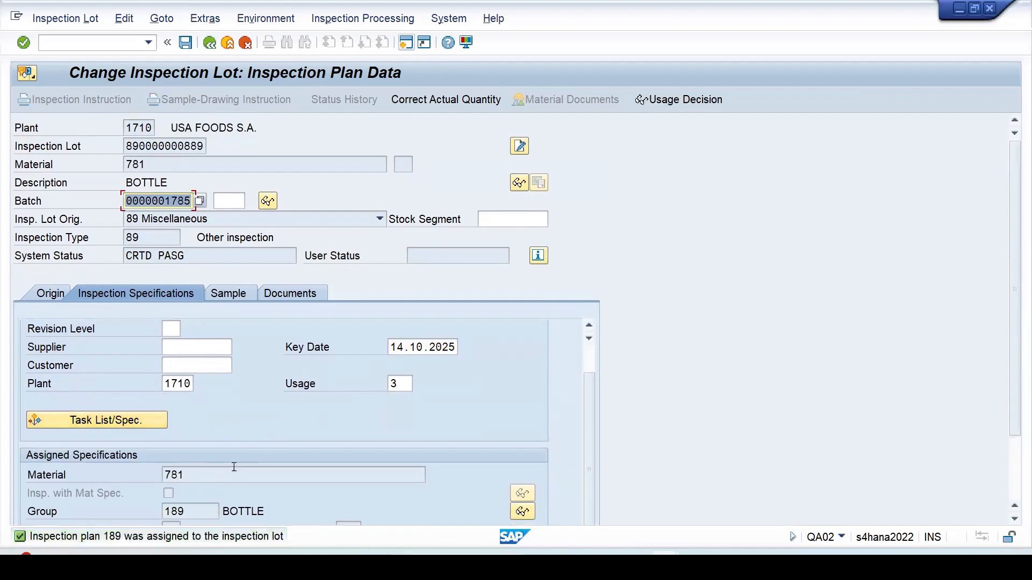
pyautogui.click(228, 295)
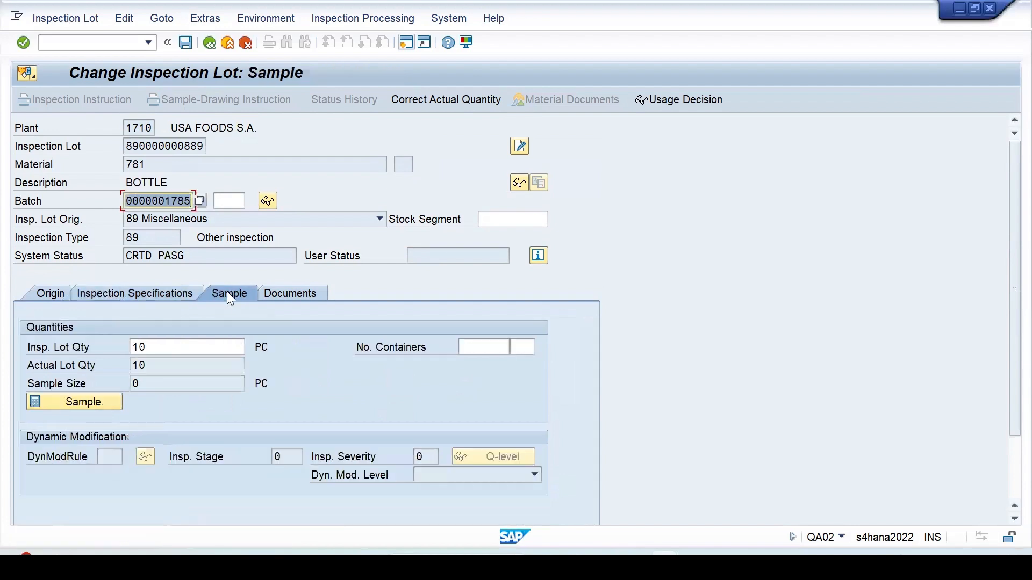
pyautogui.click(87, 407)
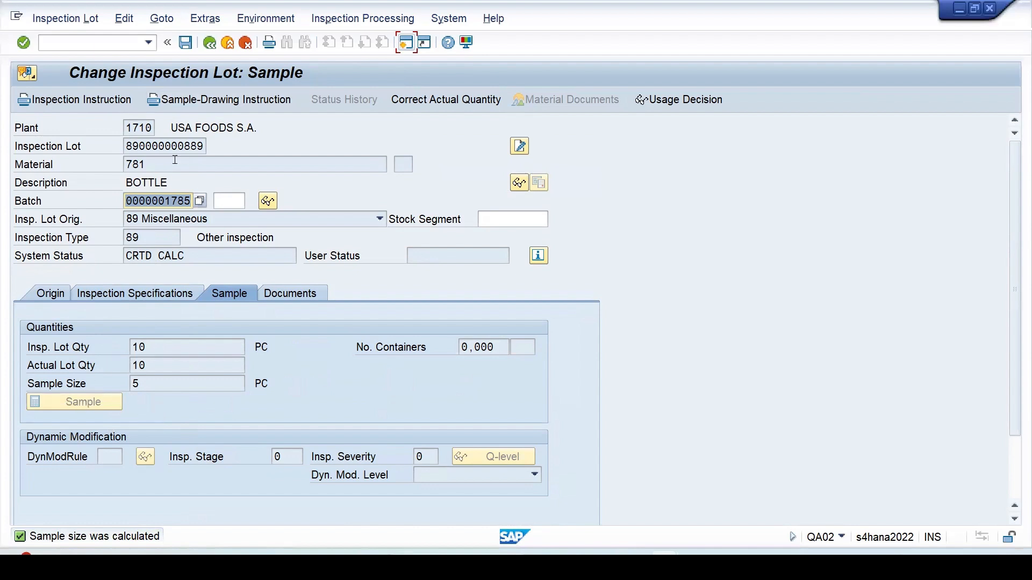
pyautogui.click(186, 43)
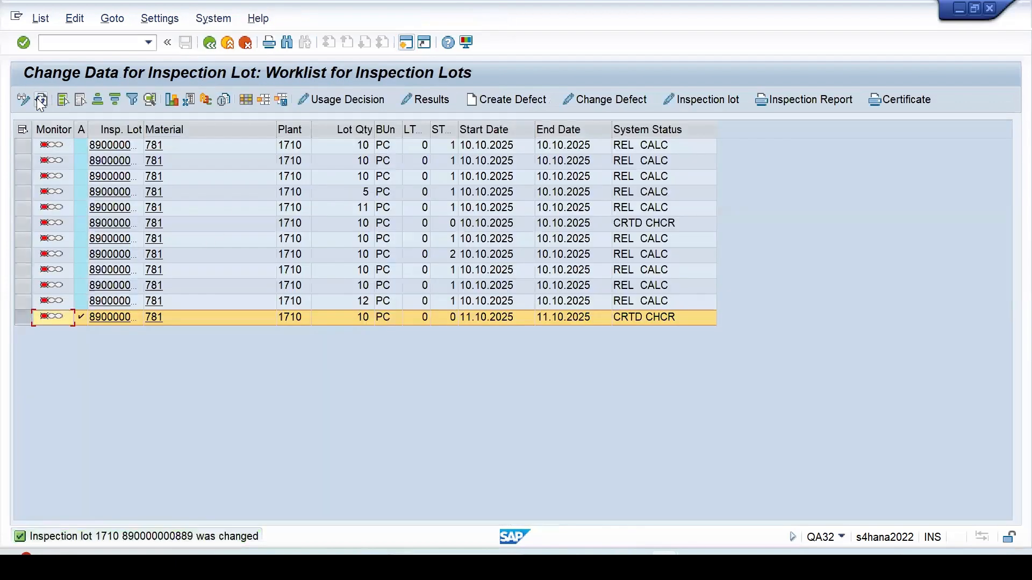
pyautogui.click(41, 100)
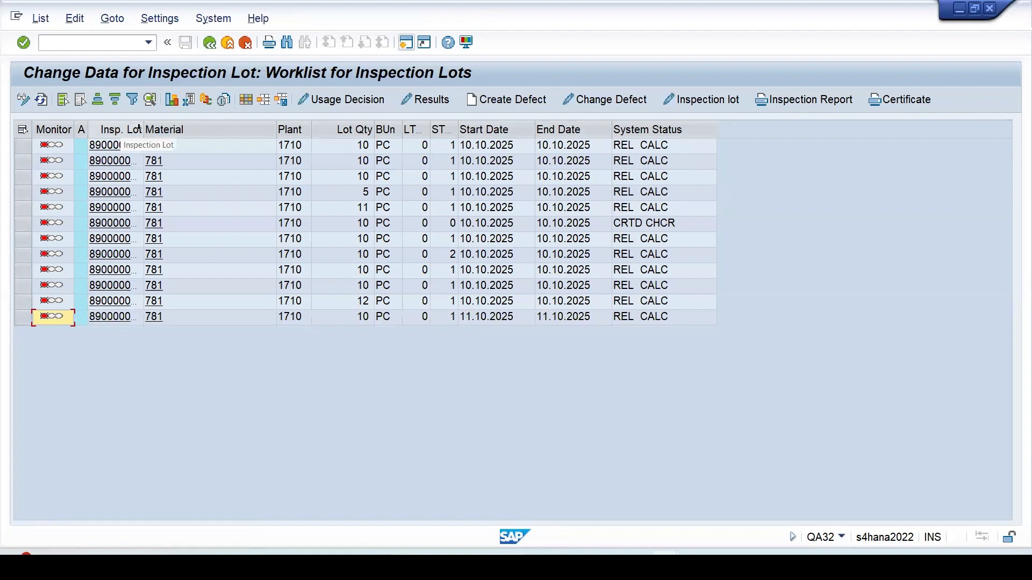
pyautogui.moveTo(144, 125); pyautogui.dragTo(169, 126)
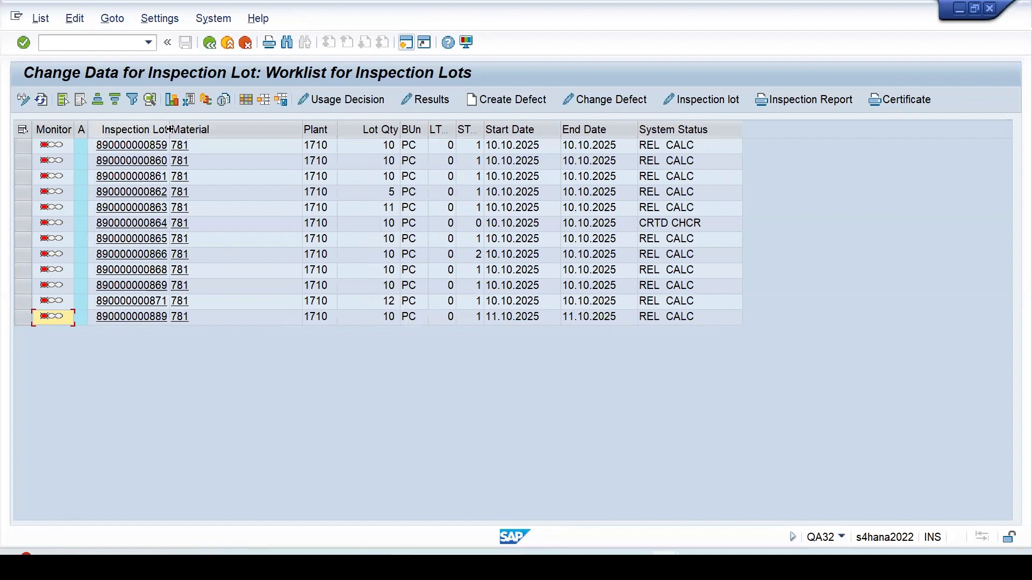